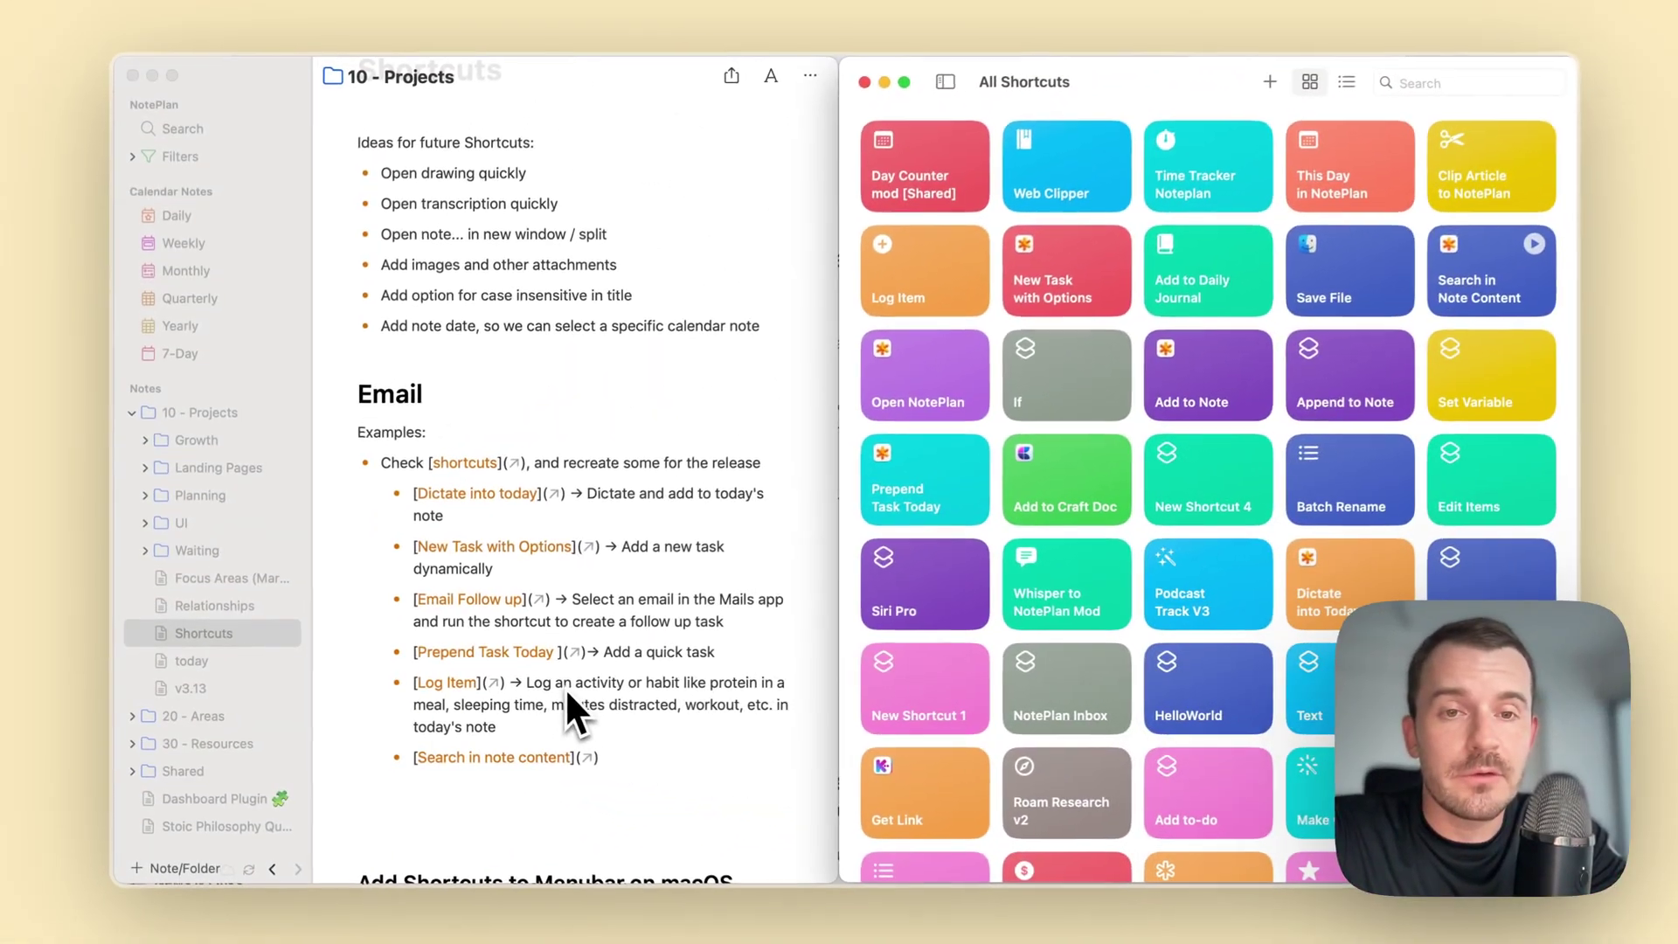
Create a new empty shortcut and filter the actions to NotePlan's eight actions.
{"action": "scroll", "coordinate": [566, 674], "scroll_direction": "up", "scroll_amount": 2}
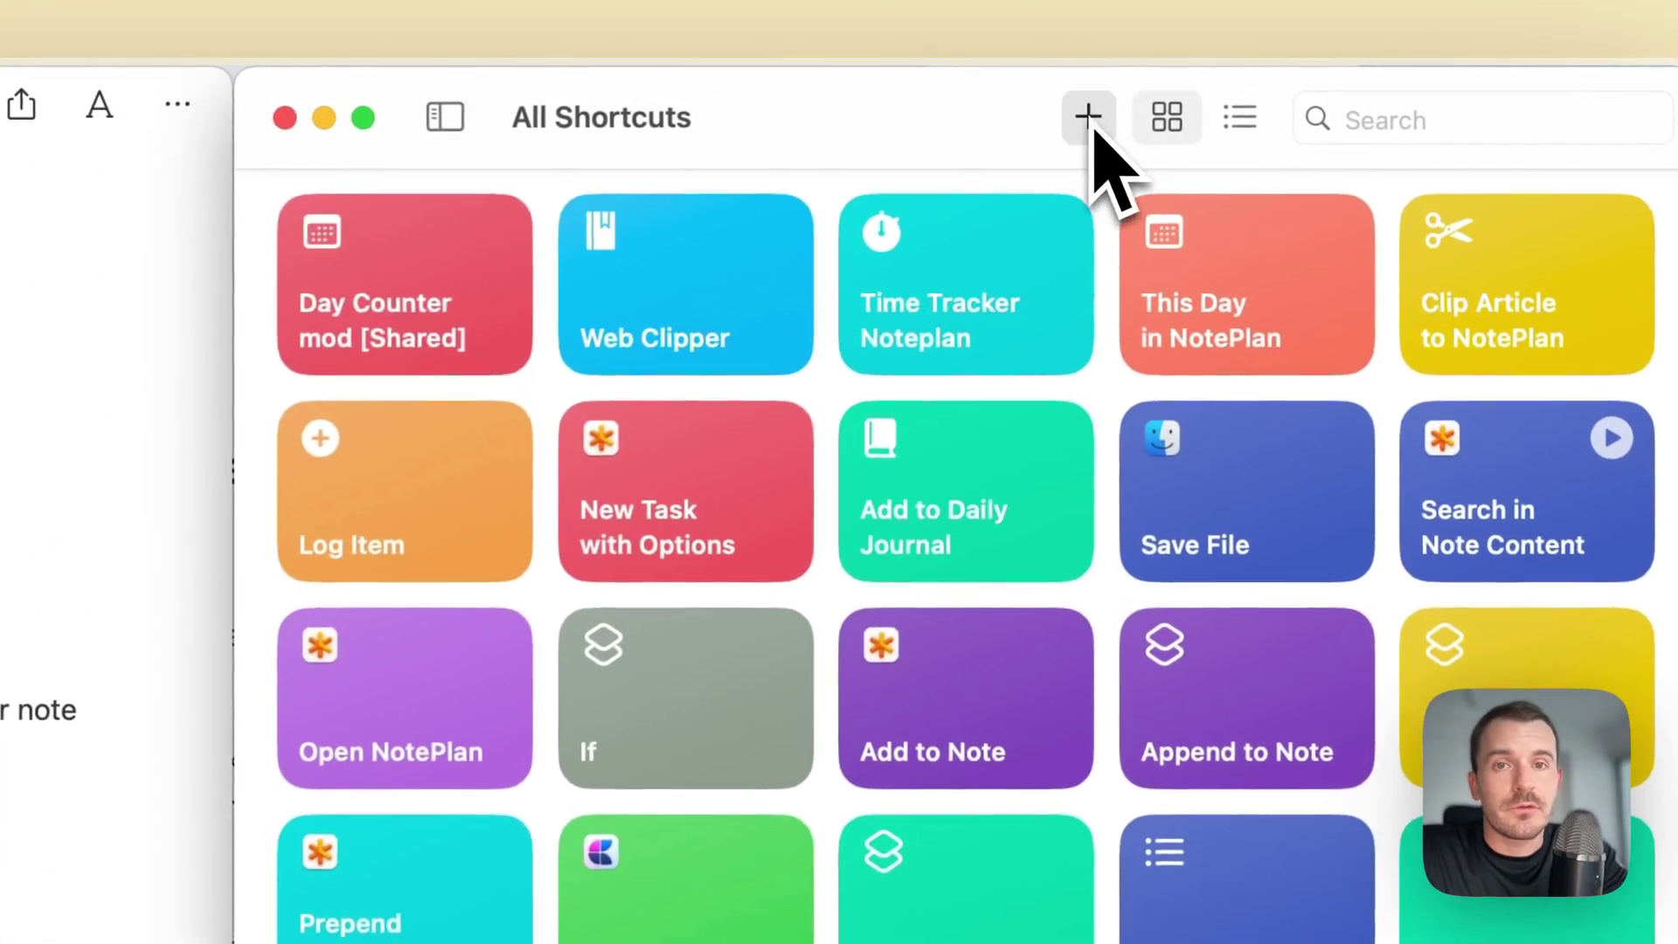
{"action": "left_click", "coordinate": [1112, 112]}
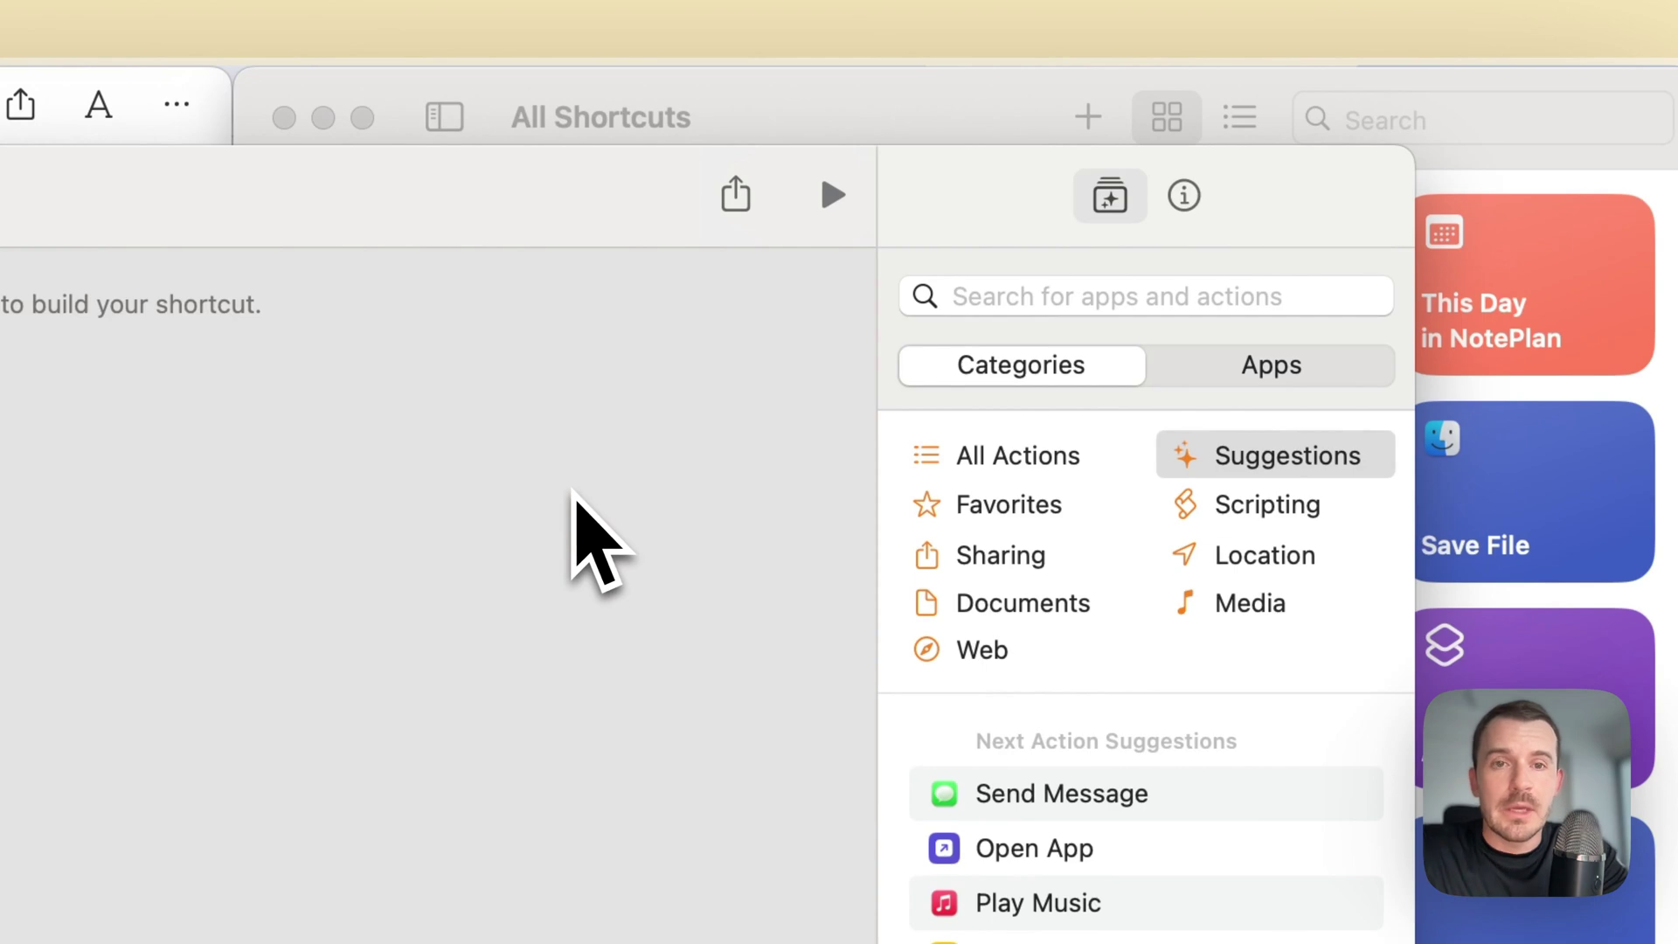
{"action": "left_click", "coordinate": [992, 296]}
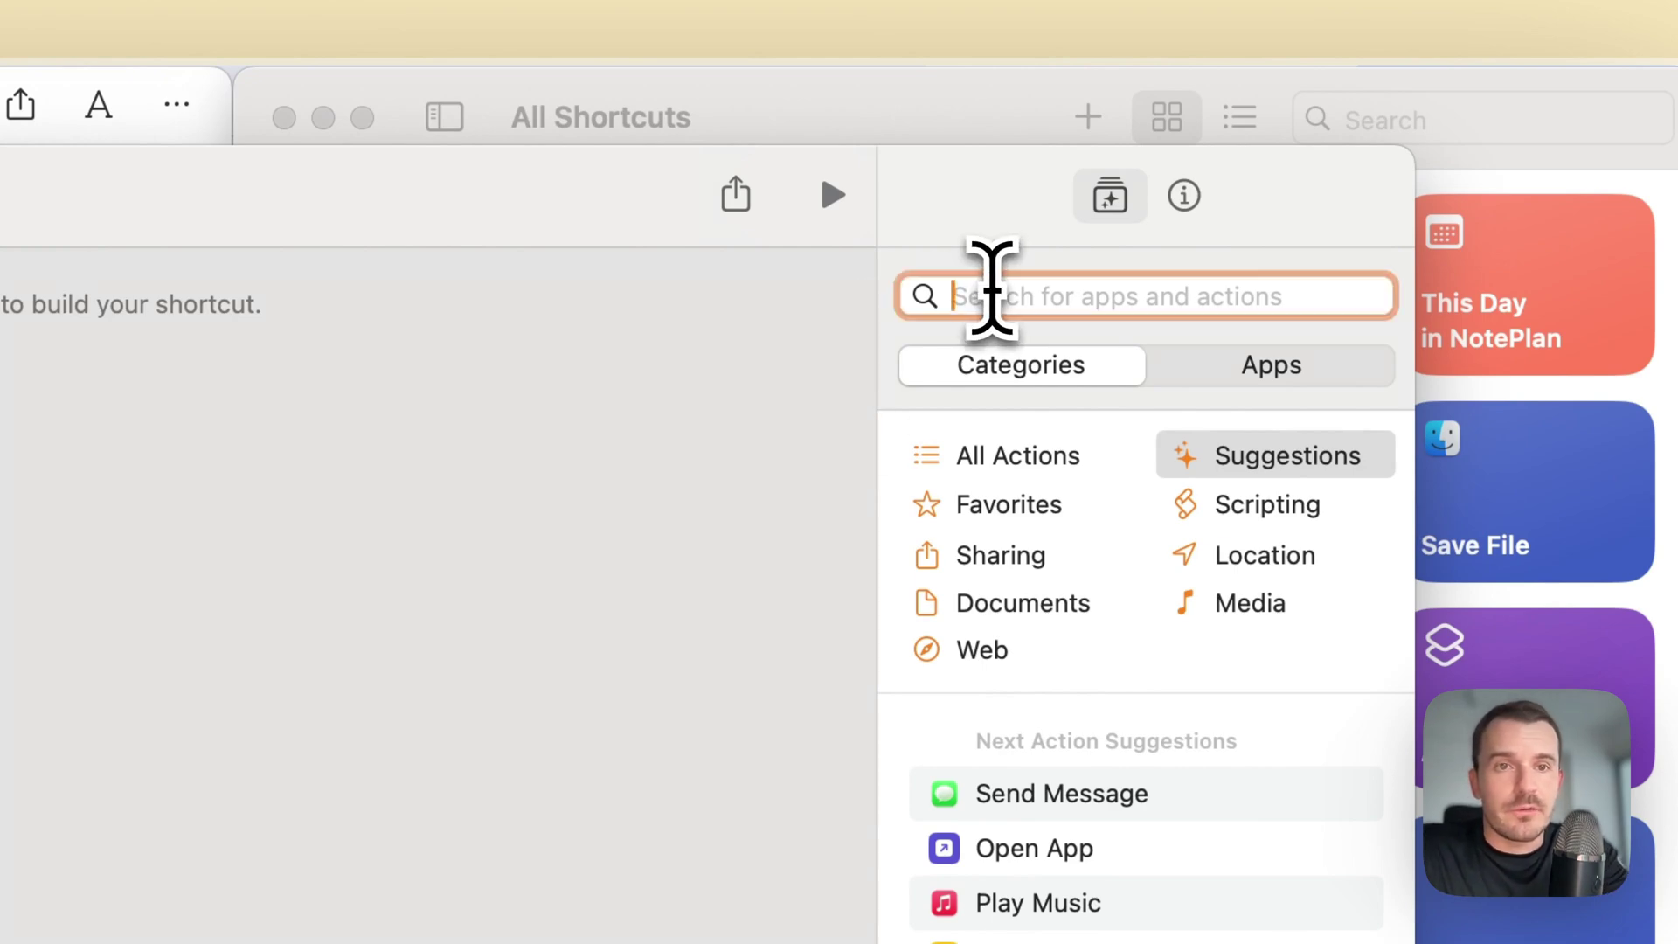
{"action": "type", "text": "noteplan"}
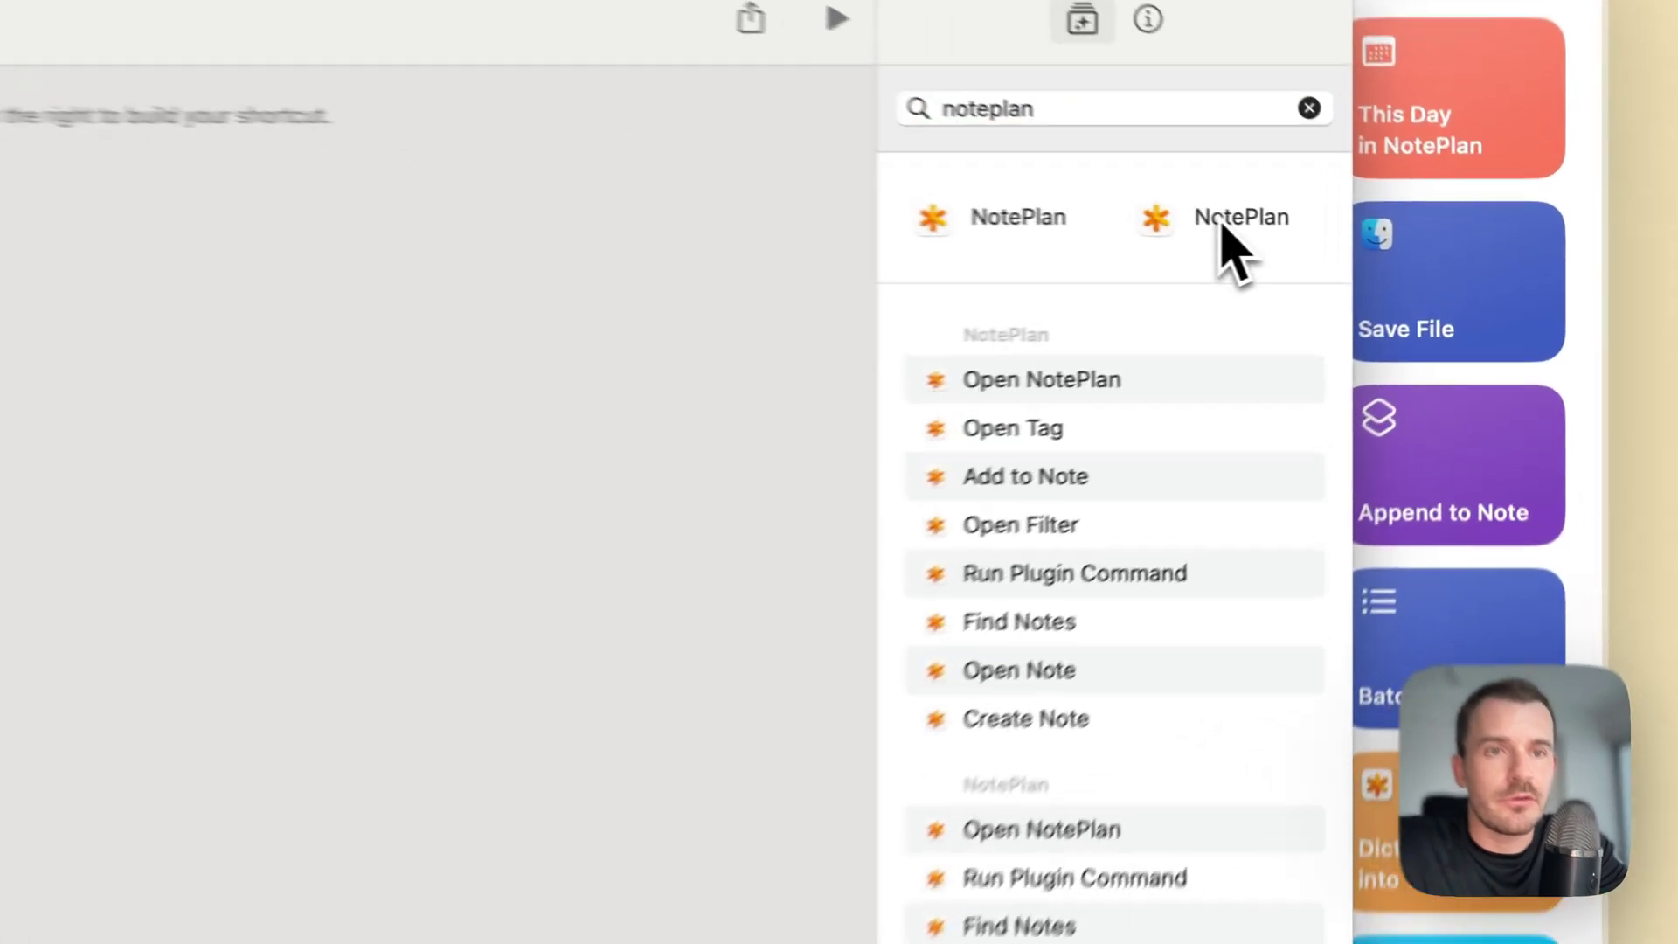
{"action": "left_click", "coordinate": [1350, 242]}
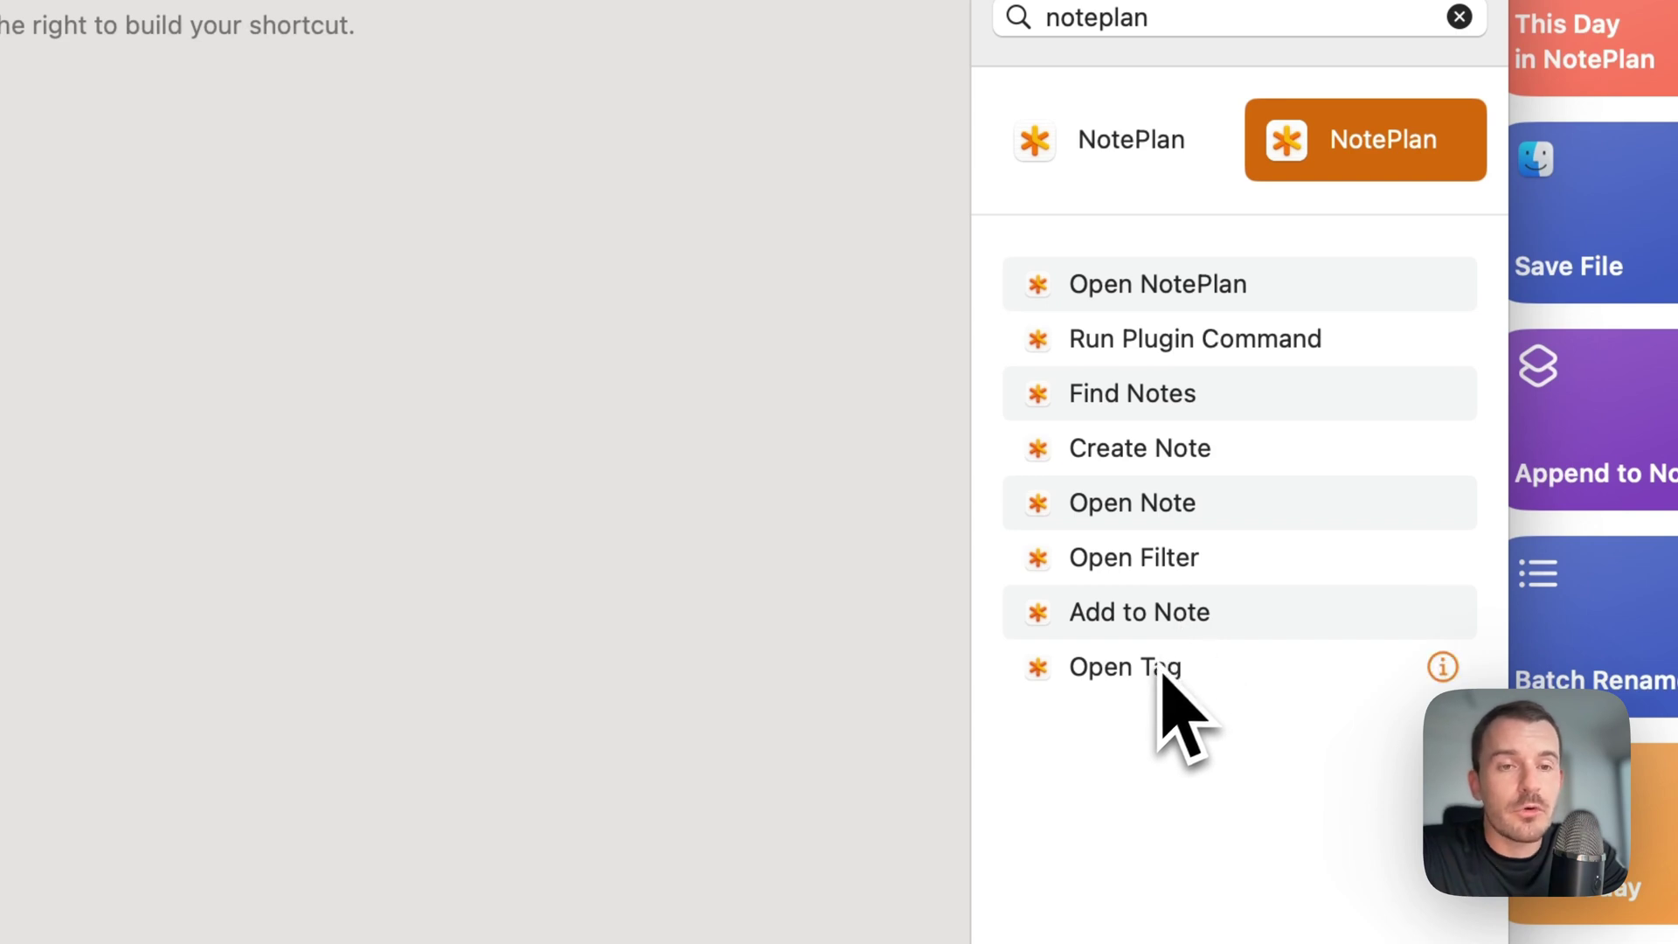
Add NotePlan's Add to Note action with the text 'Hello world'.
{"action": "left_click", "coordinate": [1159, 631]}
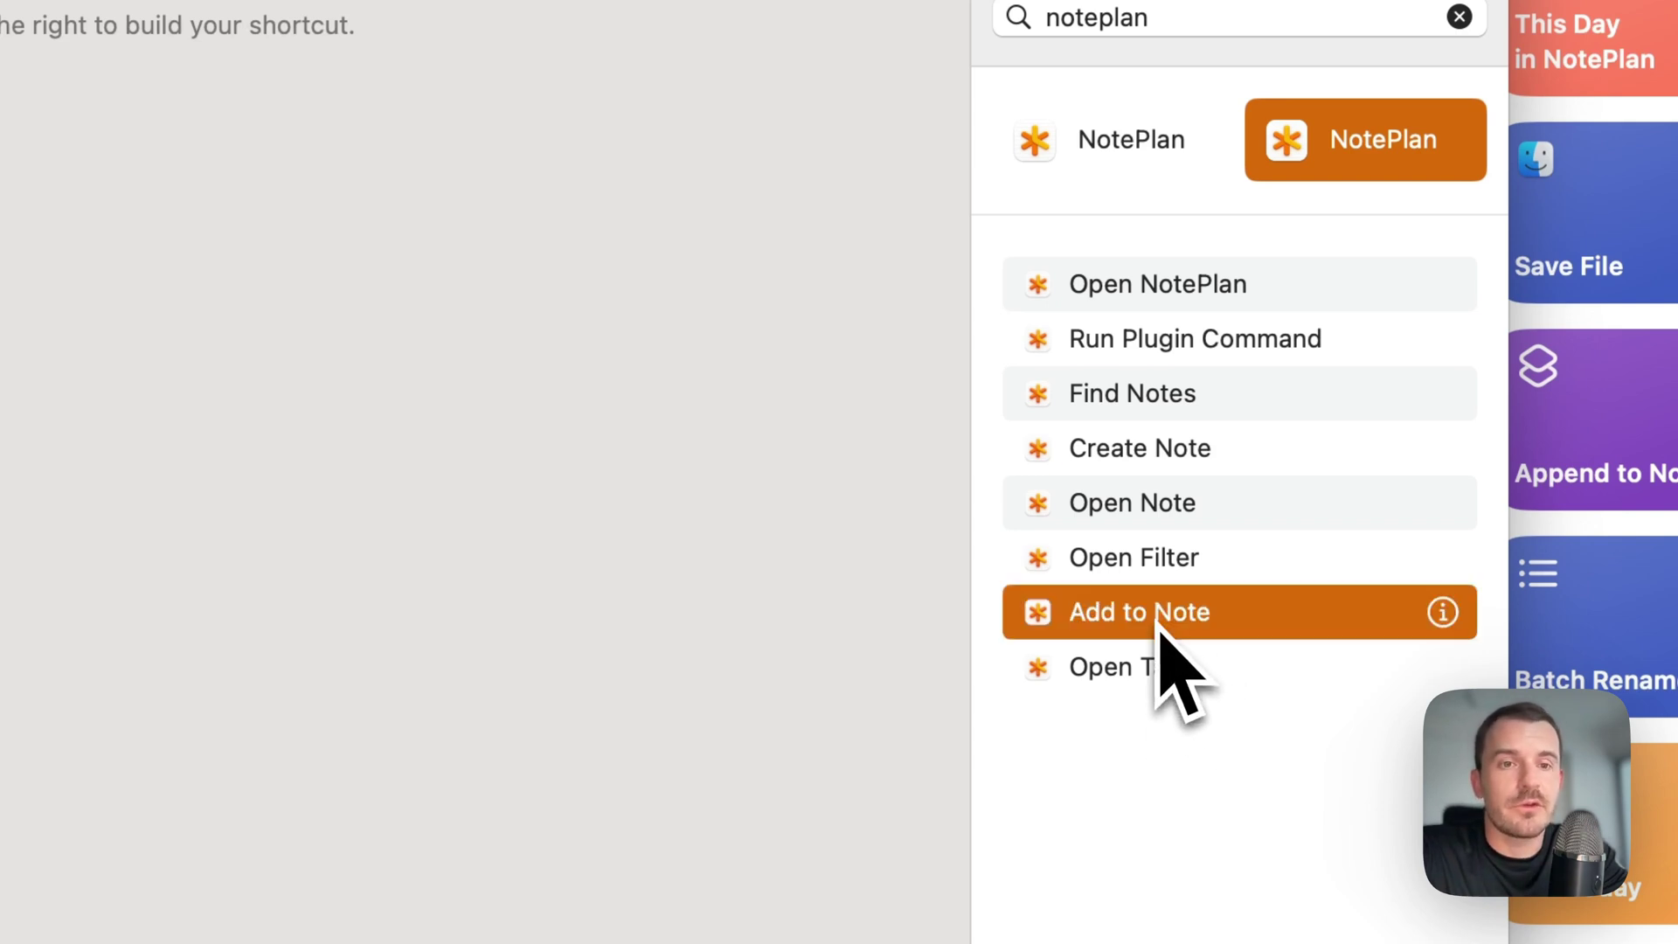
{"action": "left_click_drag", "start_coordinate": [1208, 618], "coordinate": [453, 319]}
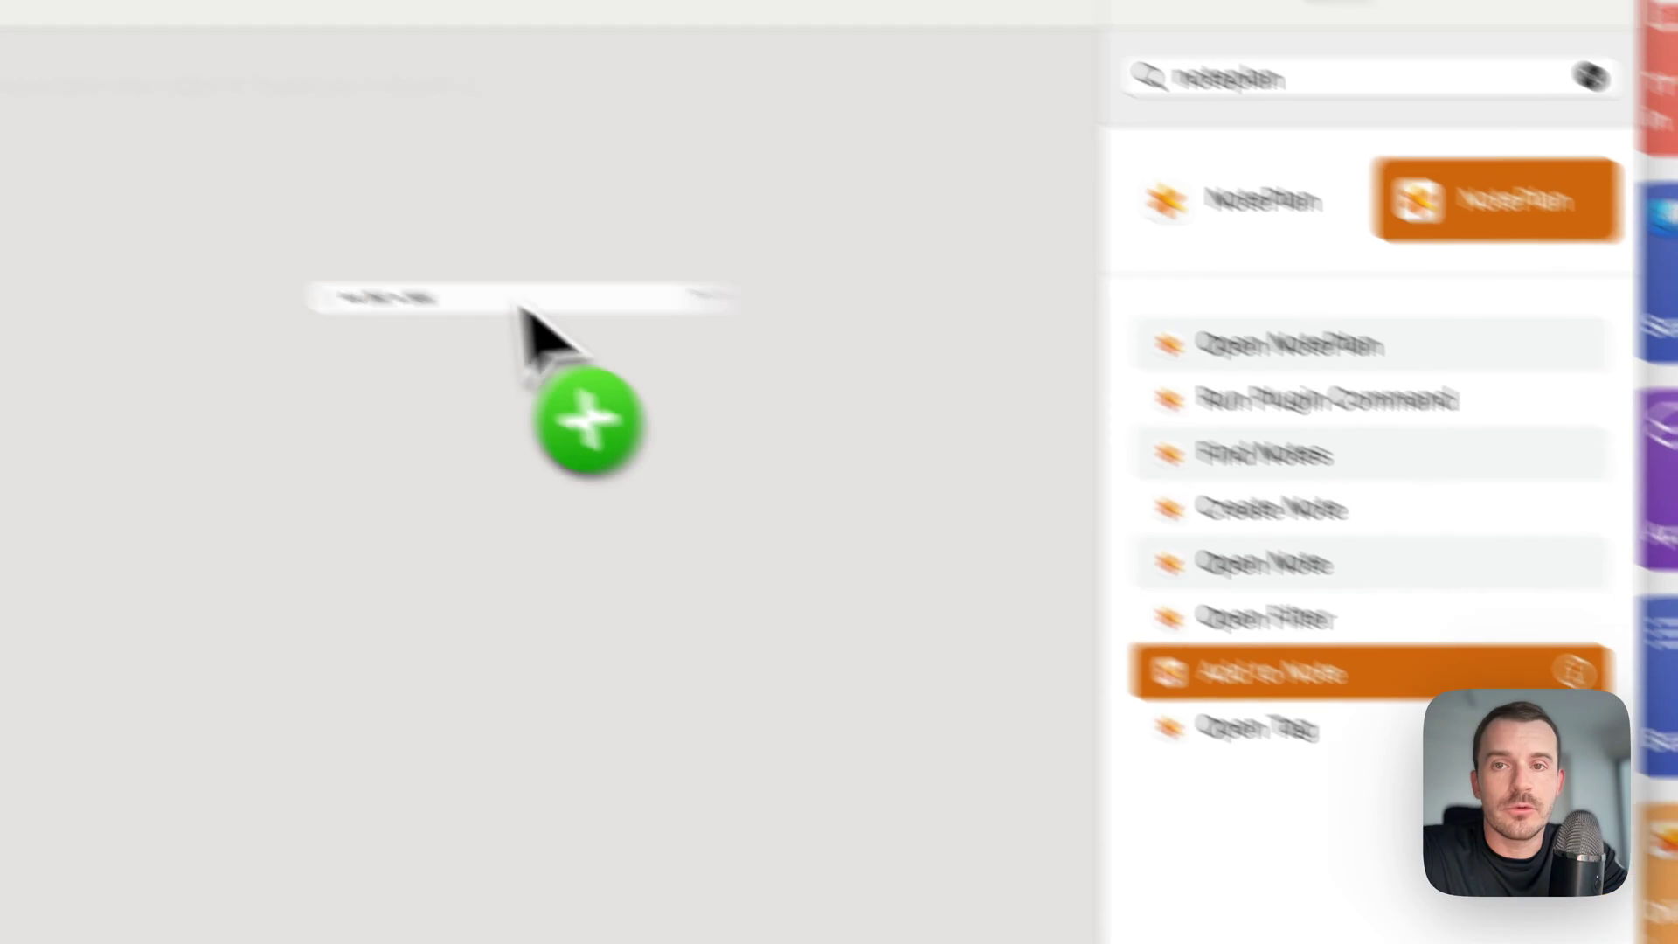
{"action": "left_click_drag", "start_coordinate": [893, 323], "coordinate": [1162, 477]}
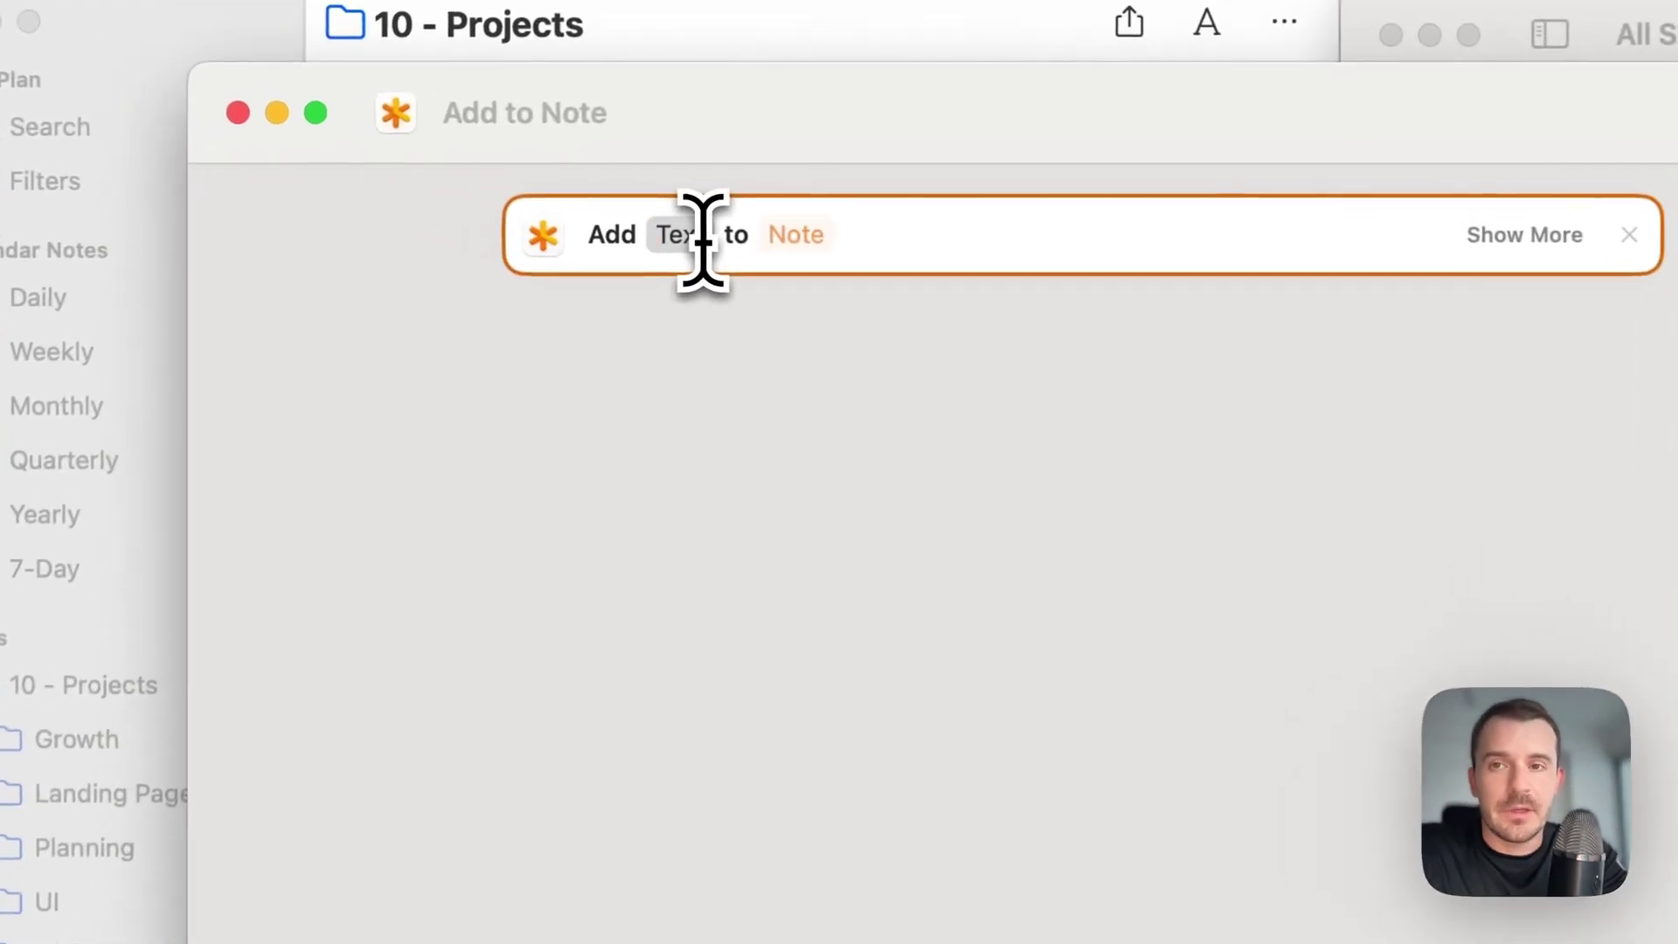
{"action": "left_click", "coordinate": [500, 188]}
{"action": "type", "text": "Hello world"}
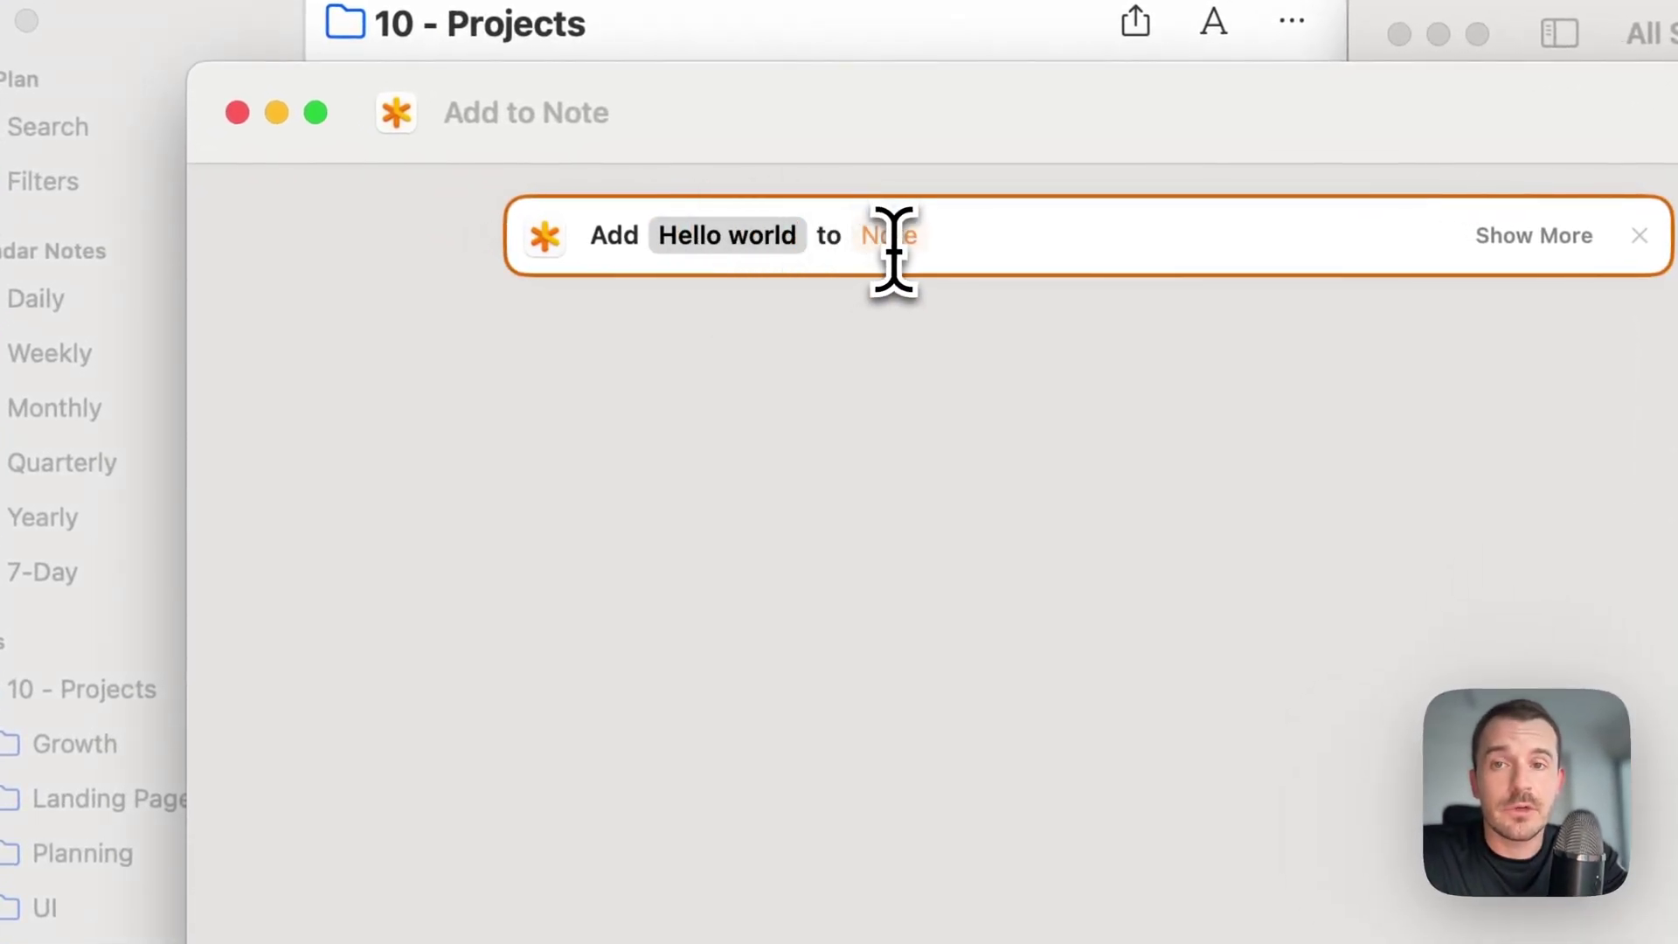
{"action": "left_click", "coordinate": [891, 240]}
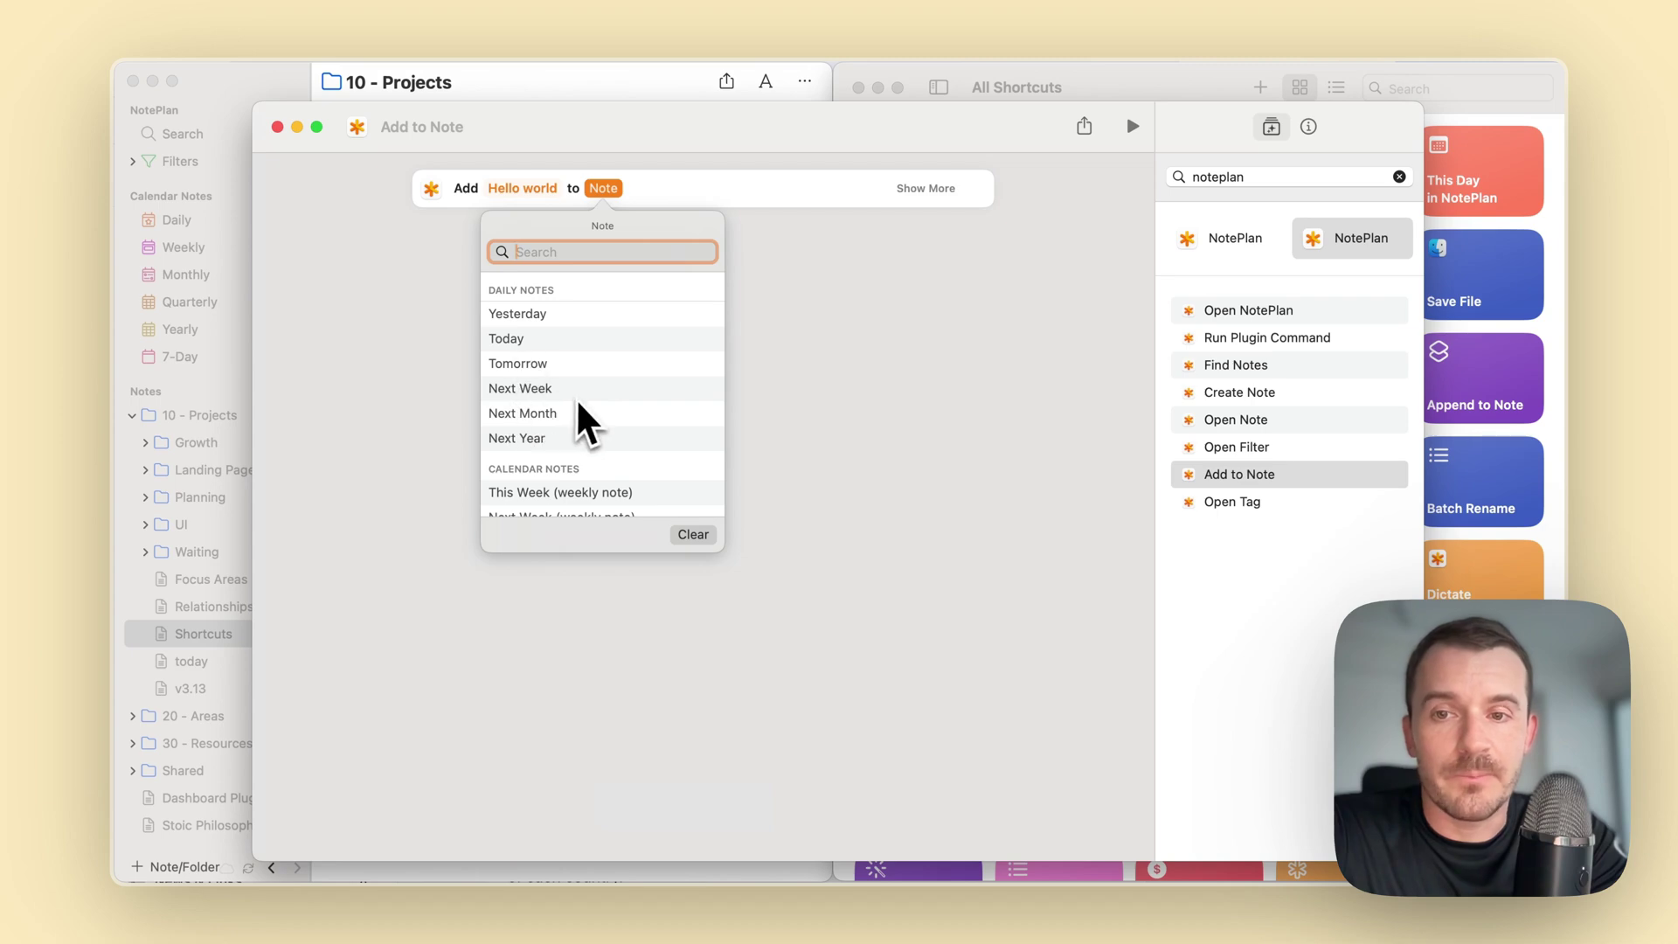
Browse the daily, calendar and regular notes, then target Today under Daily Notes.
{"action": "scroll", "coordinate": [579, 399], "scroll_direction": "down", "scroll_amount": 4}
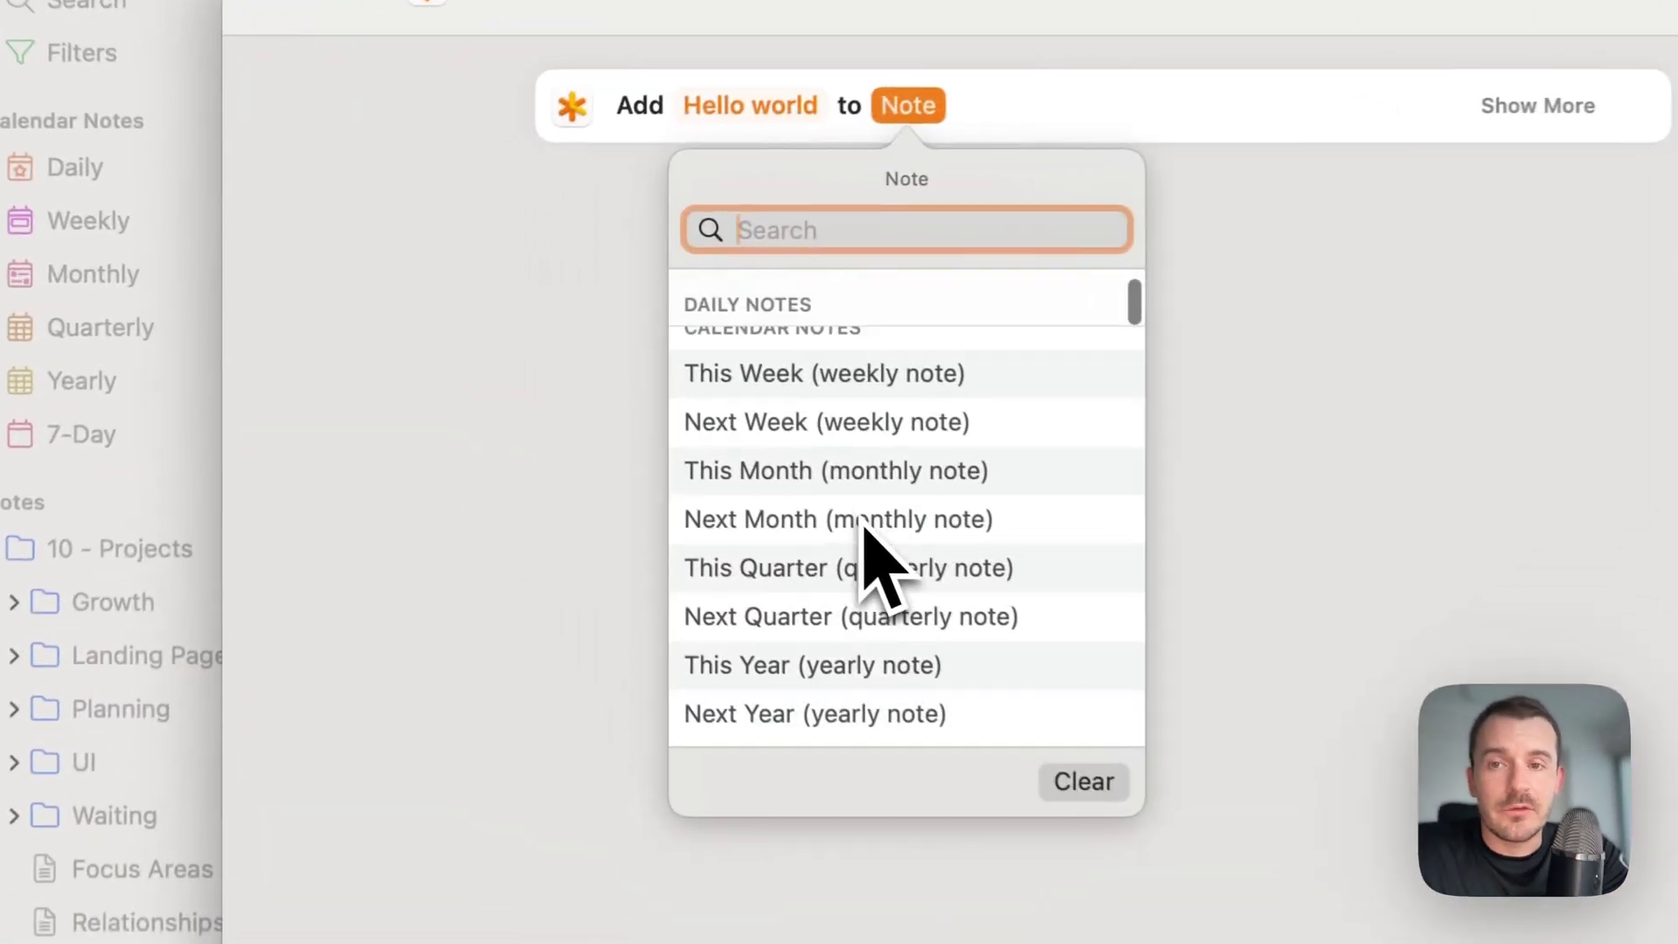
{"action": "scroll", "coordinate": [865, 525], "scroll_direction": "up", "scroll_amount": 1}
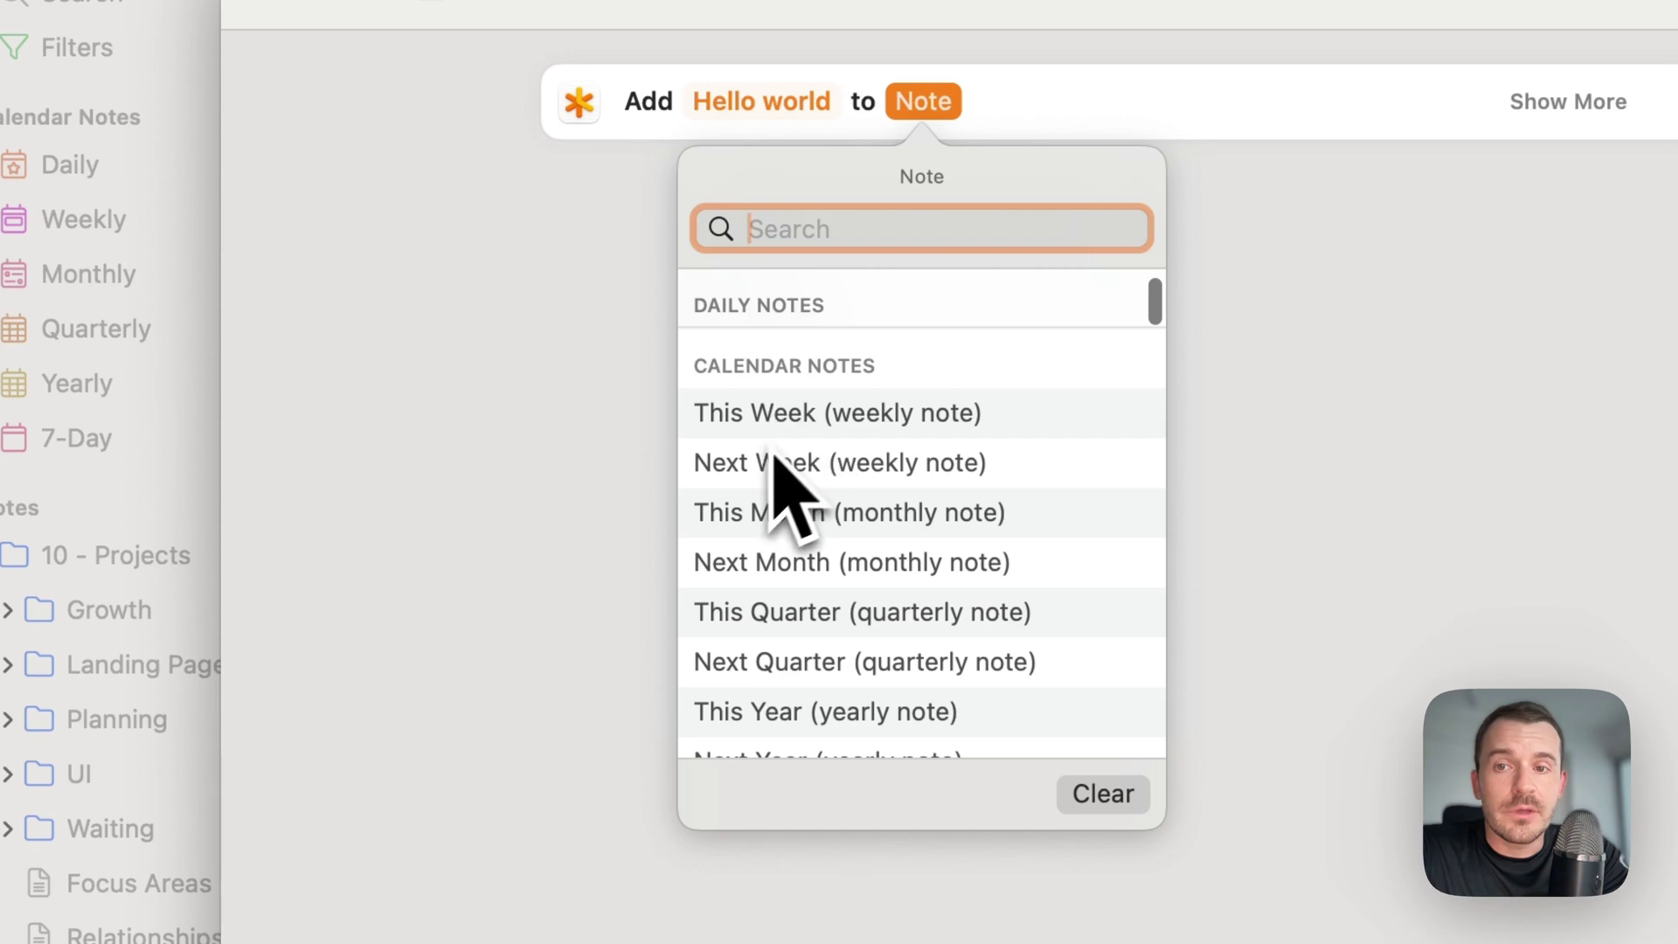
{"action": "scroll", "coordinate": [830, 612], "scroll_direction": "down", "scroll_amount": 3}
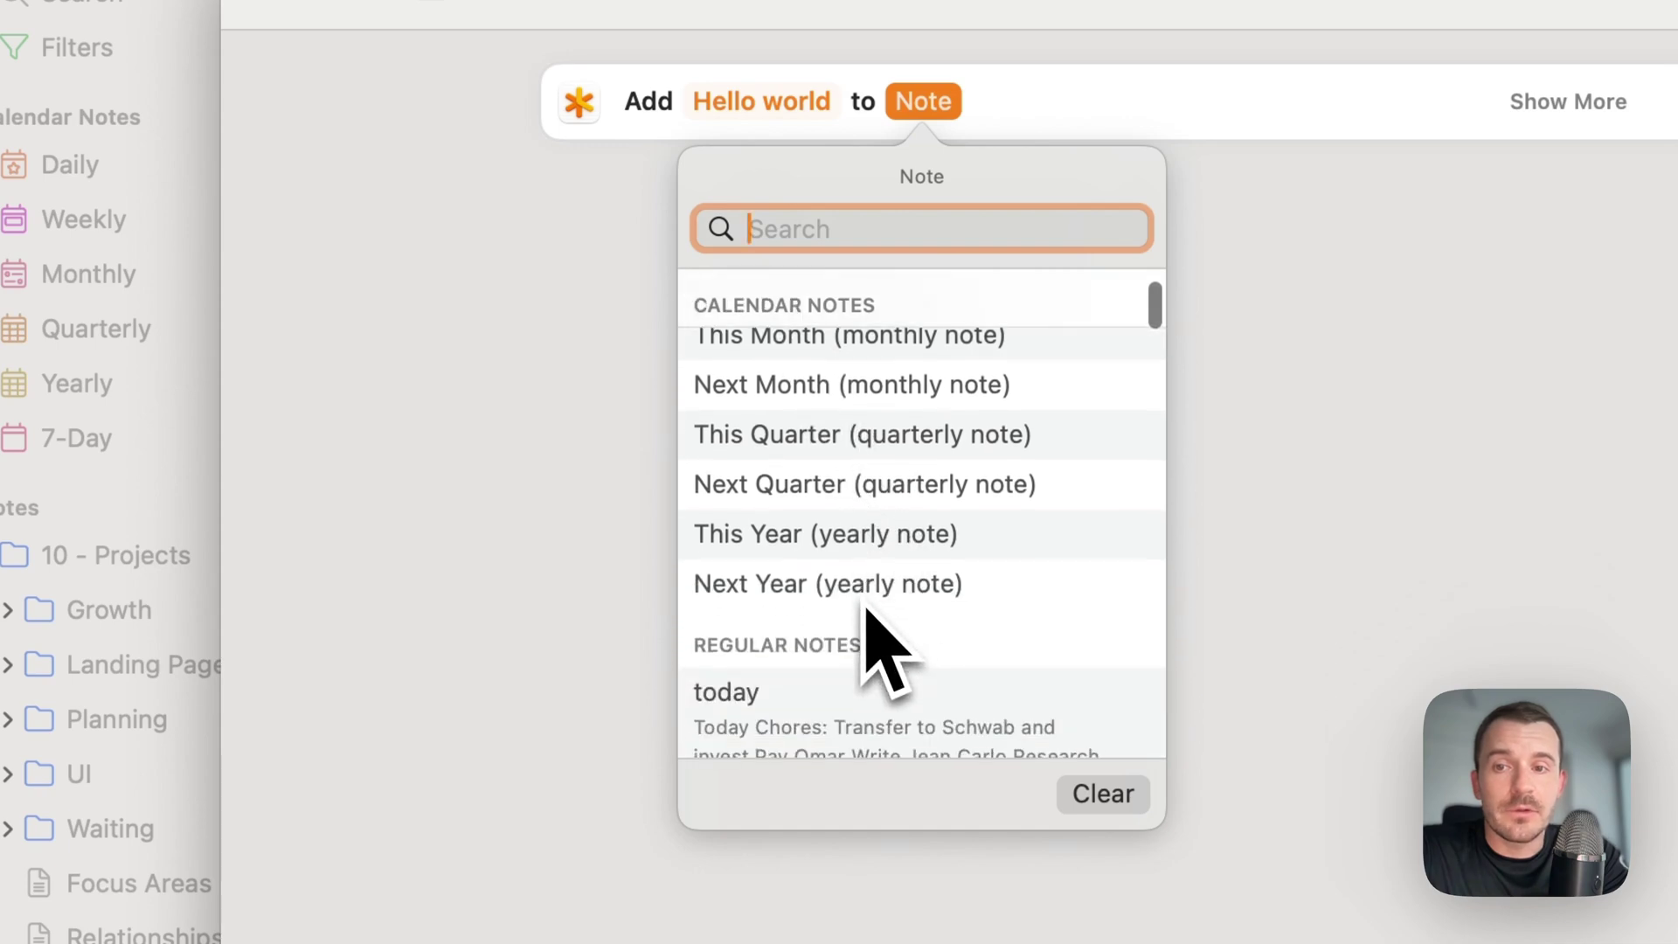
{"action": "scroll", "coordinate": [843, 550], "scroll_direction": "up", "scroll_amount": 2}
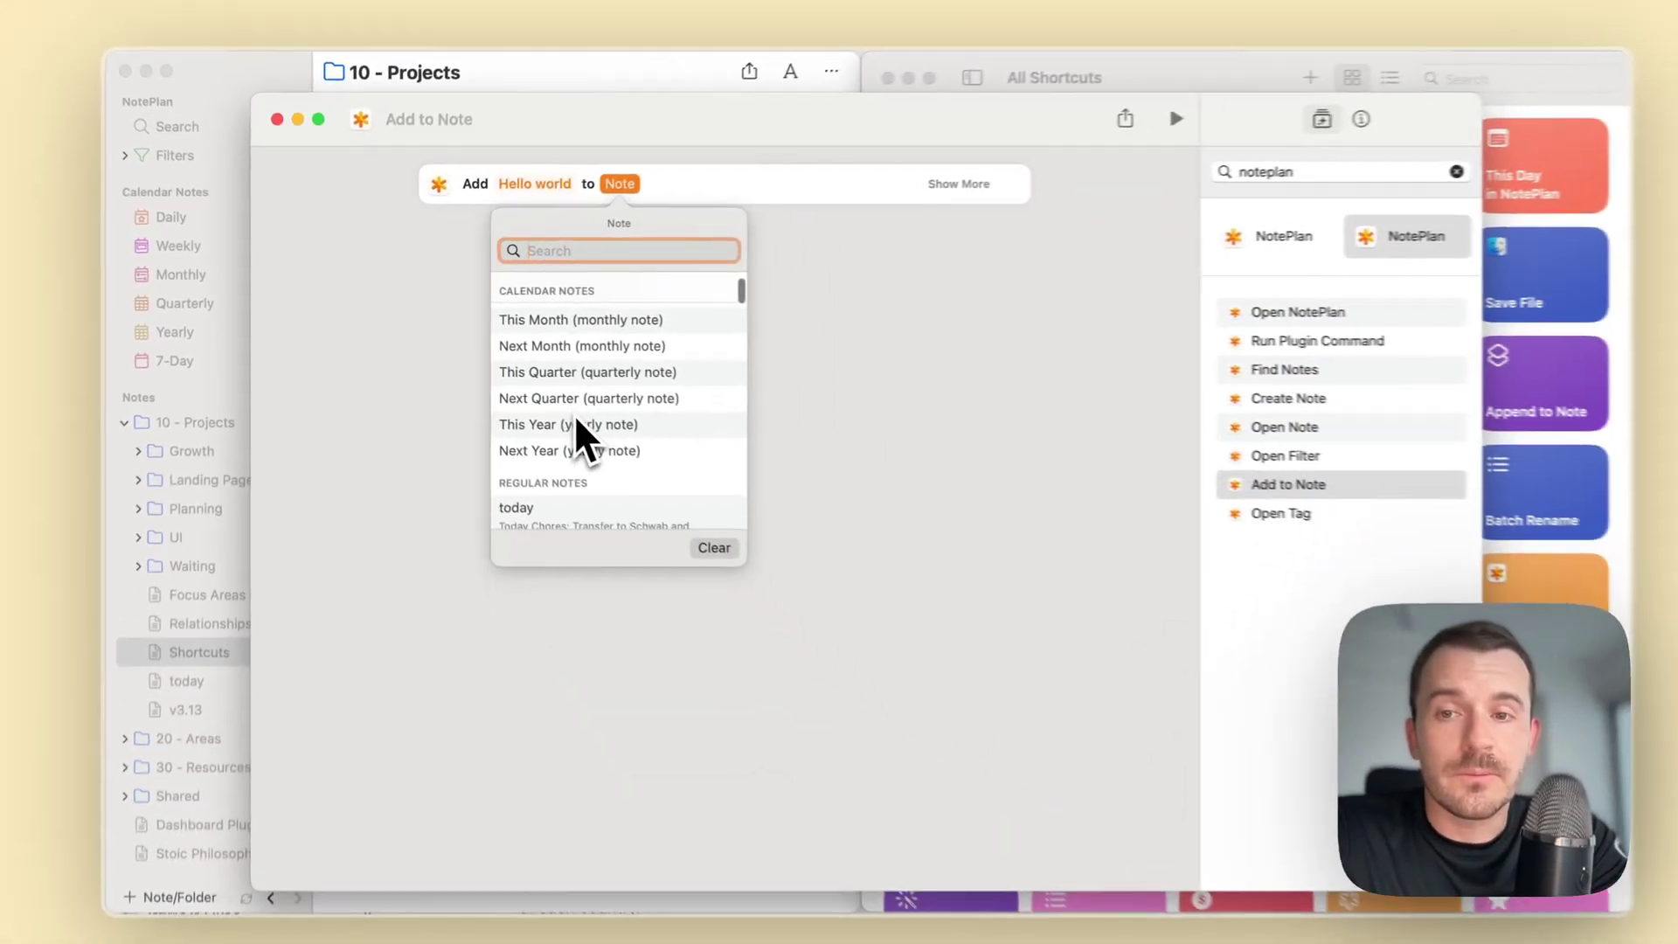
{"action": "scroll", "coordinate": [840, 554], "scroll_direction": "down", "scroll_amount": 3}
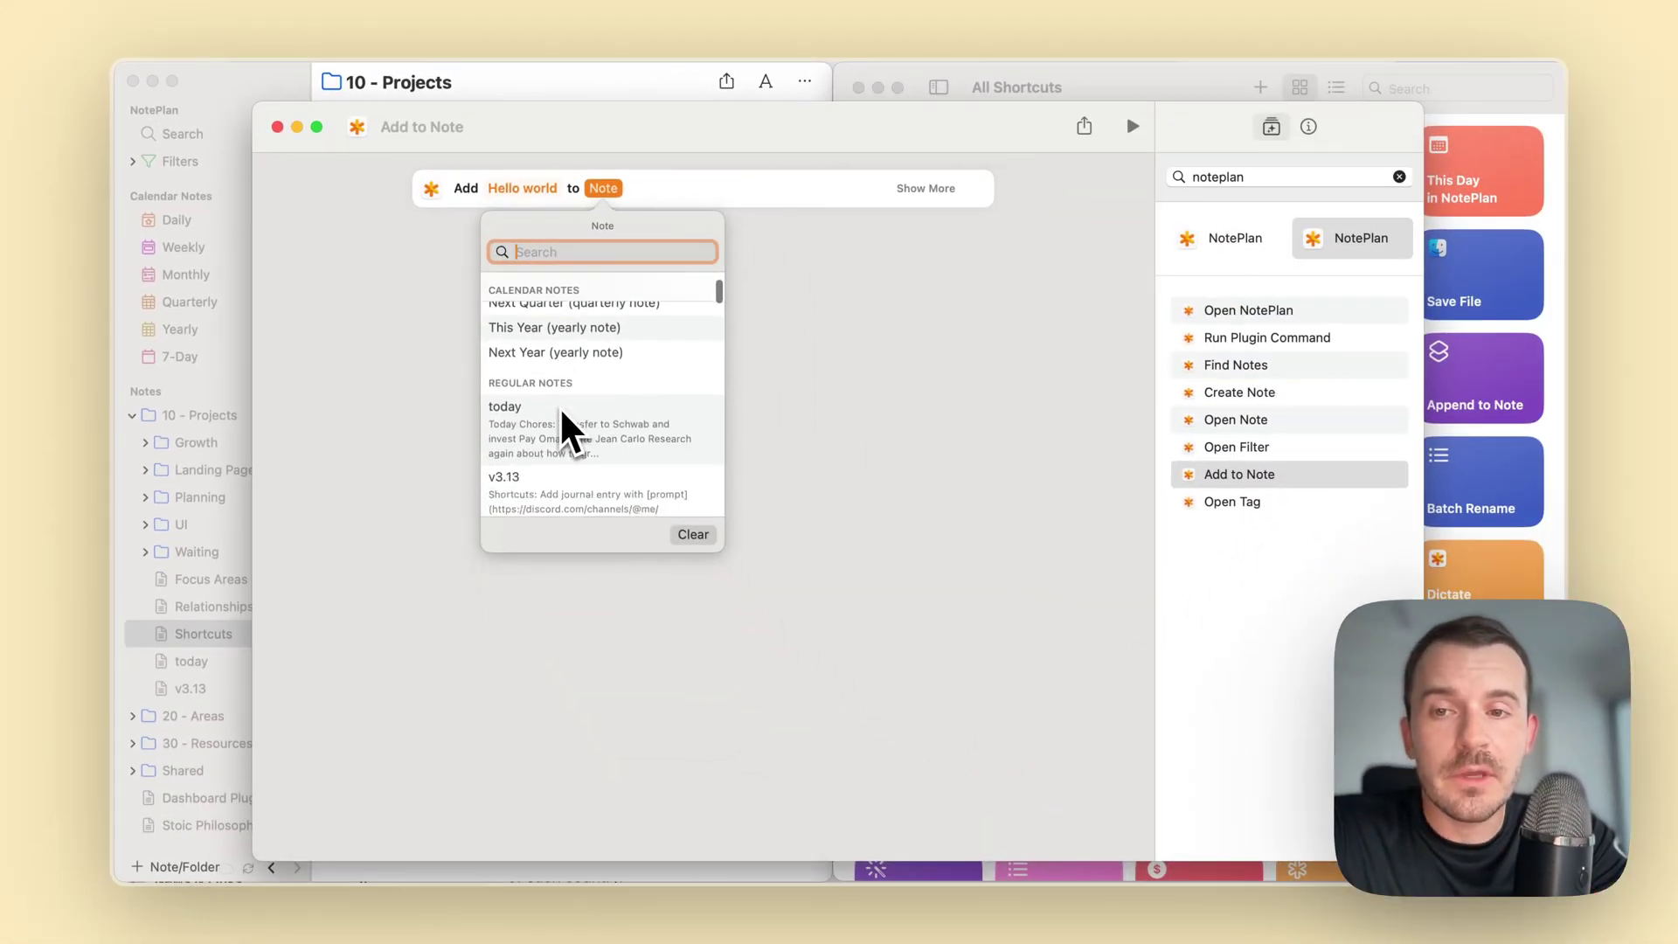
{"action": "scroll", "coordinate": [564, 430], "scroll_direction": "down", "scroll_amount": 2}
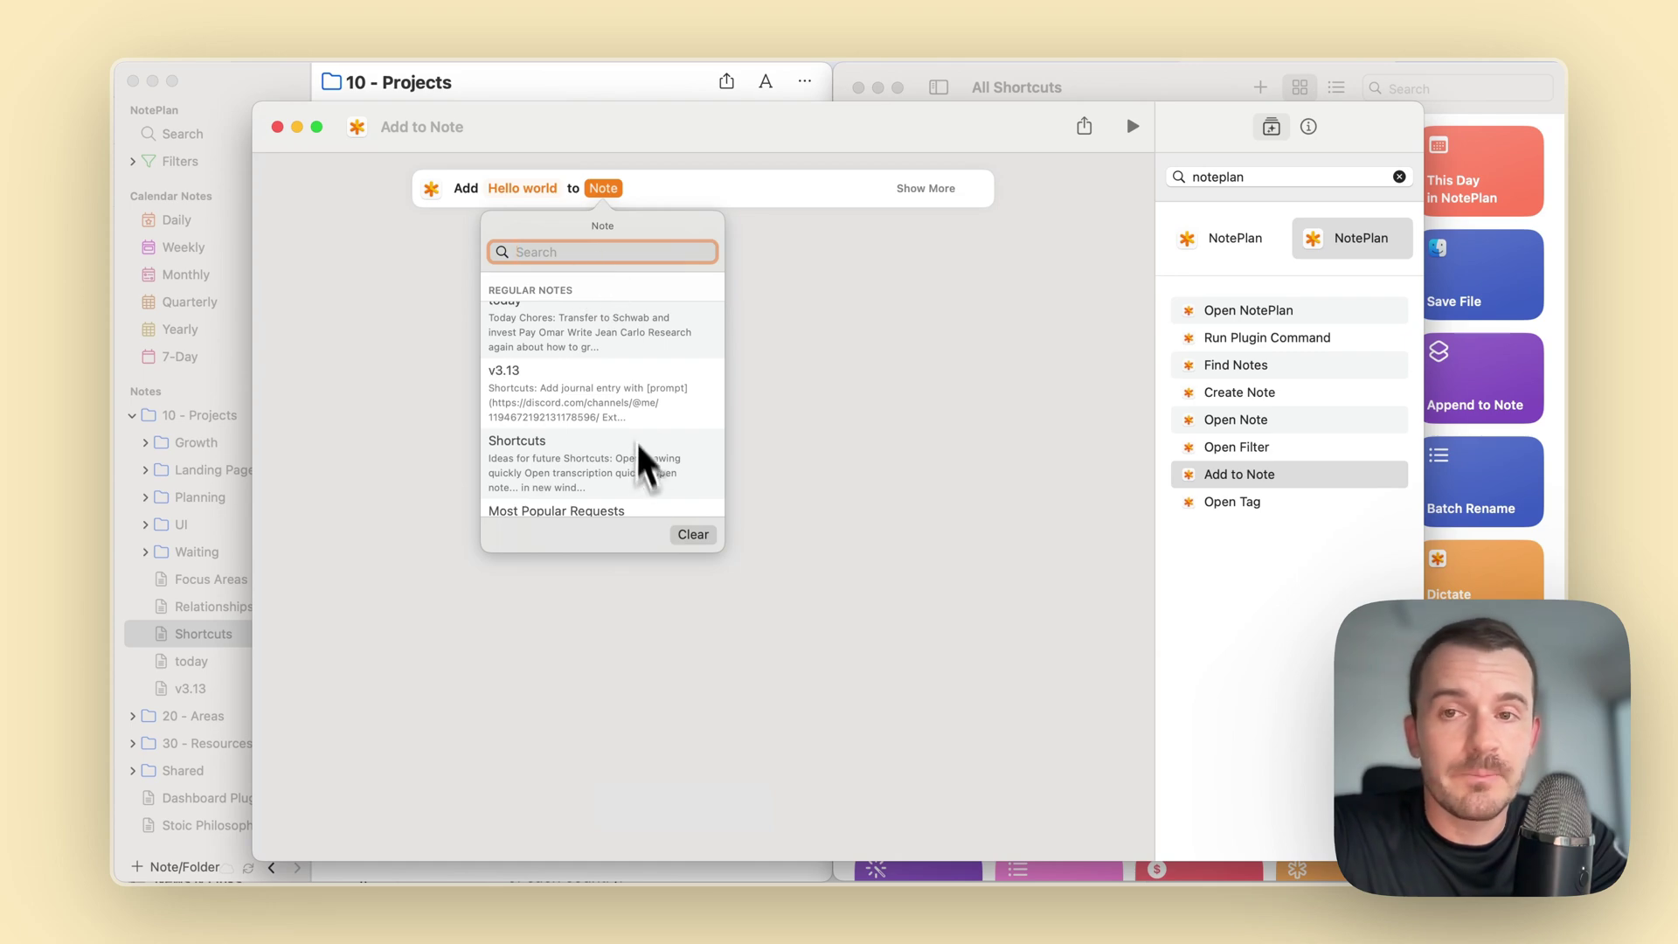
{"action": "scroll", "coordinate": [642, 476], "scroll_direction": "up", "scroll_amount": 10}
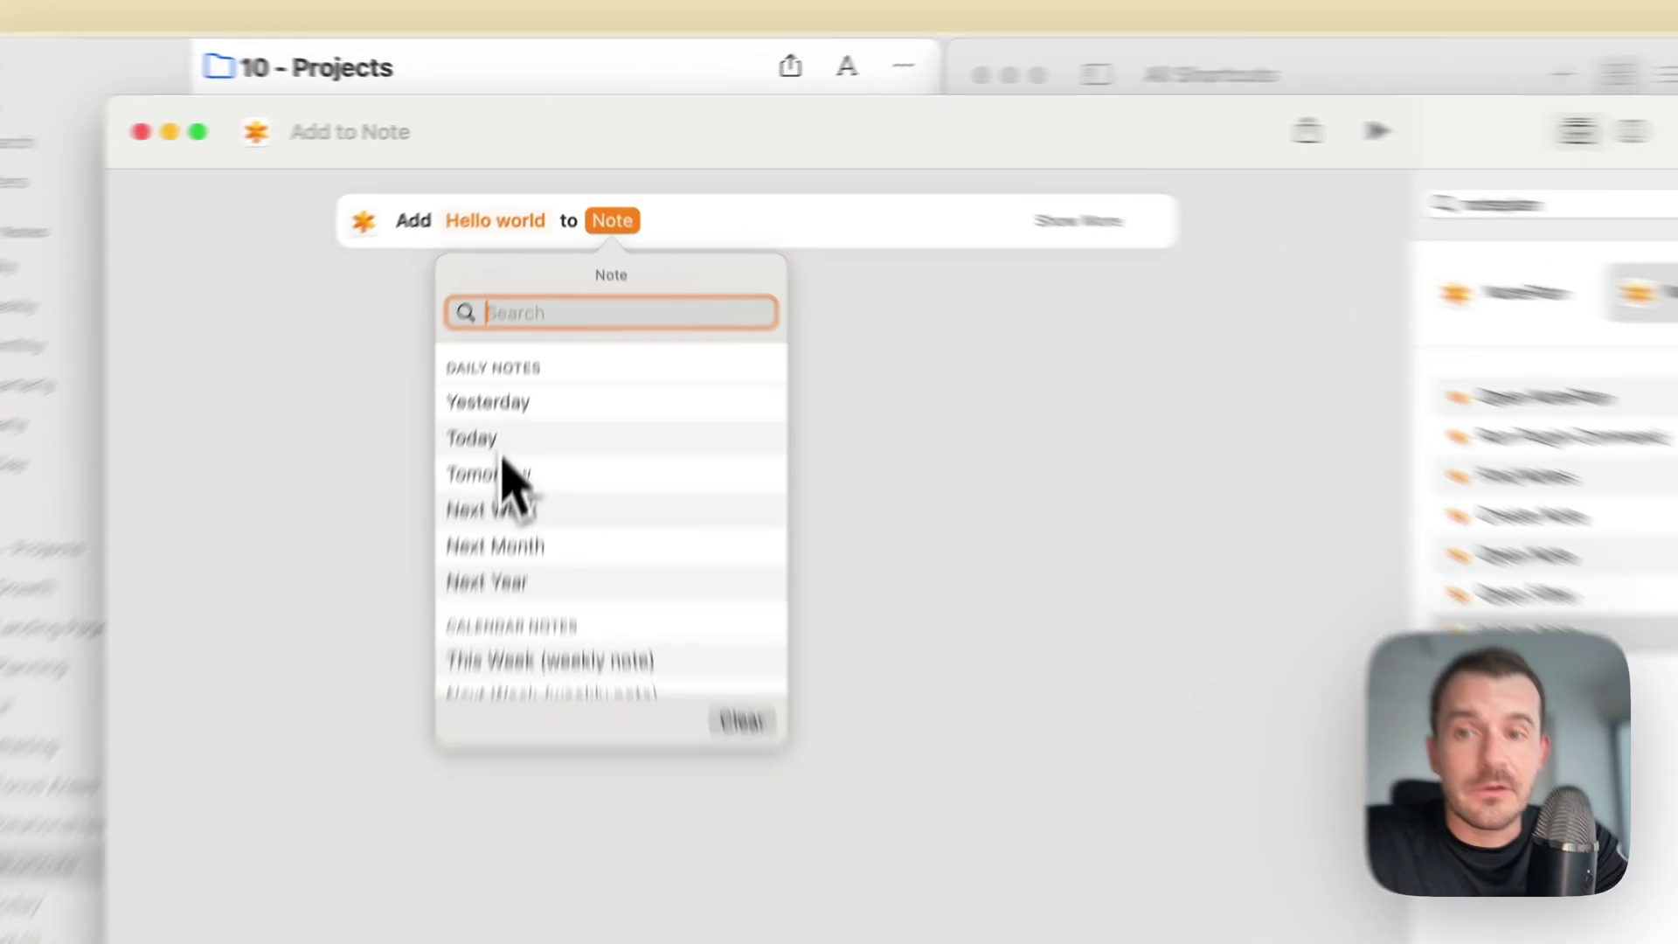
{"action": "left_click", "coordinate": [509, 340]}
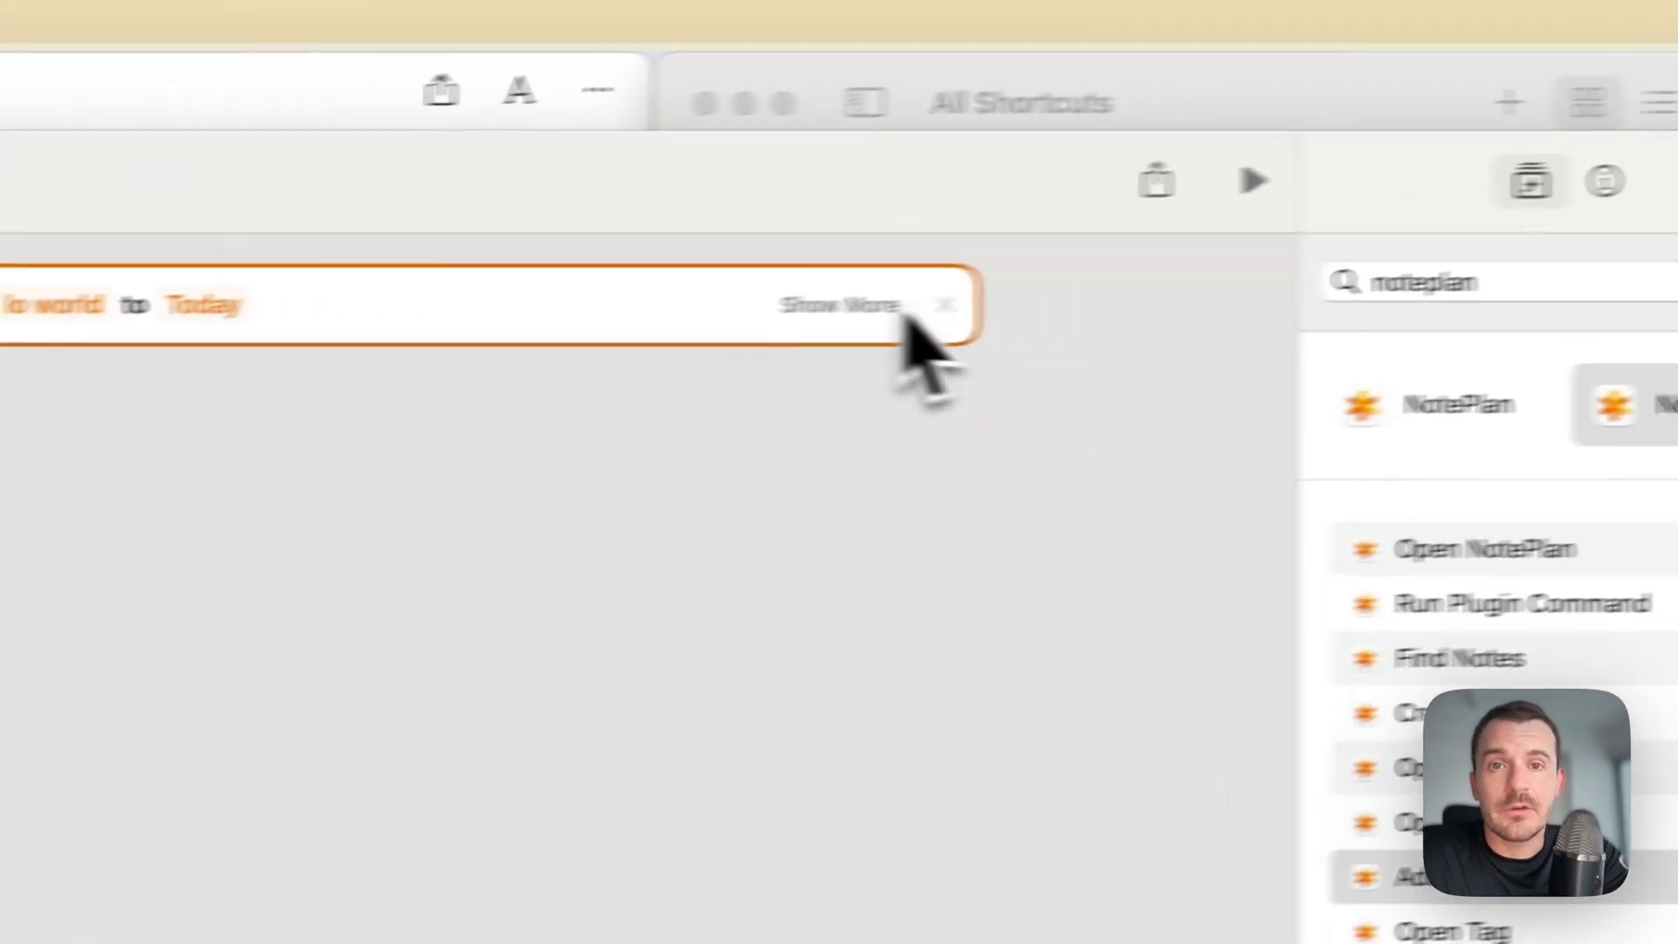
Run the shortcut and check today's NotePlan daily note for 'Hello world'.
{"action": "left_click", "coordinate": [1110, 197]}
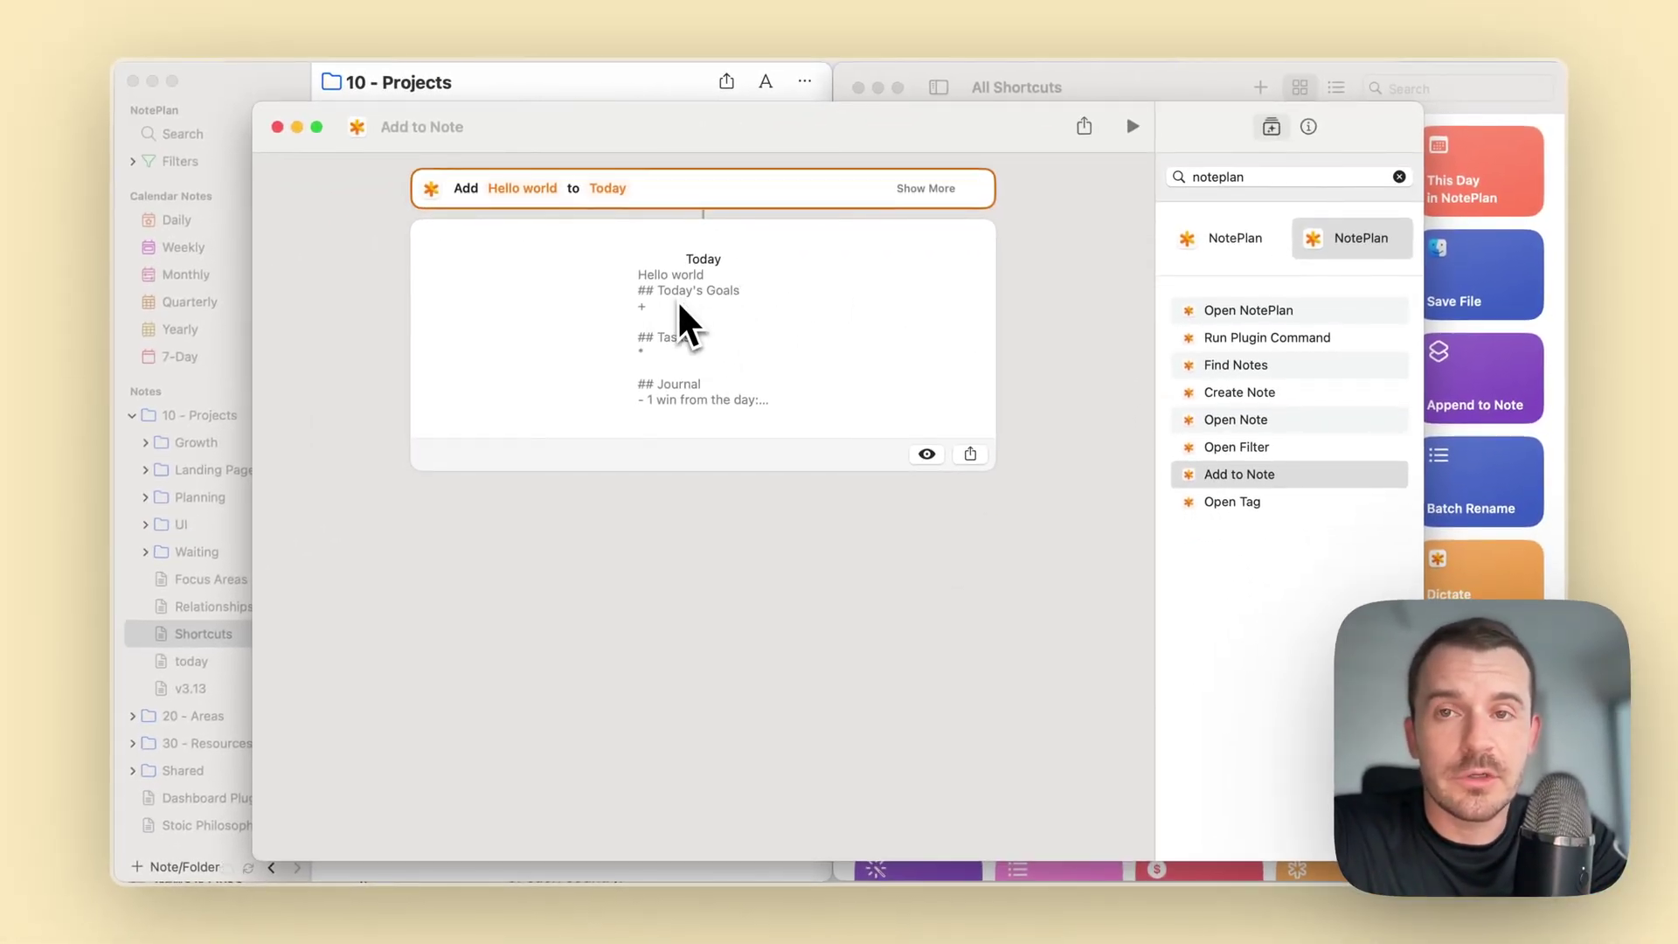
{"action": "left_click", "coordinate": [581, 88]}
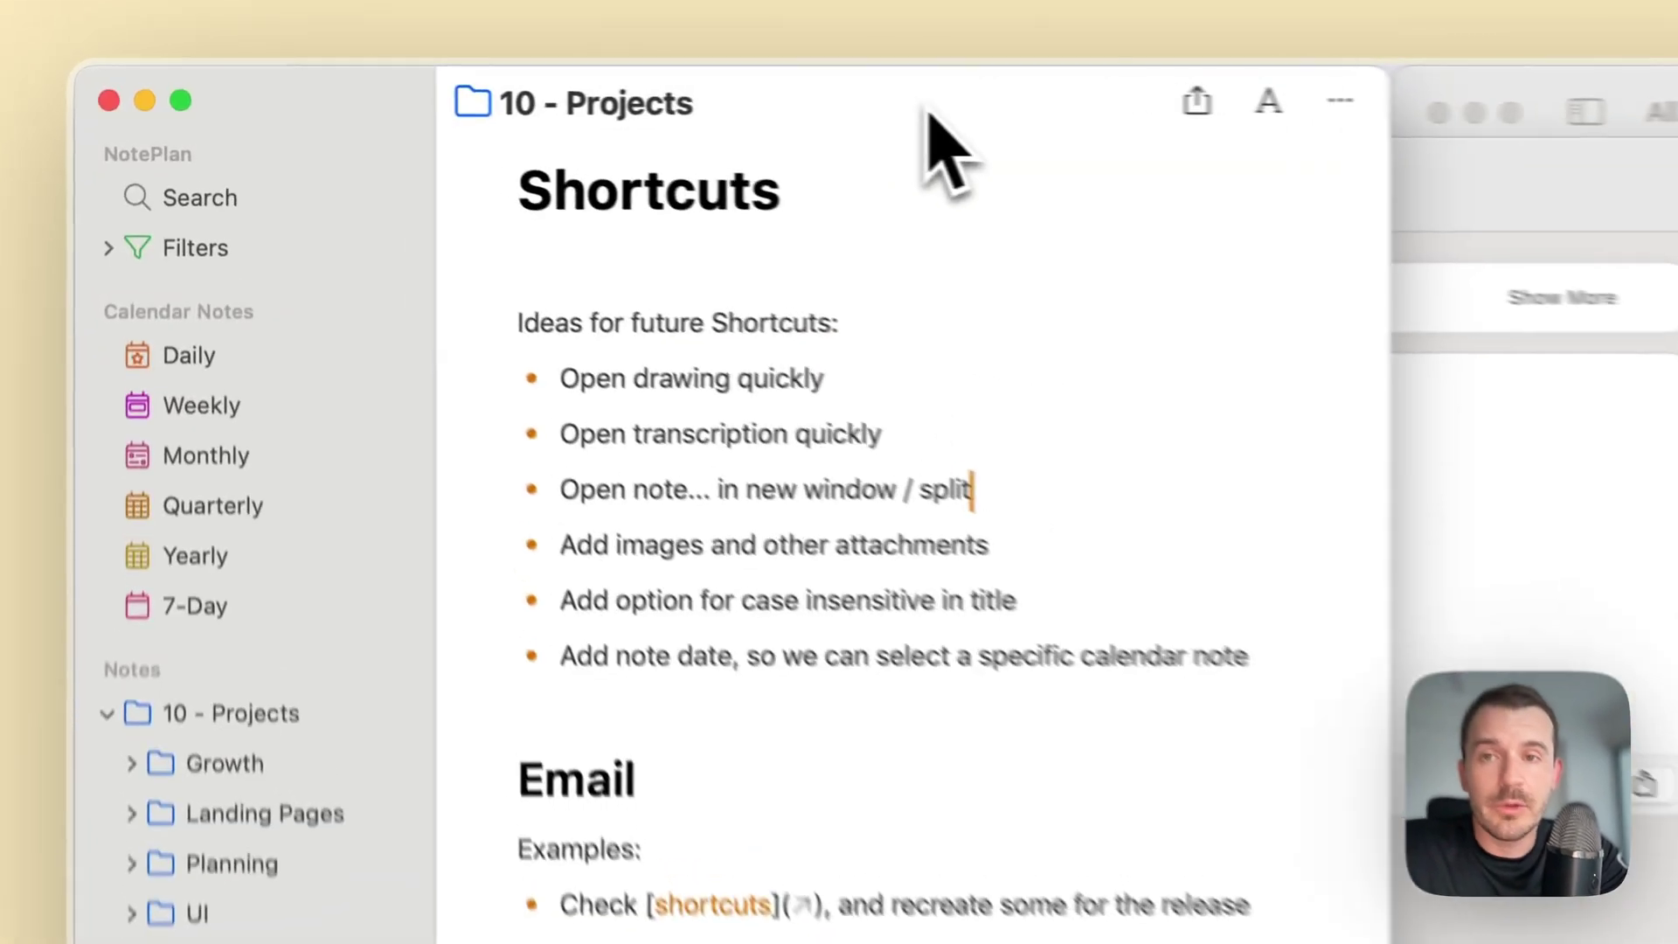
{"action": "left_click", "coordinate": [192, 225]}
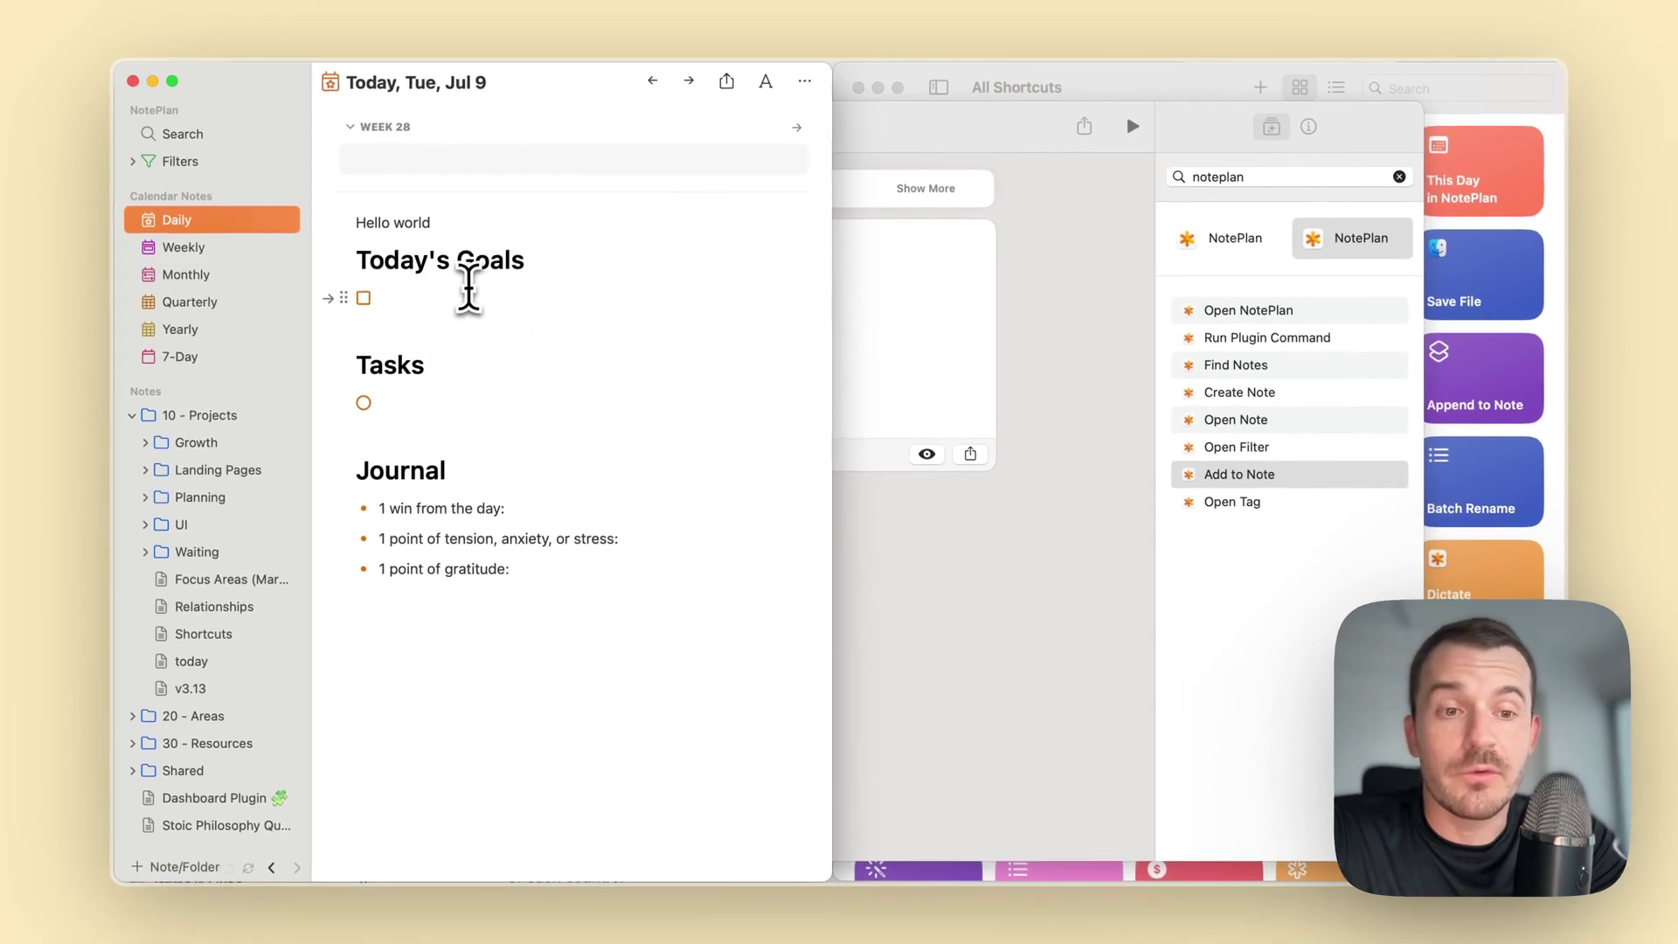
Delete the 'Hello world' test line from the Tue, Jul 9 daily note.
{"action": "left_click", "coordinate": [408, 262]}
{"action": "left_click_drag", "start_coordinate": [369, 265], "coordinate": [320, 239]}
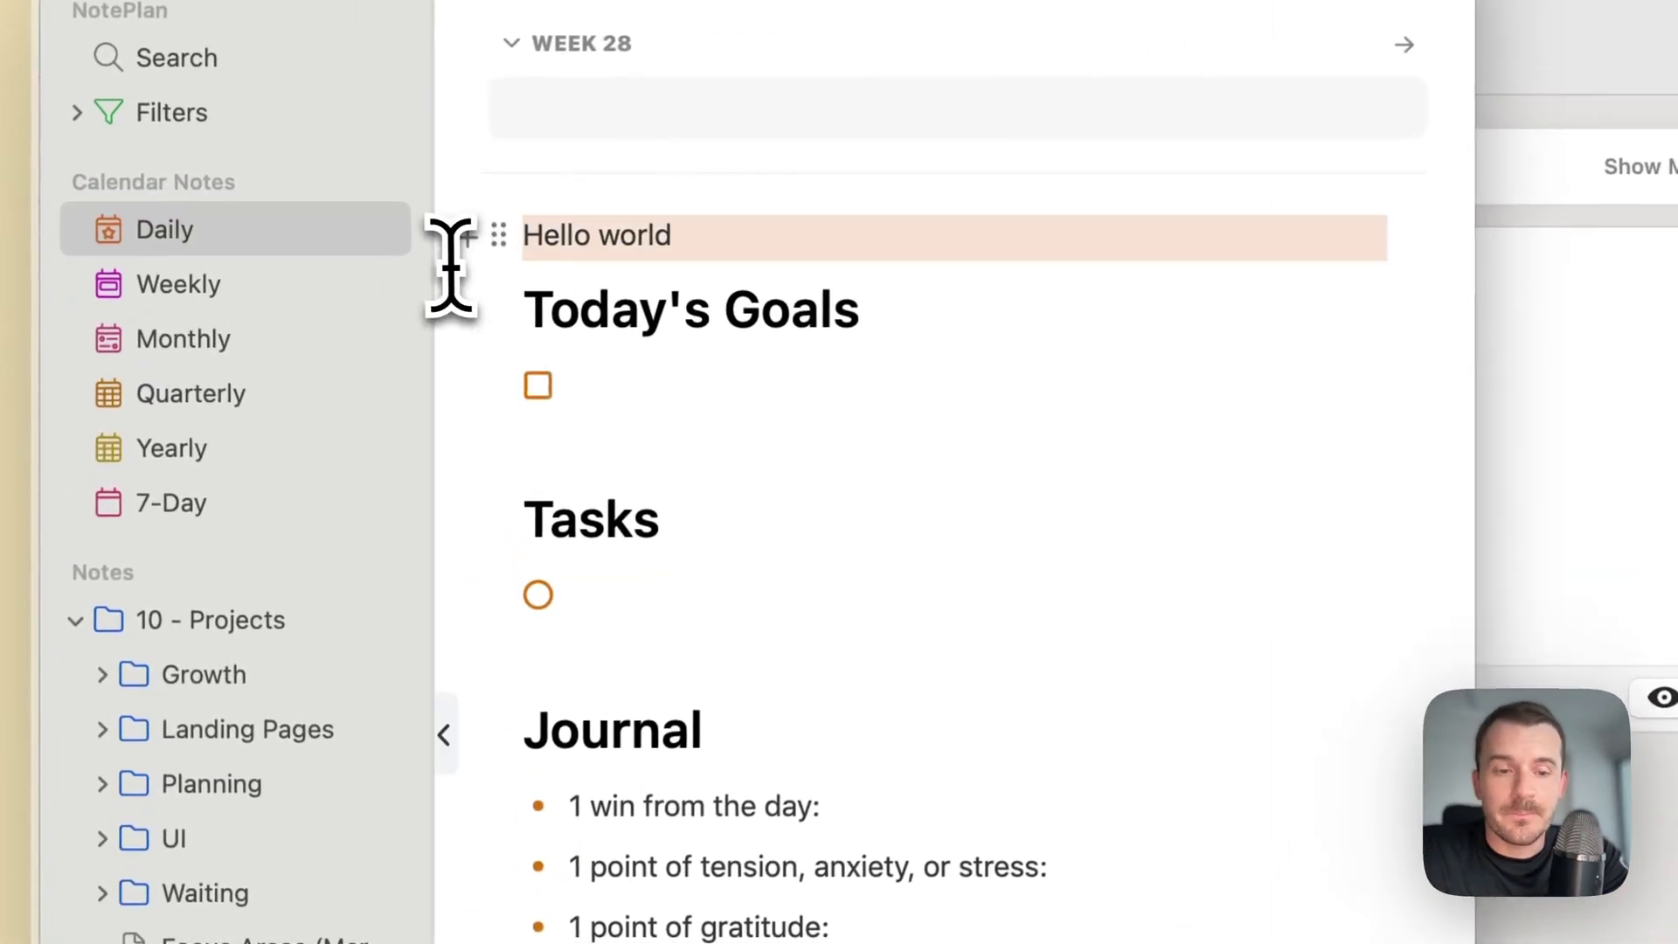
{"action": "key", "text": "BackSpace"}
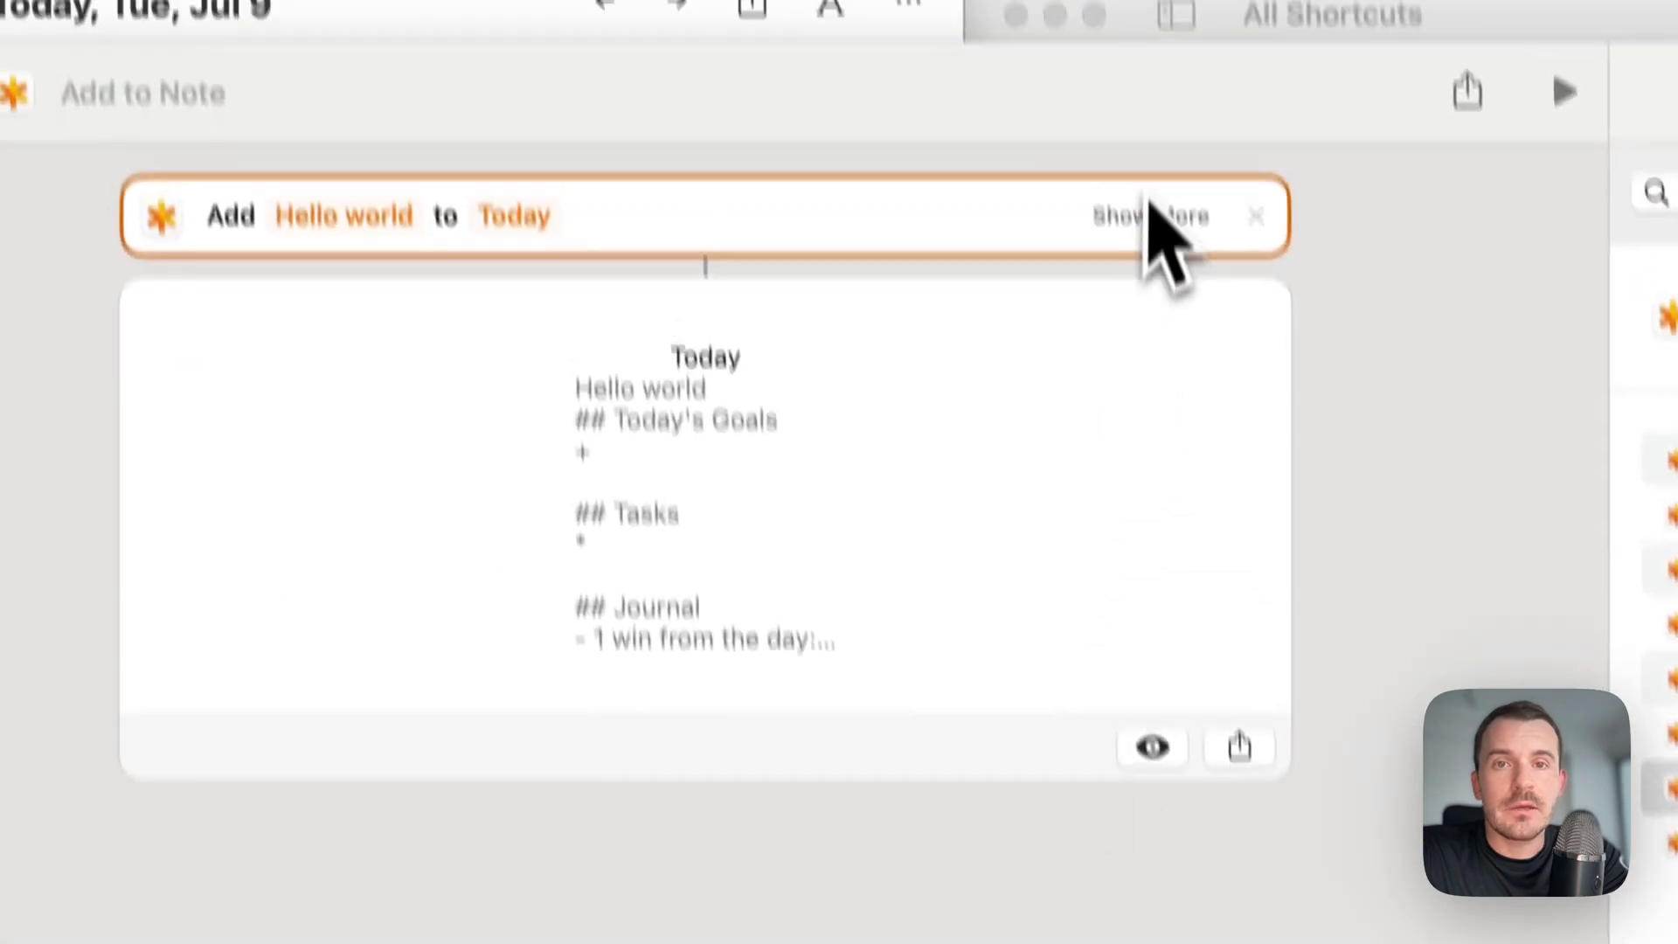
Set the action's mode to Prepend and its heading to 'Tasks', copied from today's note.
{"action": "left_click", "coordinate": [1151, 218]}
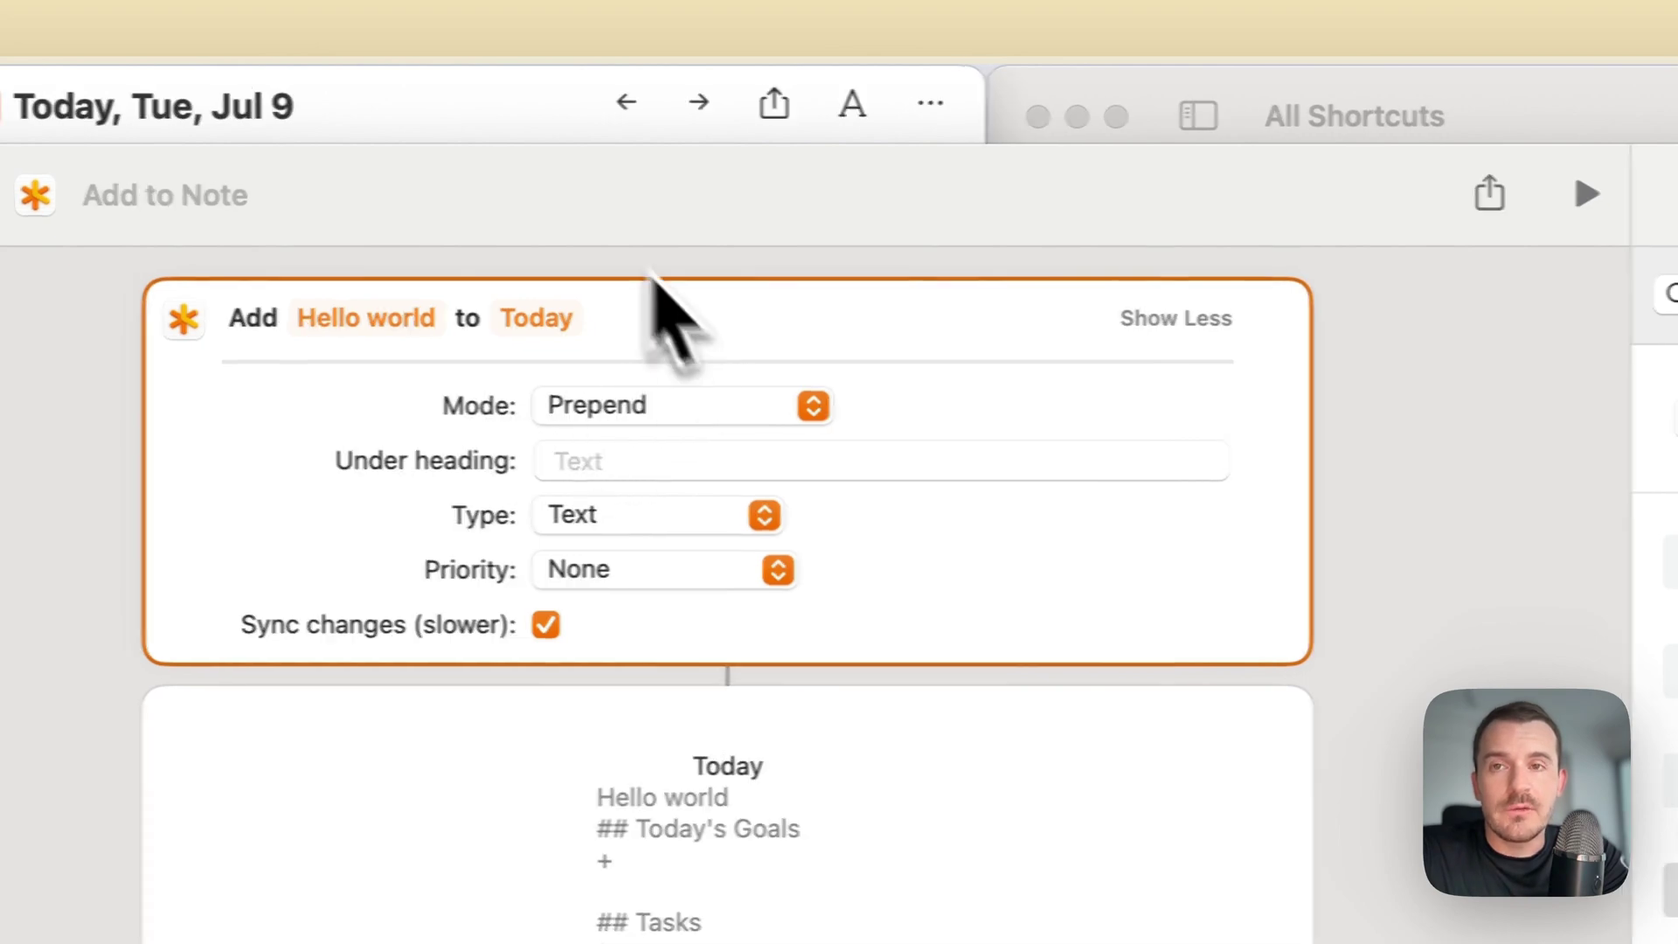
{"action": "left_click", "coordinate": [642, 412]}
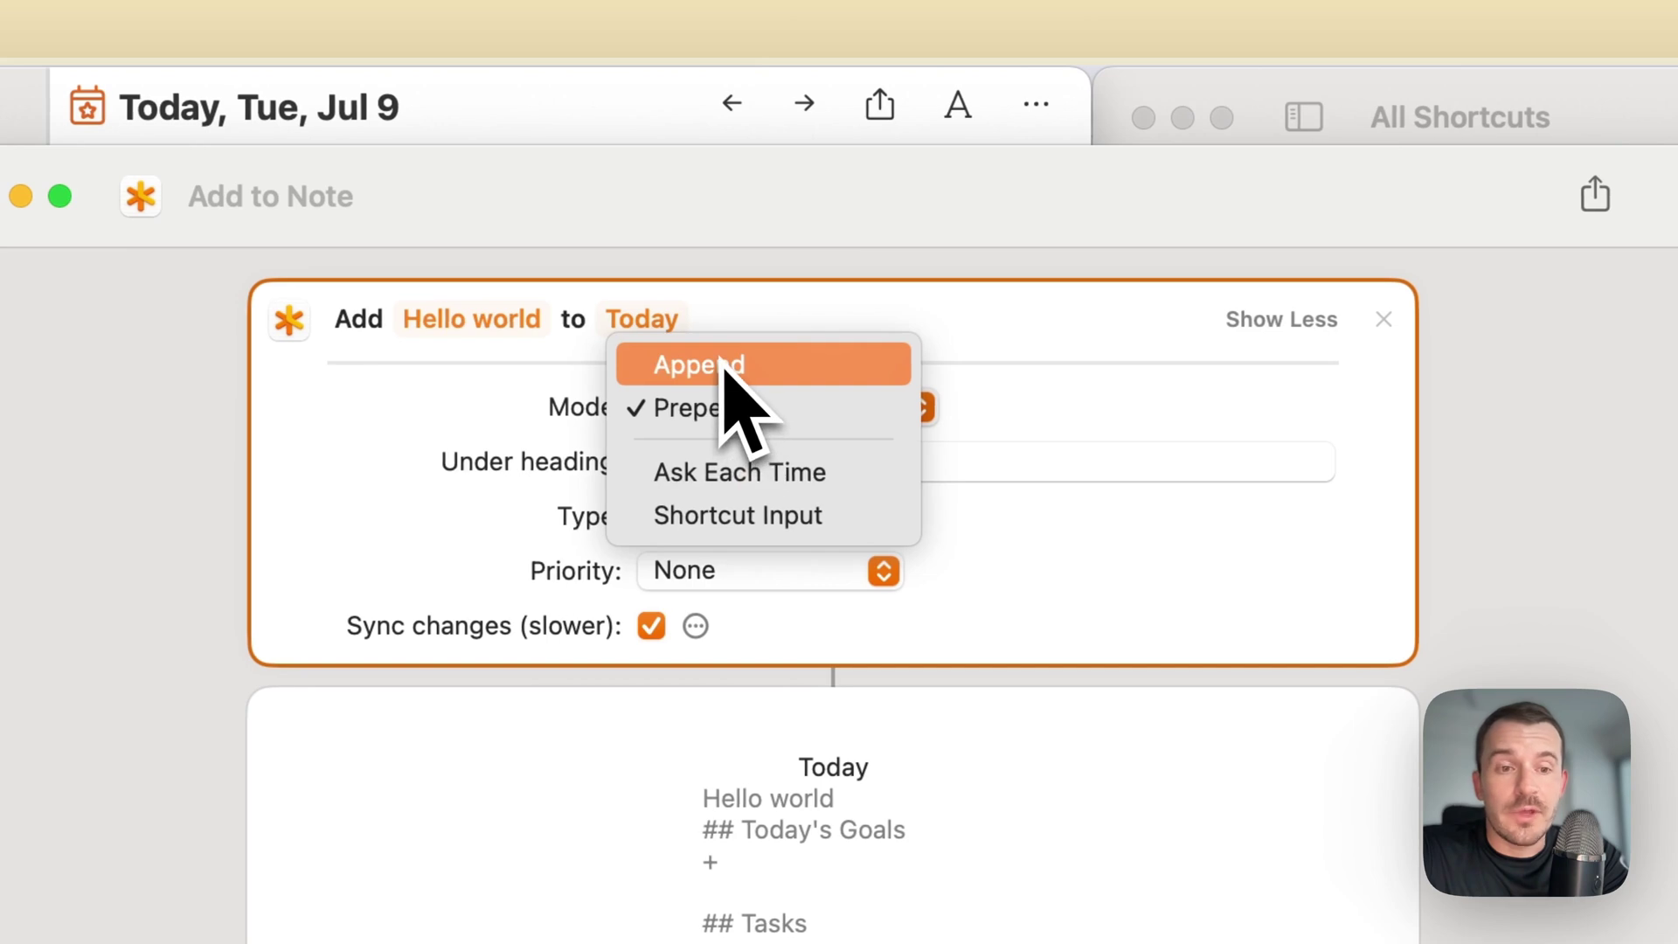
{"action": "left_click", "coordinate": [1060, 442]}
{"action": "left_click", "coordinate": [678, 461]}
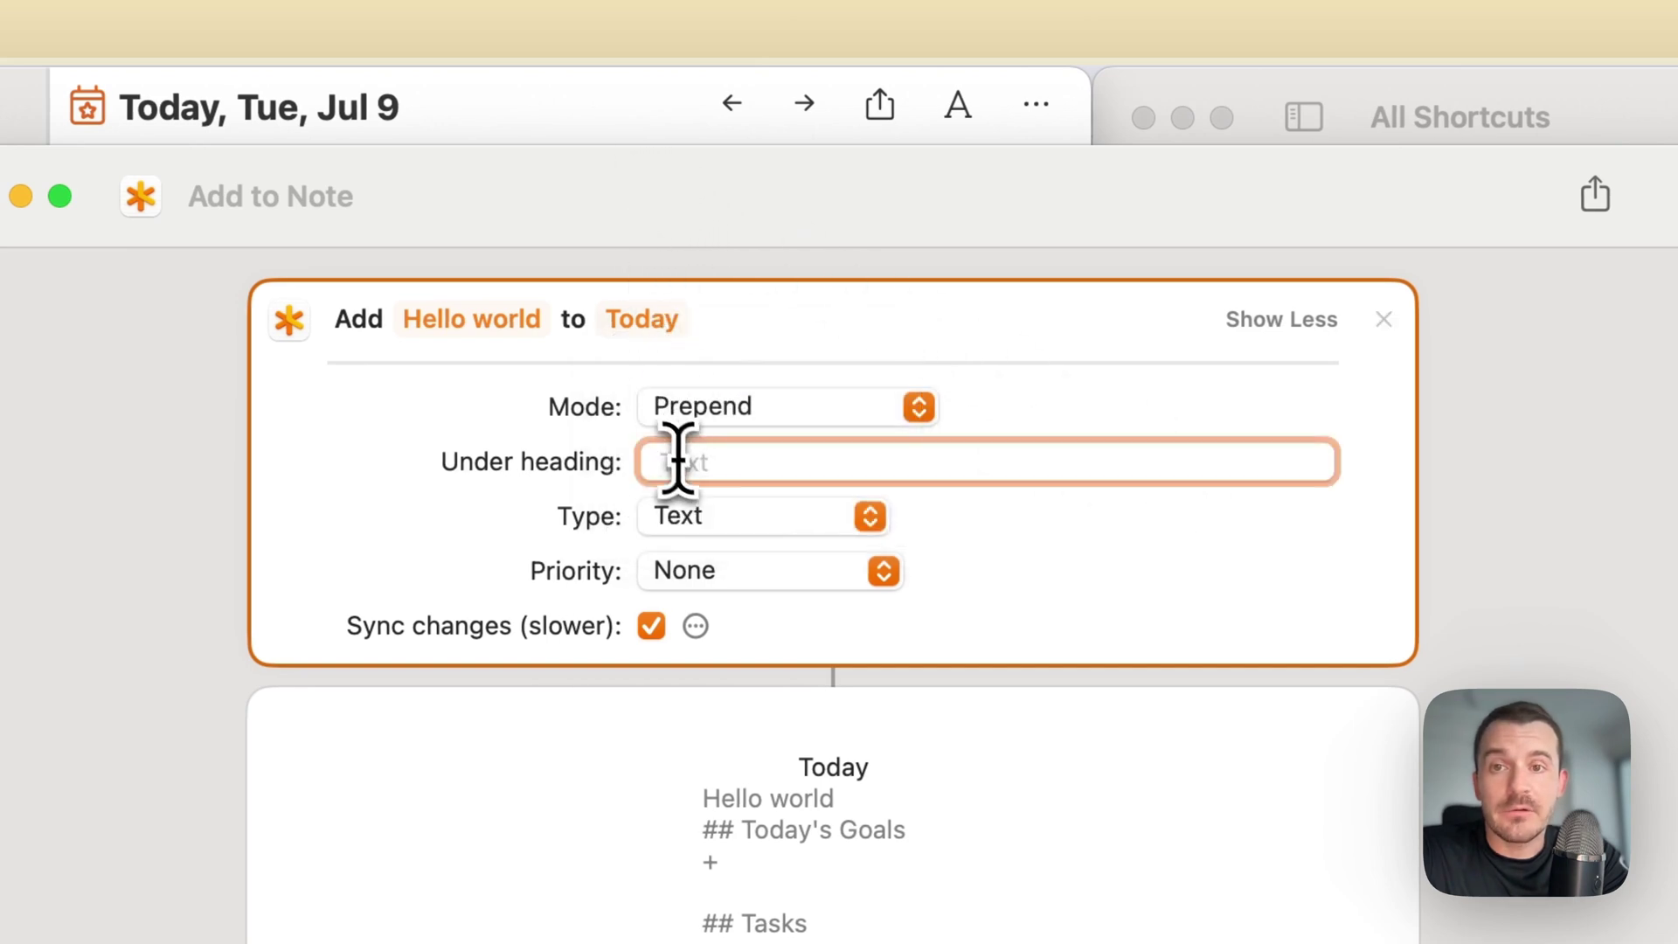
{"action": "left_click", "coordinate": [554, 118]}
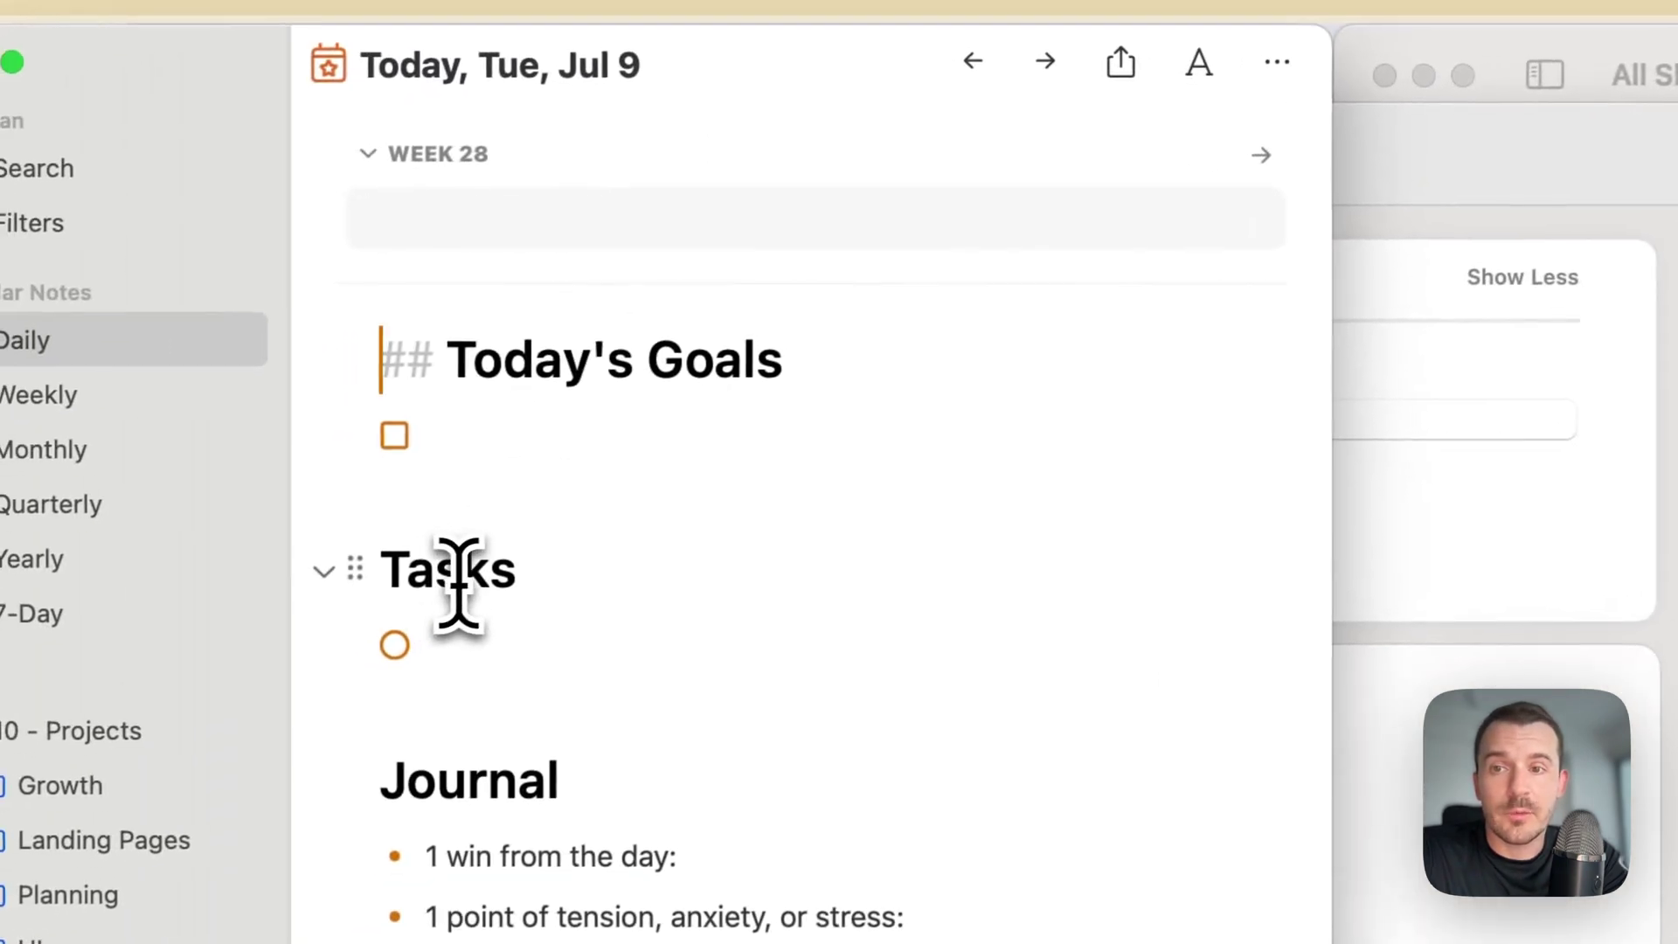
{"action": "double_click", "coordinate": [463, 580]}
{"action": "key", "text": "super+c"}
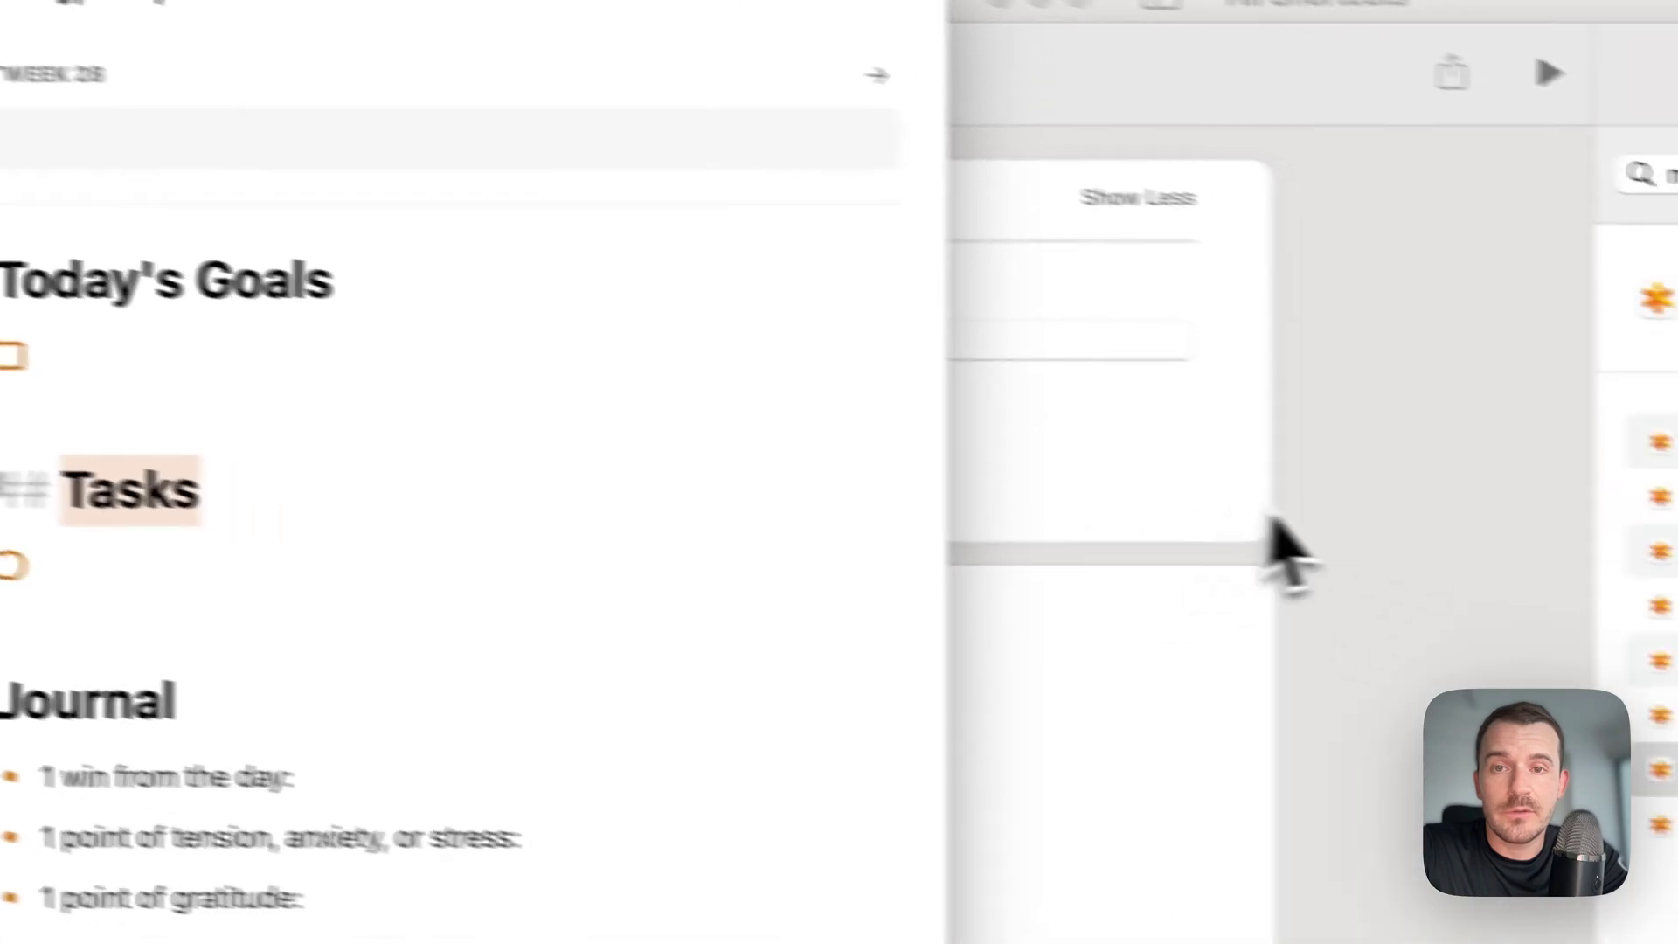
{"action": "left_click", "coordinate": [1448, 575]}
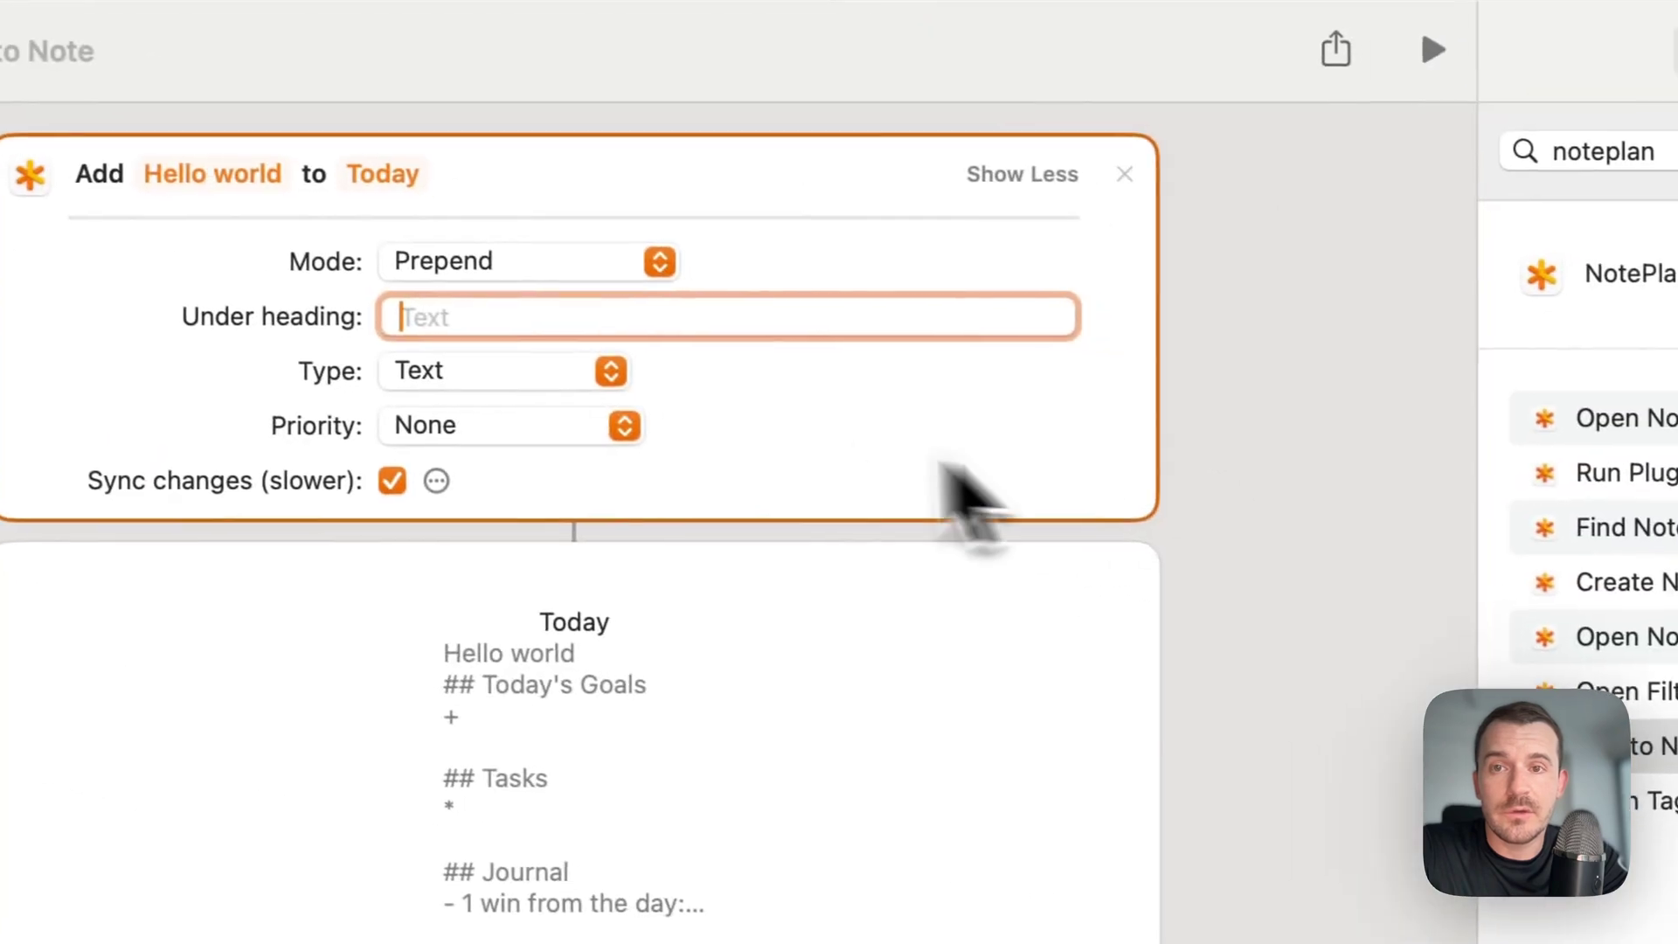
{"action": "key", "text": "super+v"}
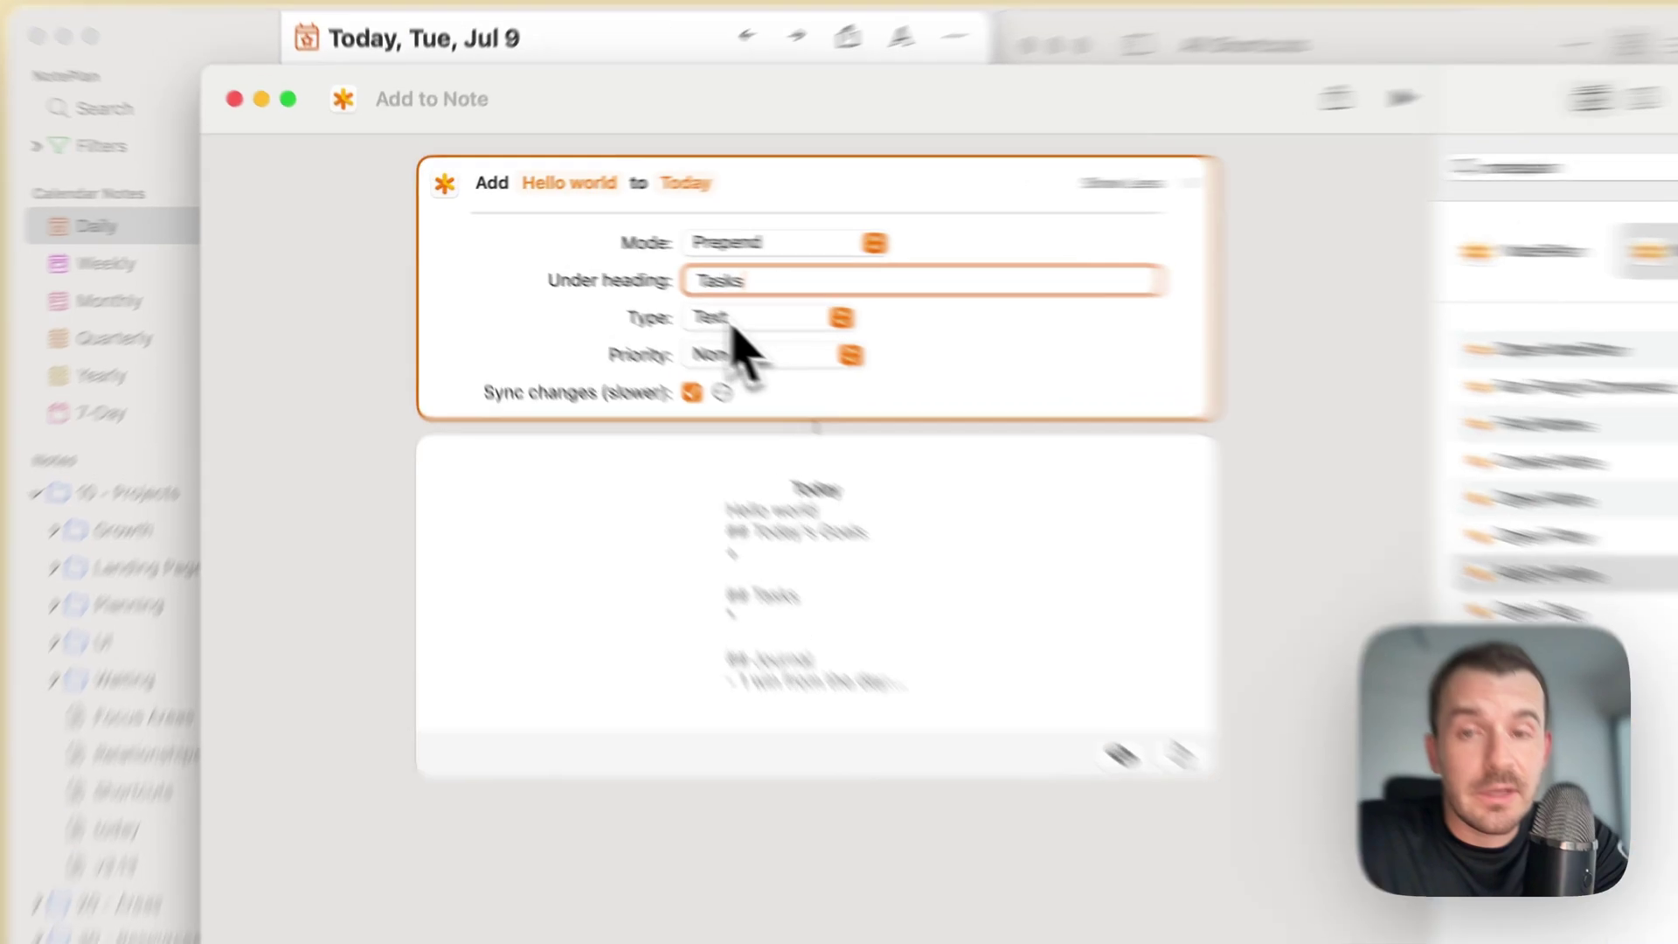
Make the added entry a Task with Low priority.
{"action": "left_click", "coordinate": [640, 288]}
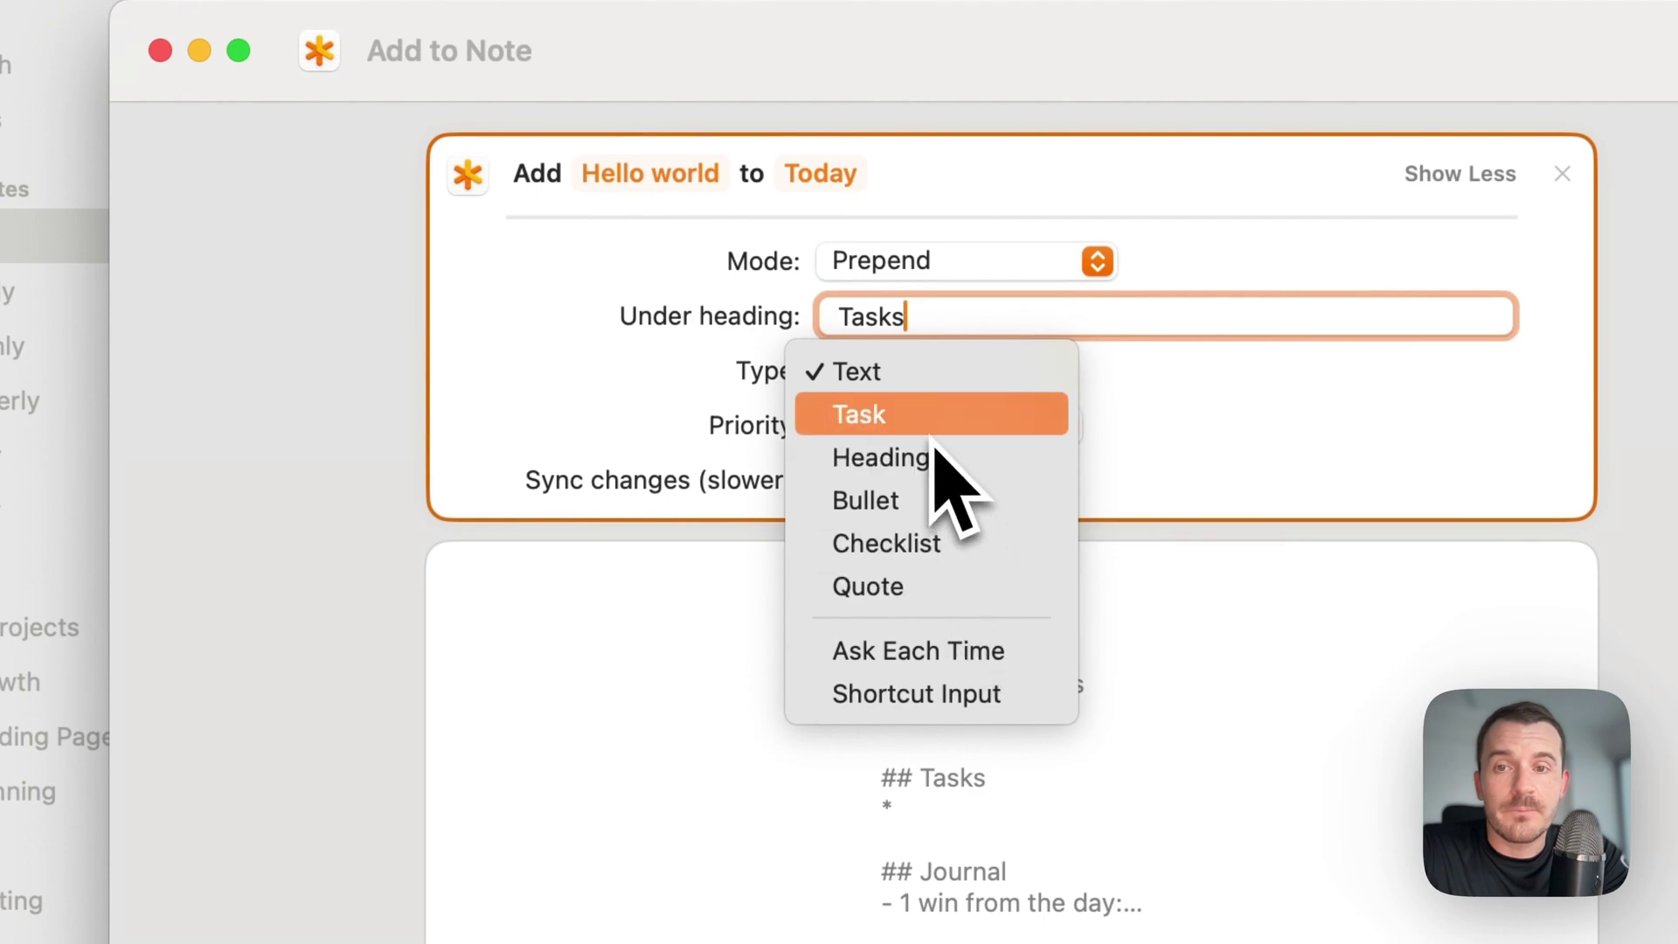
{"action": "left_click", "coordinate": [907, 427]}
{"action": "left_click", "coordinate": [896, 436]}
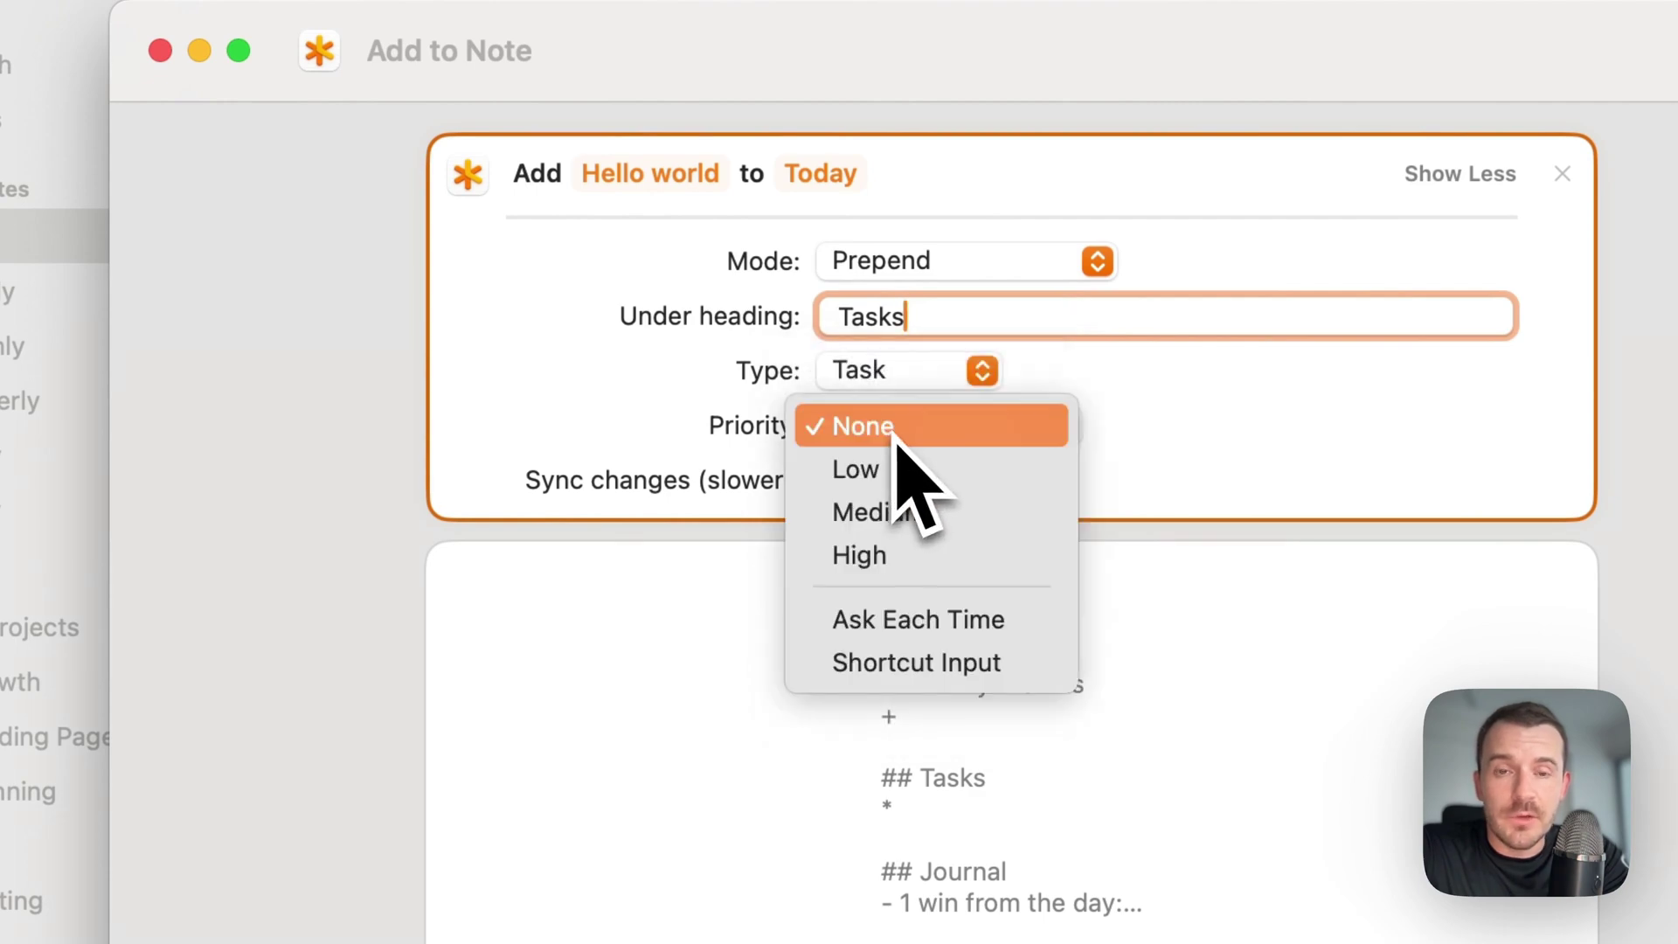
{"action": "left_click", "coordinate": [907, 471]}
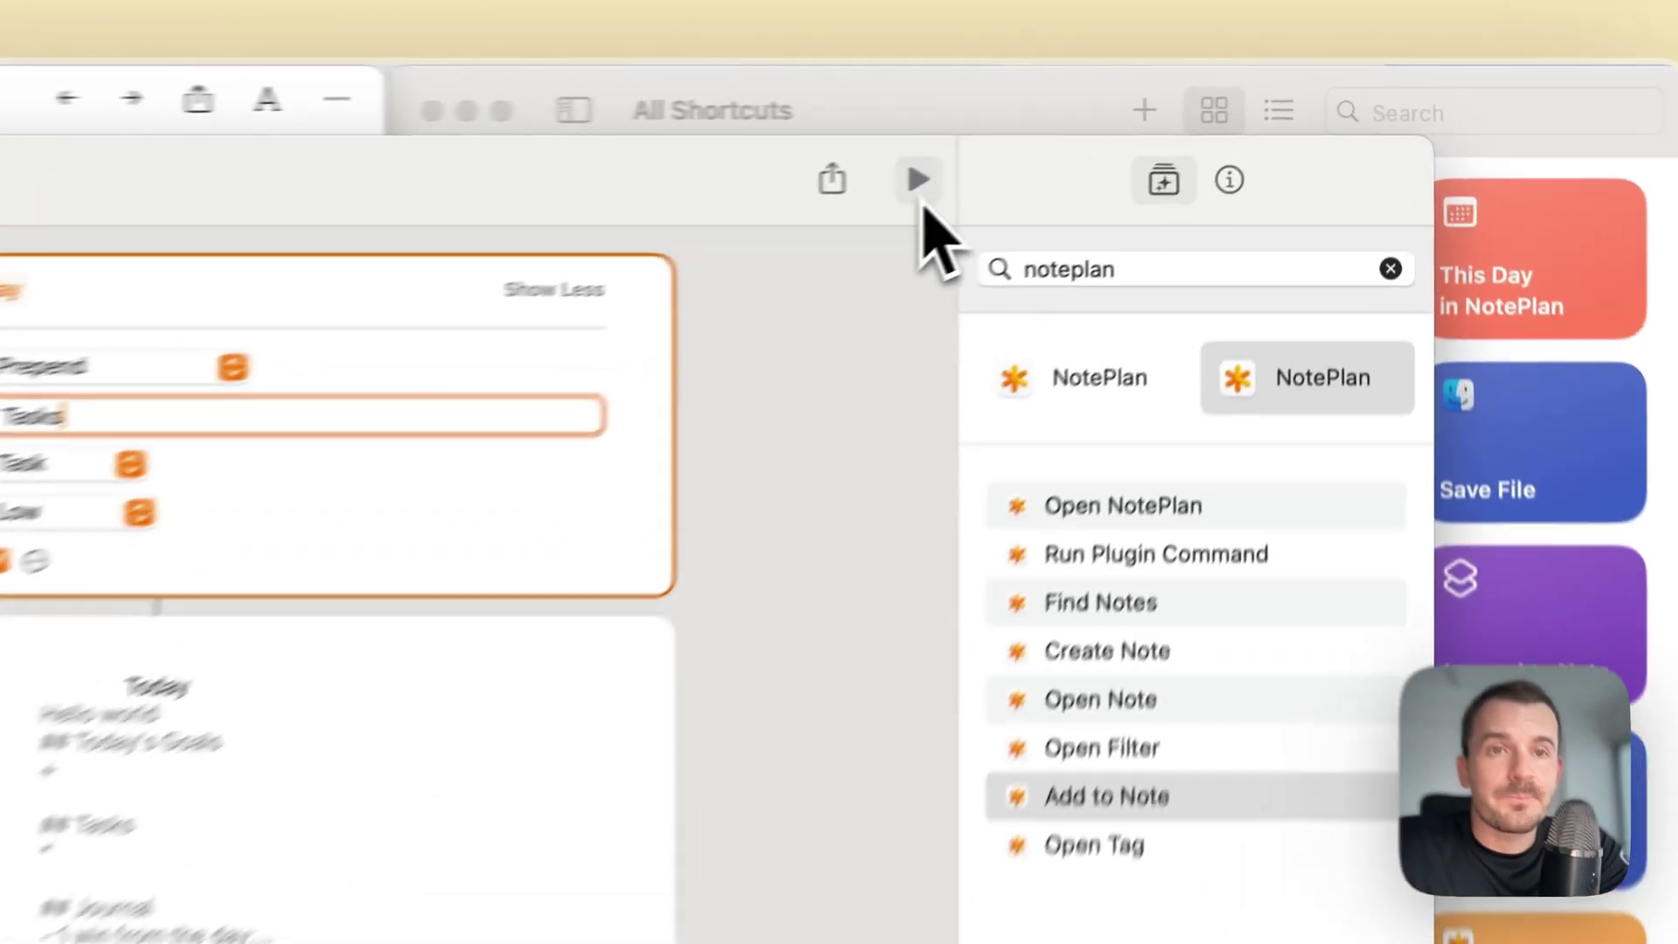
Run the shortcut and confirm '! Hello world' appears under Tasks in the Jul 9 note.
{"action": "left_click", "coordinate": [1132, 128]}
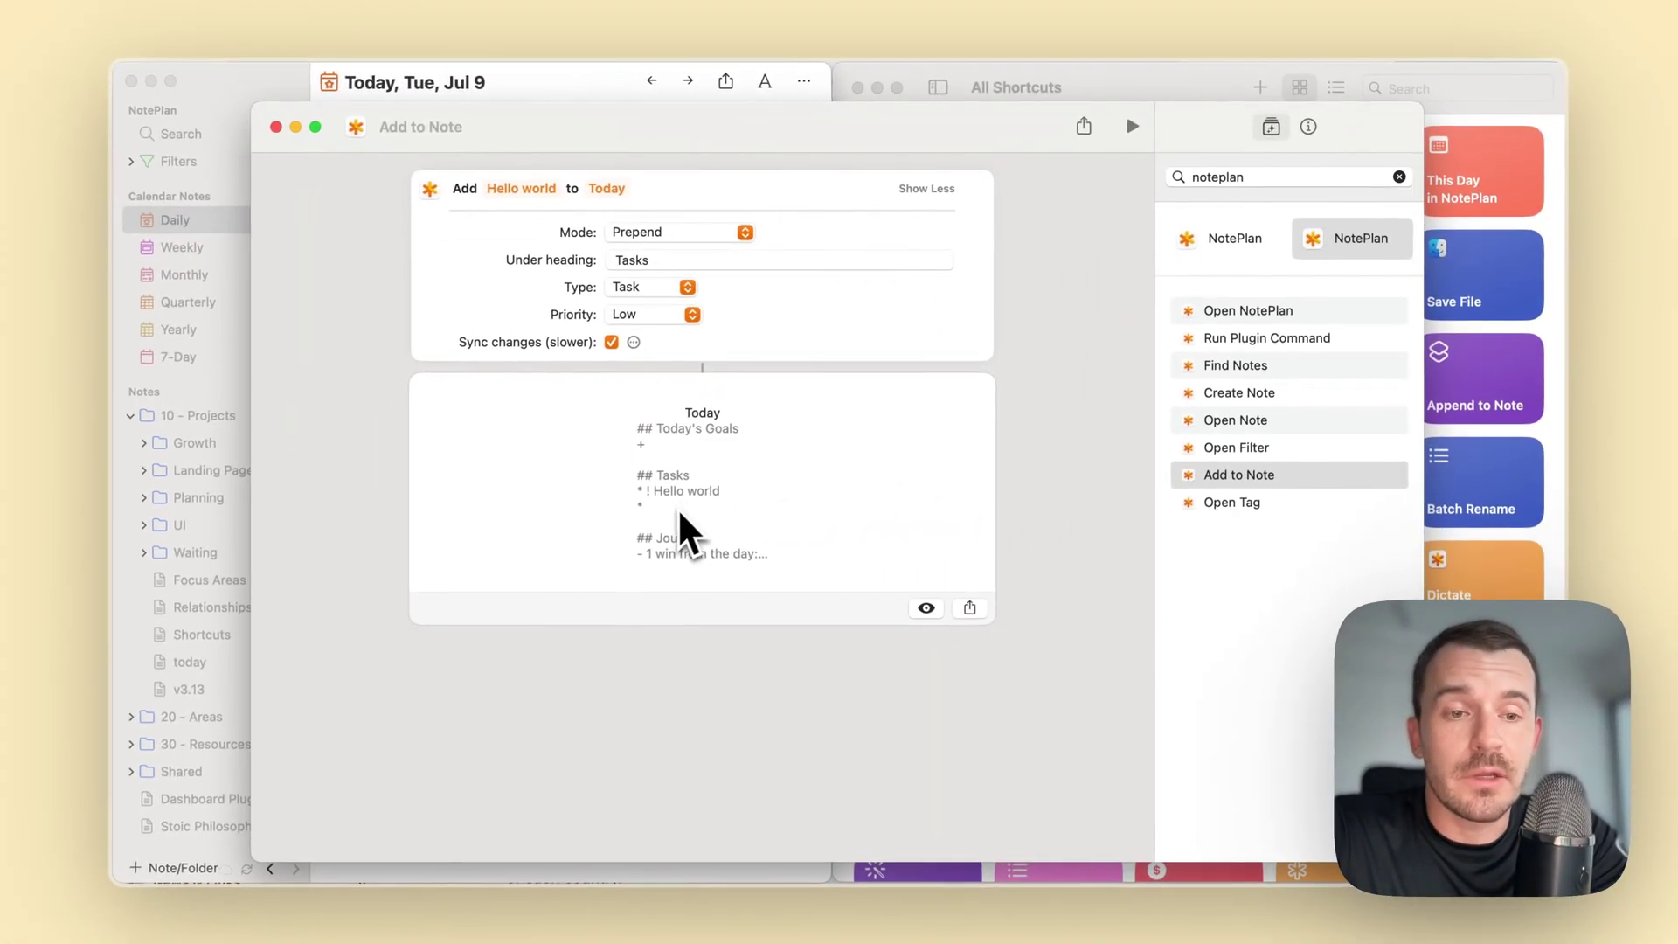
{"action": "left_click", "coordinate": [533, 94]}
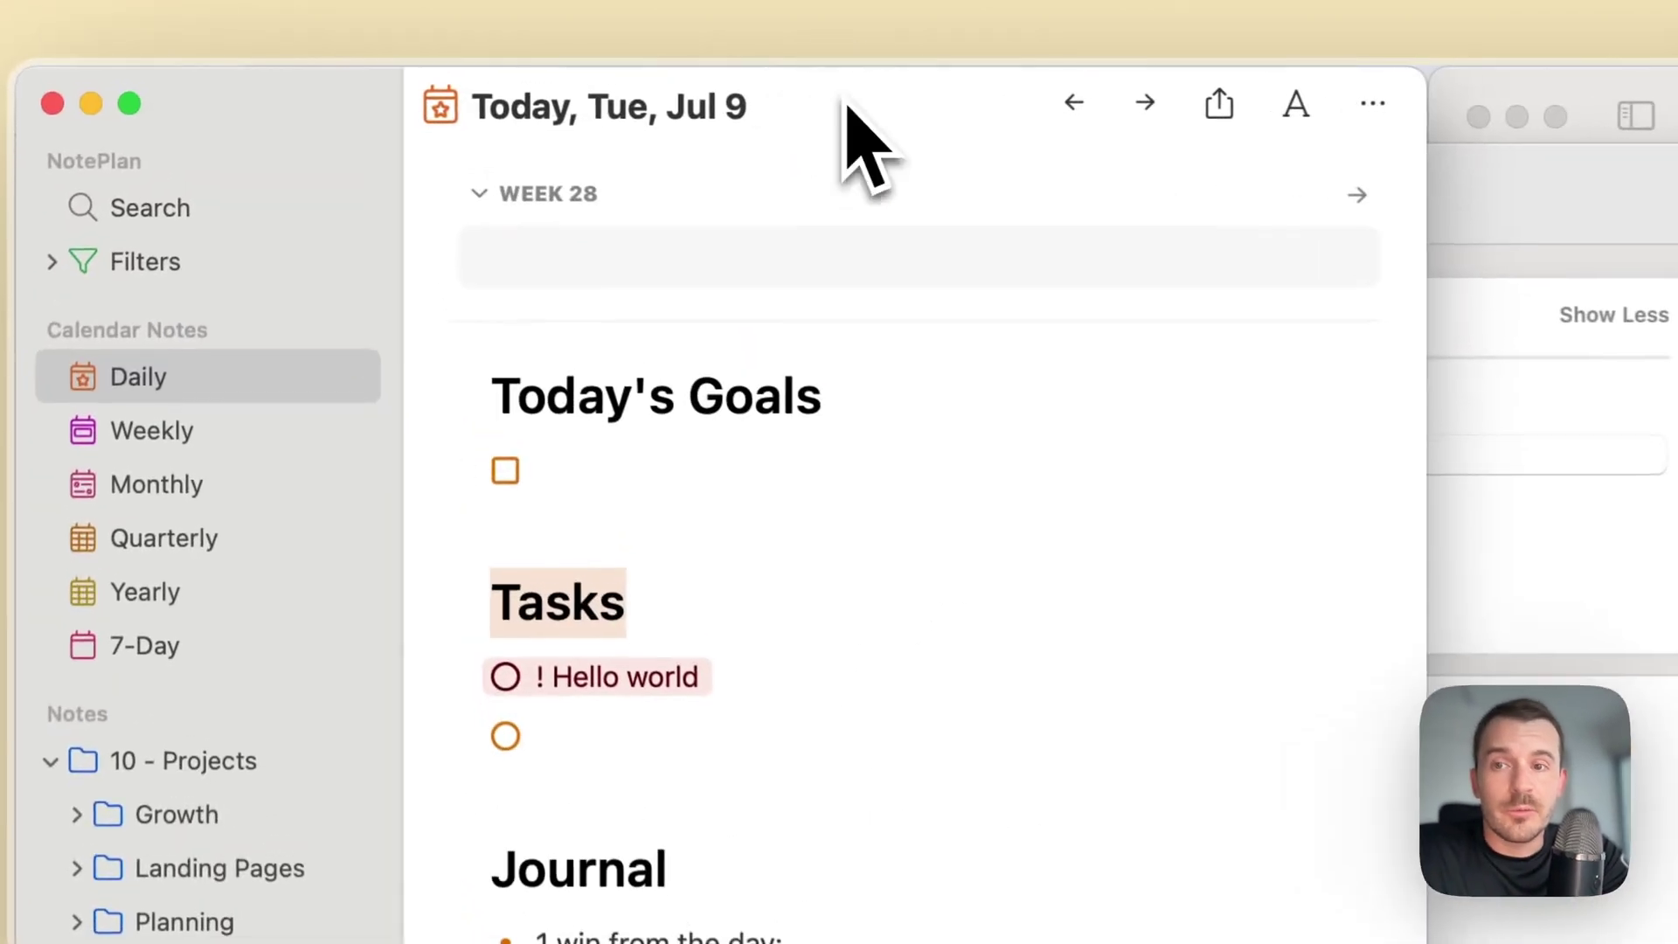
{"action": "left_click", "coordinate": [763, 502]}
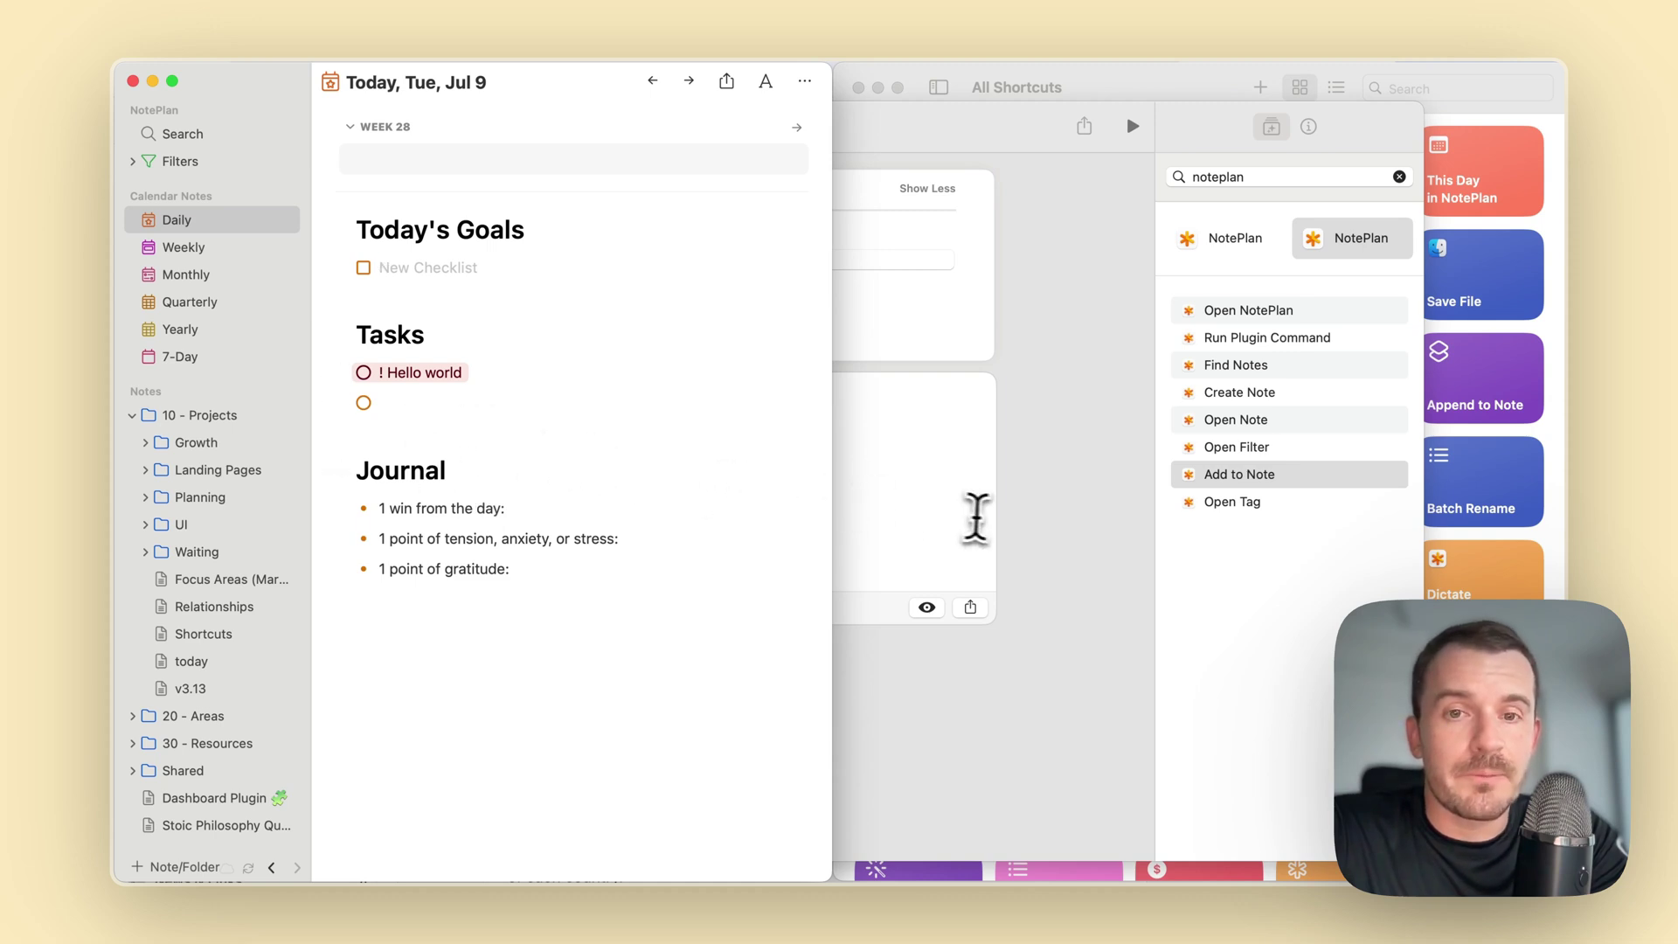
{"action": "left_click", "coordinate": [1030, 485]}
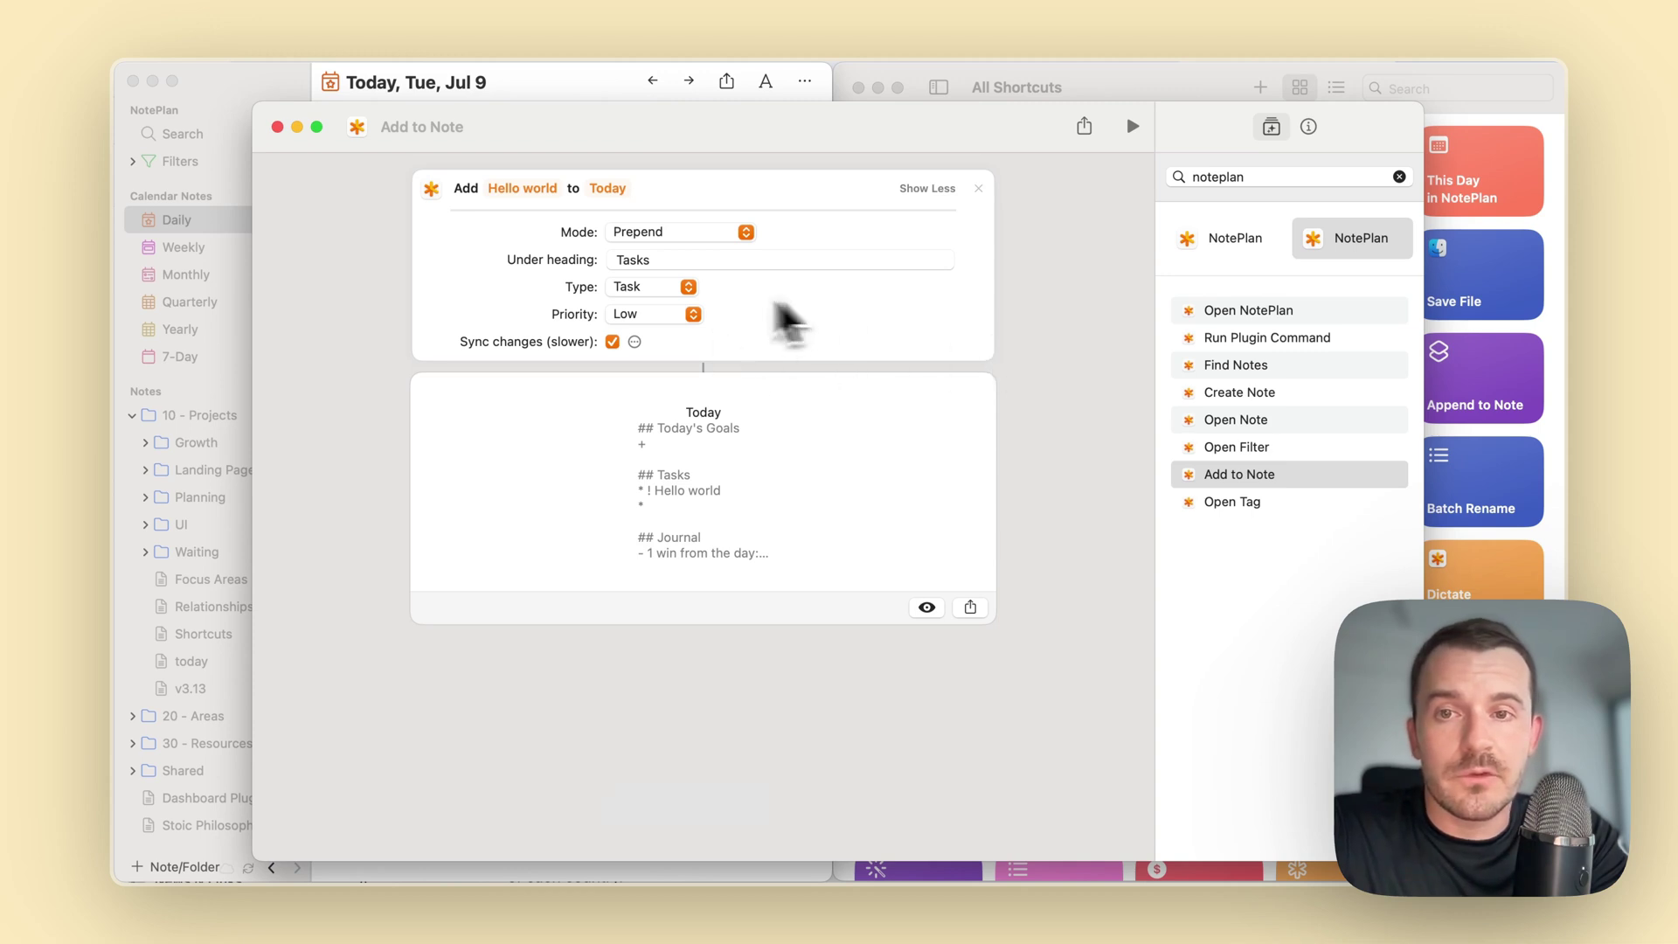
Swap Add to Note for a Find Notes action with Sort by None and a 5-item limit.
{"action": "left_click", "coordinate": [979, 189]}
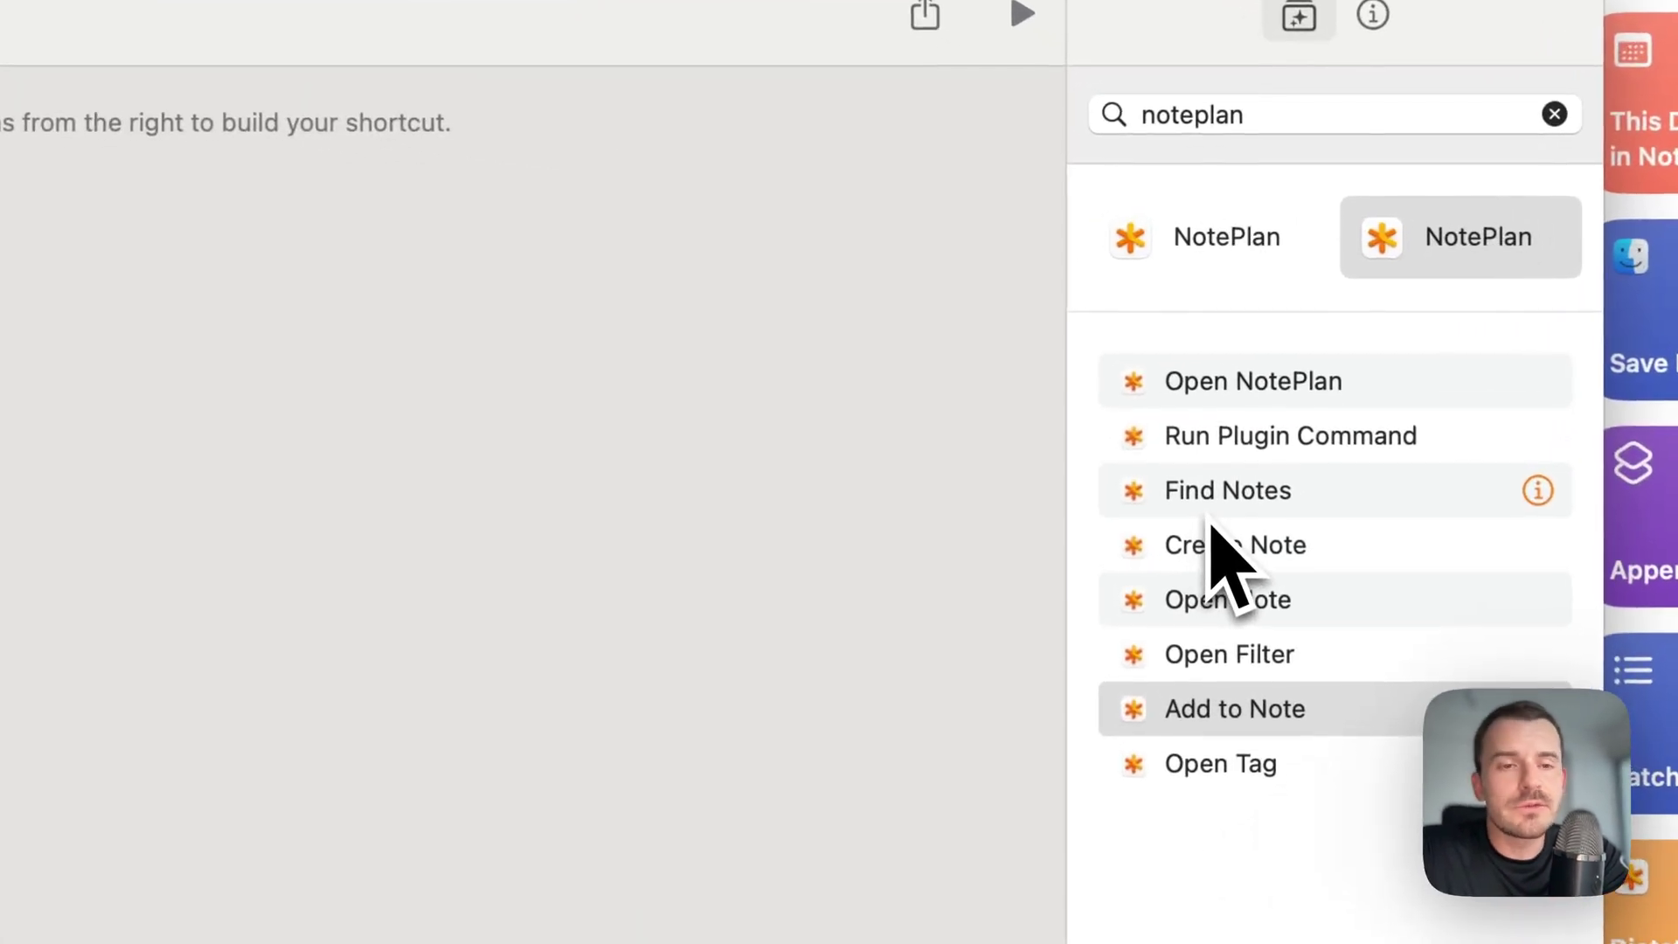
{"action": "left_click", "coordinate": [1221, 505]}
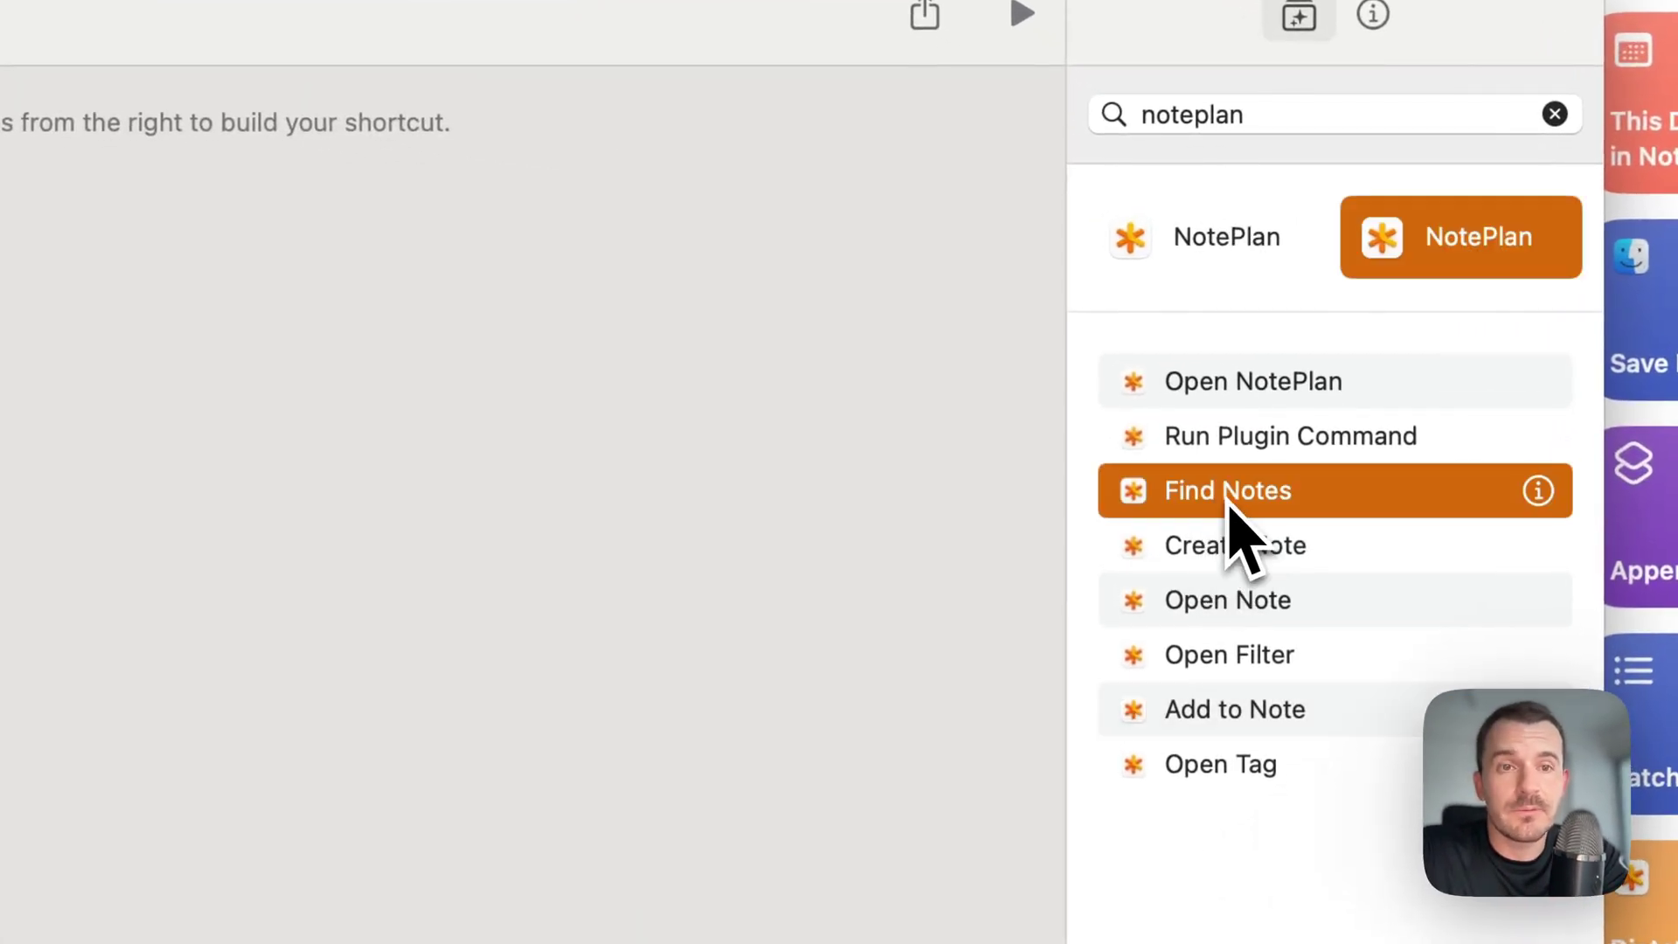
{"action": "double_click", "coordinate": [1230, 506]}
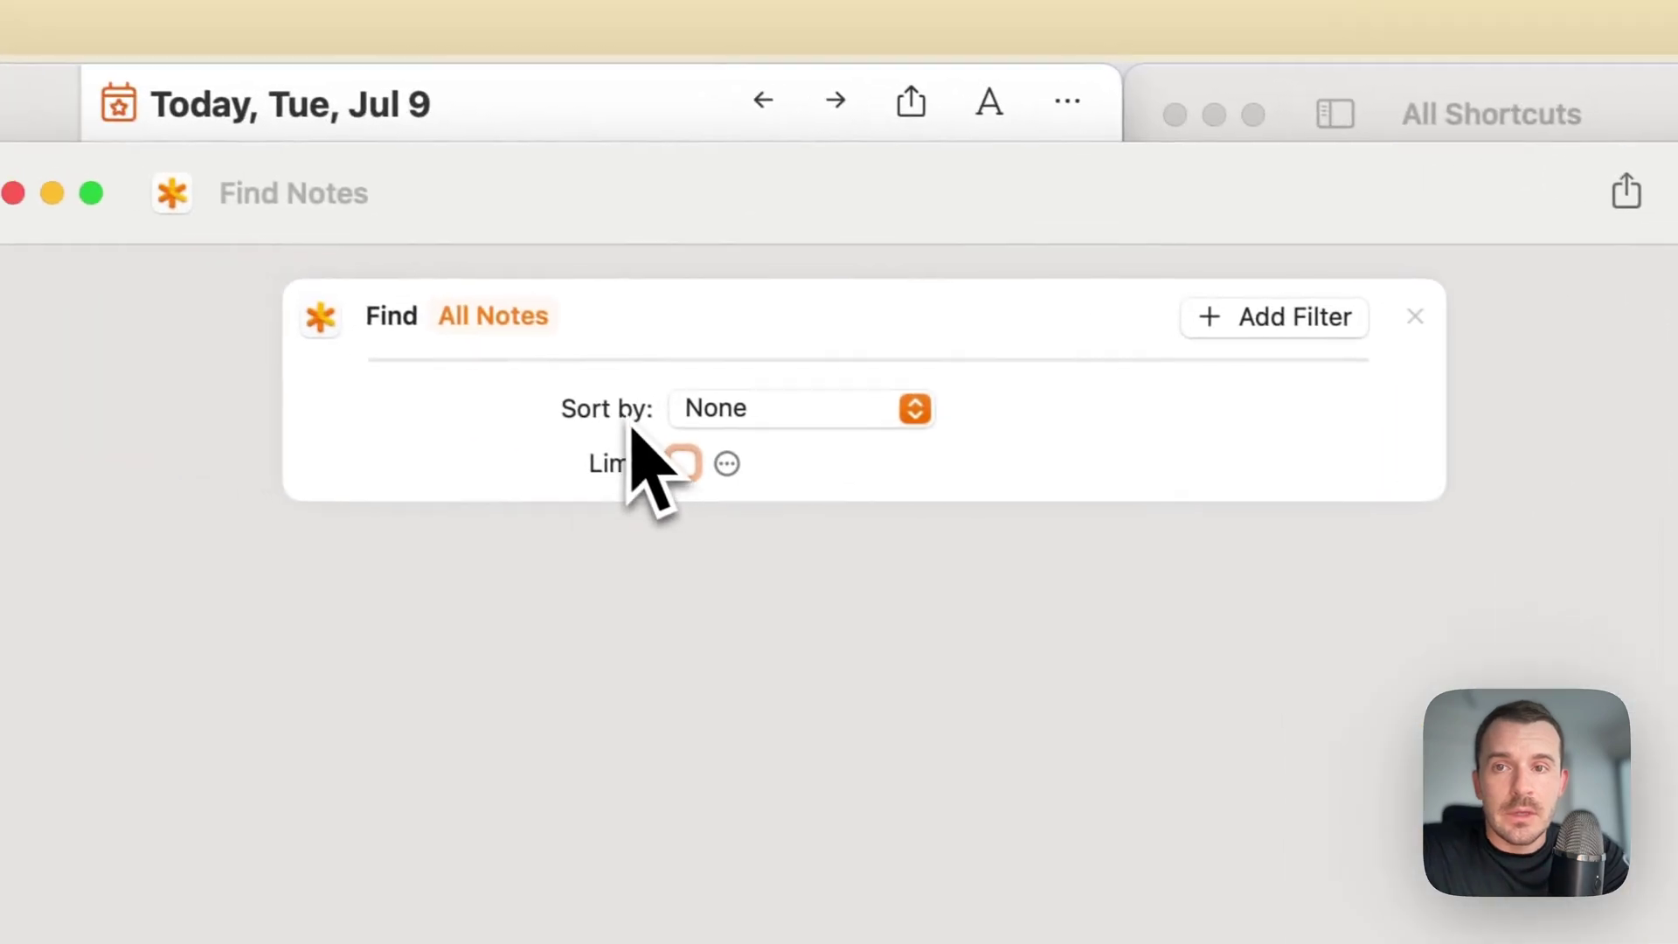
{"action": "left_click", "coordinate": [766, 414]}
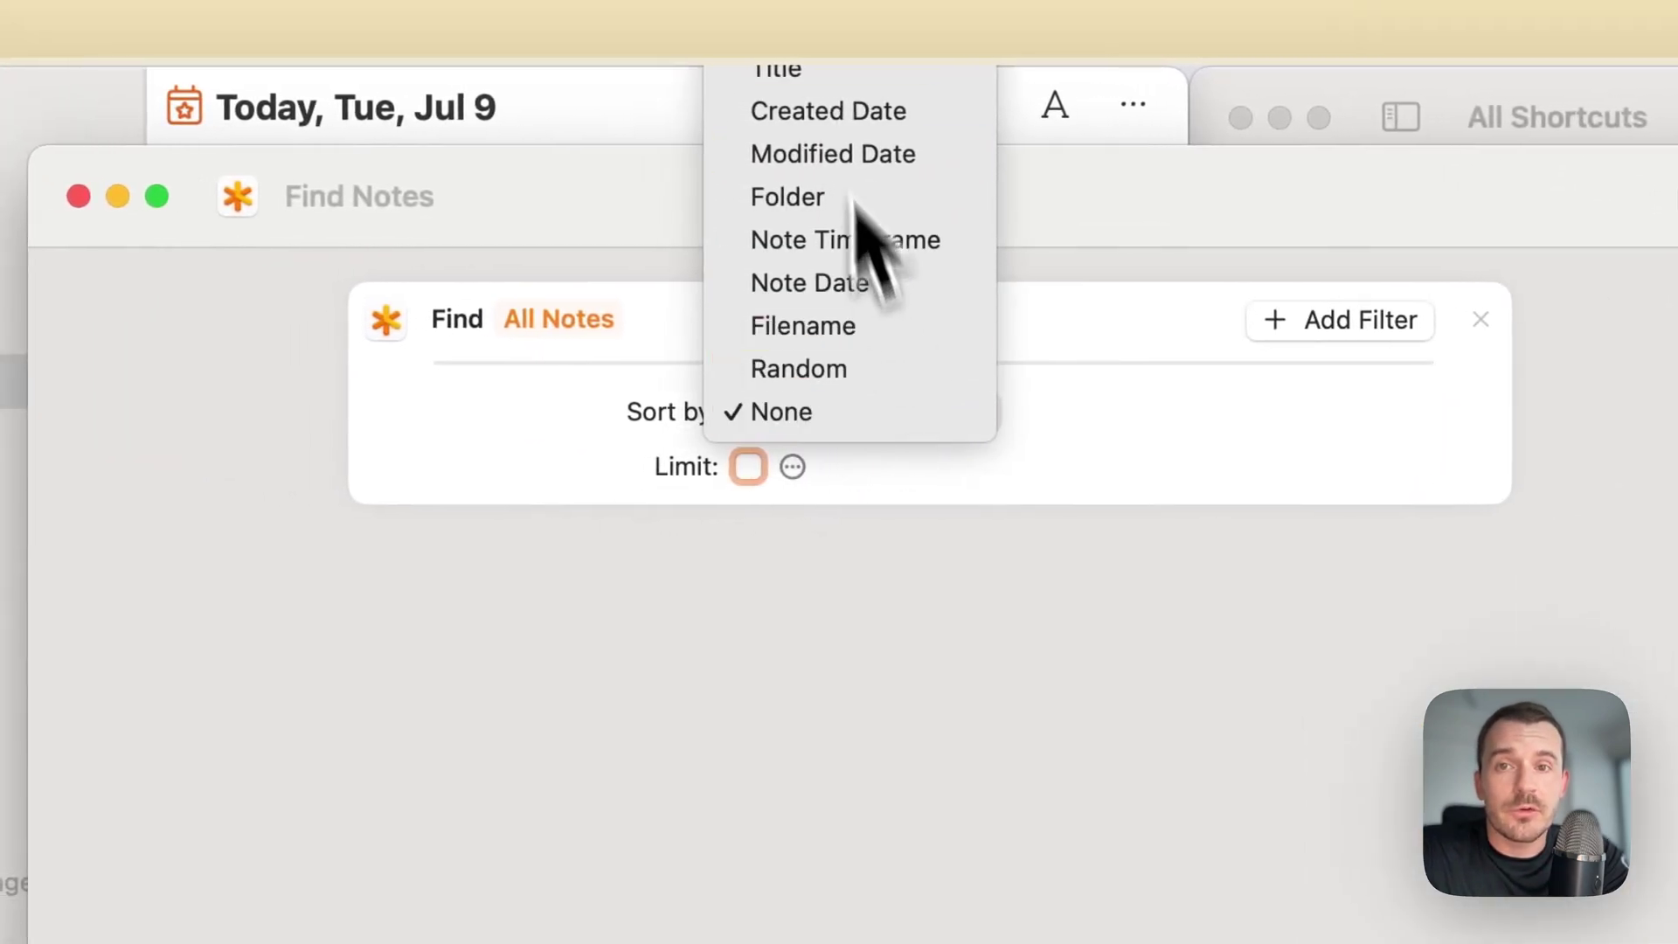
{"action": "left_click", "coordinate": [850, 526]}
{"action": "left_click", "coordinate": [748, 466]}
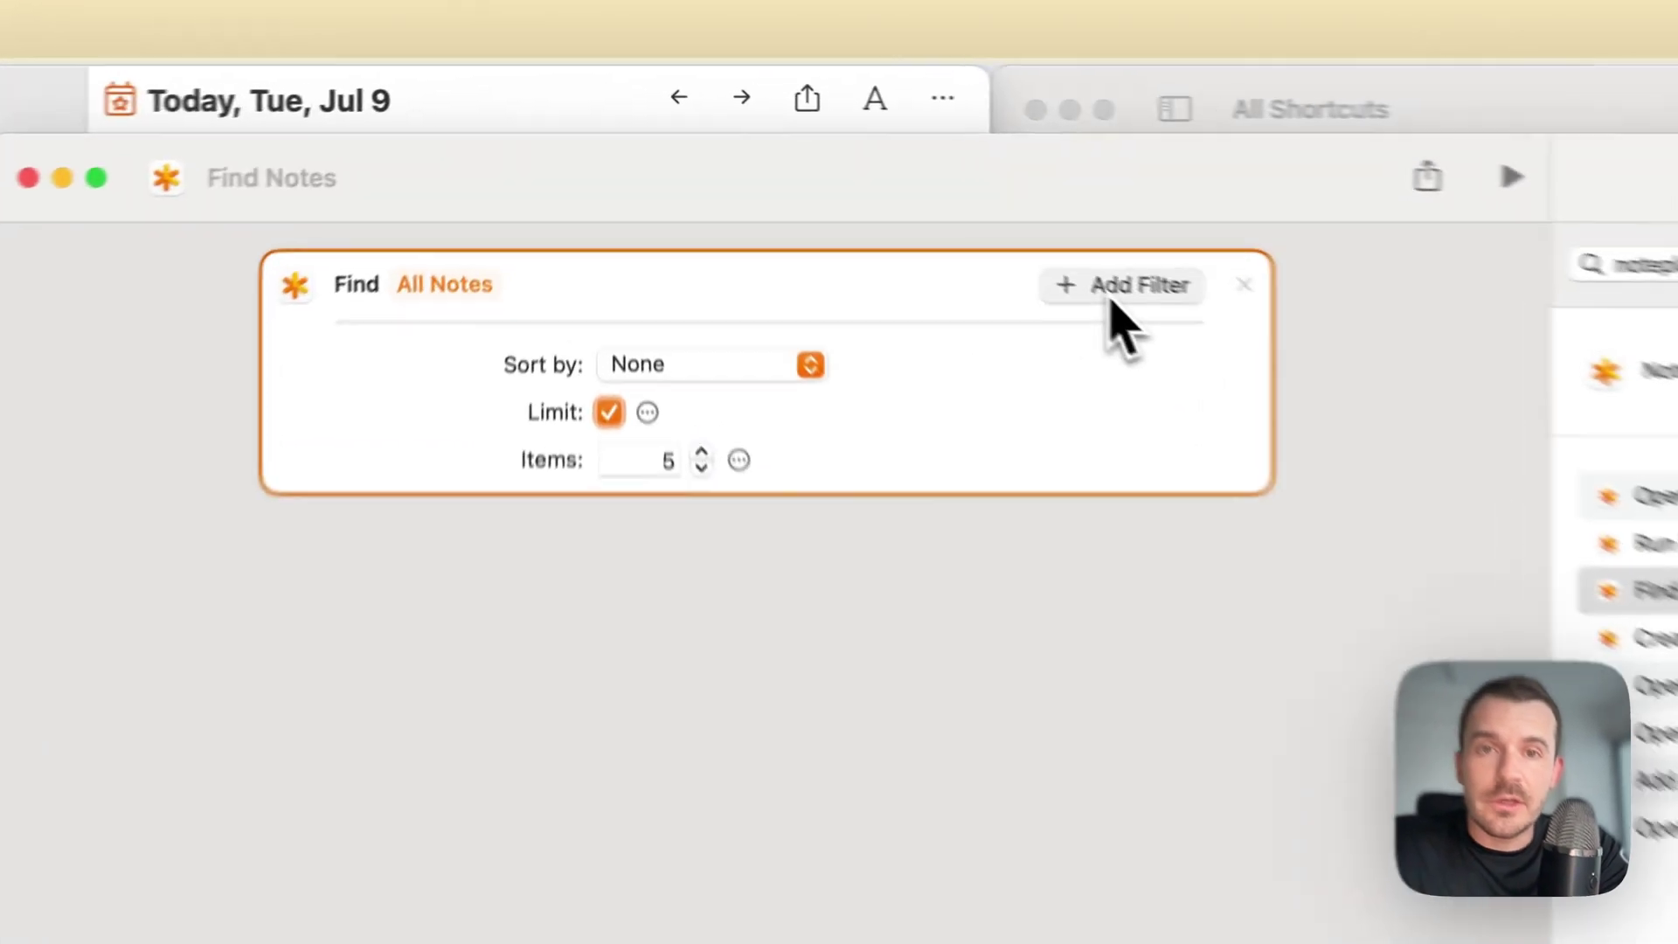
Add a filter and try the Title, Note Type and Note Timeframe fields without keeping them.
{"action": "left_click", "coordinate": [913, 192]}
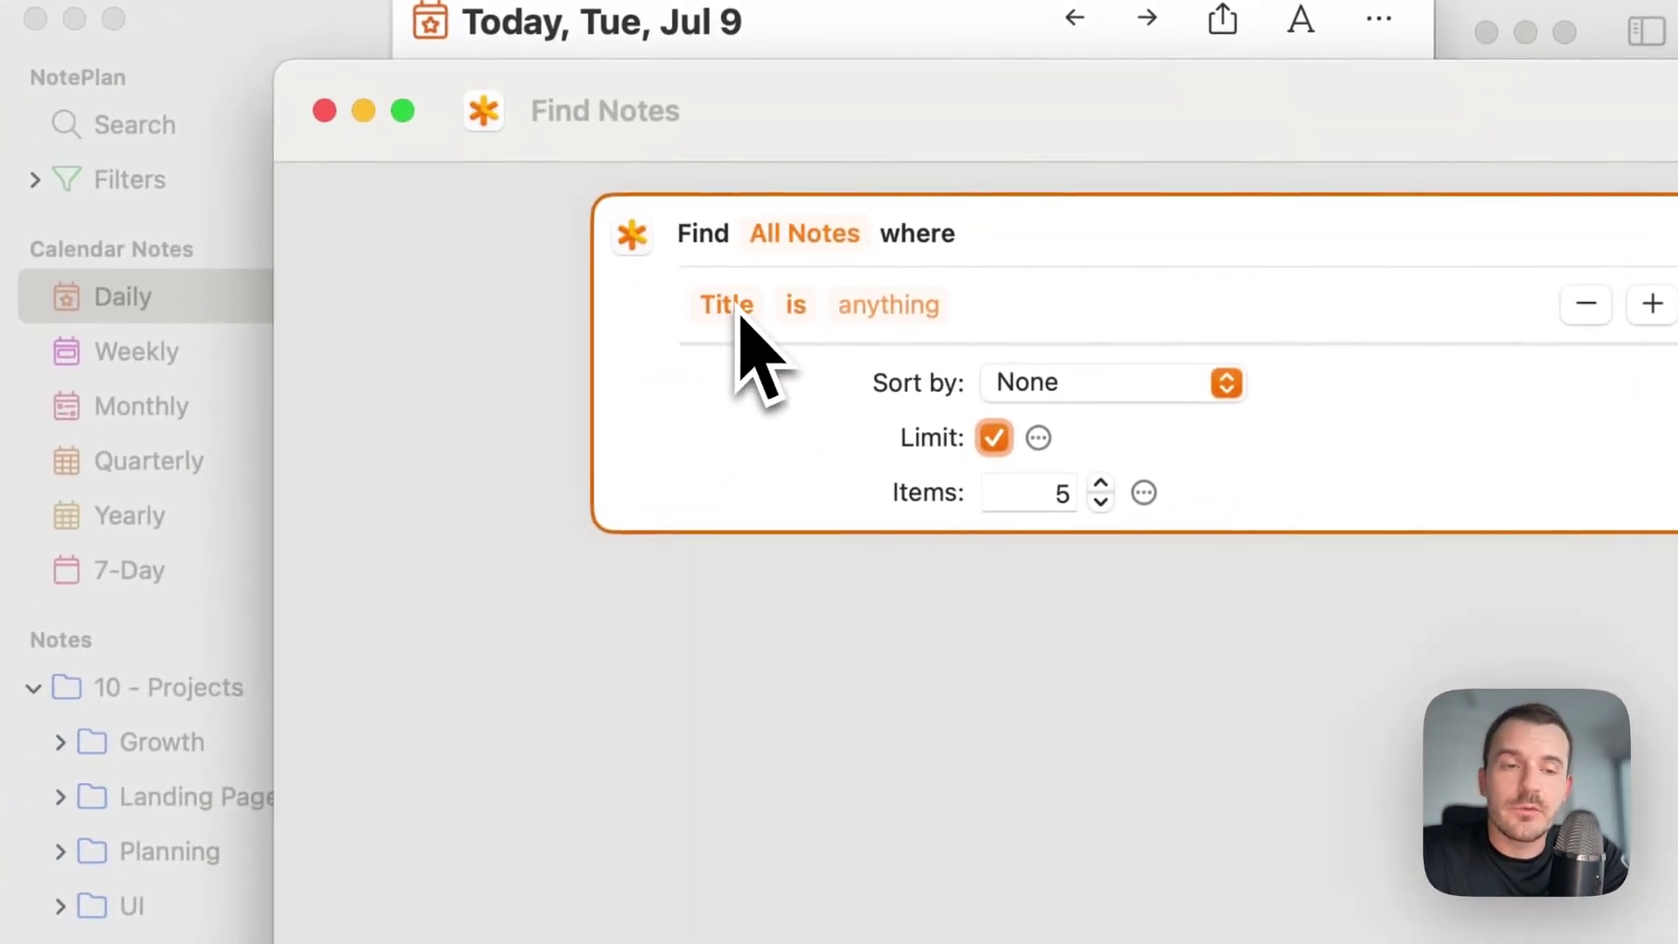
{"action": "left_click", "coordinate": [727, 316]}
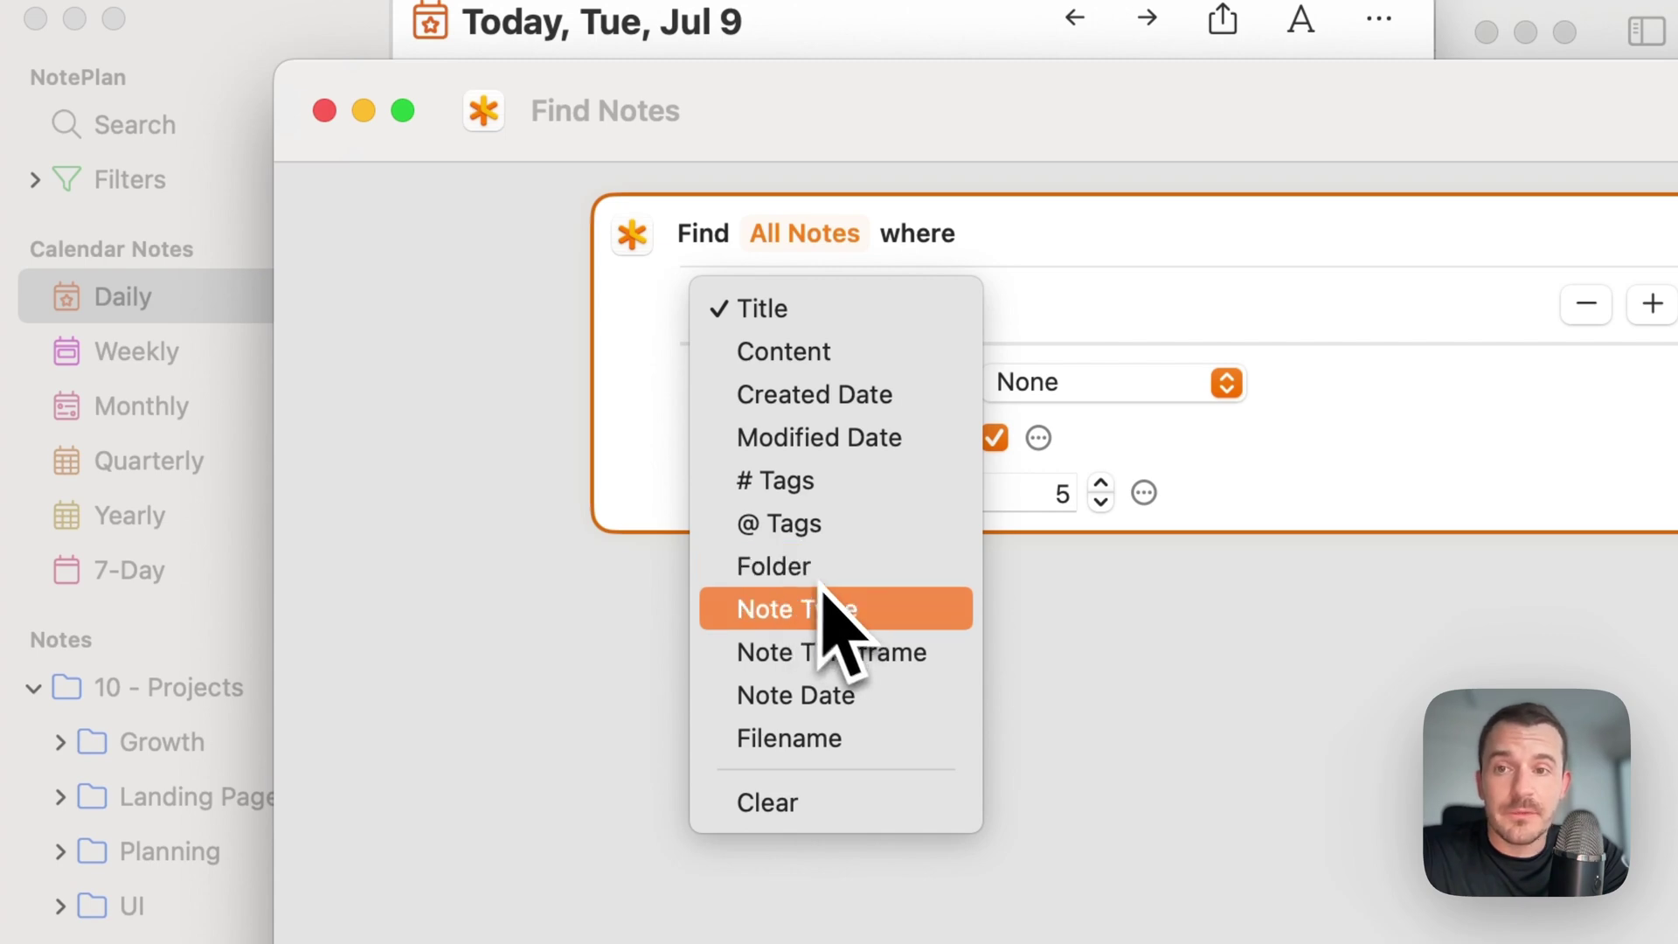
{"action": "key", "text": "Escape"}
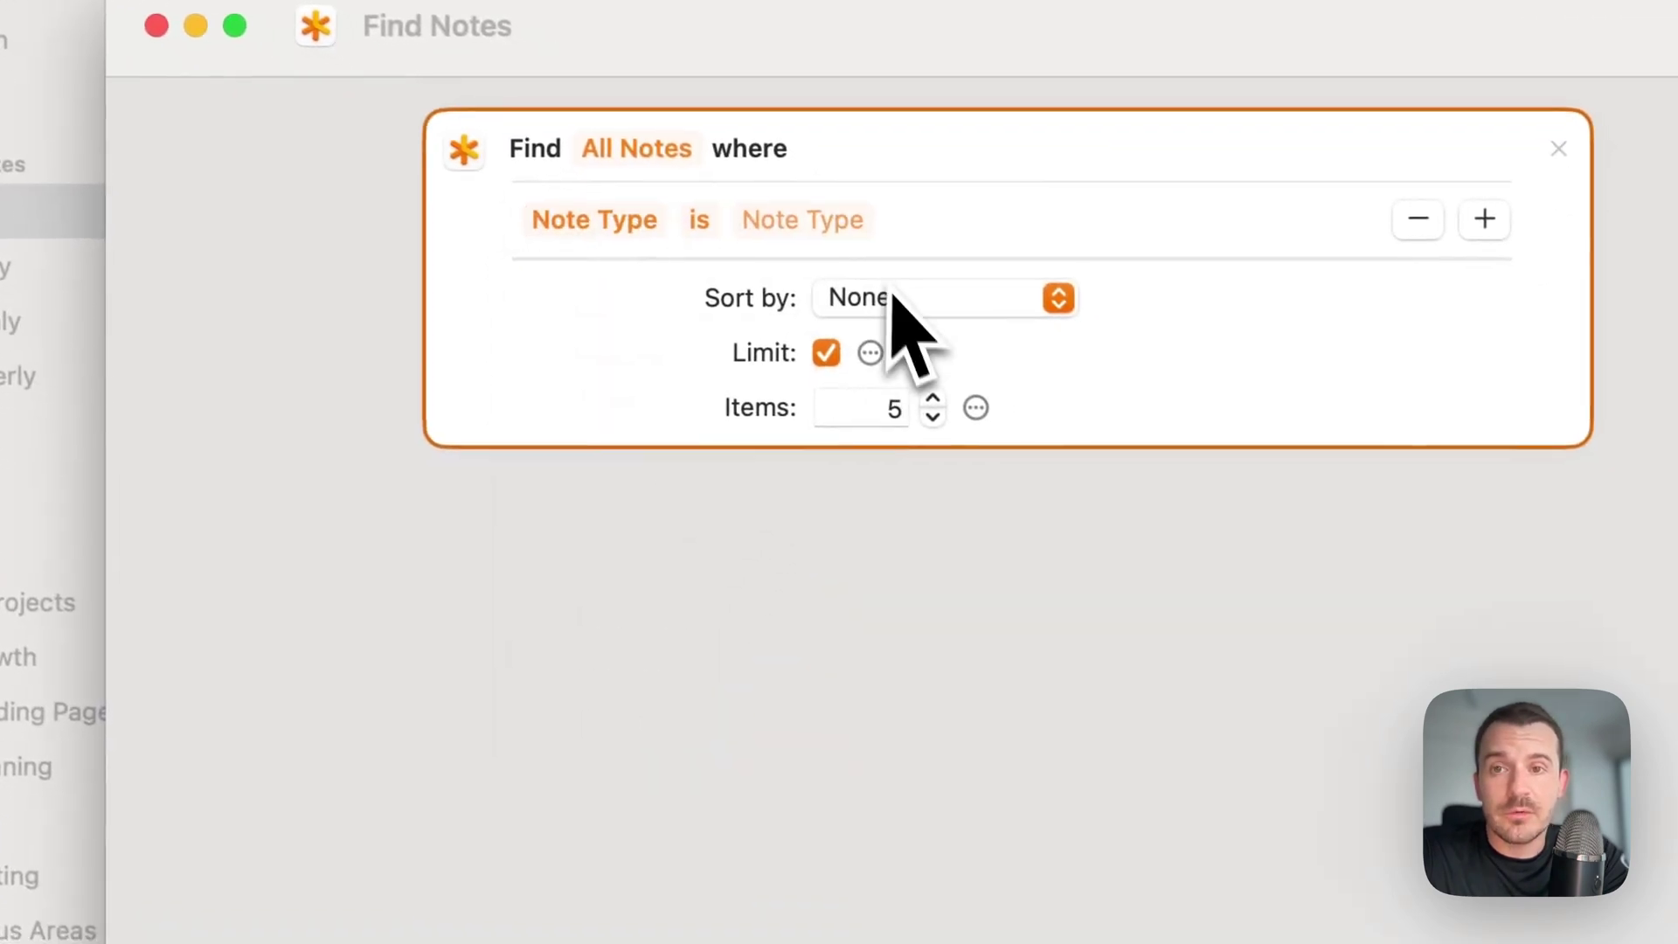
{"action": "left_click", "coordinate": [826, 229]}
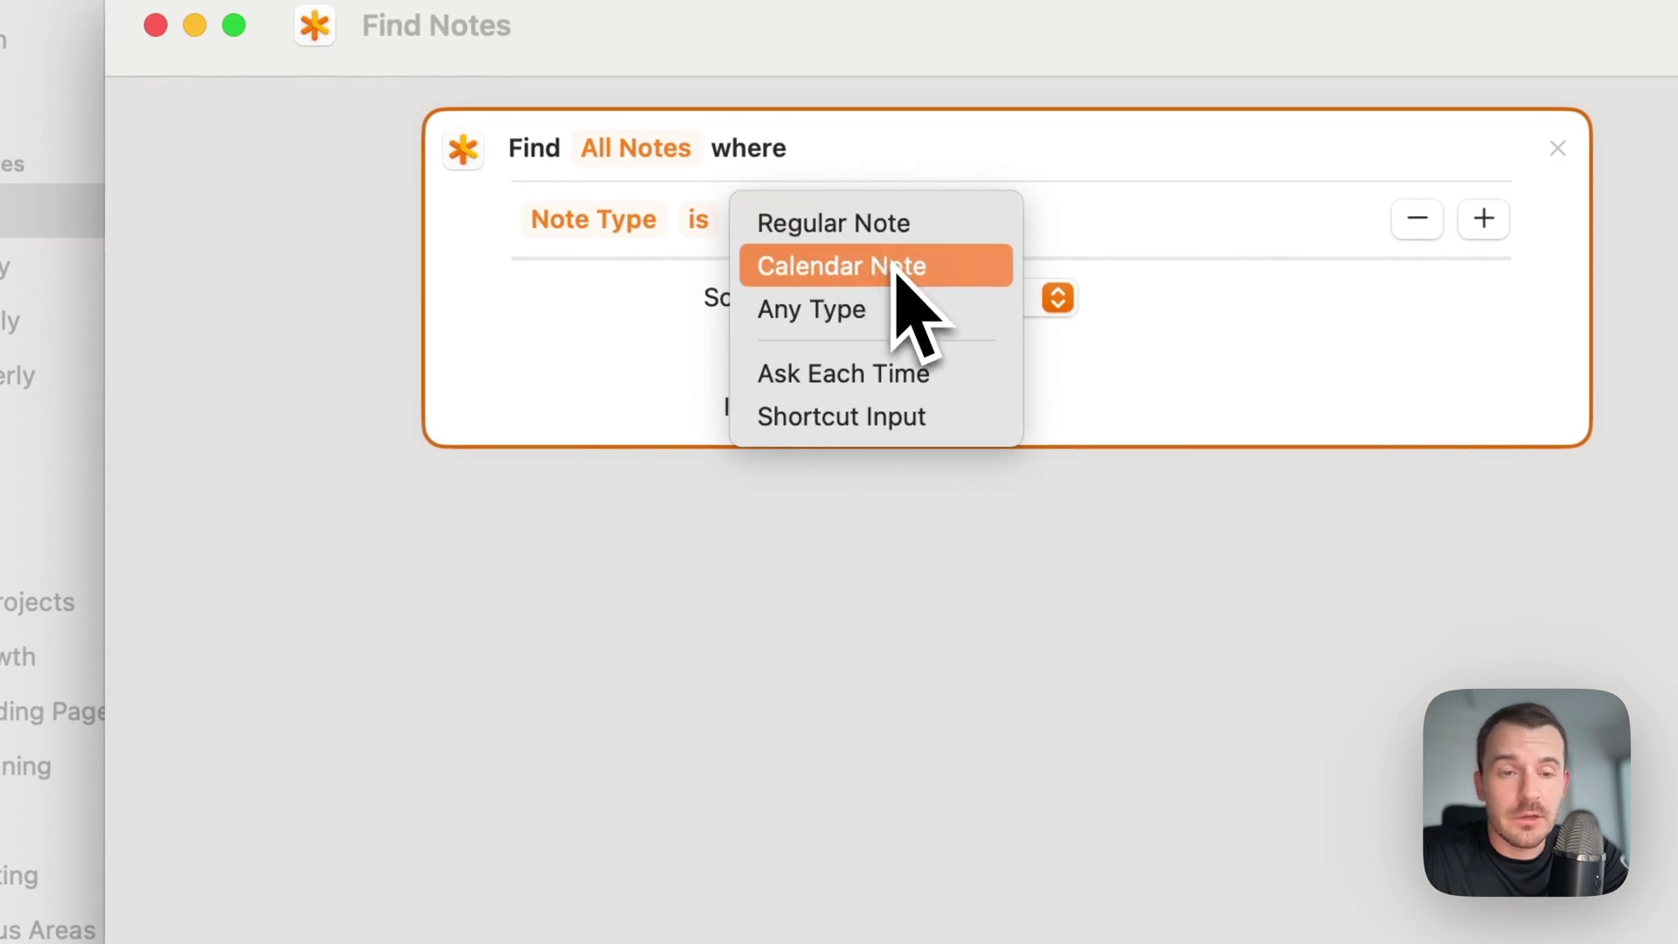
{"action": "left_click", "coordinate": [651, 325]}
{"action": "left_click", "coordinate": [616, 225]}
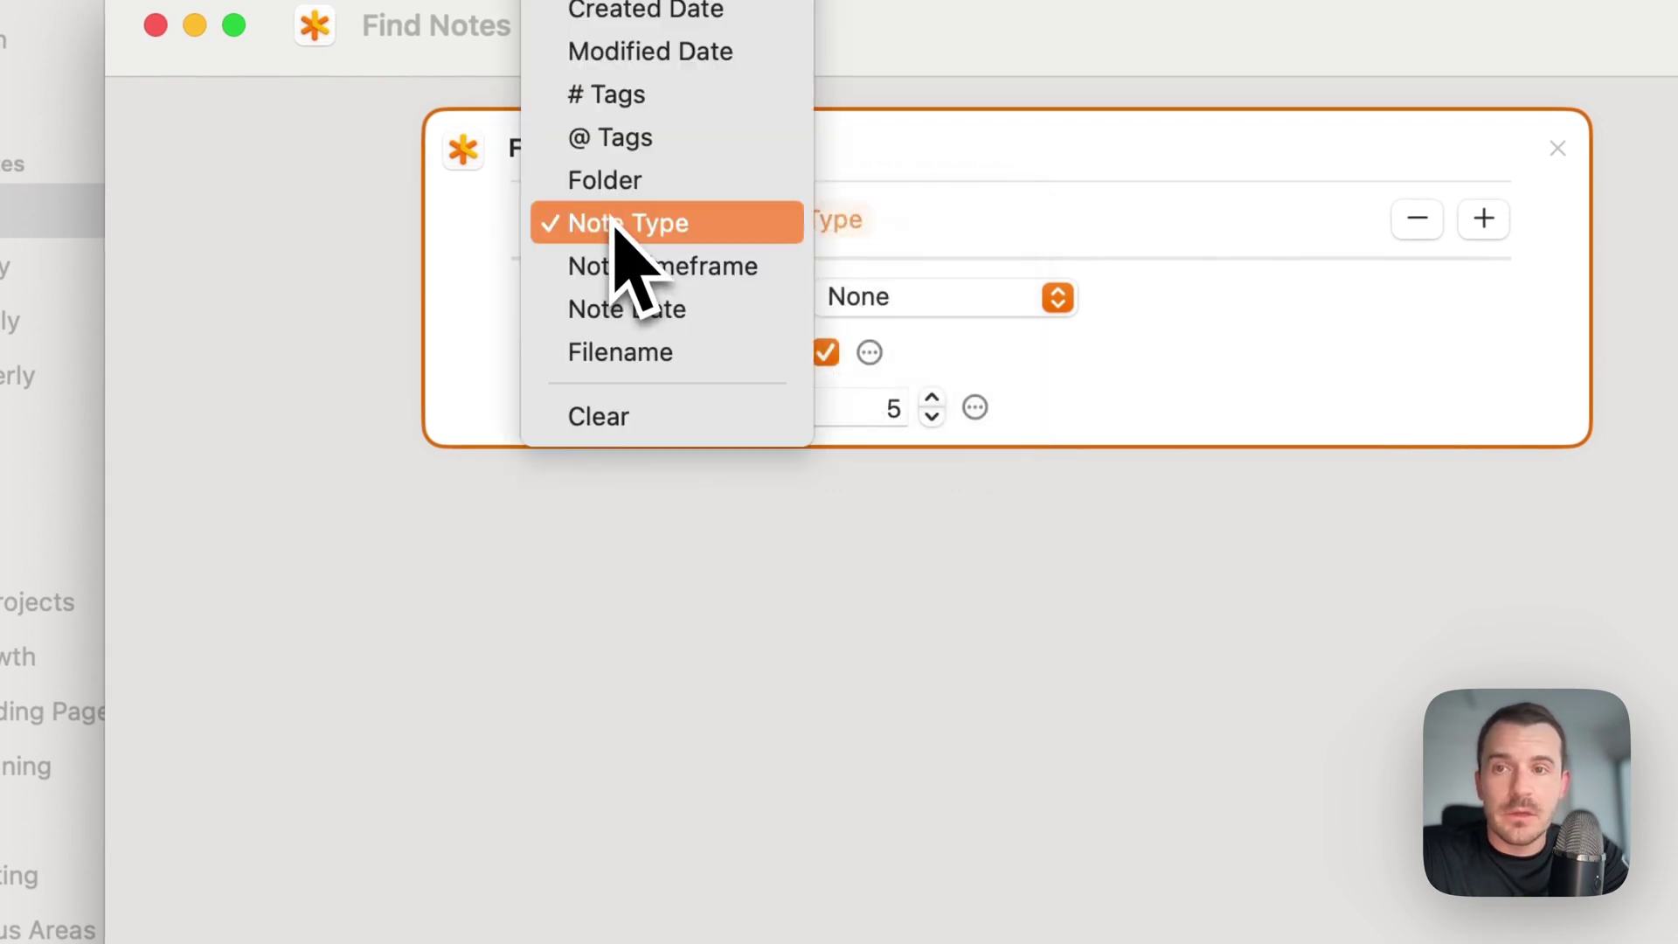
{"action": "left_click", "coordinate": [664, 265]}
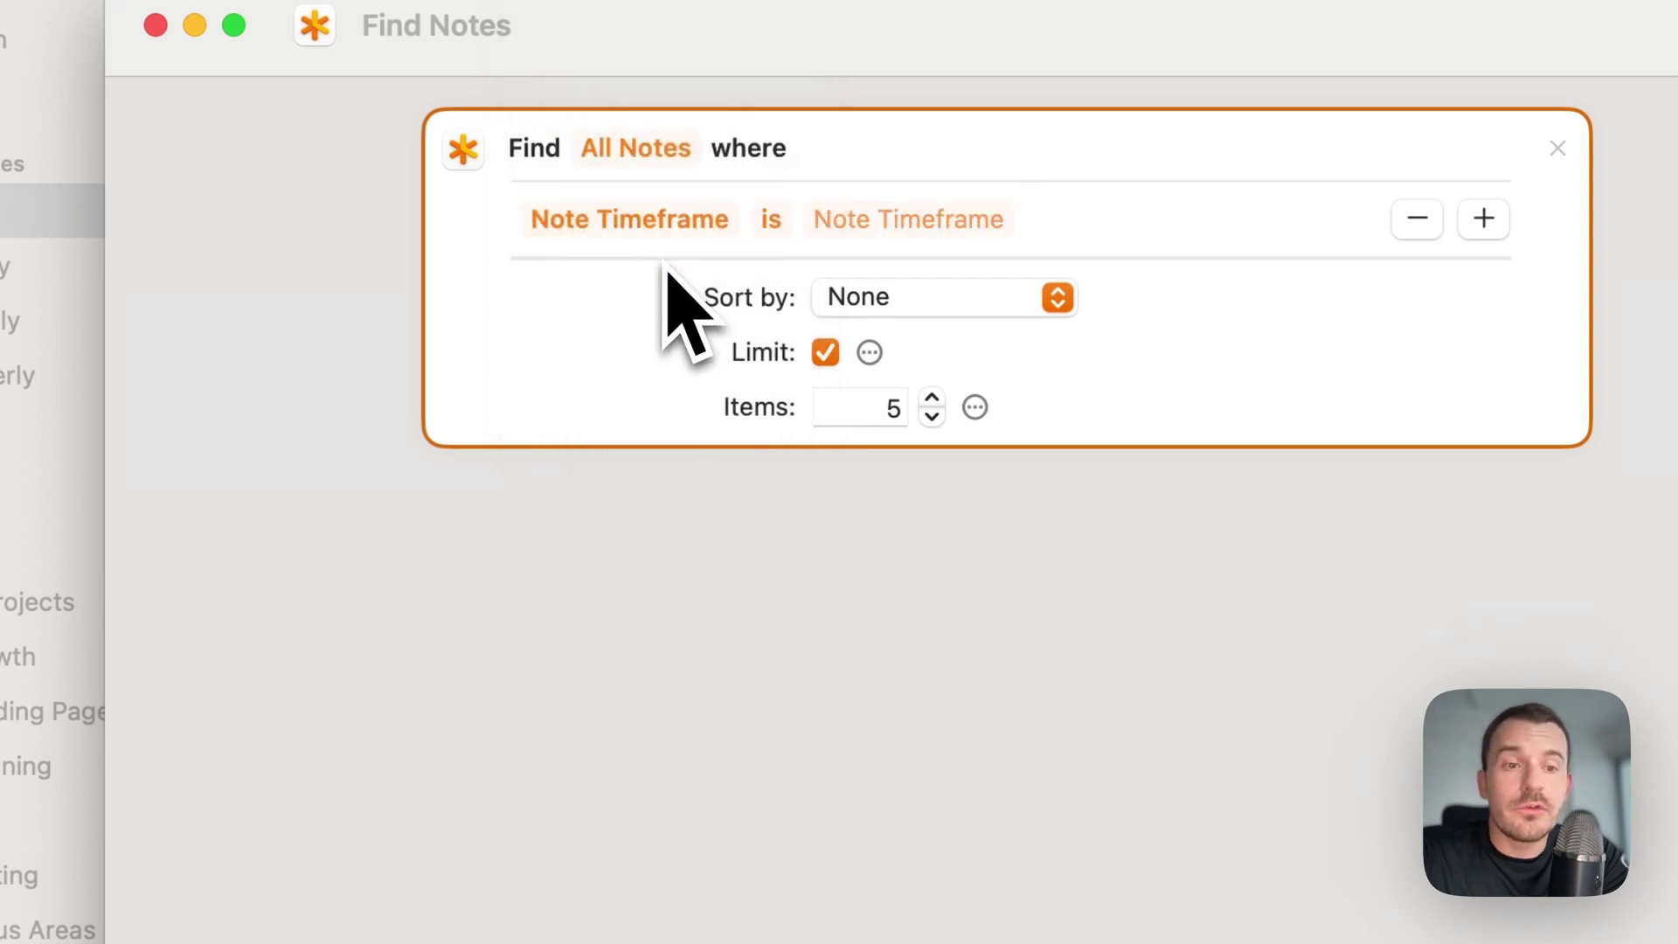
{"action": "left_click", "coordinate": [865, 229]}
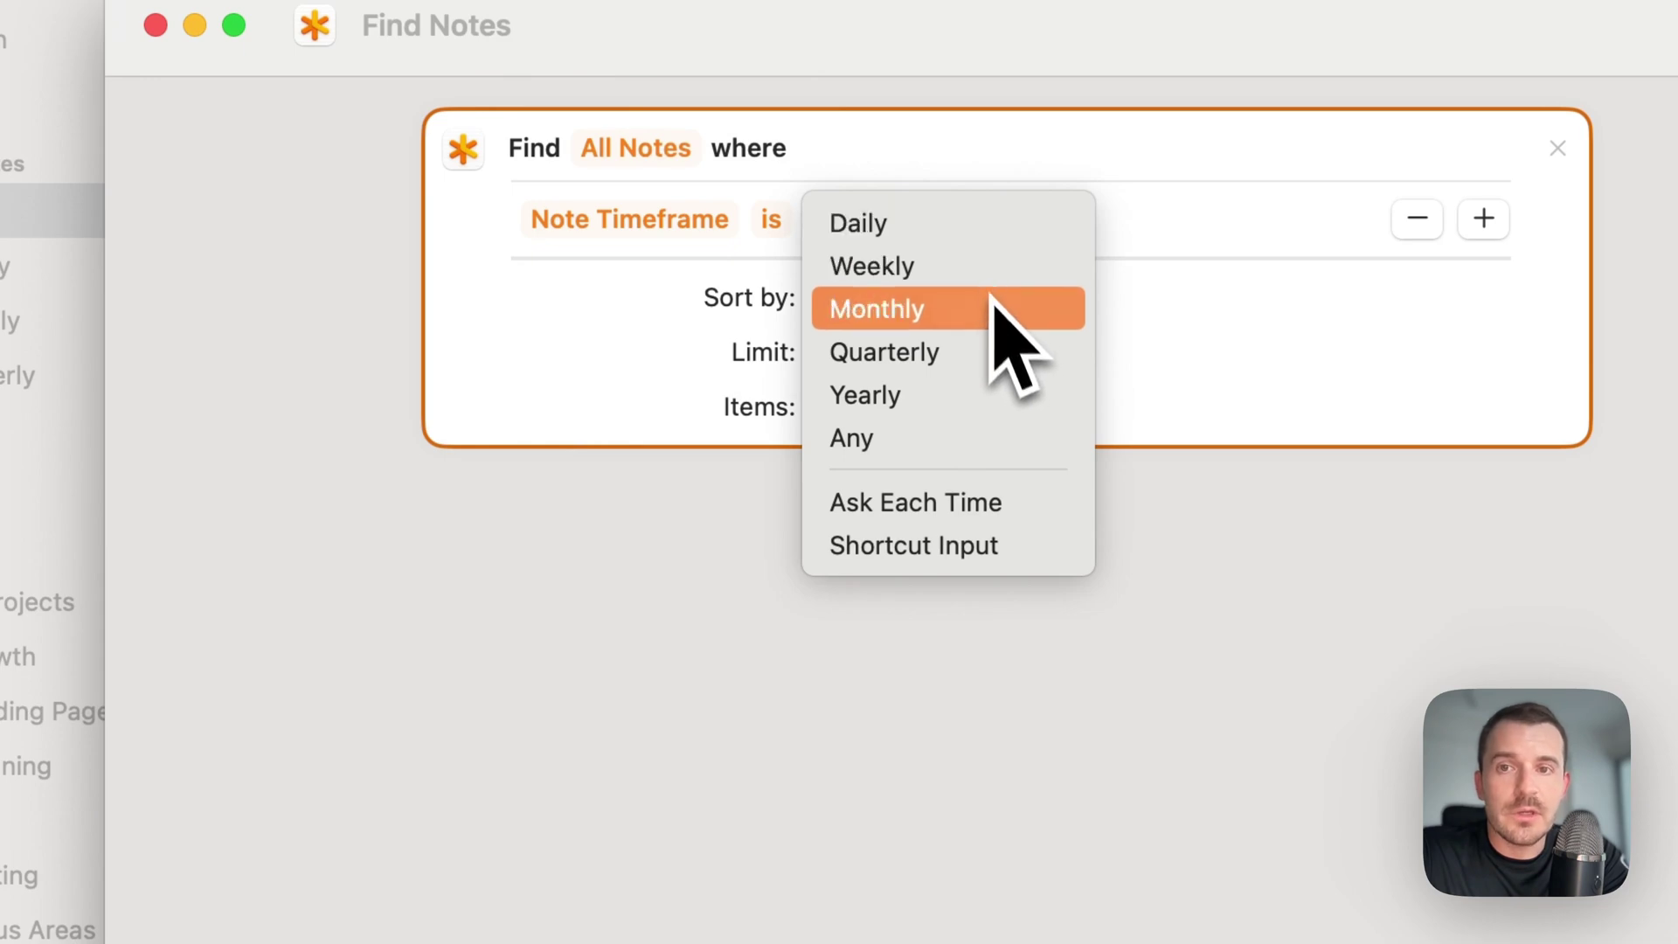
{"action": "left_click", "coordinate": [786, 393]}
Filter on Note Date is exactly July 11 (07/11/24, 4:00 PM).
{"action": "left_click", "coordinate": [634, 220]}
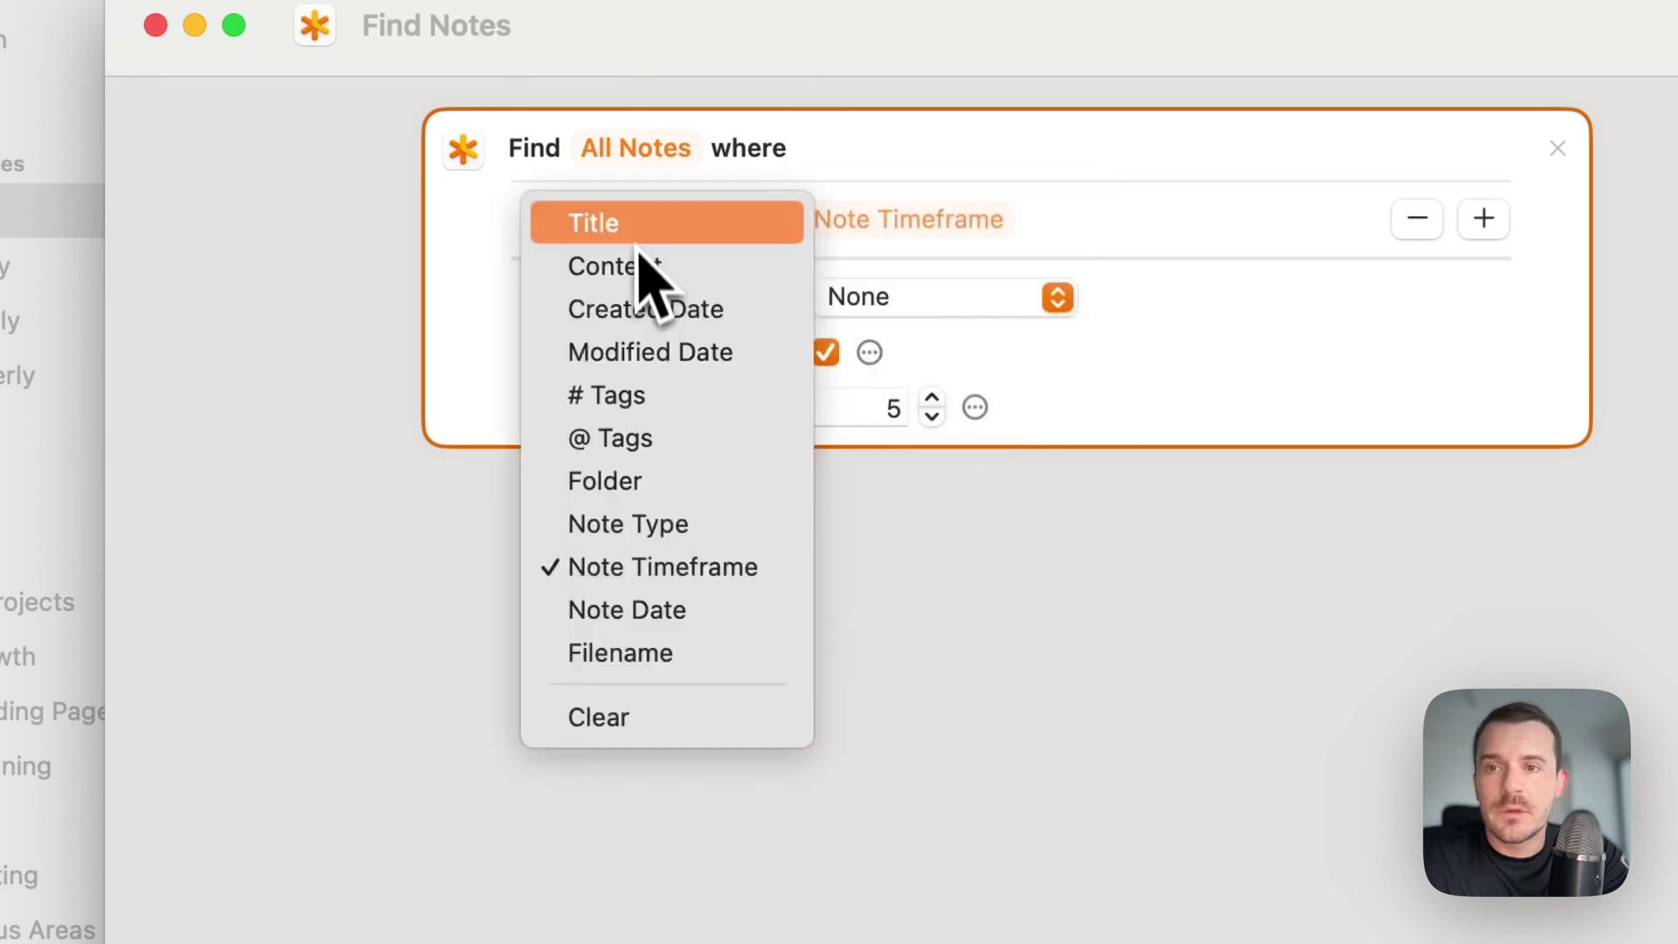
{"action": "left_click", "coordinate": [669, 609]}
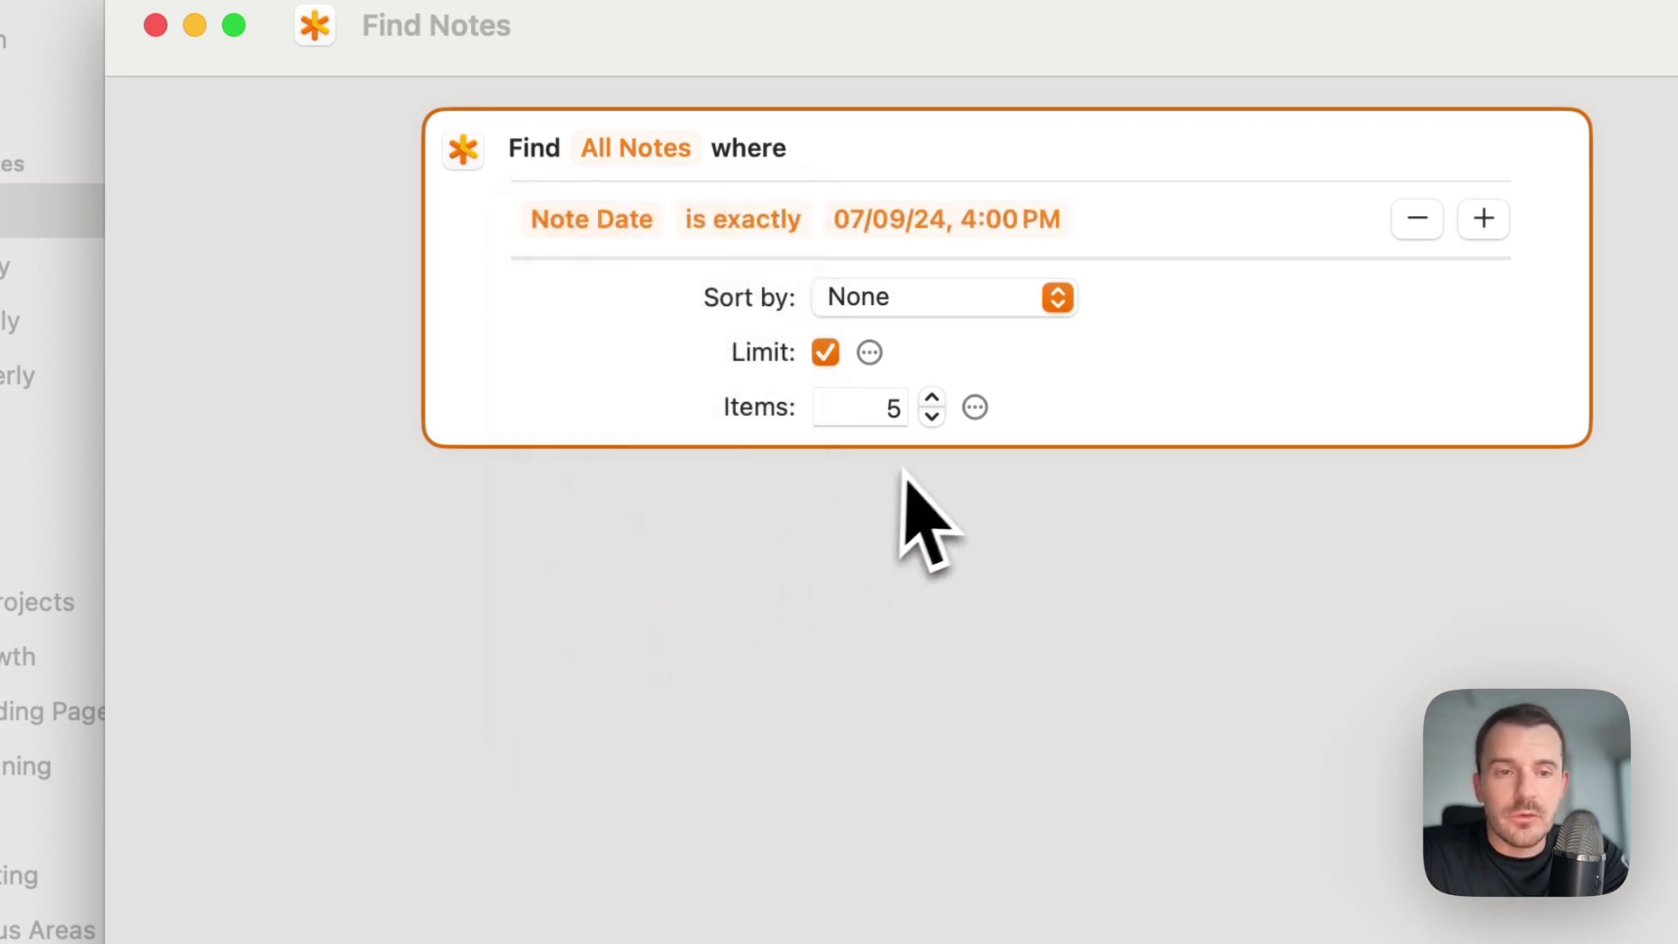
{"action": "left_click", "coordinate": [887, 229]}
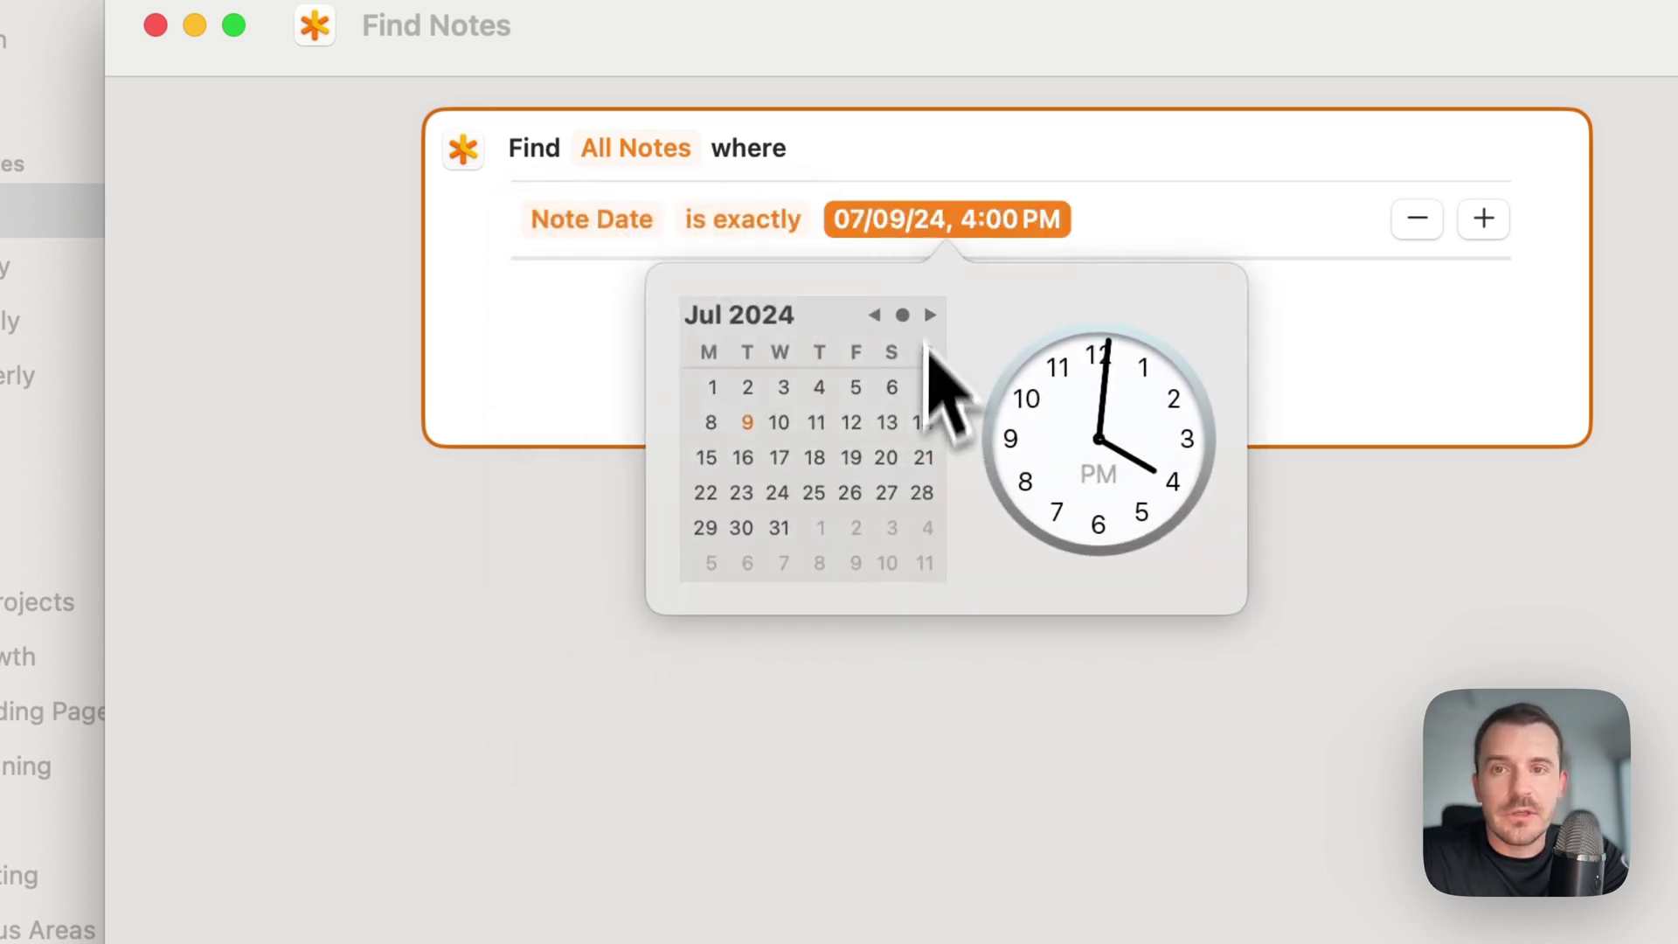
{"action": "left_click", "coordinate": [830, 423]}
{"action": "left_click", "coordinate": [878, 812]}
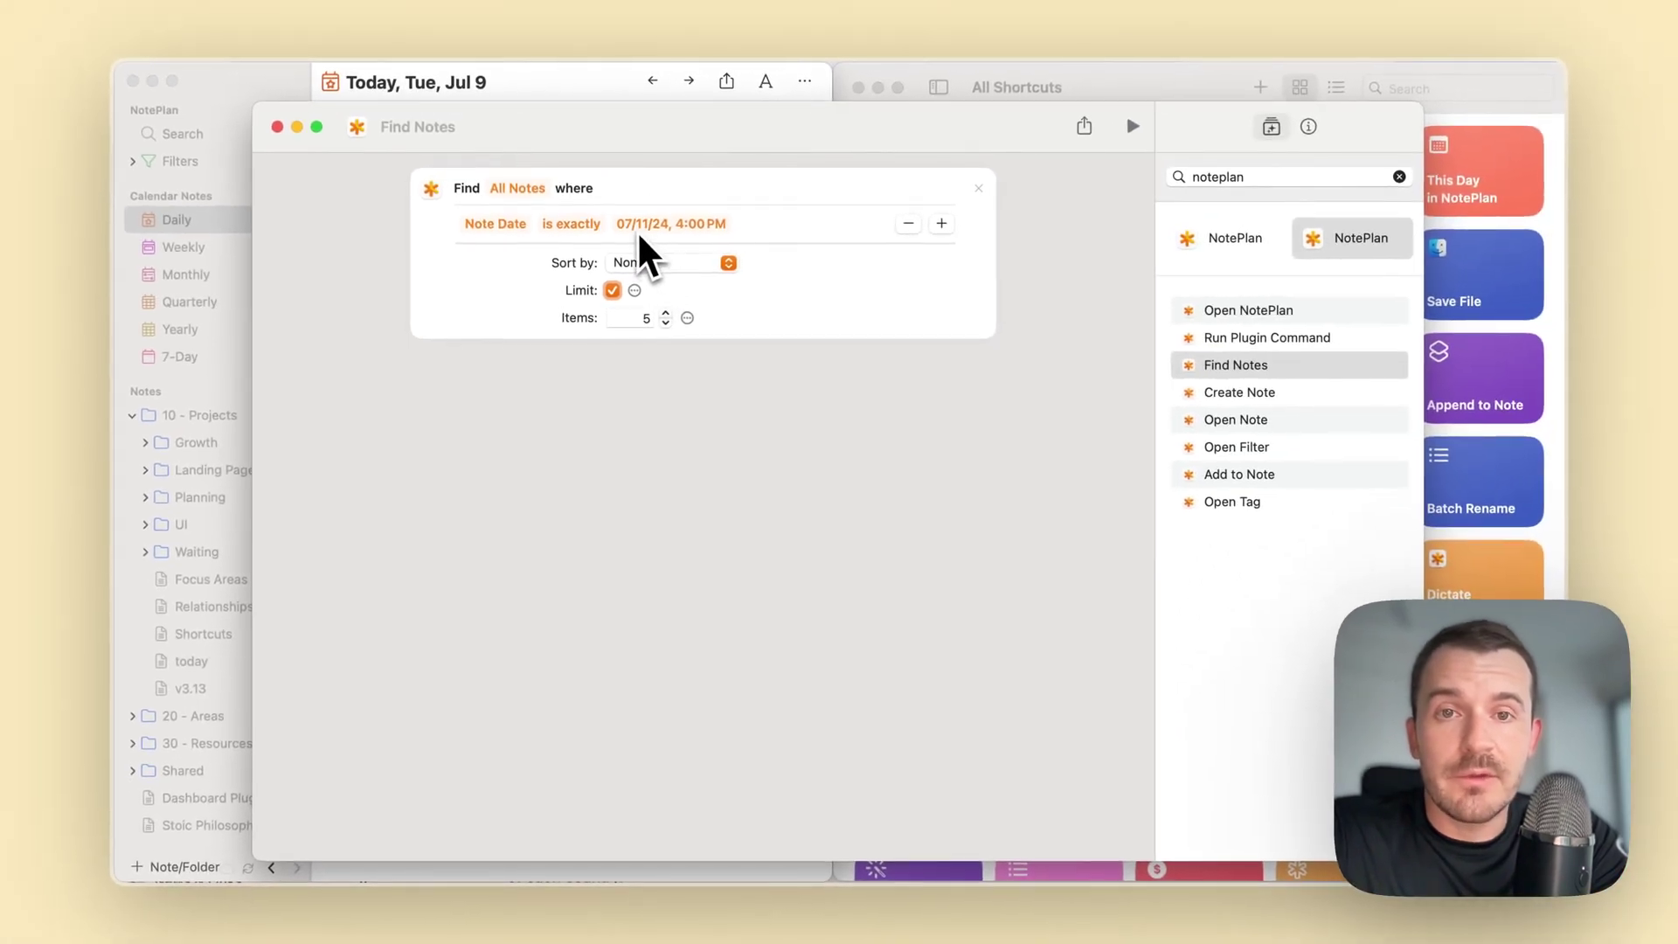
Run Find Notes to get the Thu, Jul 11 note, keeping Note Date 'is exactly'.
{"action": "left_click", "coordinate": [1131, 127]}
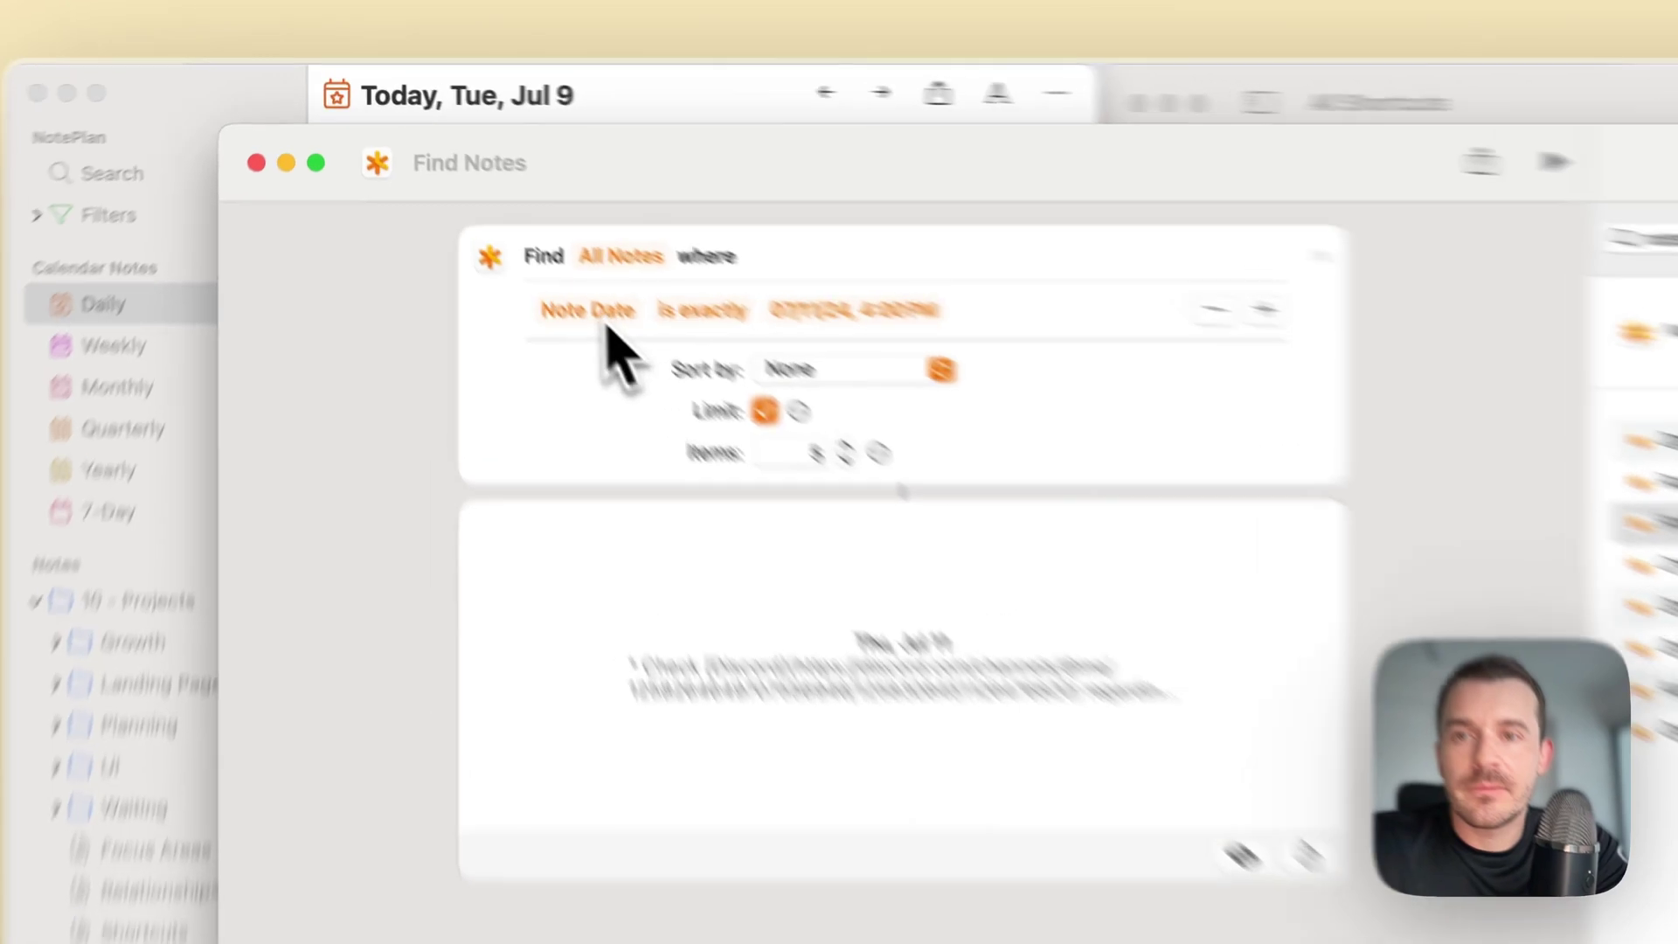
{"action": "left_click", "coordinate": [495, 224]}
{"action": "left_click", "coordinate": [669, 389]}
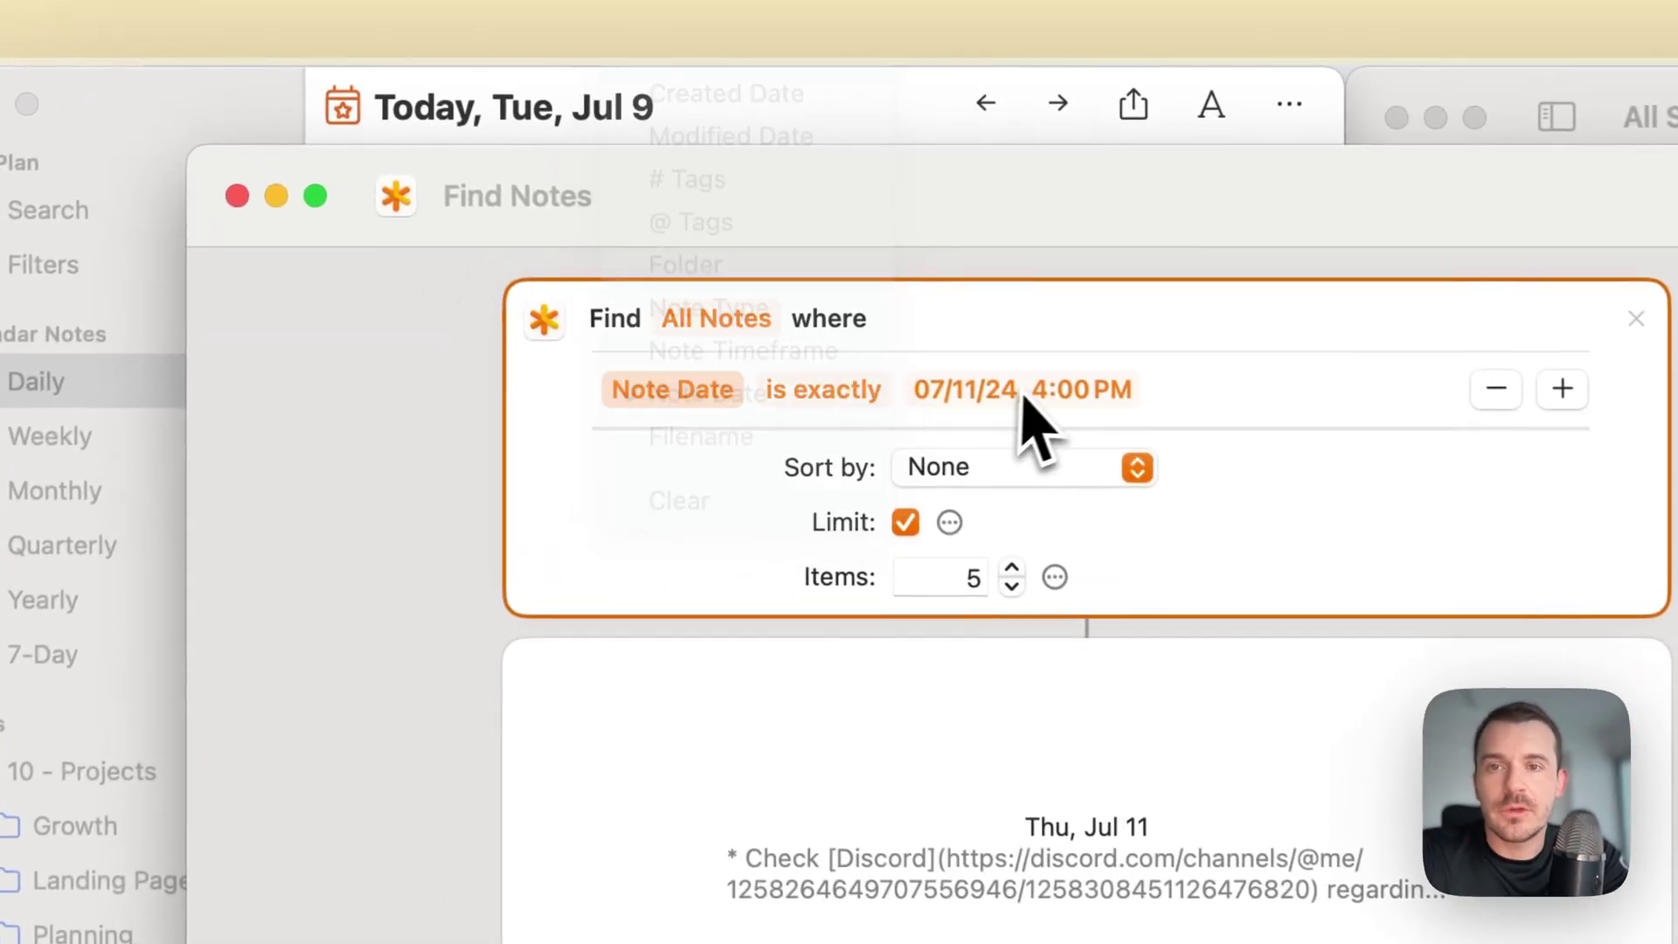
{"action": "left_click", "coordinate": [837, 390]}
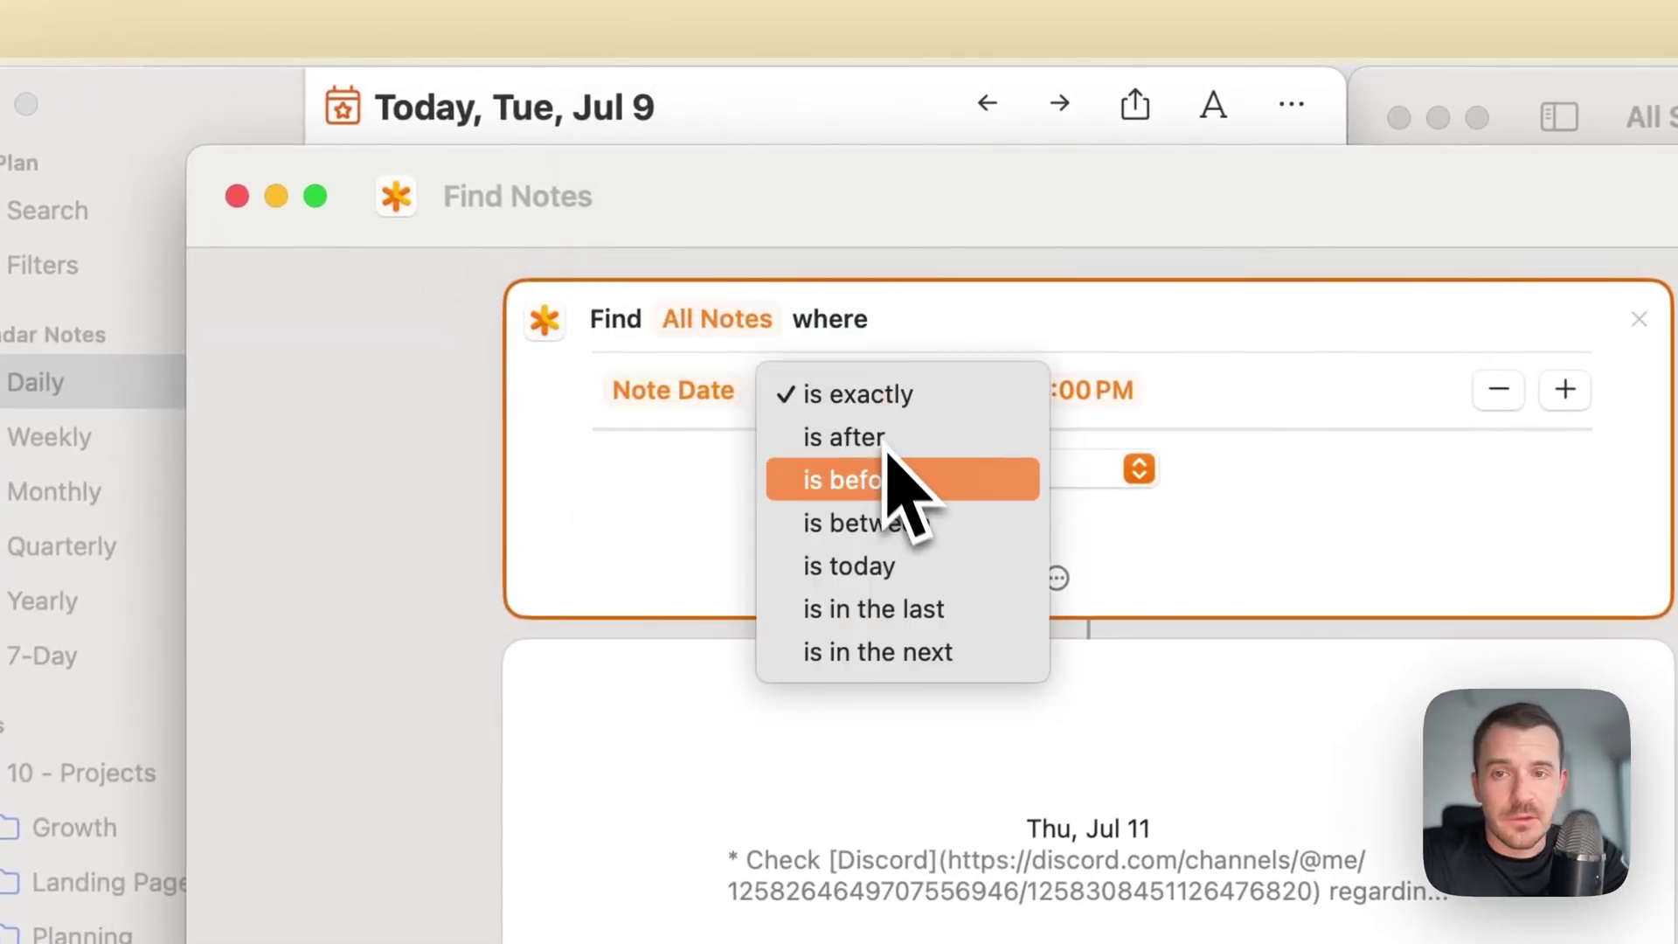
{"action": "left_click", "coordinate": [657, 584]}
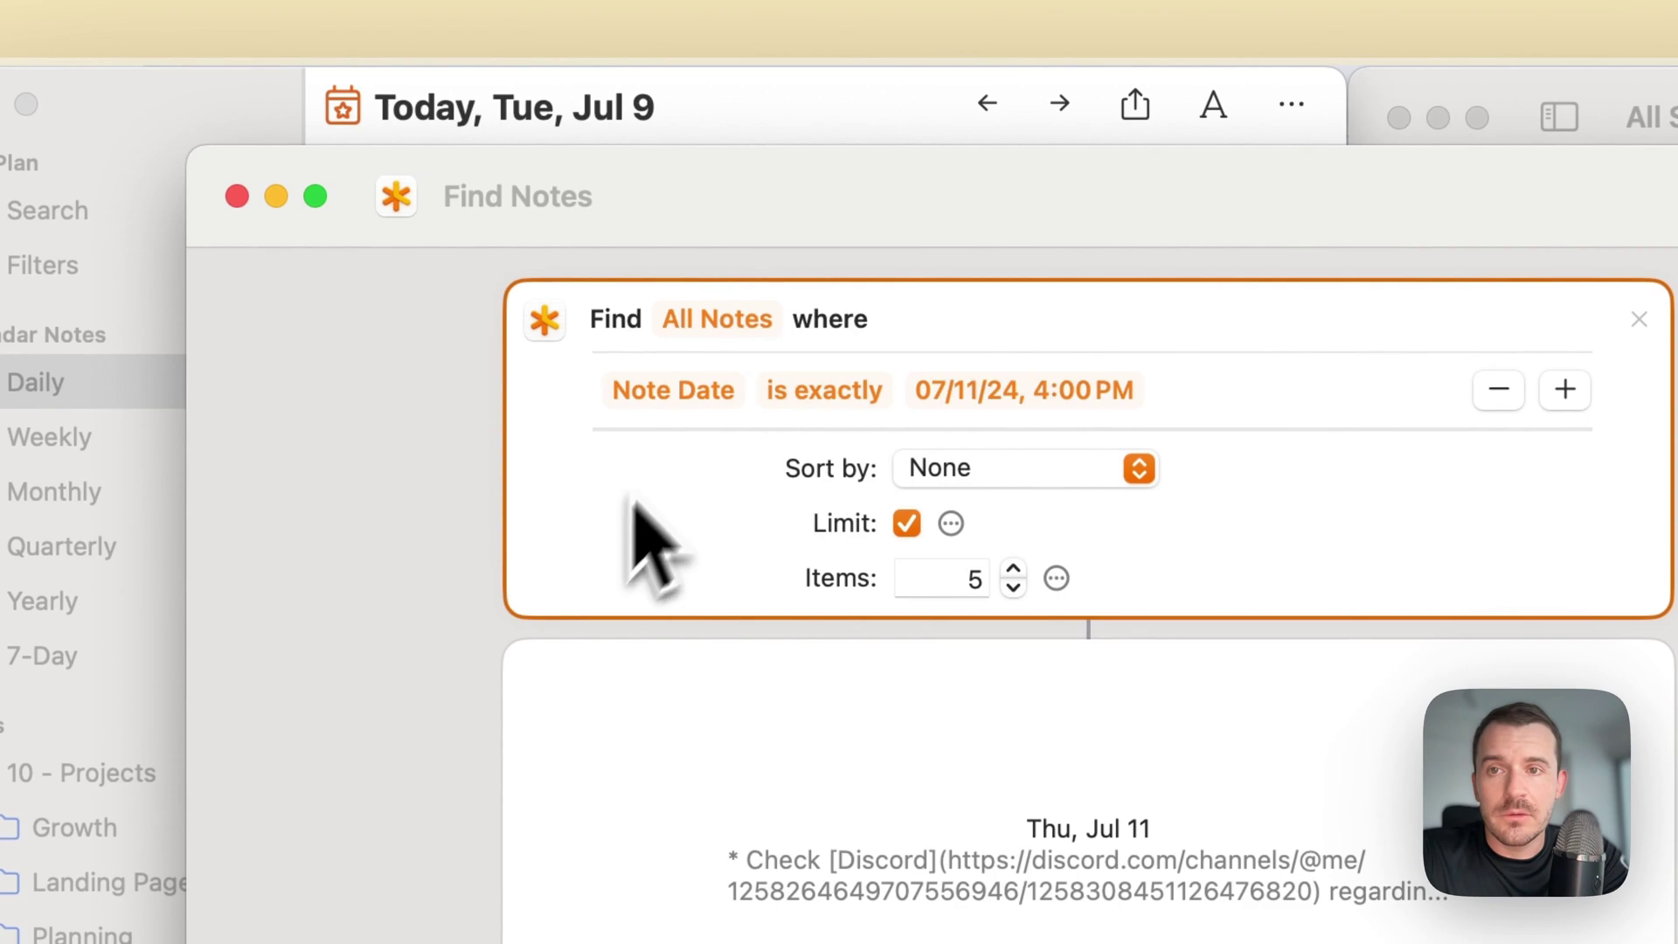
{"action": "left_click", "coordinate": [690, 404]}
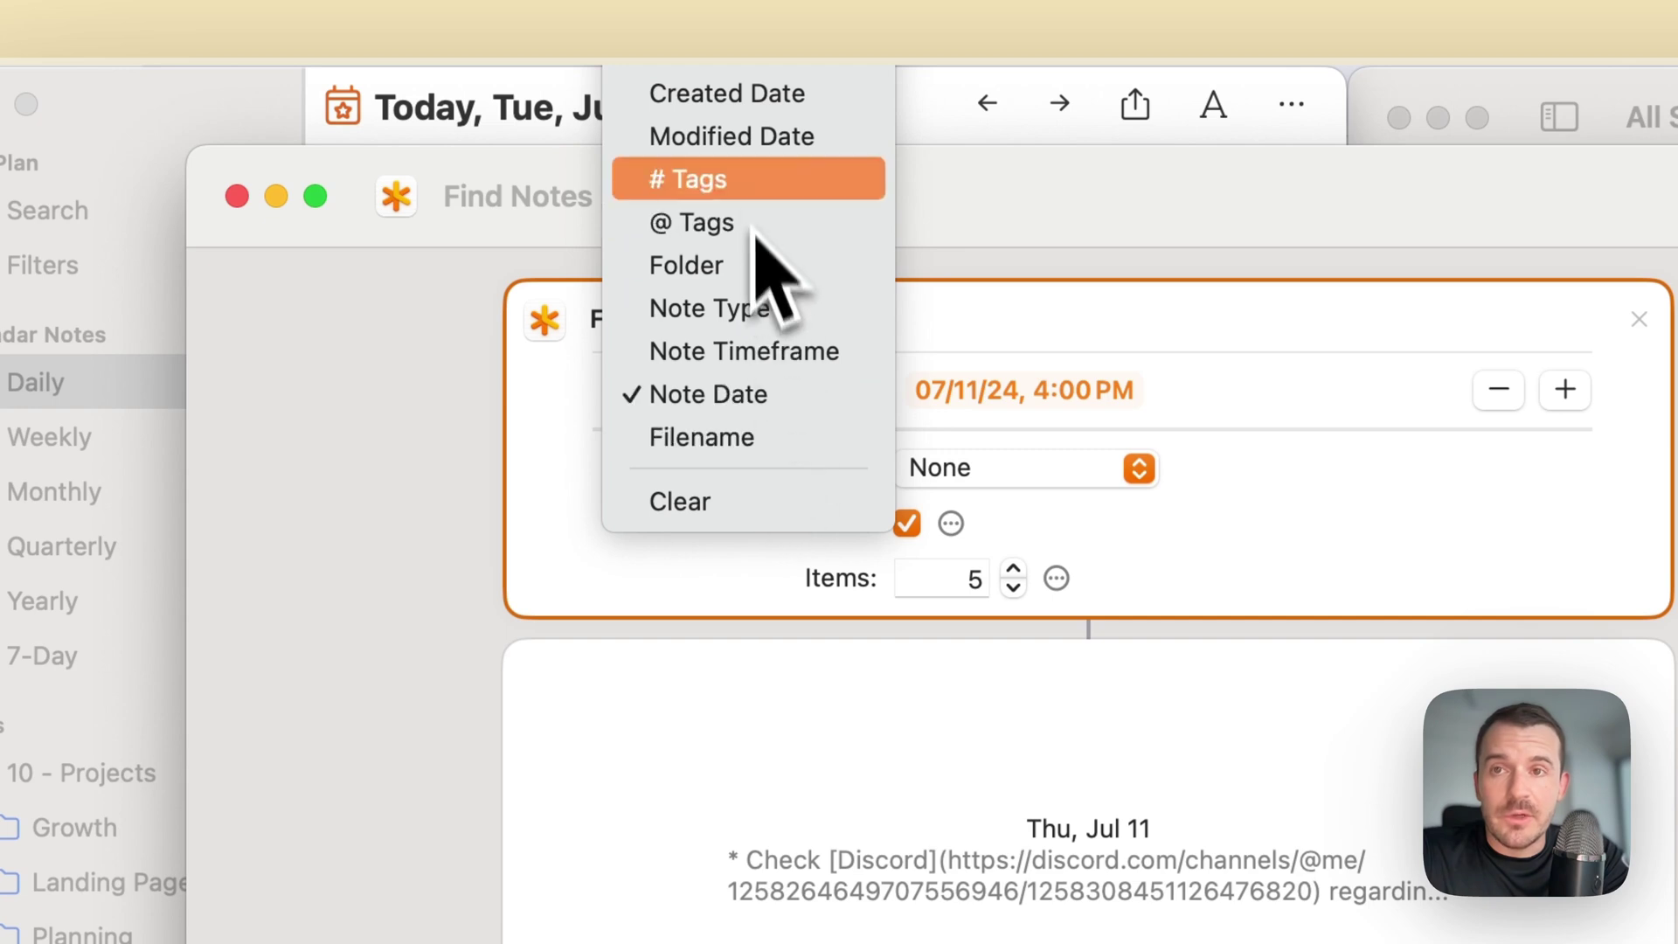
Filter on Modified Date within the last 5 days.
{"action": "left_click", "coordinate": [756, 105]}
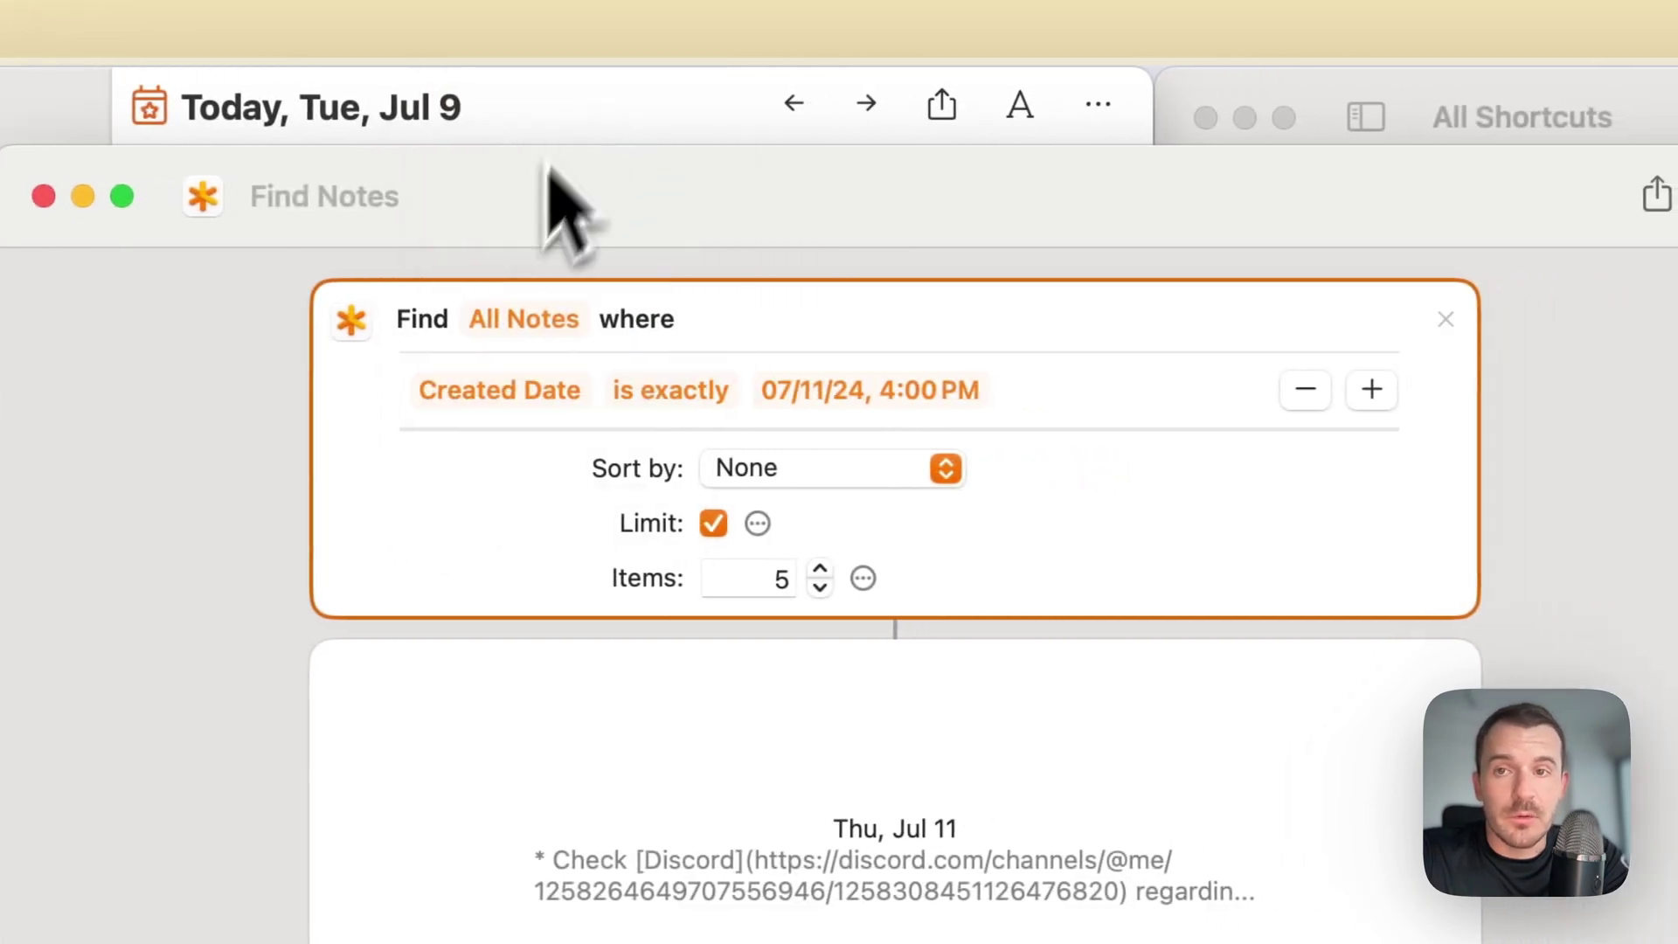
{"action": "left_click", "coordinate": [490, 395]}
{"action": "left_click", "coordinate": [520, 523]}
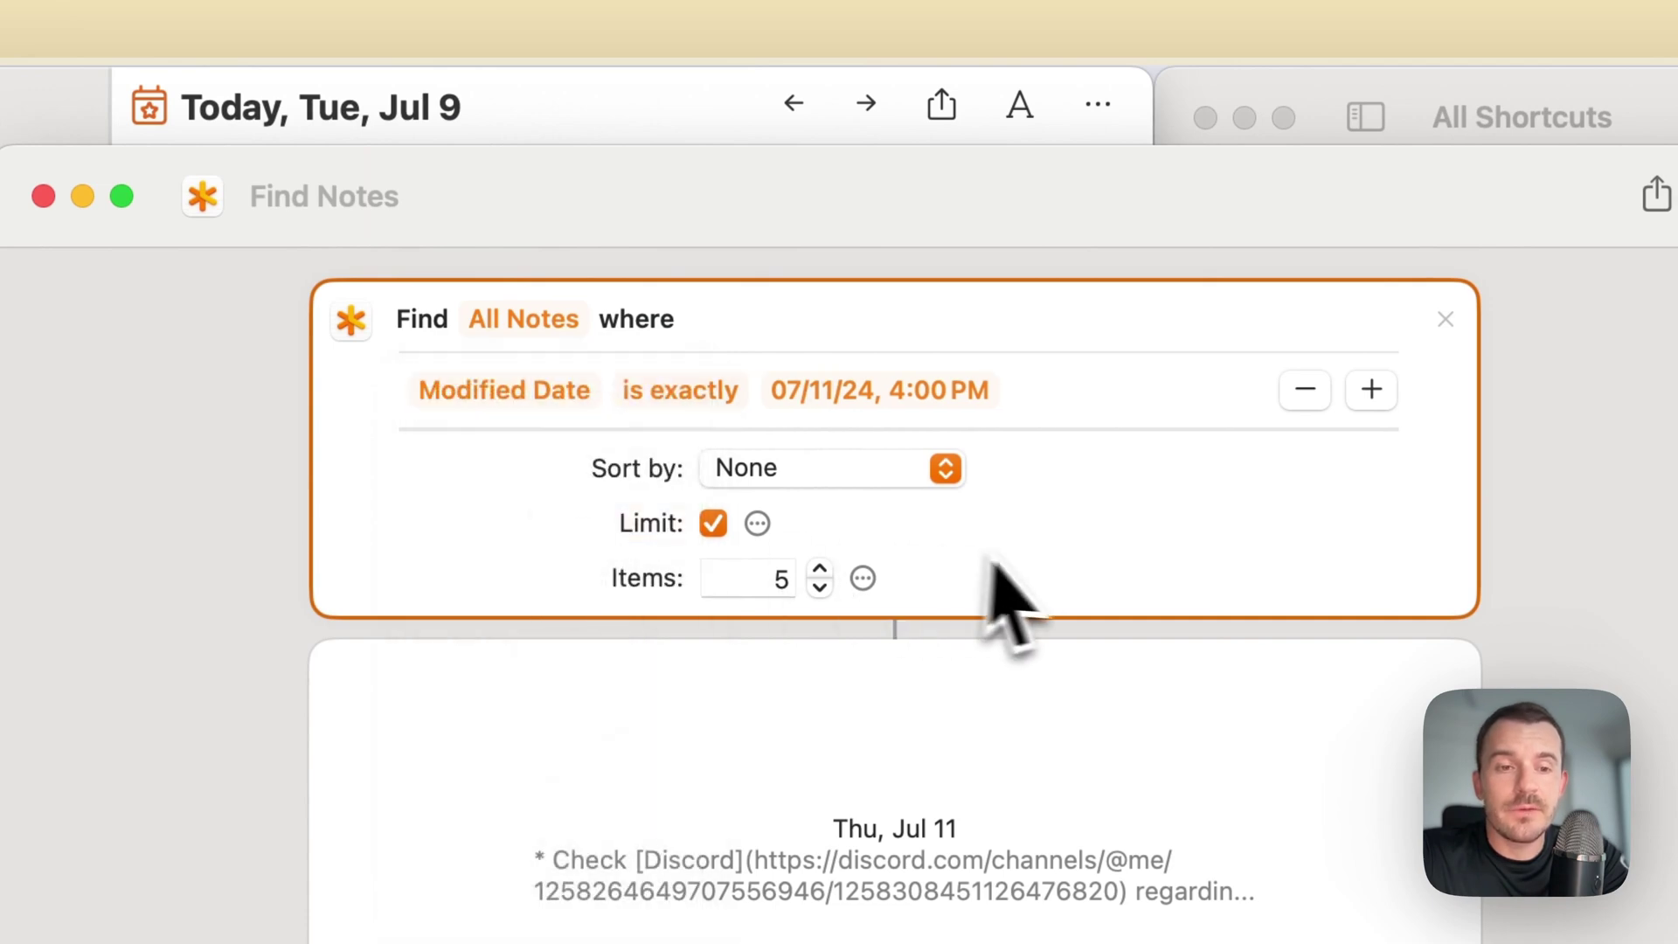
{"action": "left_click", "coordinate": [676, 405]}
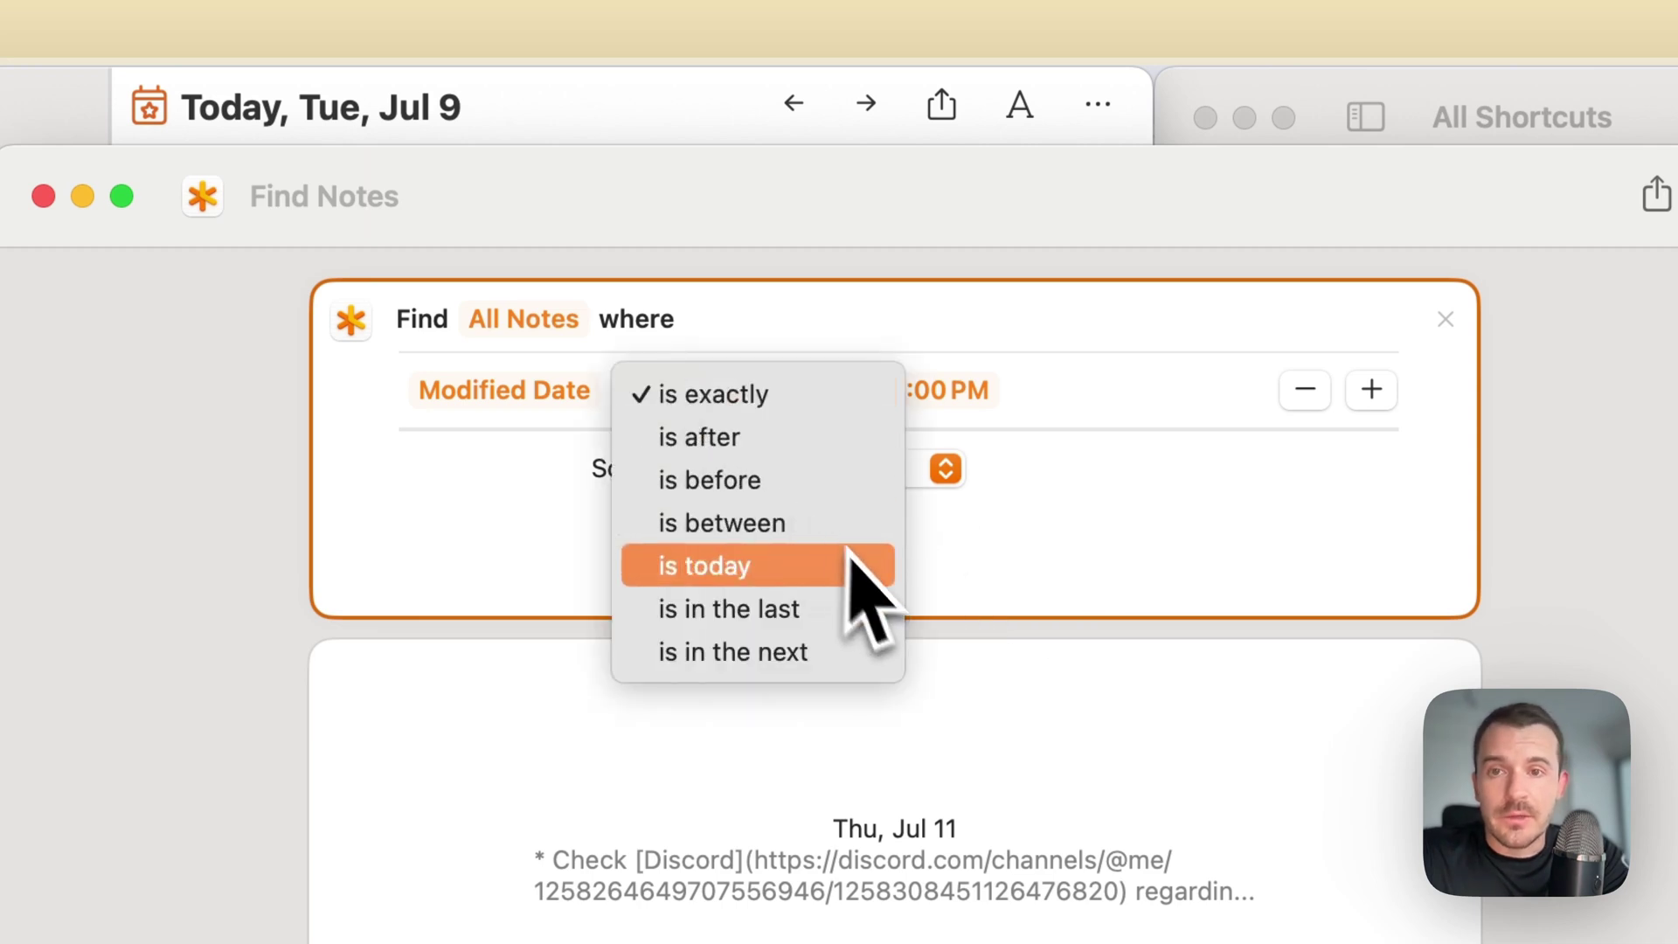
{"action": "left_click", "coordinate": [865, 605]}
{"action": "left_click", "coordinate": [883, 391]}
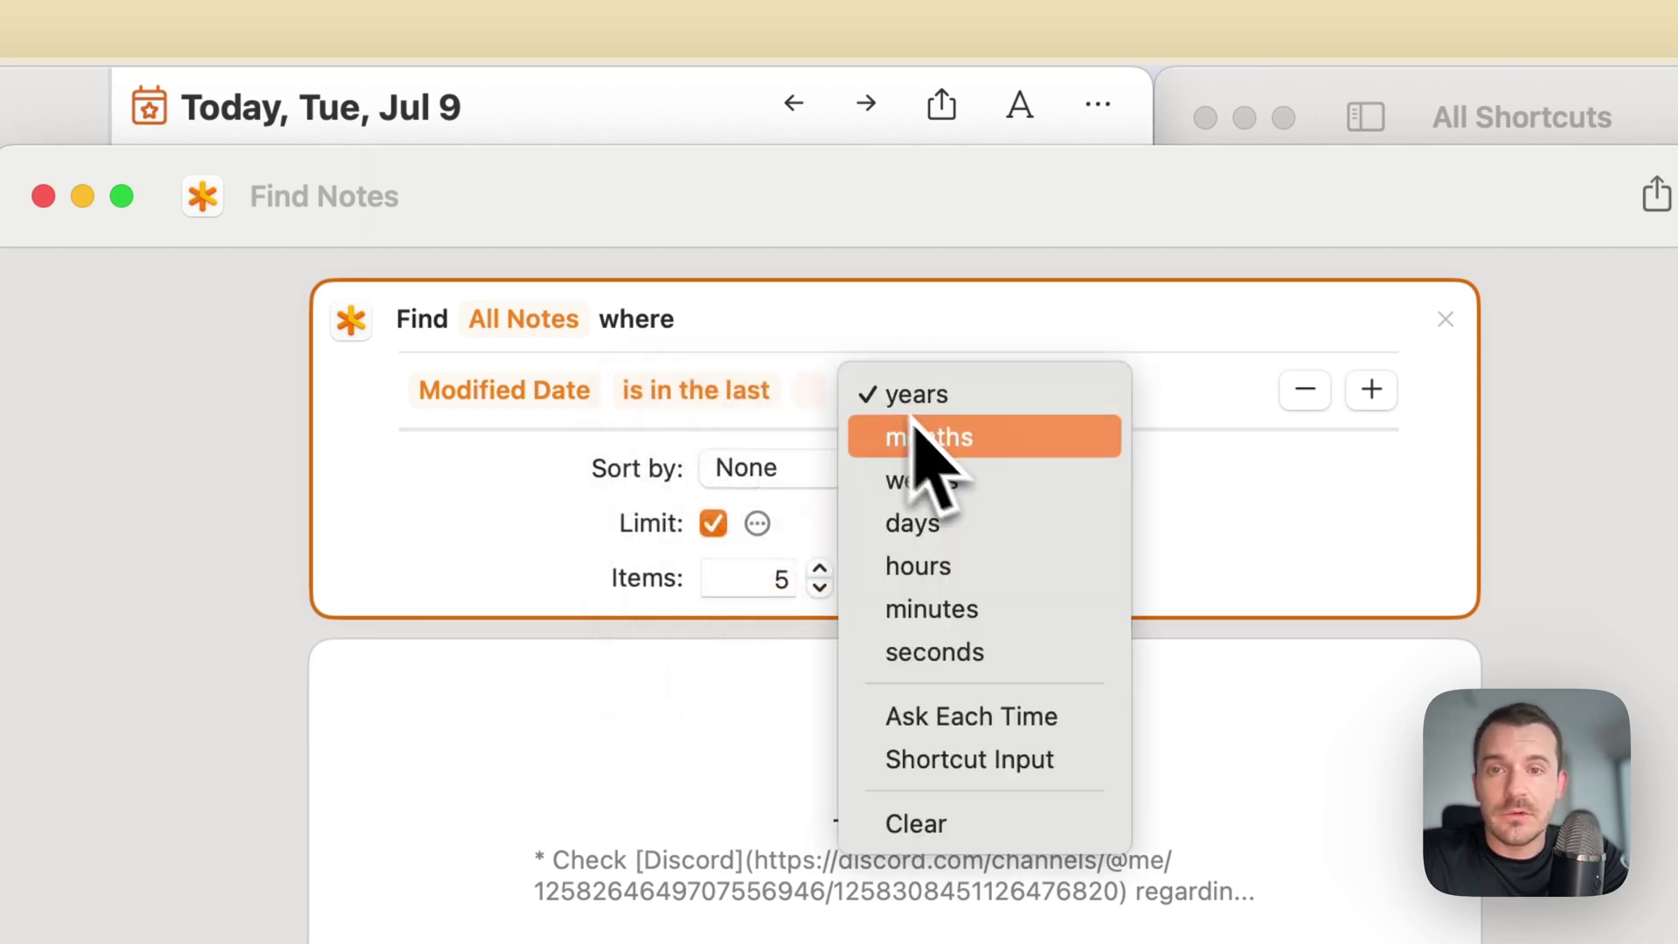
{"action": "left_click", "coordinate": [980, 524]}
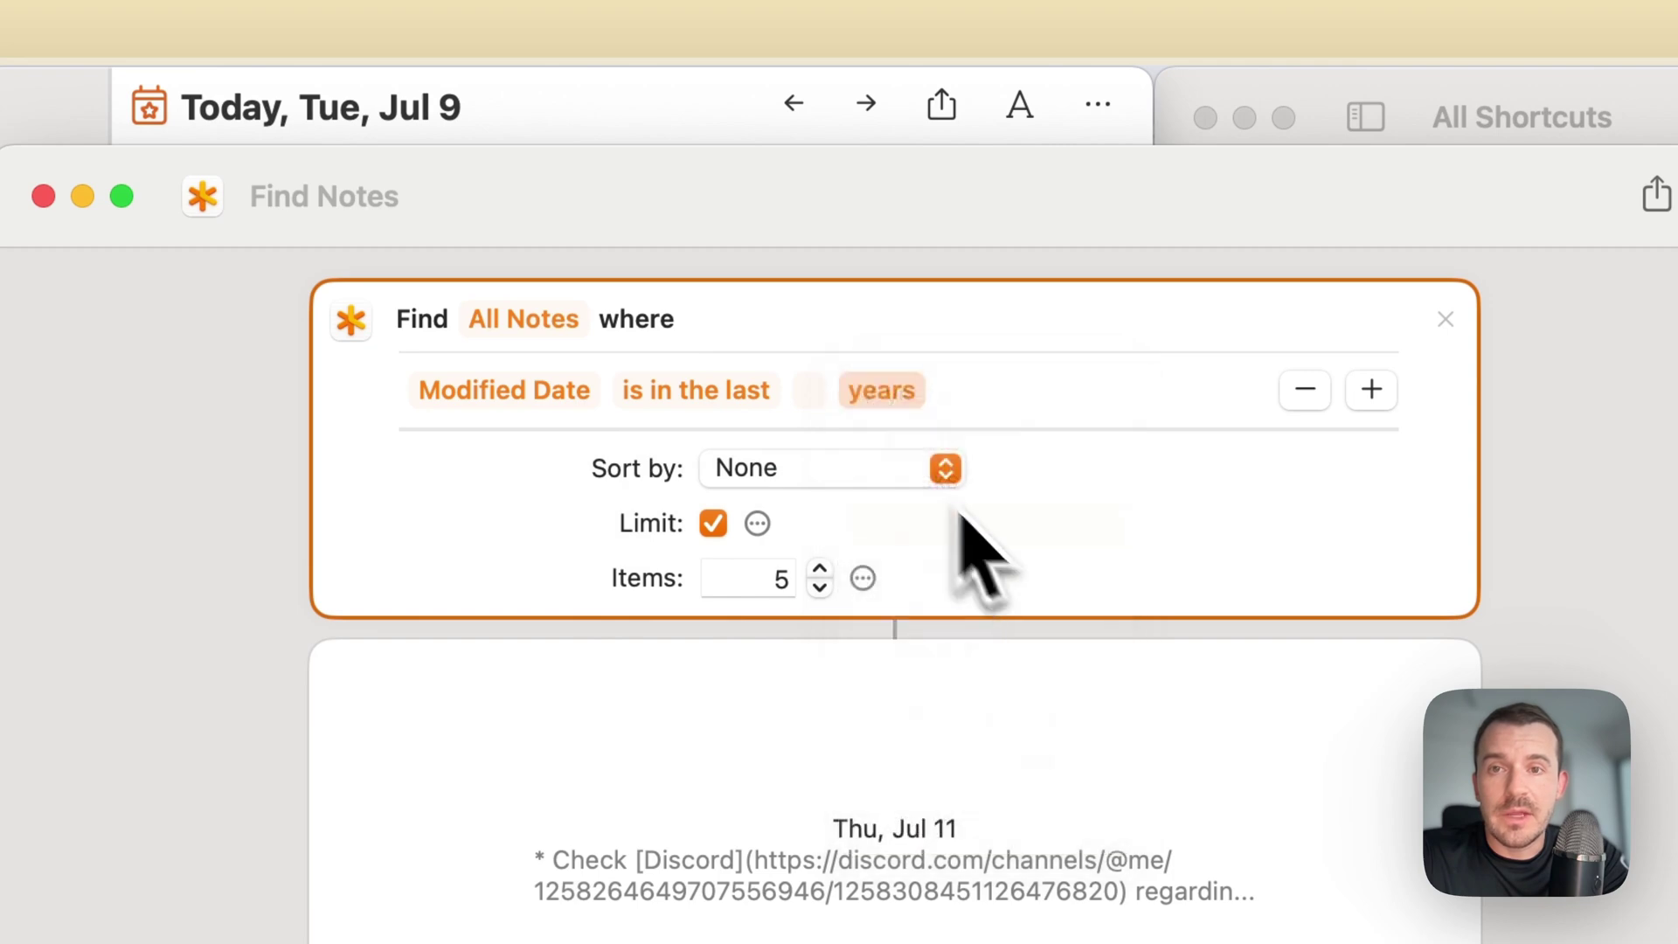
{"action": "left_click", "coordinate": [805, 402]}
{"action": "type", "text": "4"}
{"action": "key", "text": "BackSpace"}
{"action": "type", "text": "5"}
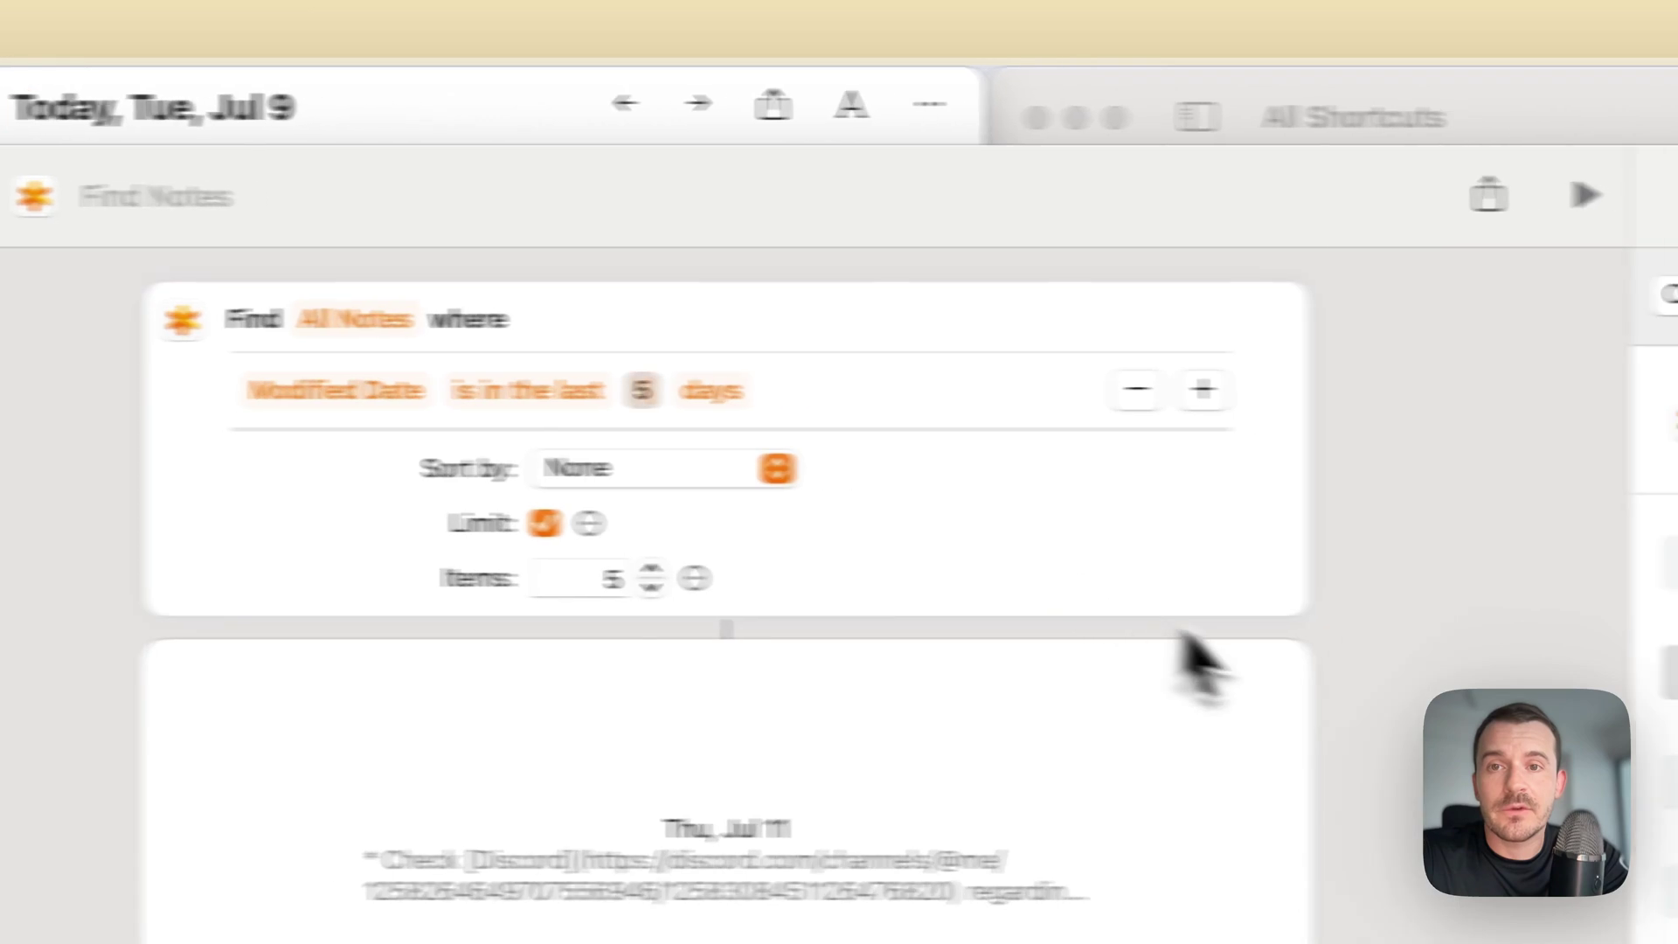
Sort by Modified Date, Latest First, and run to preview results led by Tue, Jul 9.
{"action": "left_click", "coordinate": [553, 469]}
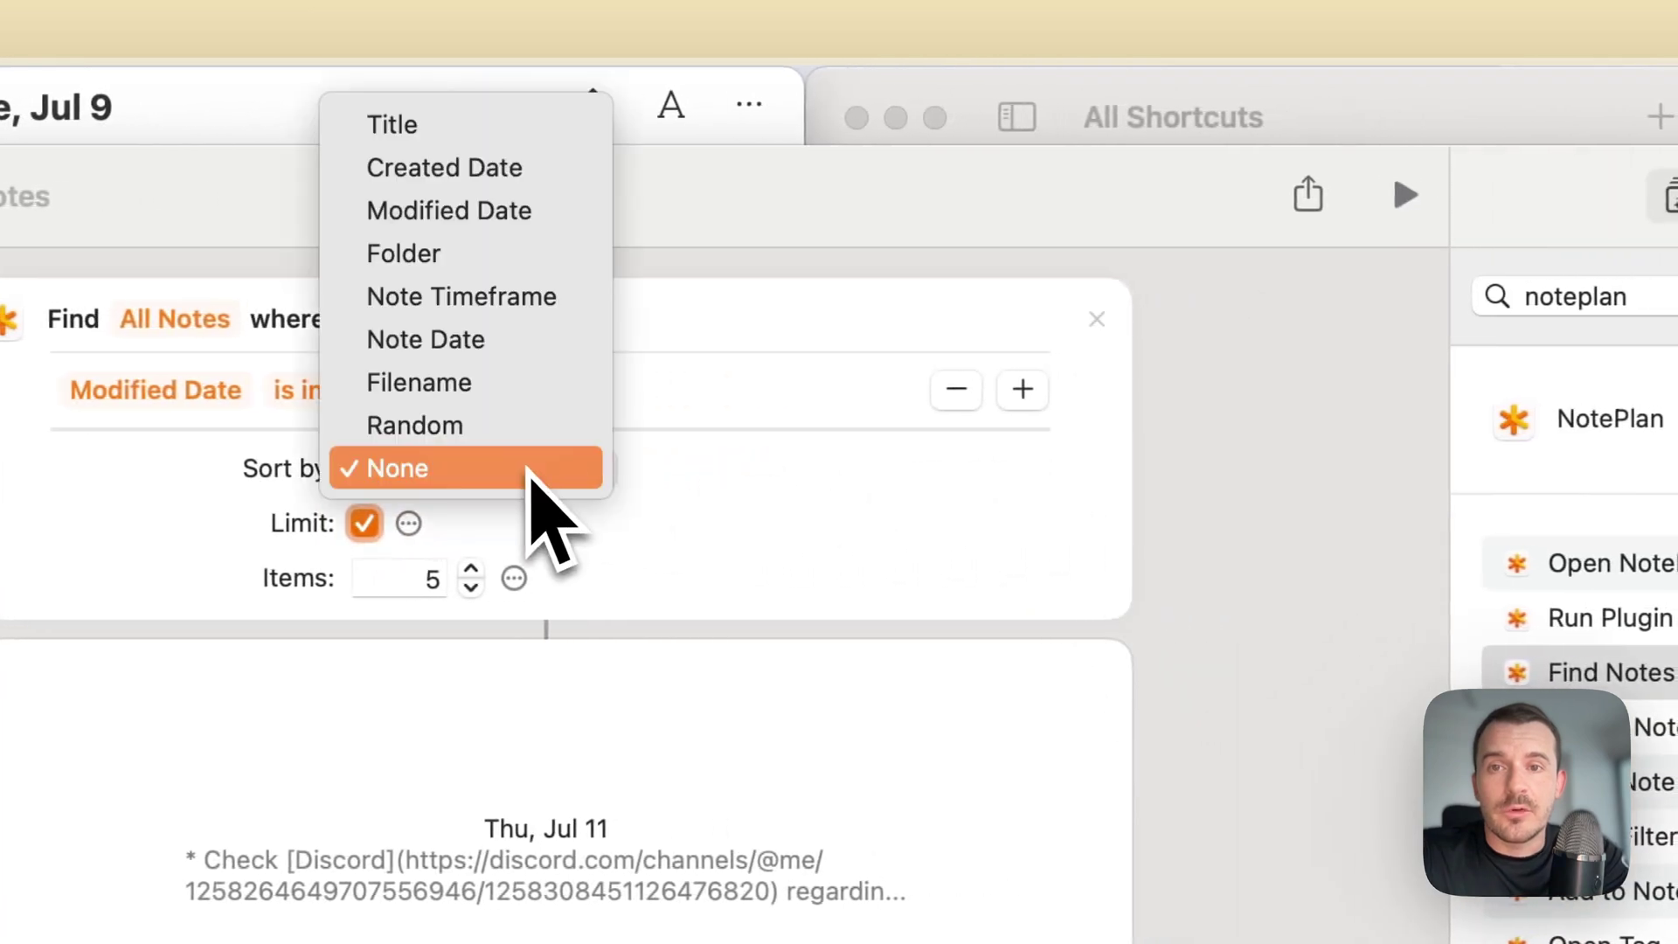
{"action": "left_click", "coordinate": [546, 476]}
{"action": "left_click", "coordinate": [497, 468]}
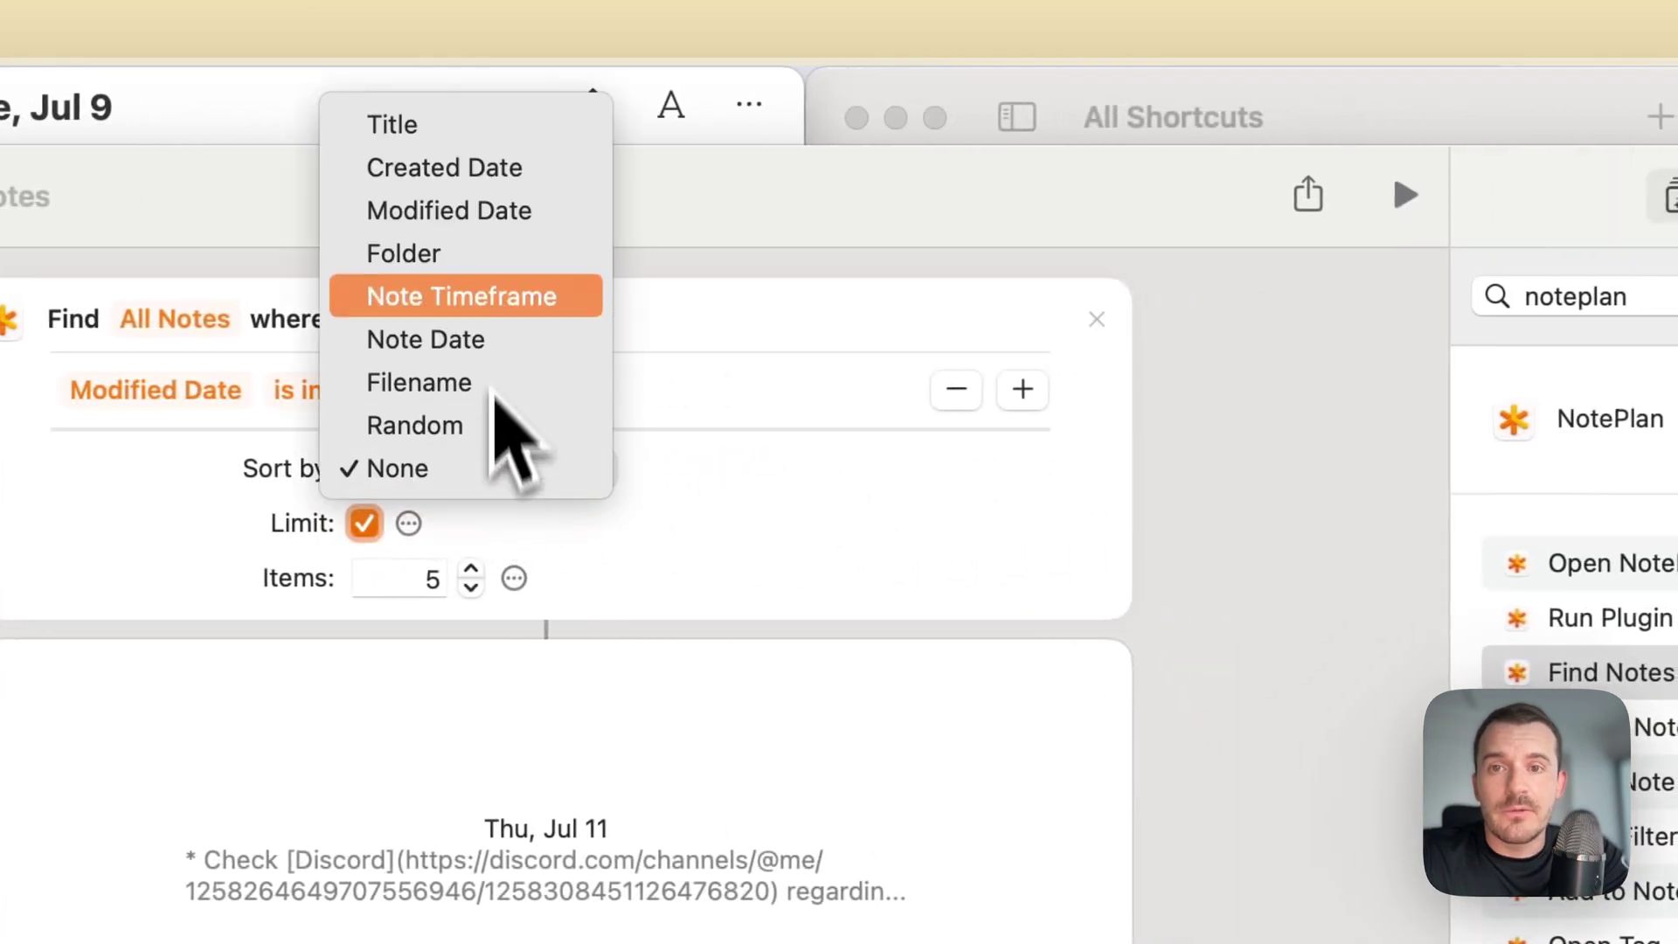
{"action": "left_click", "coordinate": [498, 214]}
{"action": "left_click", "coordinate": [542, 527]}
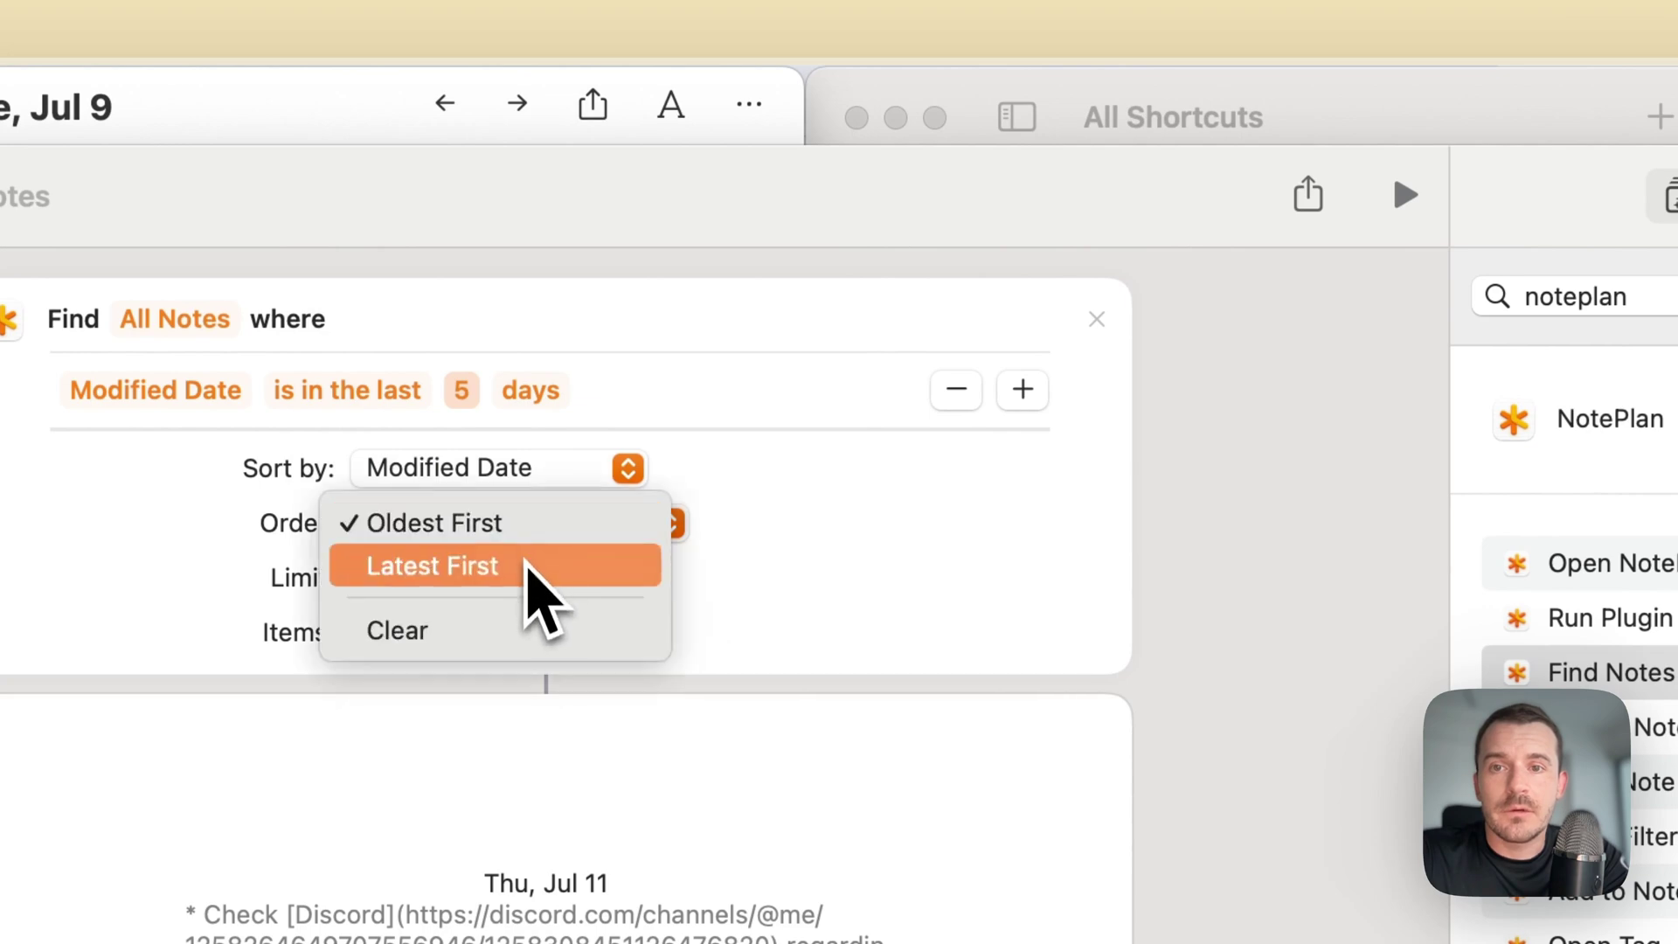
{"action": "left_click", "coordinate": [529, 568]}
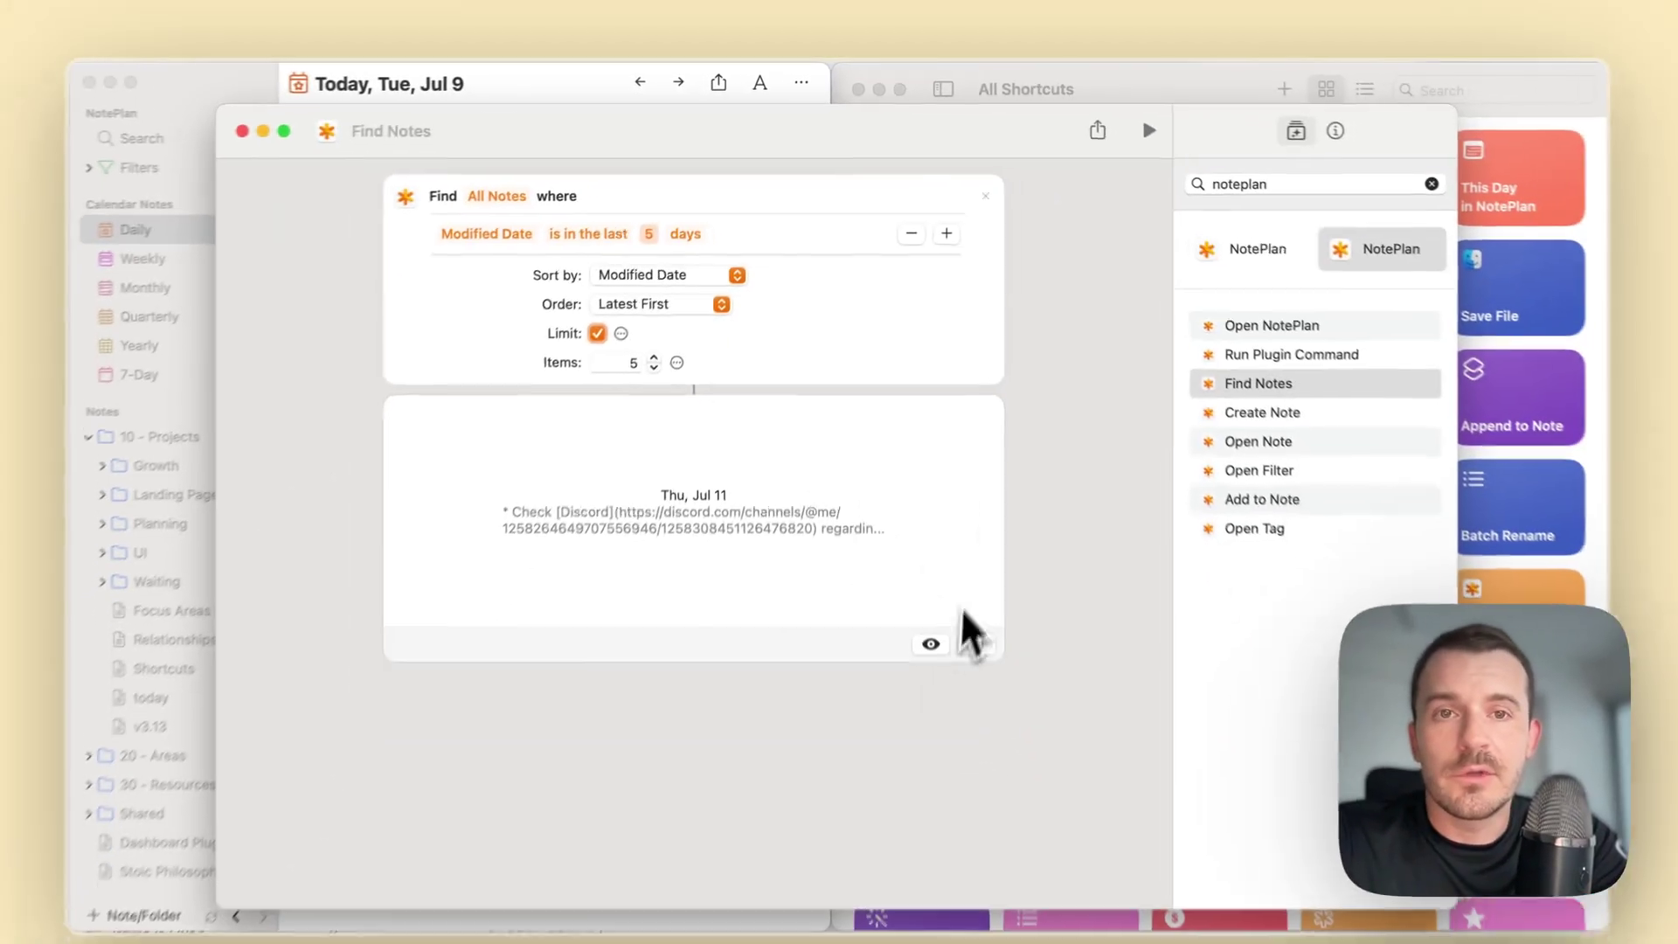
{"action": "left_click", "coordinate": [1149, 131]}
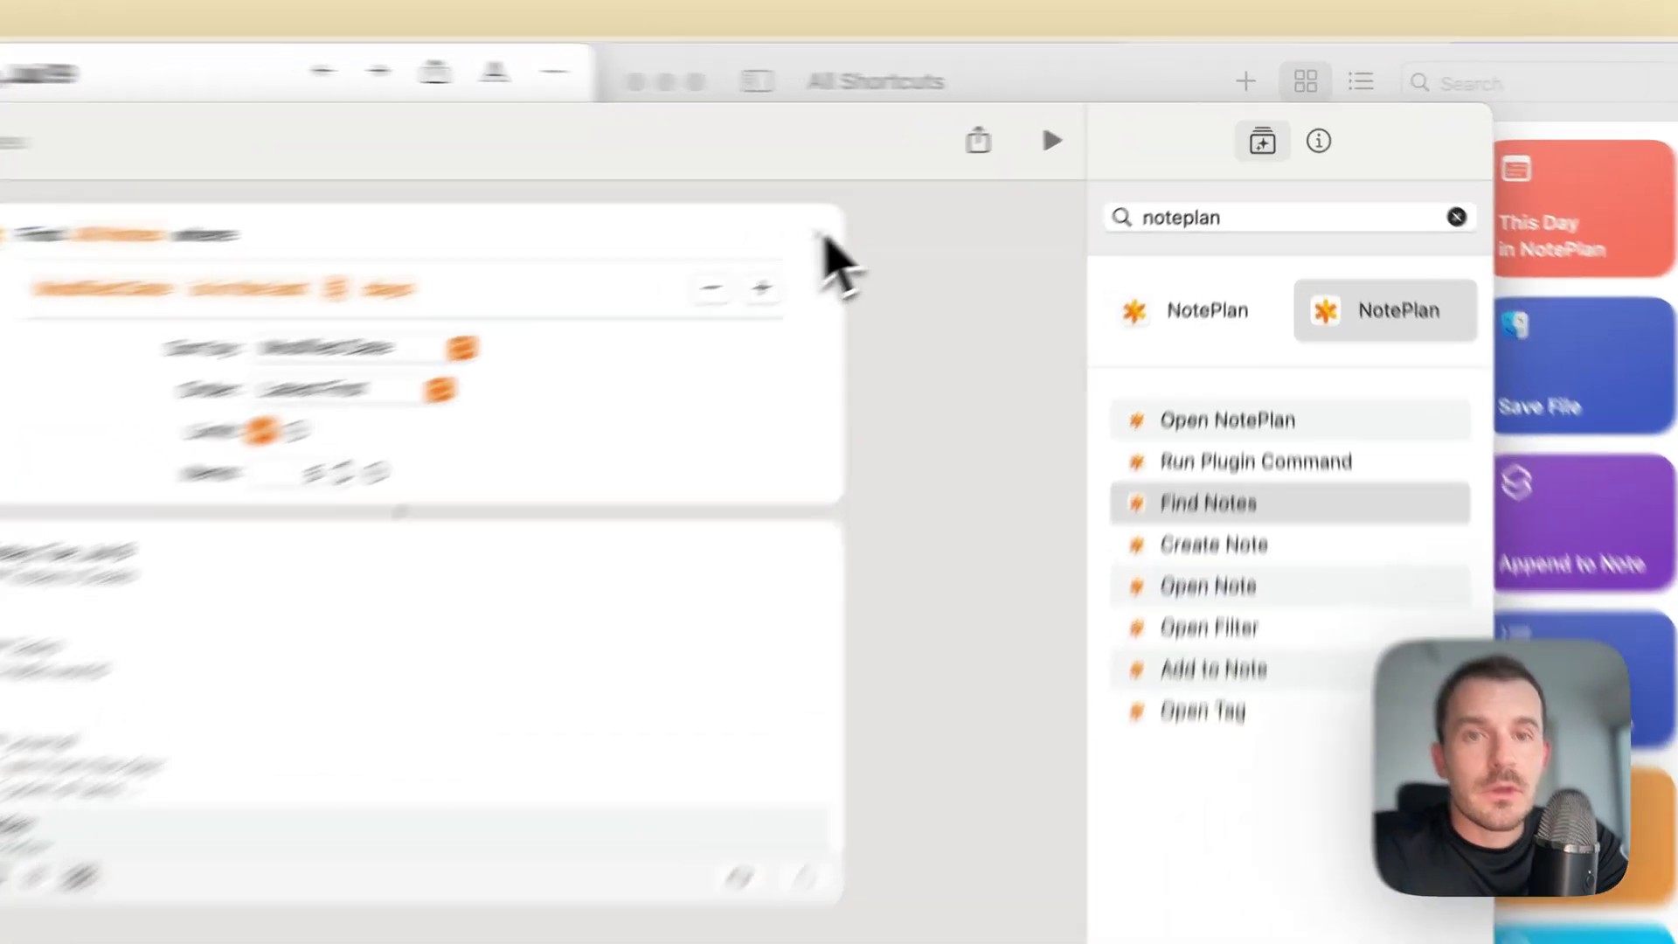
Replace Find Notes with a Create Note action titled 'Video Test' containing 'This is the content'.
{"action": "key", "text": "super+z"}
{"action": "left_click_drag", "start_coordinate": [1190, 680], "coordinate": [389, 429]}
{"action": "left_click_drag", "start_coordinate": [654, 454], "coordinate": [655, 456]}
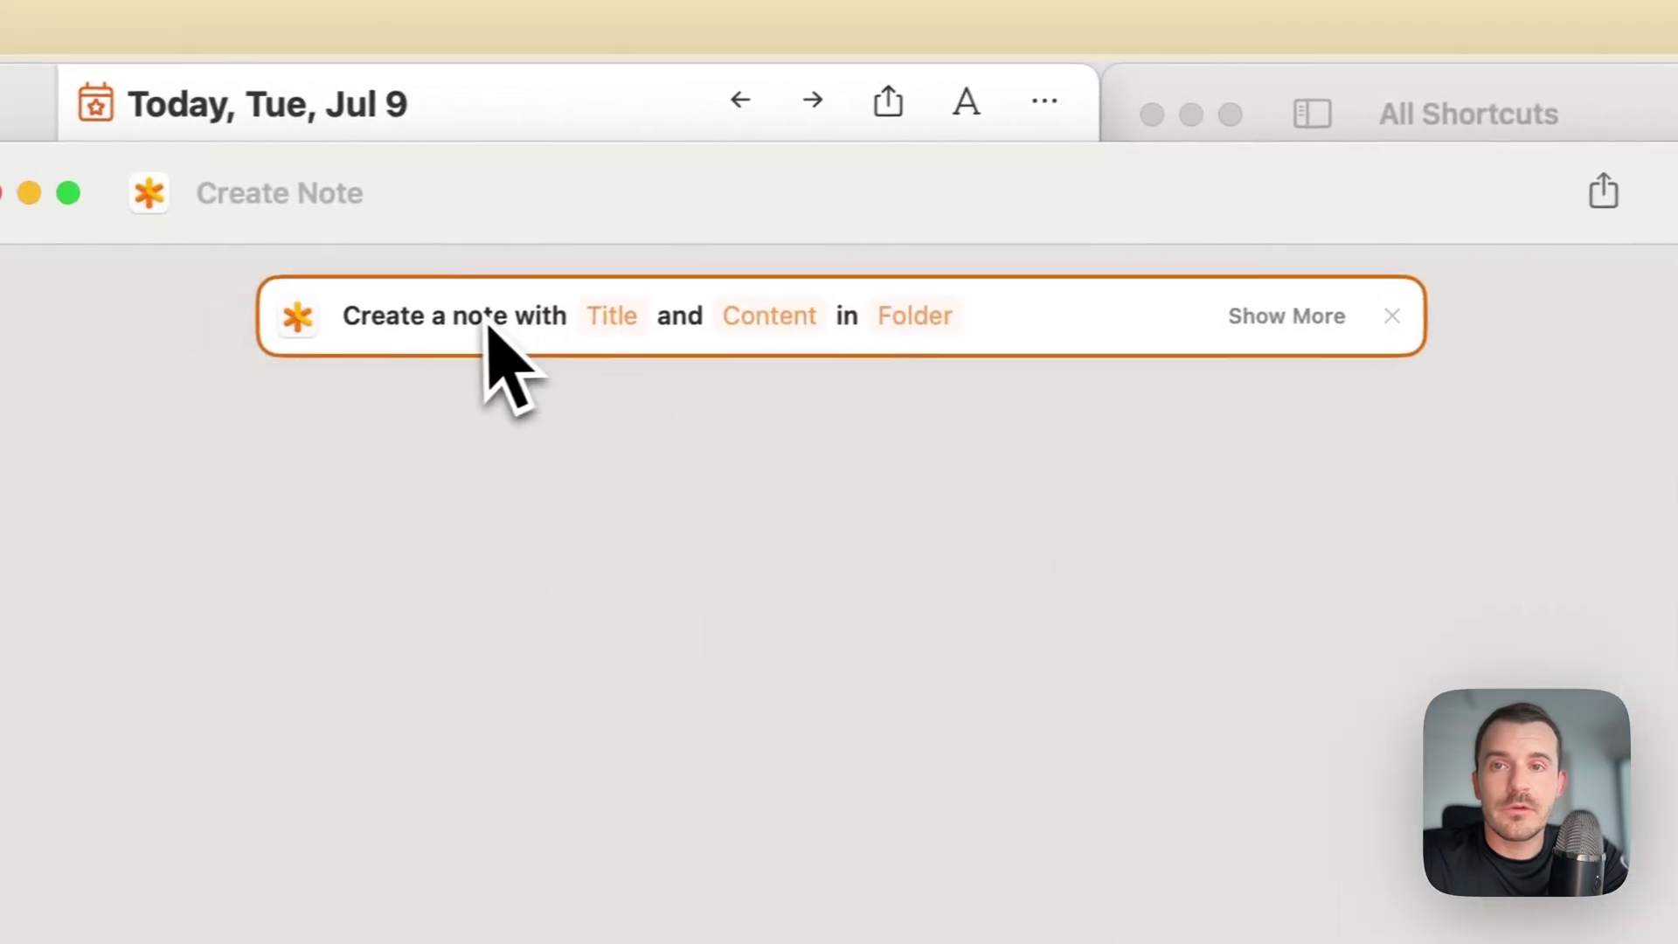
{"action": "left_click", "coordinate": [627, 319]}
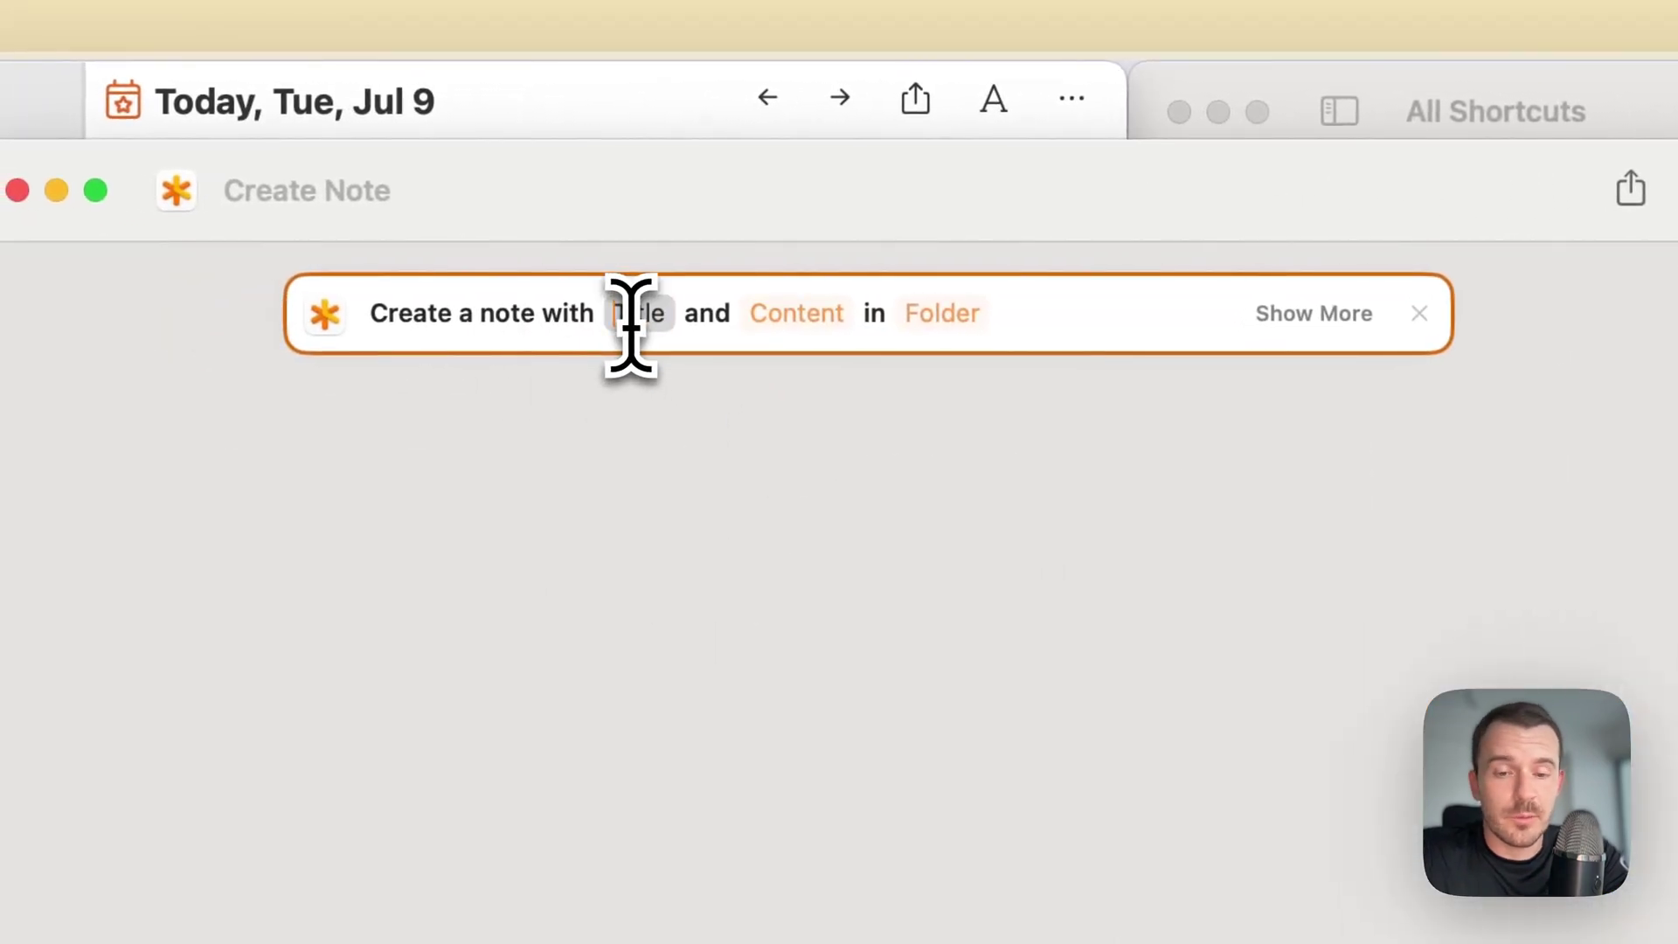
{"action": "type", "text": "Video Test"}
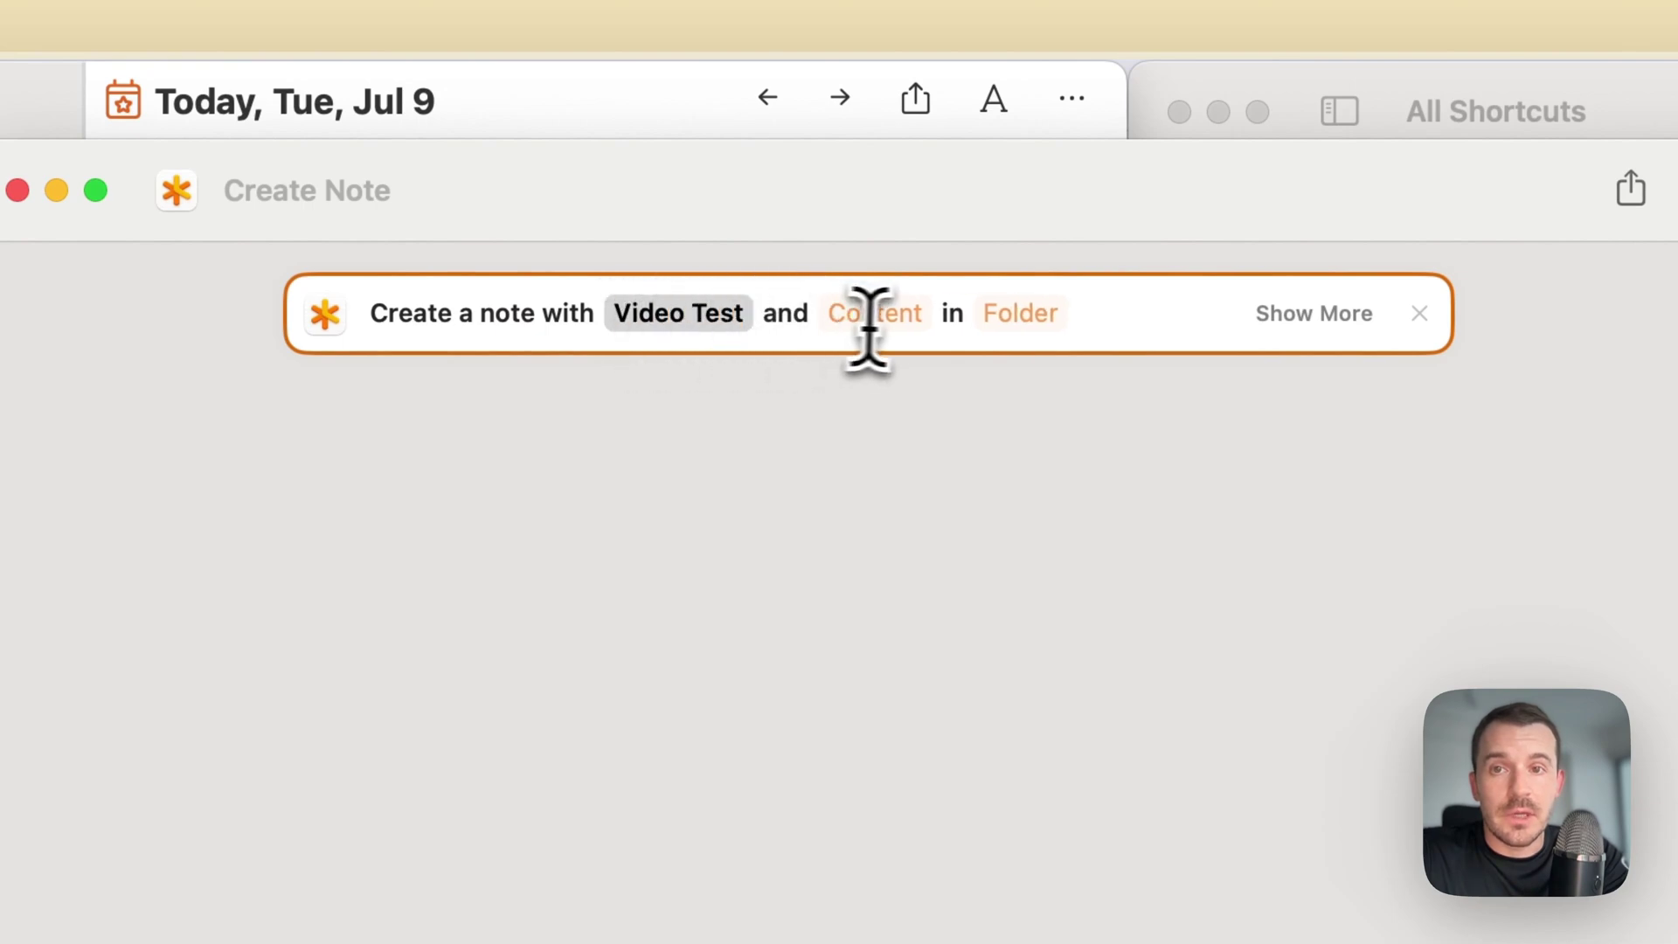
{"action": "left_click", "coordinate": [870, 325]}
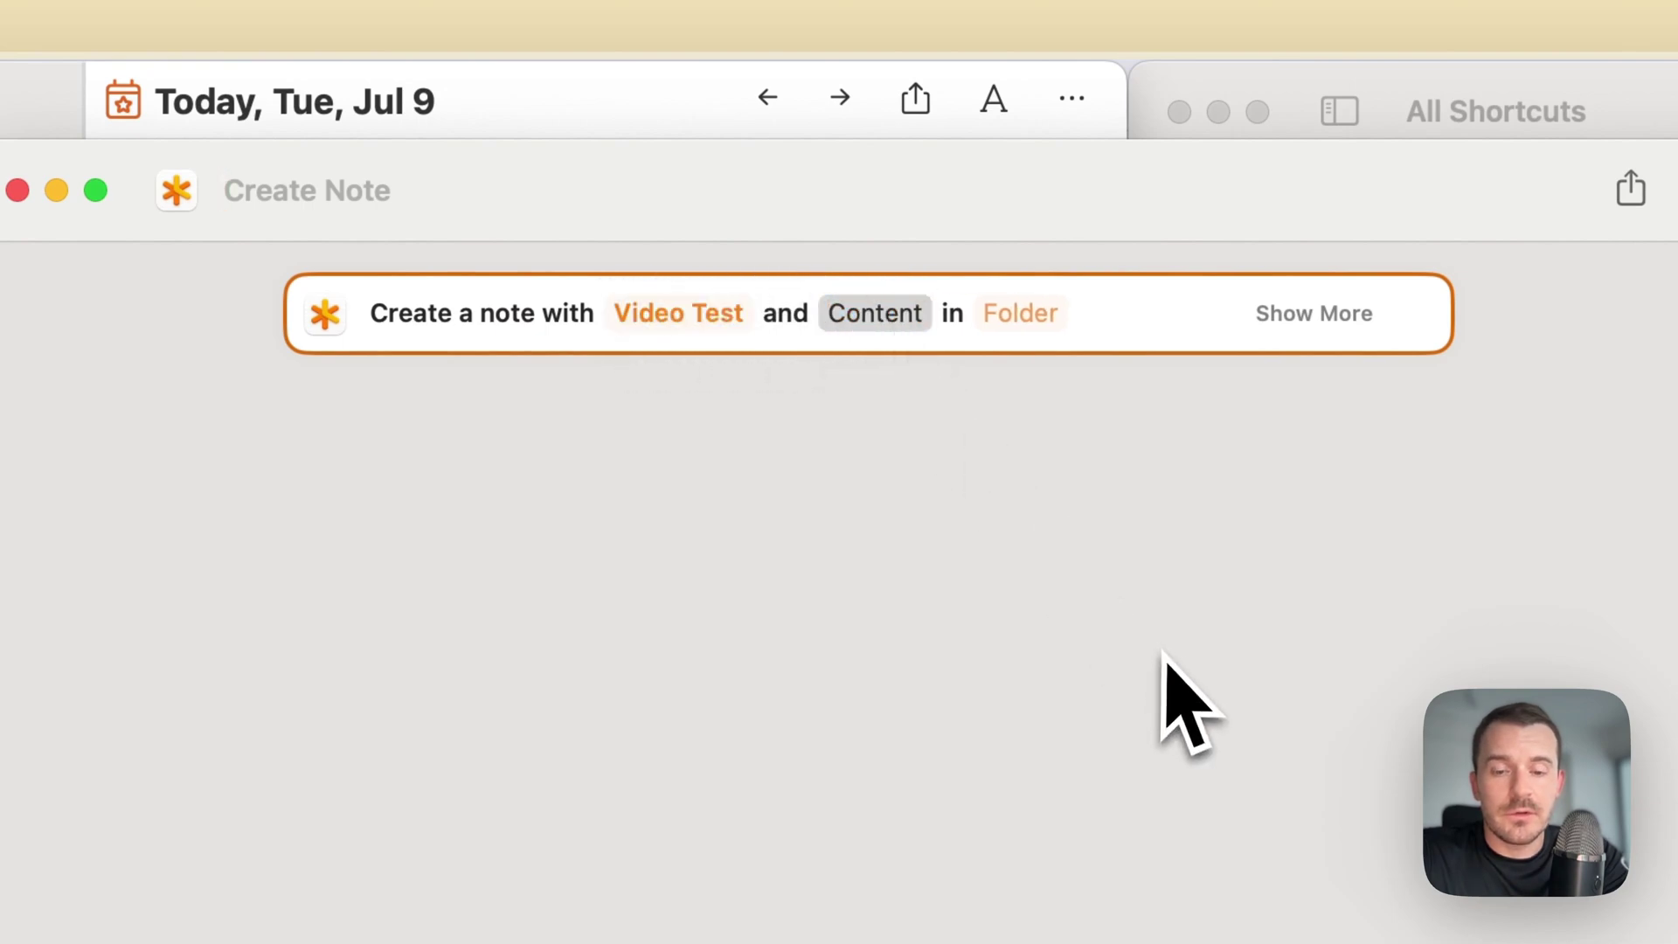
{"action": "type", "text": "H"}
{"action": "type", "text": "his is the content"}
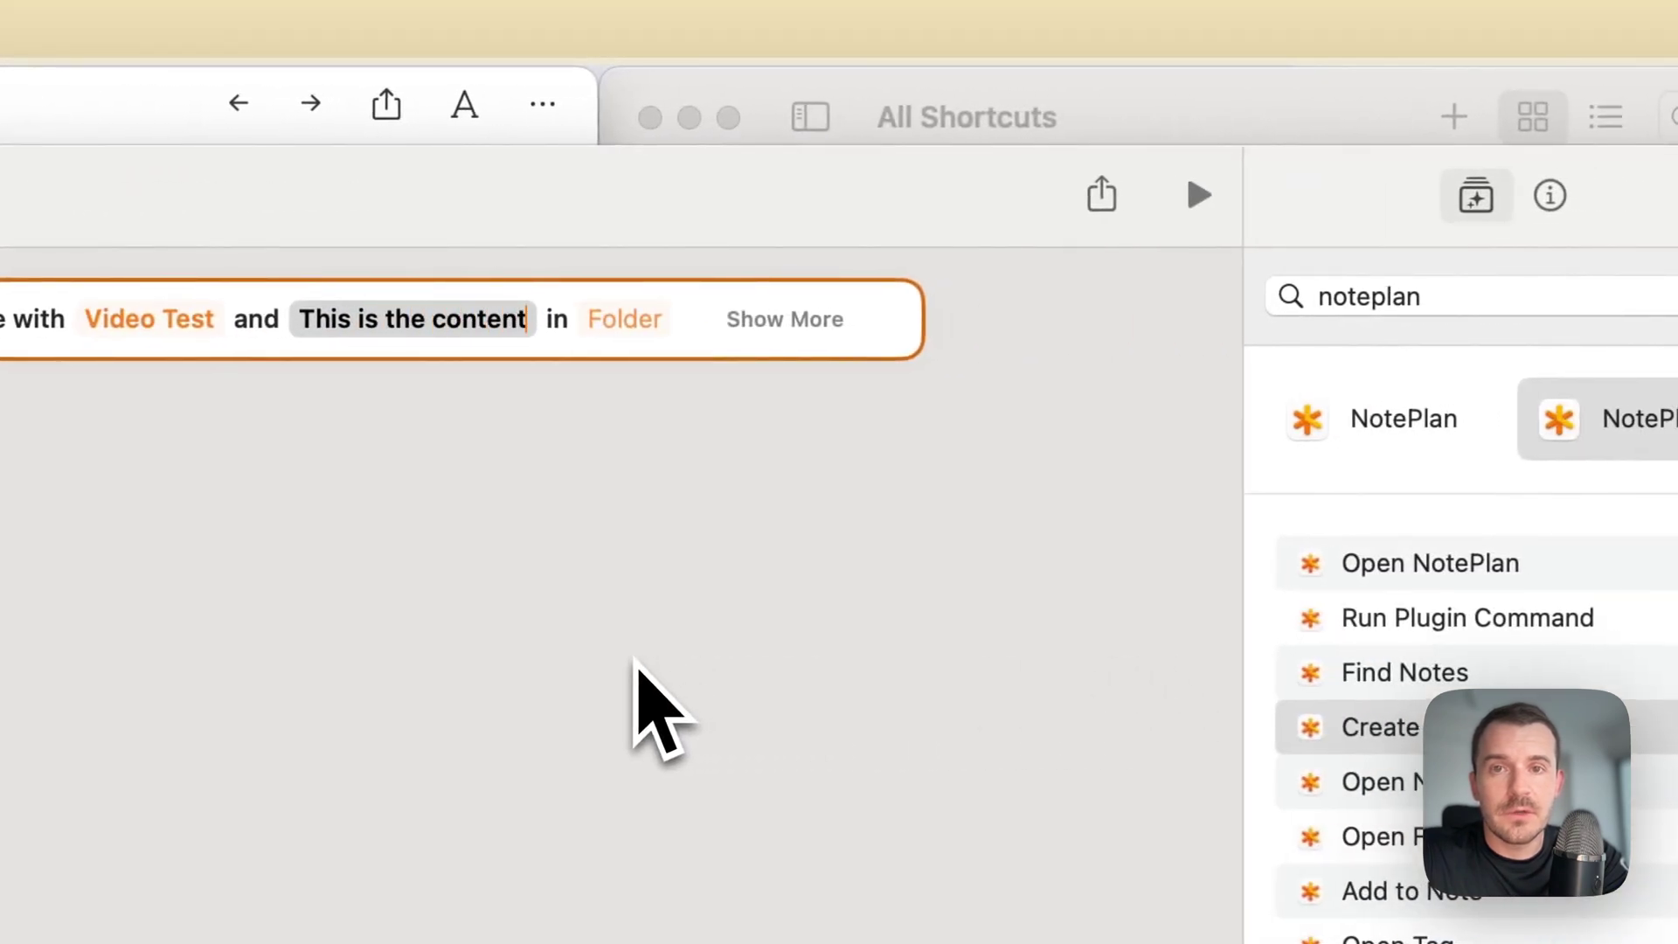
Set the note's folder to No folder and run the shortcut to create it.
{"action": "left_click", "coordinate": [628, 322]}
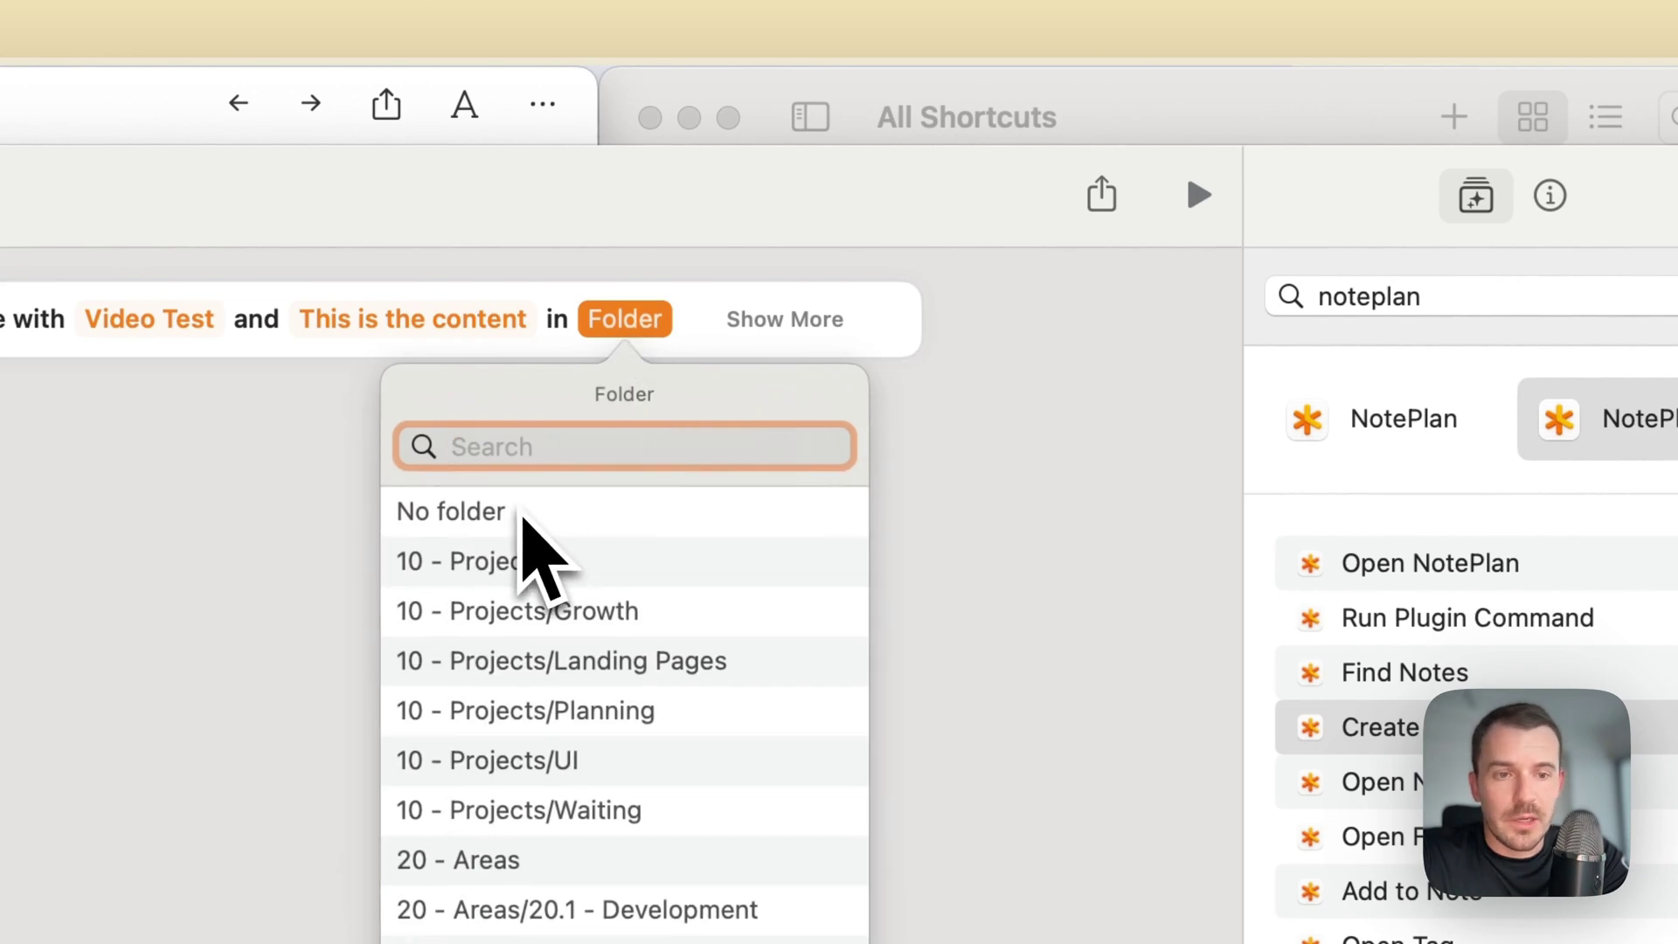
{"action": "left_click", "coordinate": [522, 514]}
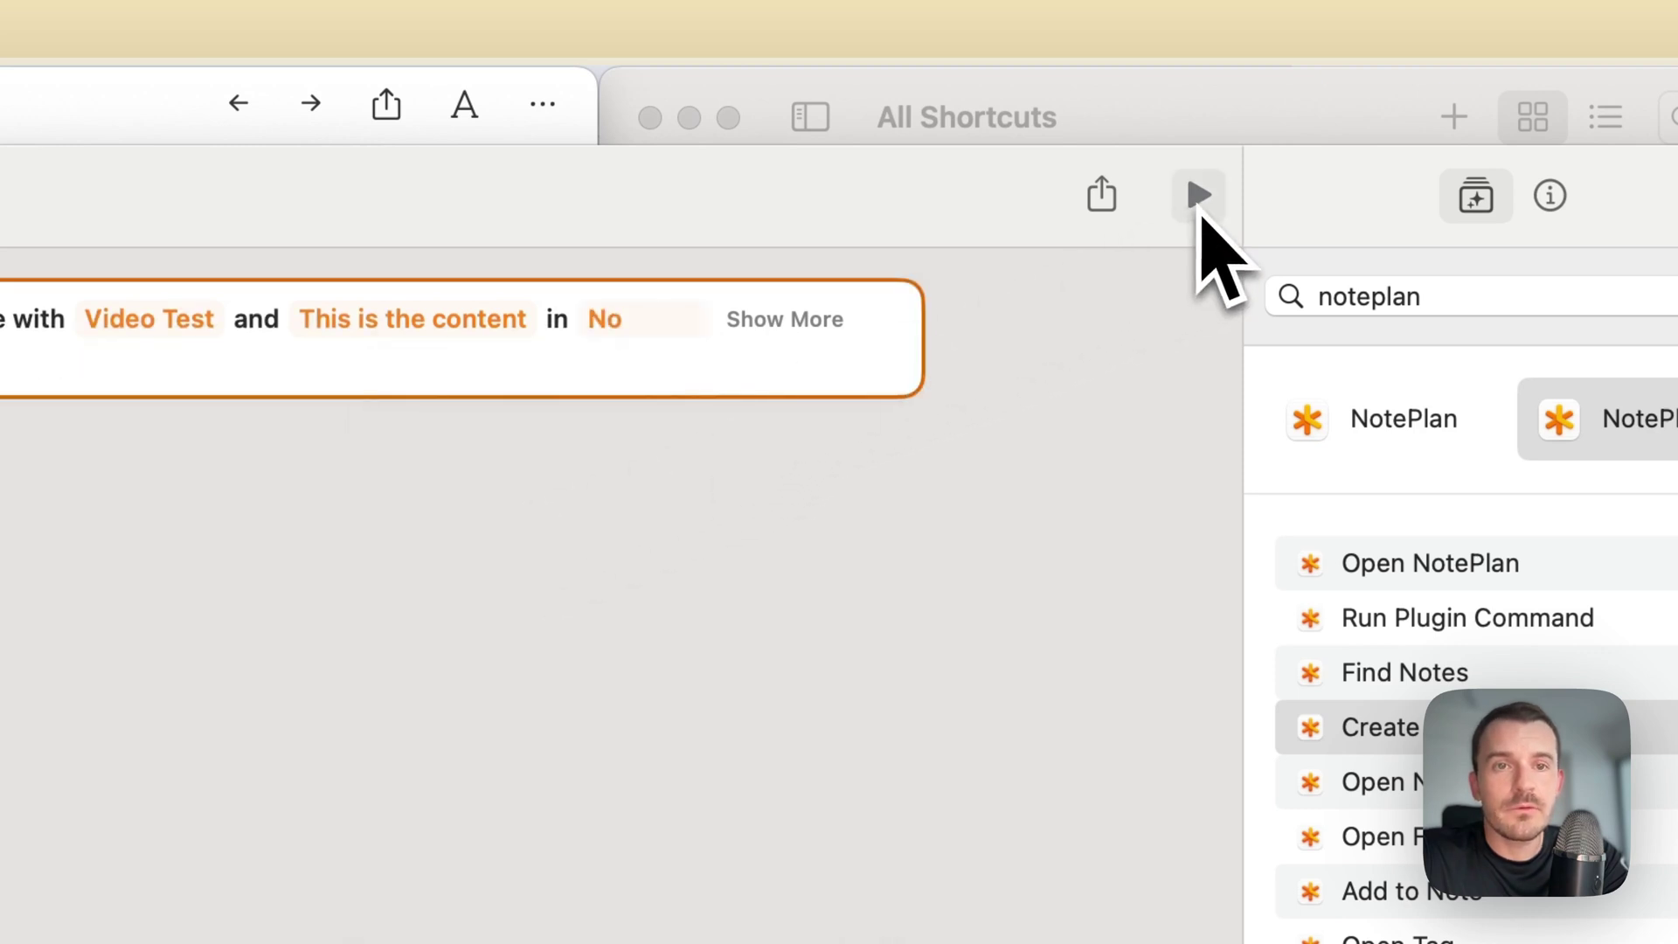
{"action": "left_click", "coordinate": [1198, 208]}
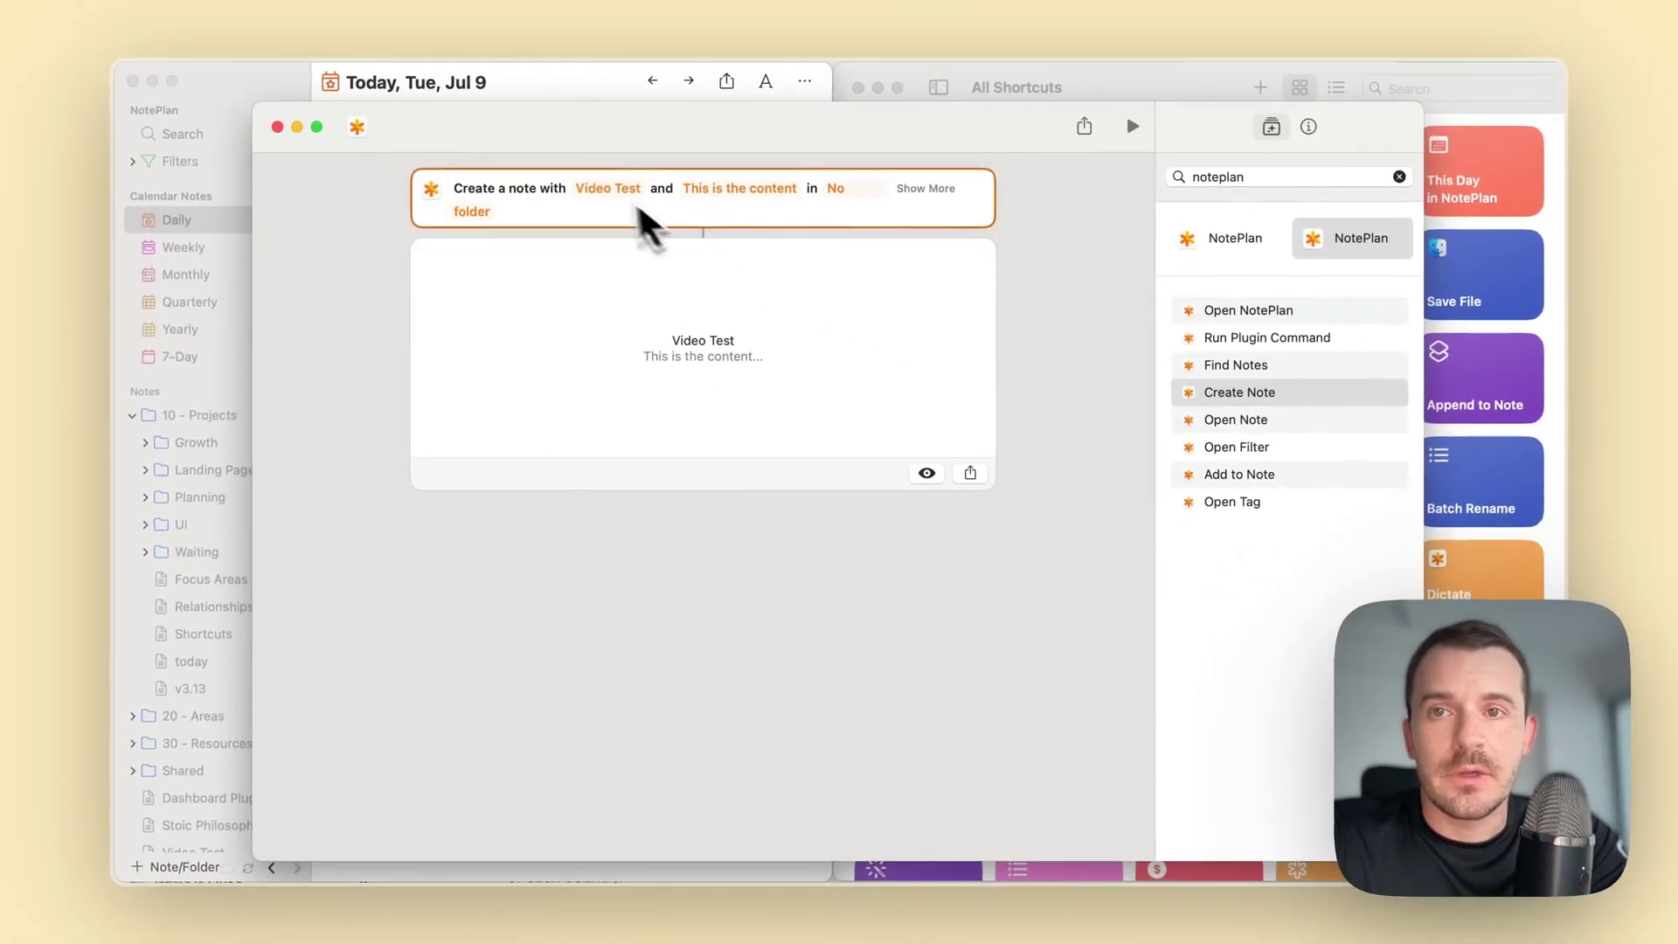
Confirm the Video Test note exists in NotePlan, then remove the Create Note action.
{"action": "left_click", "coordinate": [547, 85]}
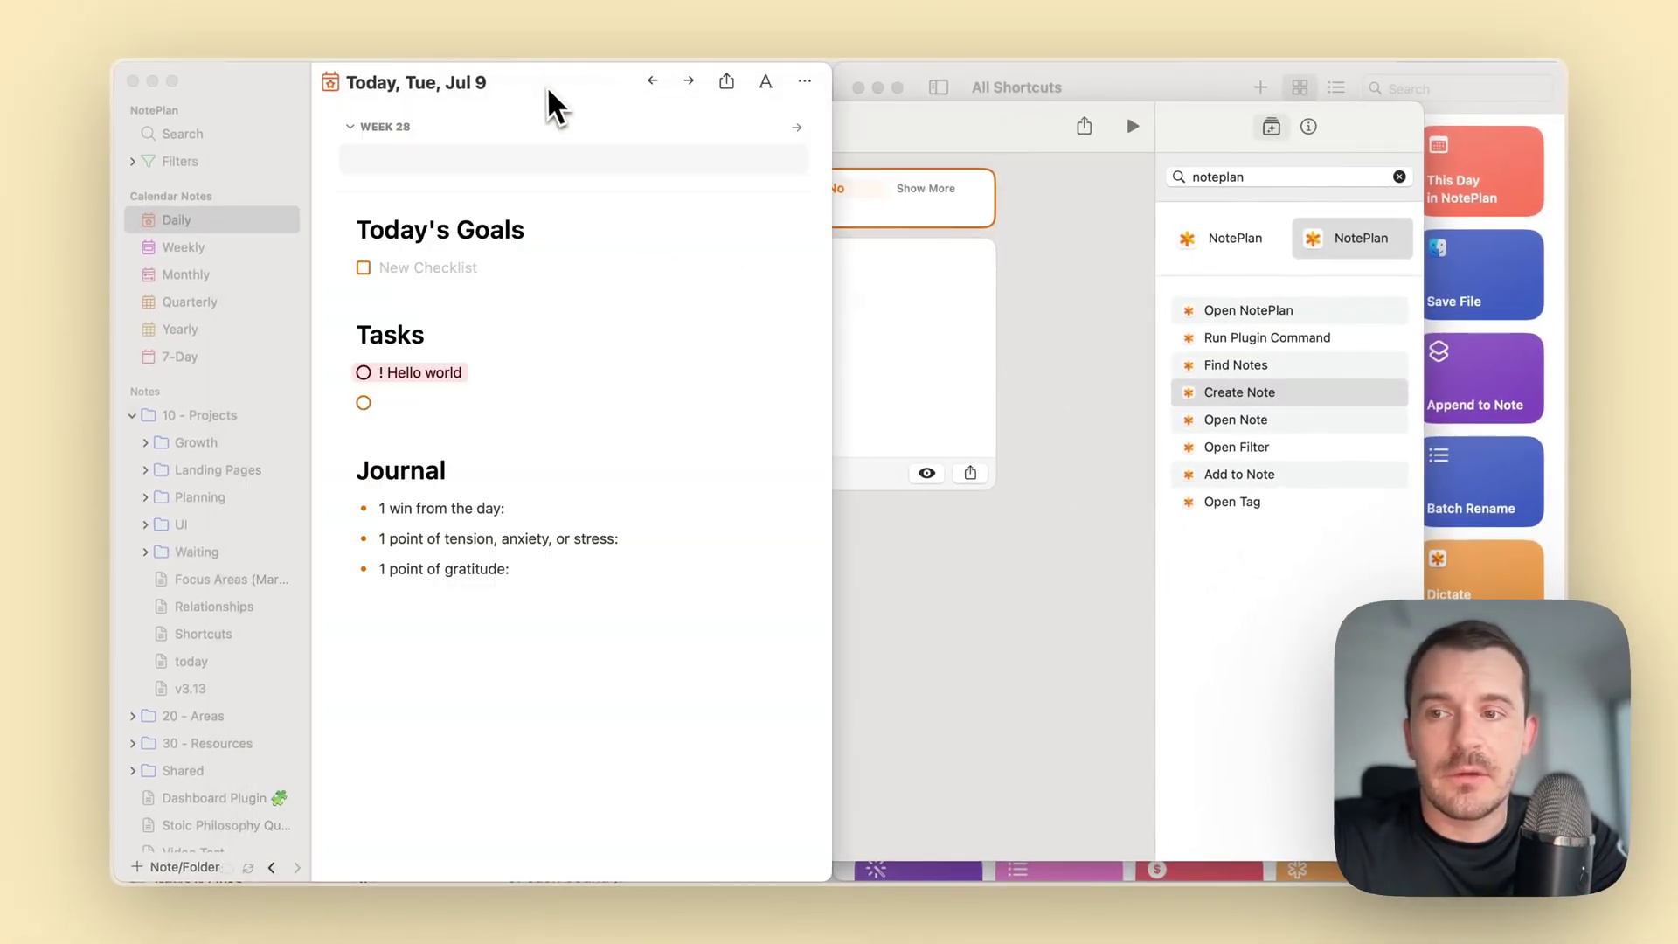
{"action": "left_click", "coordinate": [133, 417]}
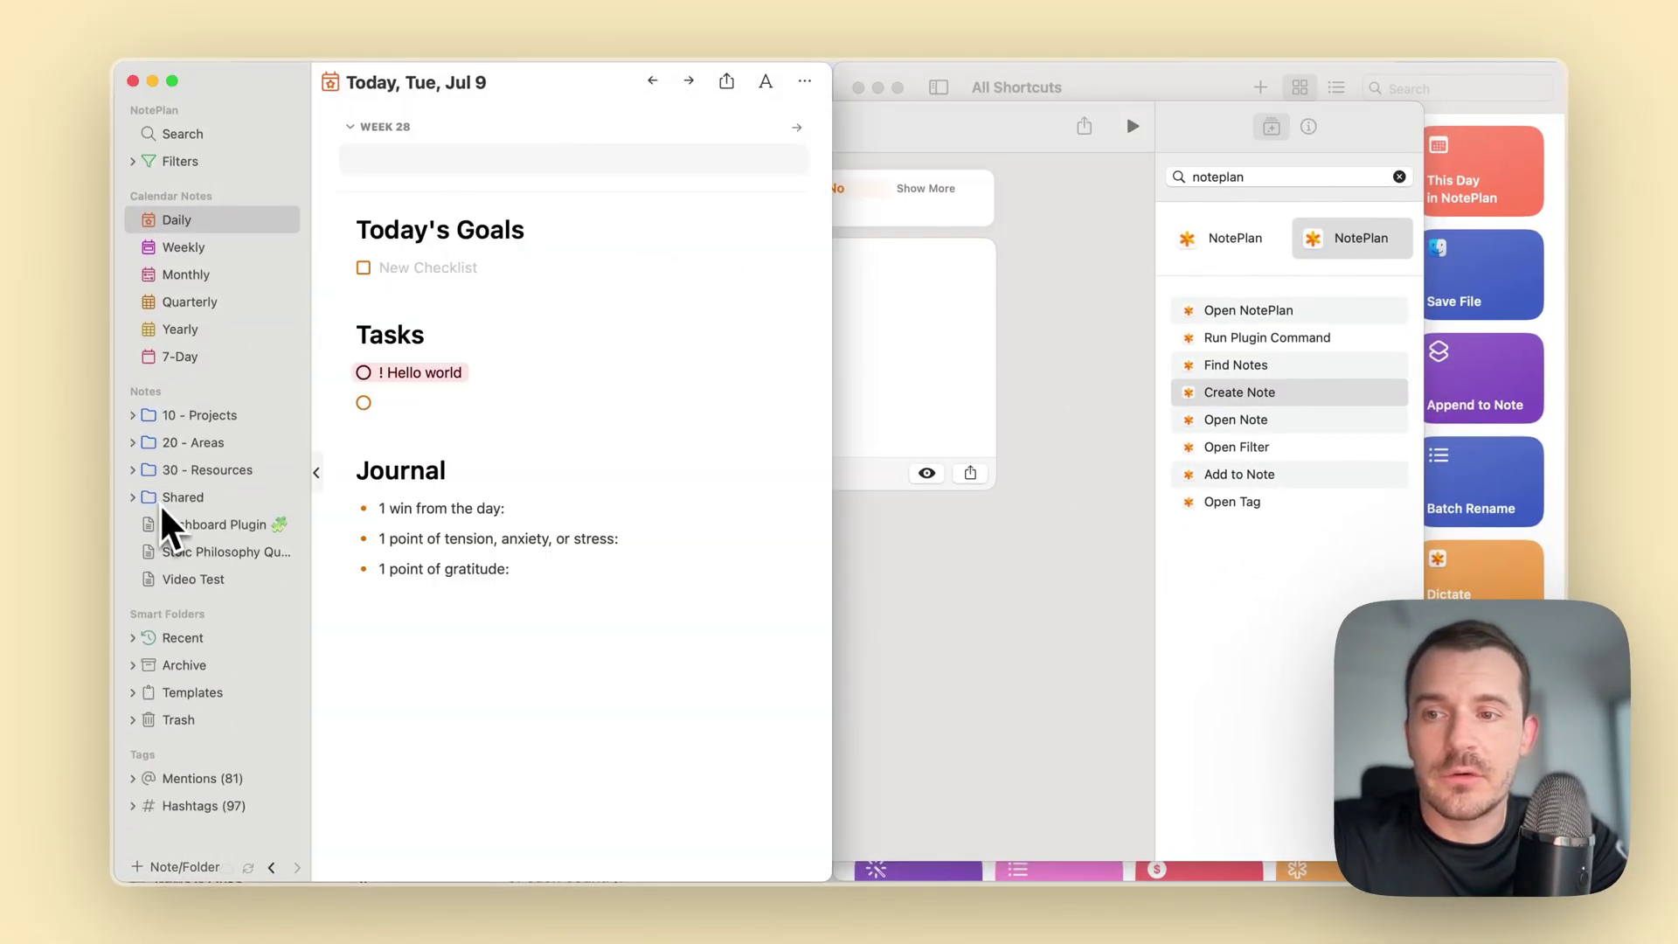
{"action": "left_click", "coordinate": [194, 579]}
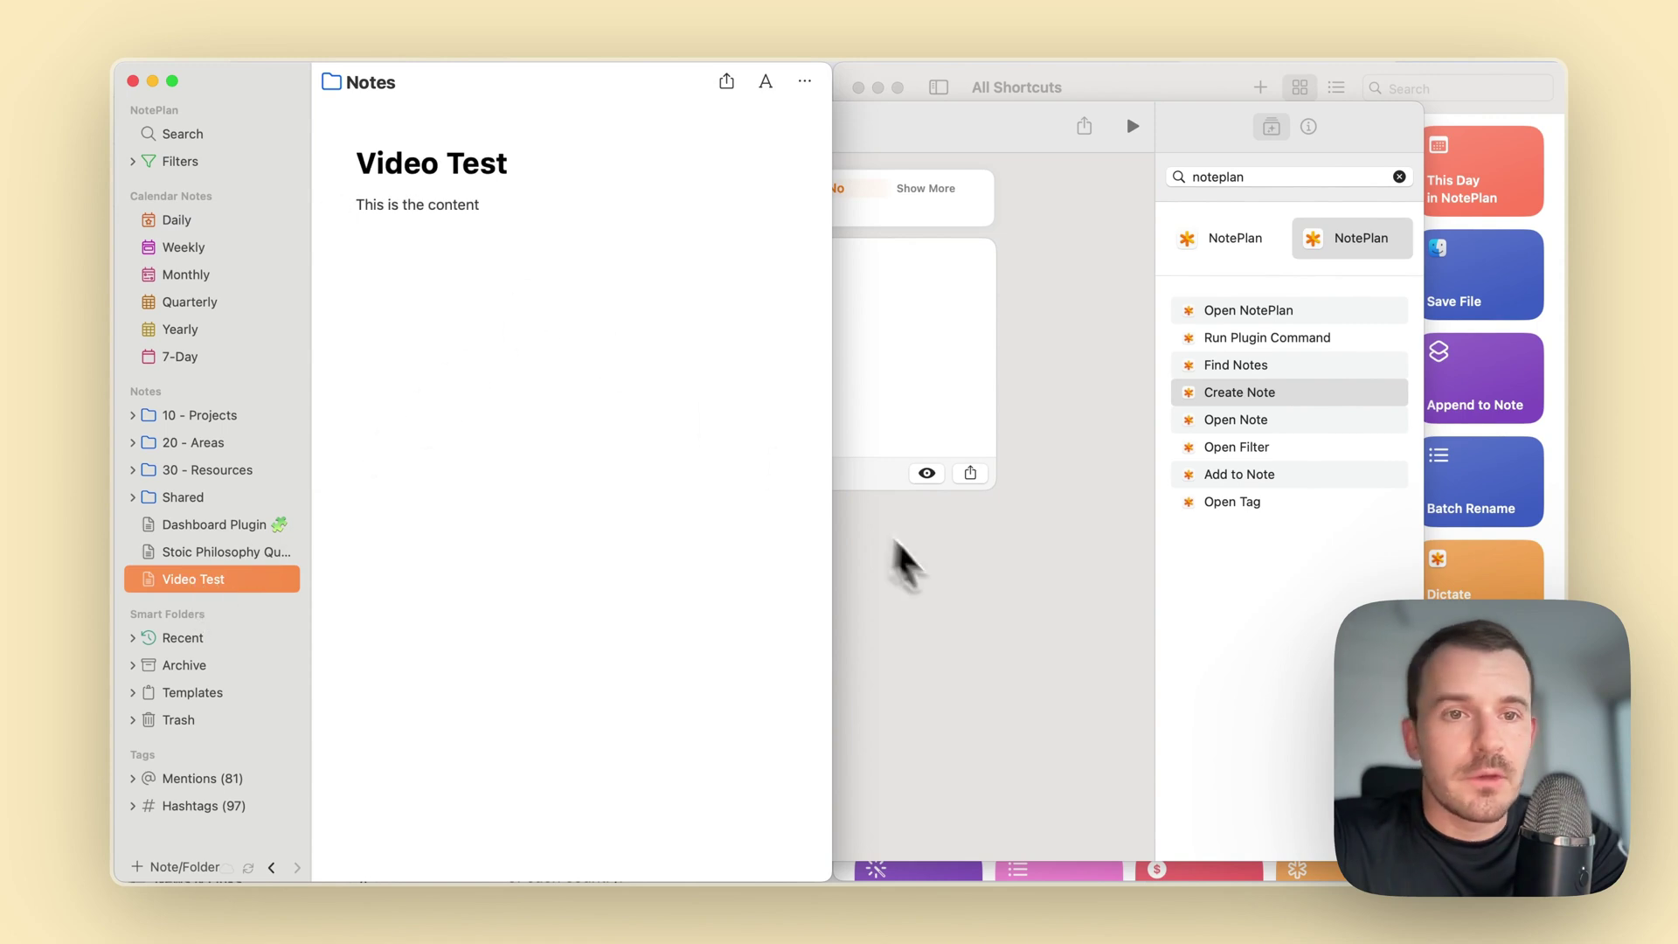
{"action": "left_click", "coordinate": [960, 585]}
{"action": "left_click", "coordinate": [984, 189]}
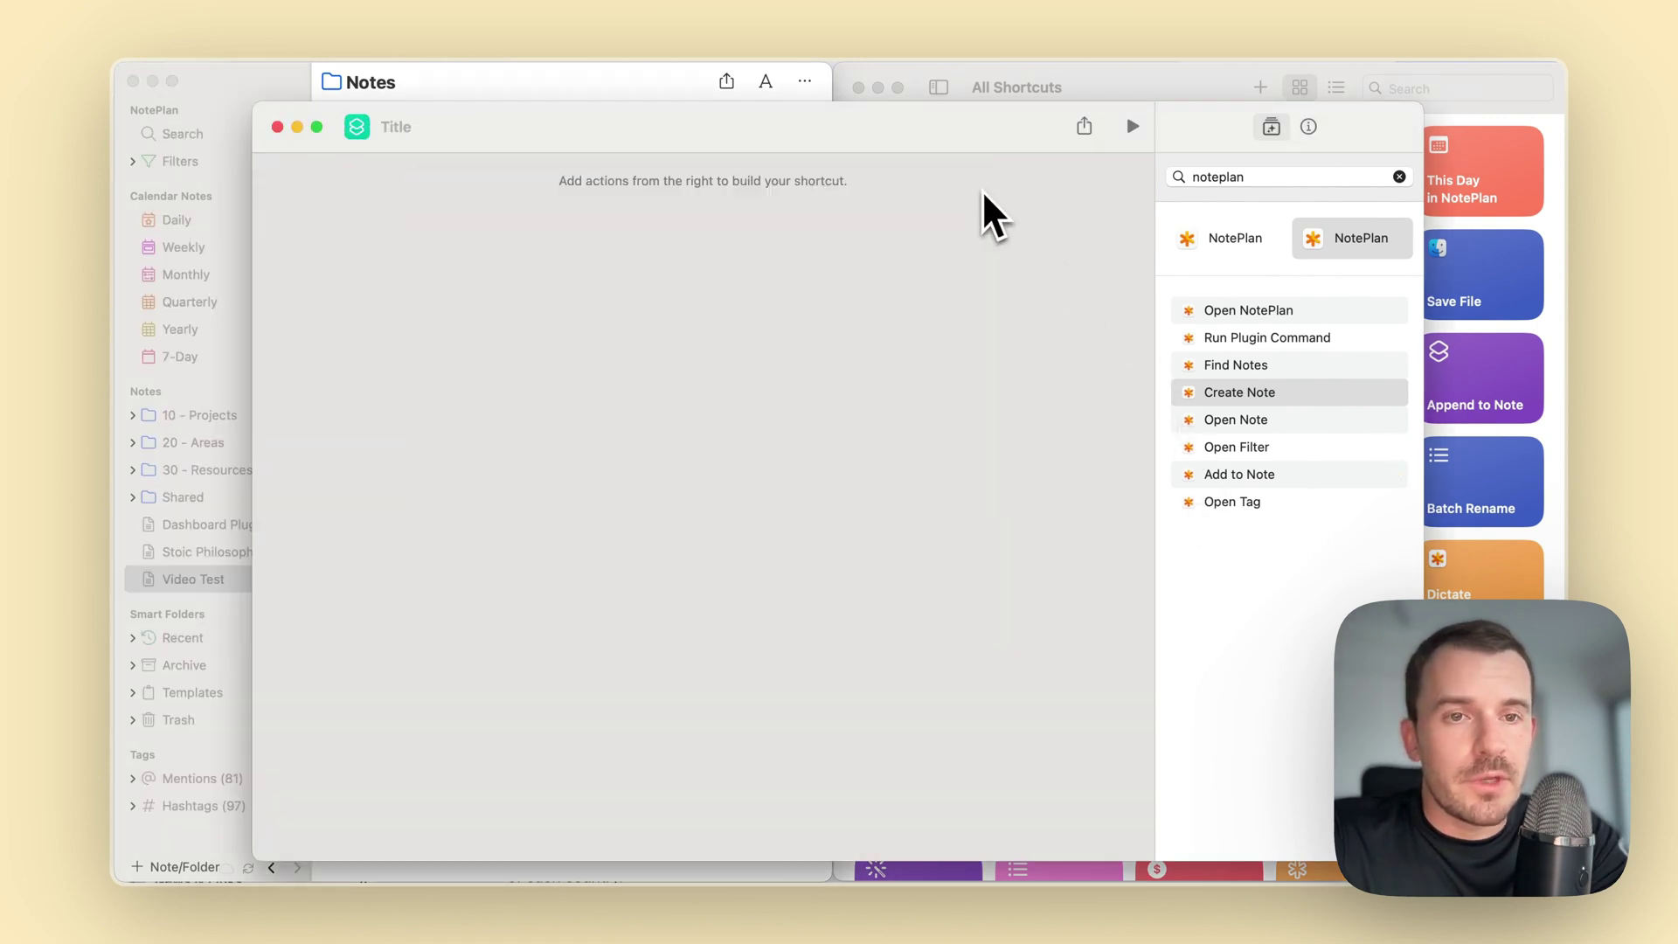
Add a Find Notes action with a Content contains filter.
{"action": "left_click", "coordinate": [1275, 369]}
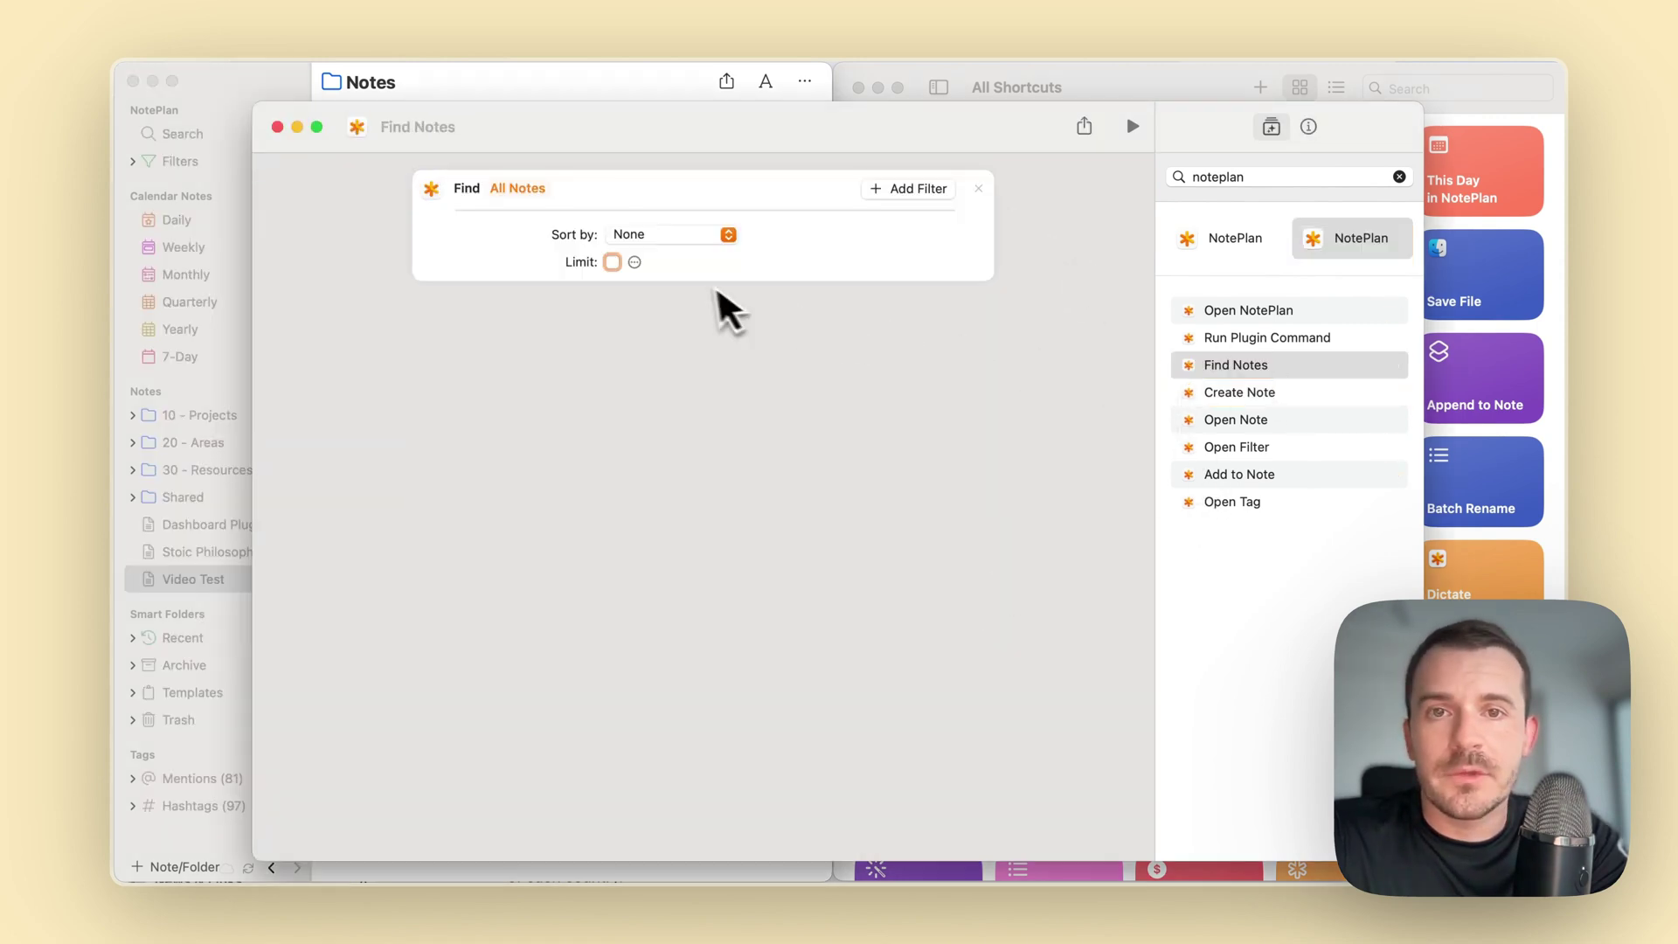
{"action": "left_click", "coordinate": [873, 190]}
{"action": "left_click", "coordinate": [481, 222]}
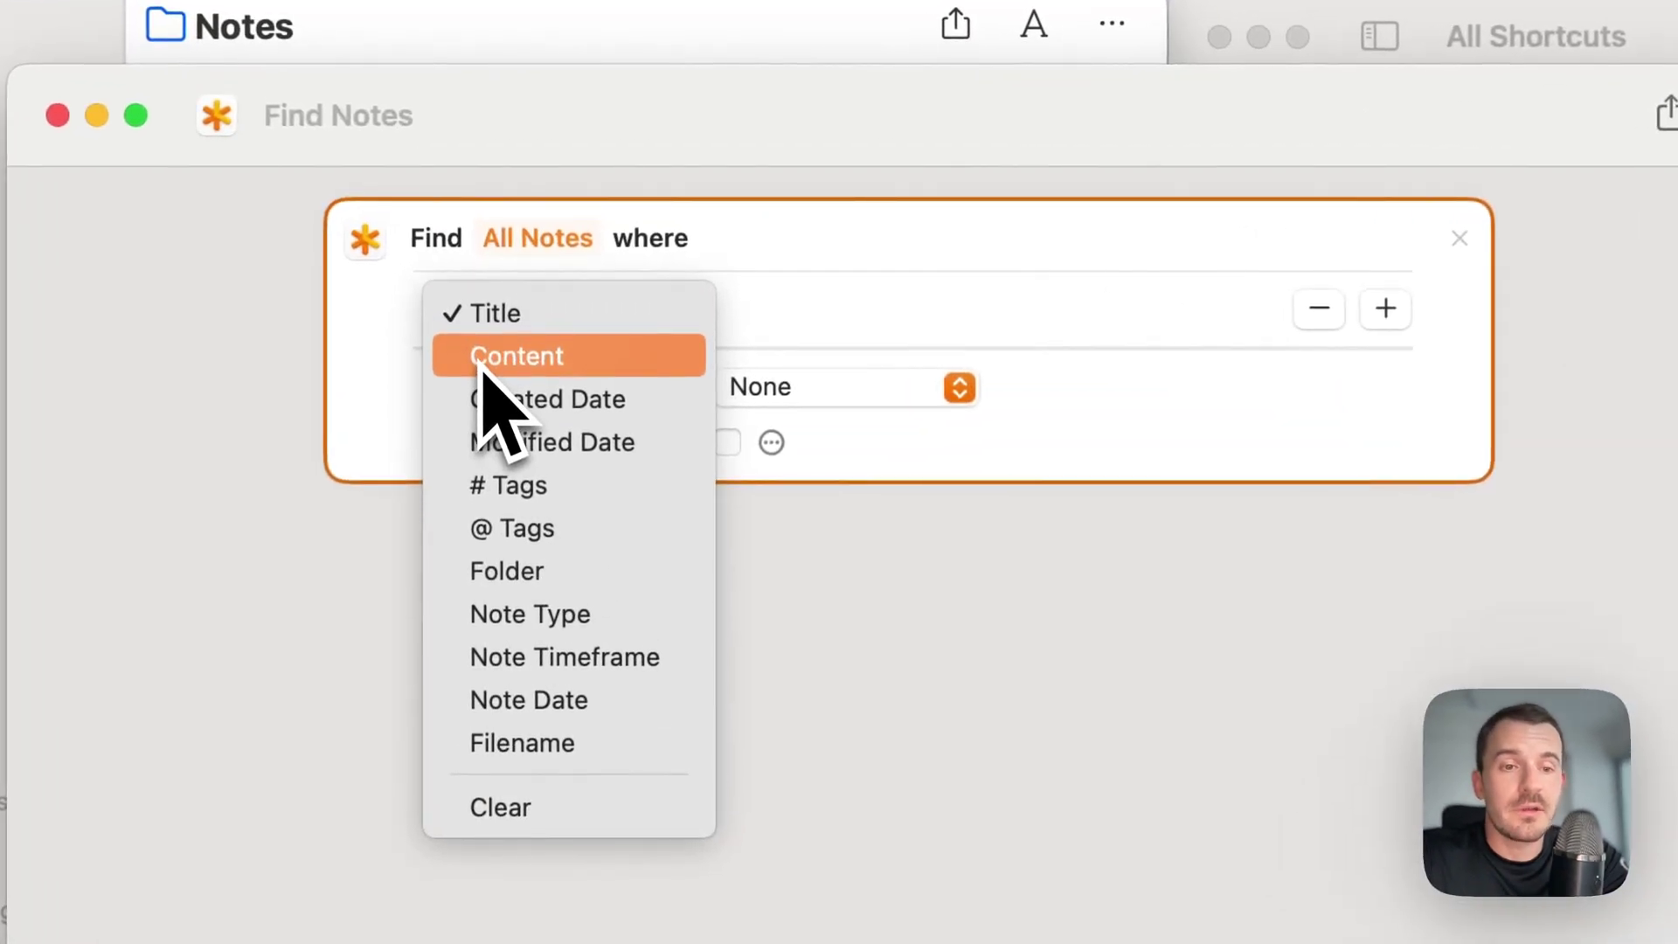
{"action": "left_click", "coordinate": [482, 362]}
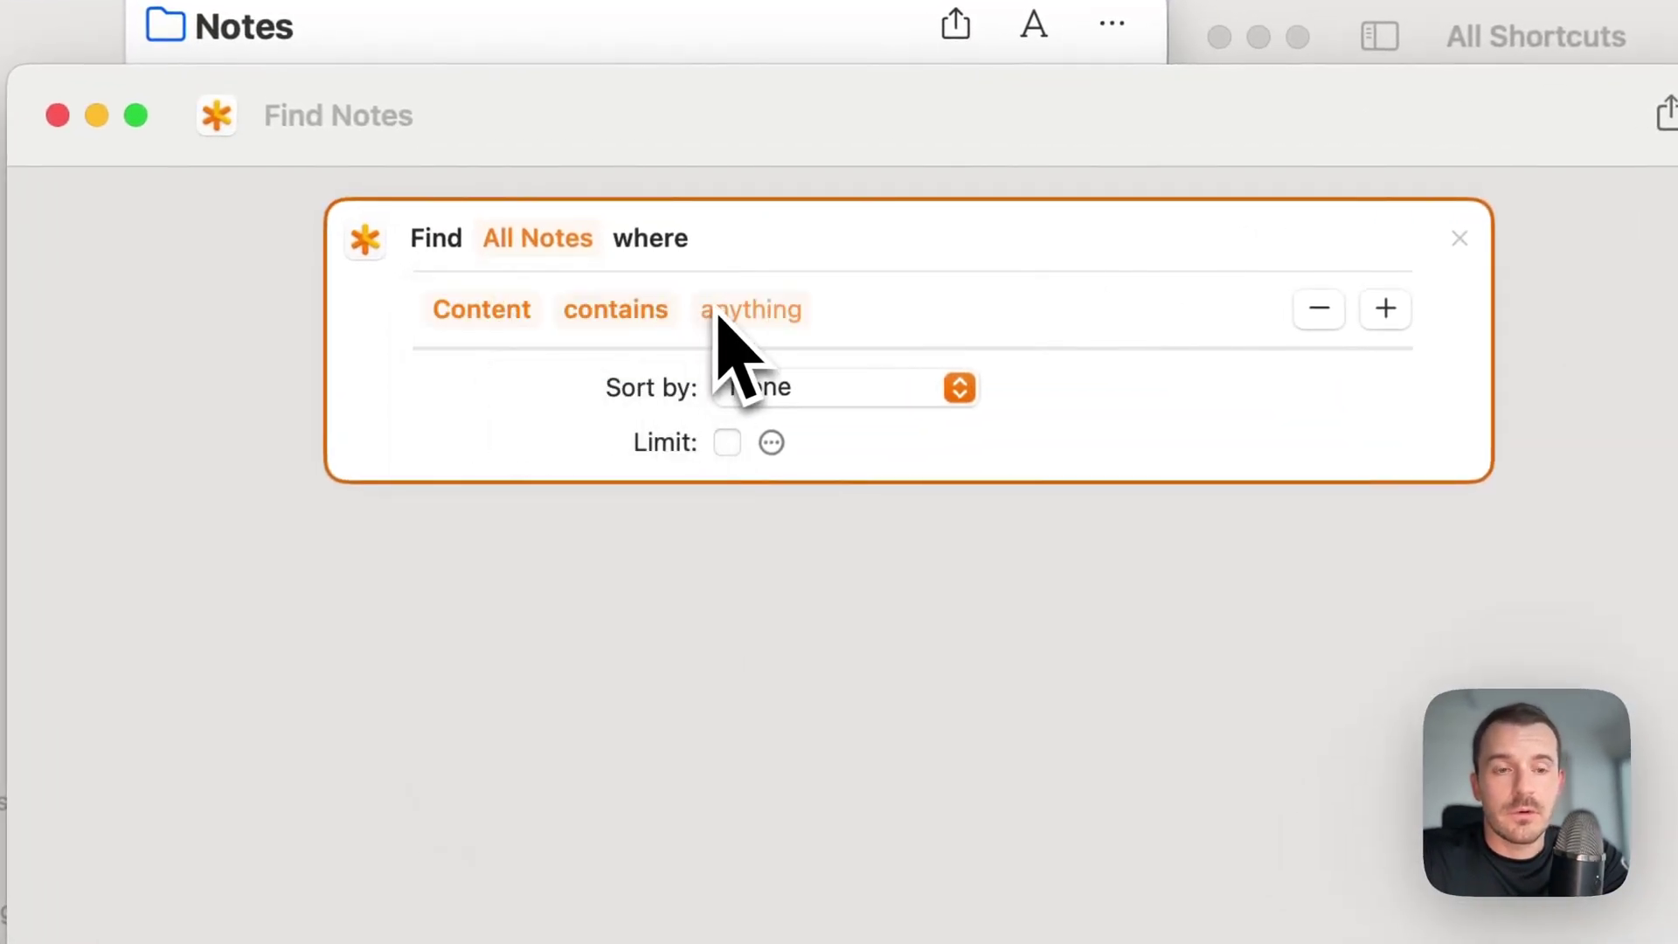
{"action": "left_click", "coordinate": [659, 313]}
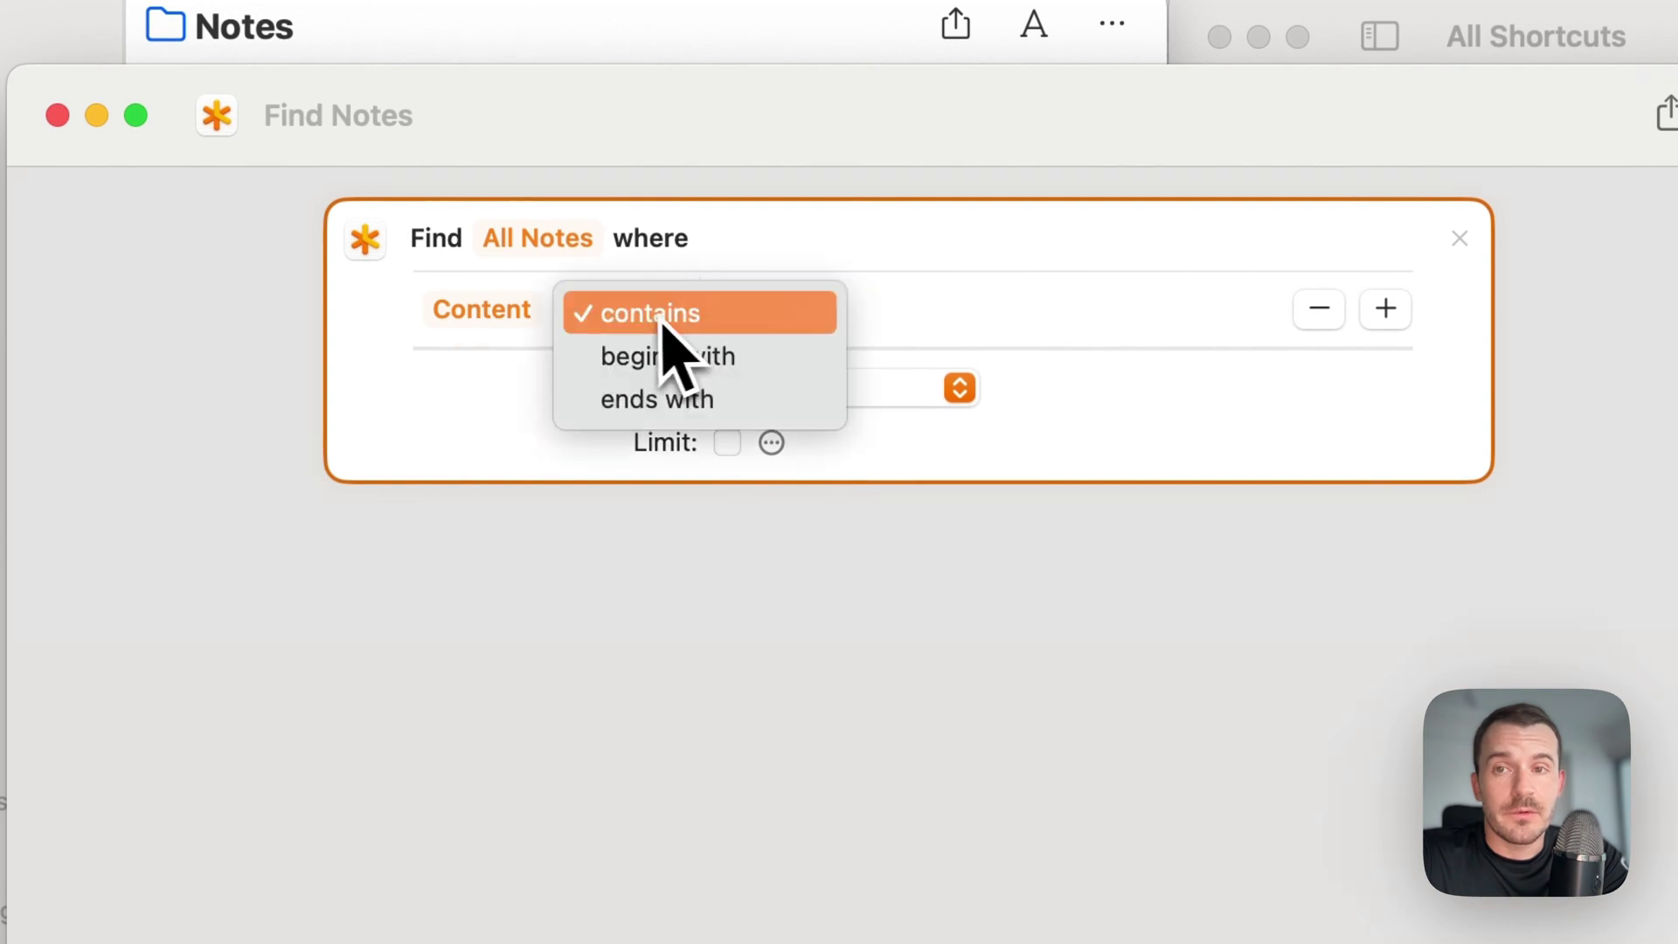
{"action": "left_click", "coordinate": [778, 616]}
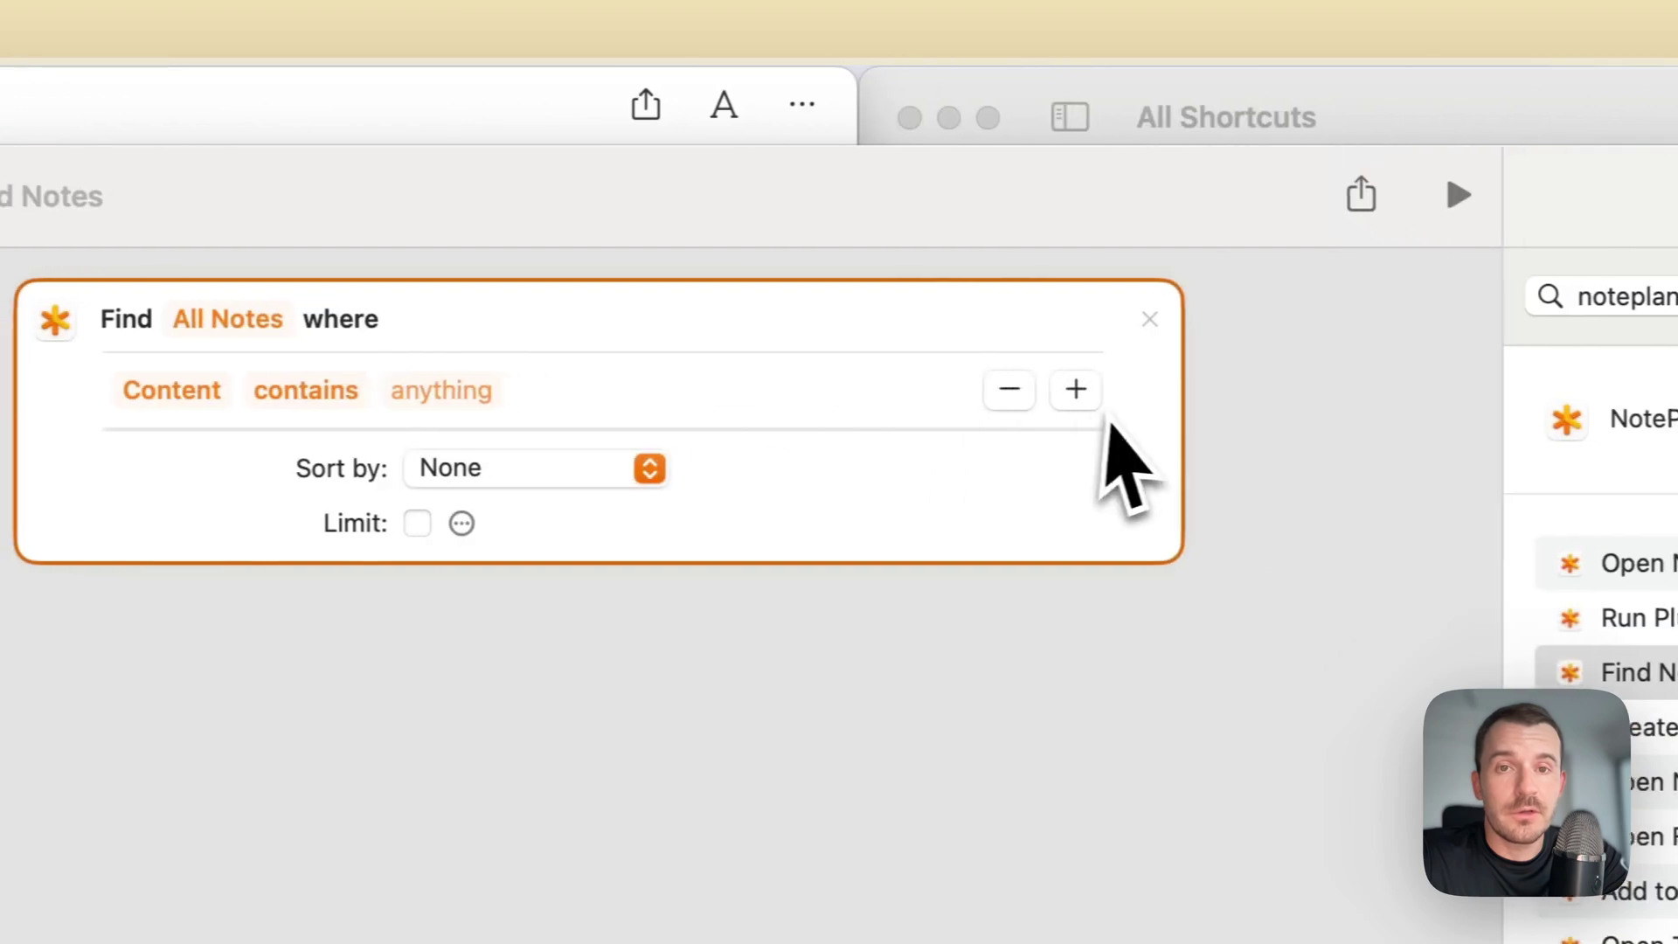
Add two more conditions, make the third Modified Date, and match Any of them.
{"action": "left_click", "coordinate": [1077, 391]}
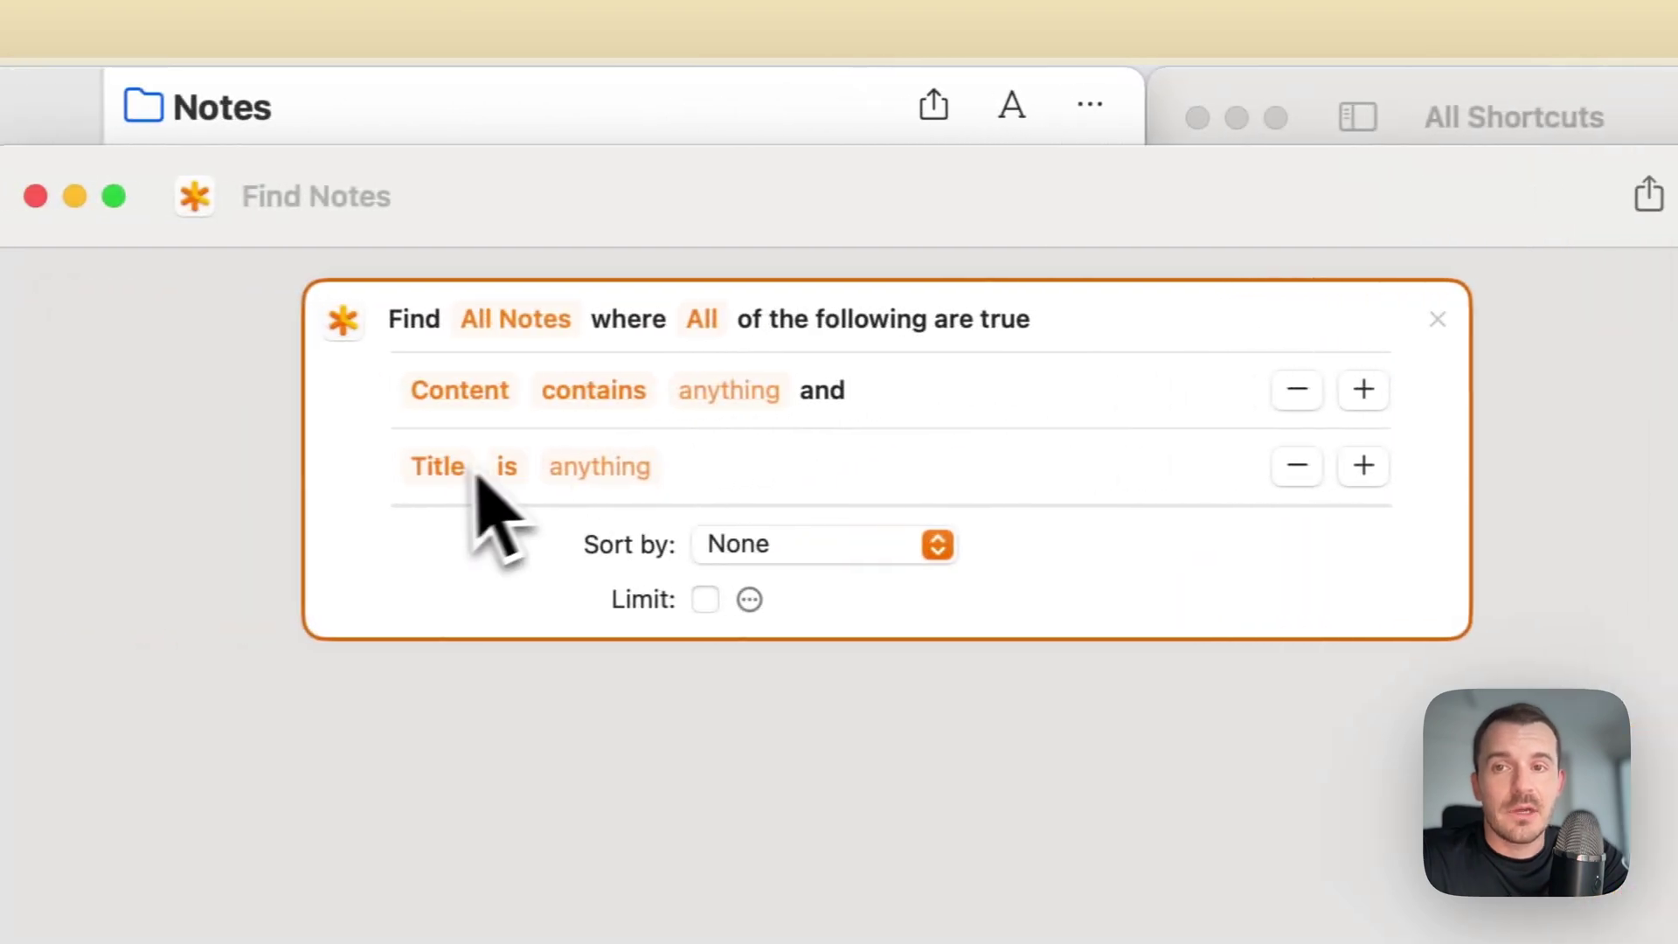
{"action": "left_click", "coordinate": [1363, 465]}
{"action": "left_click", "coordinate": [438, 543]}
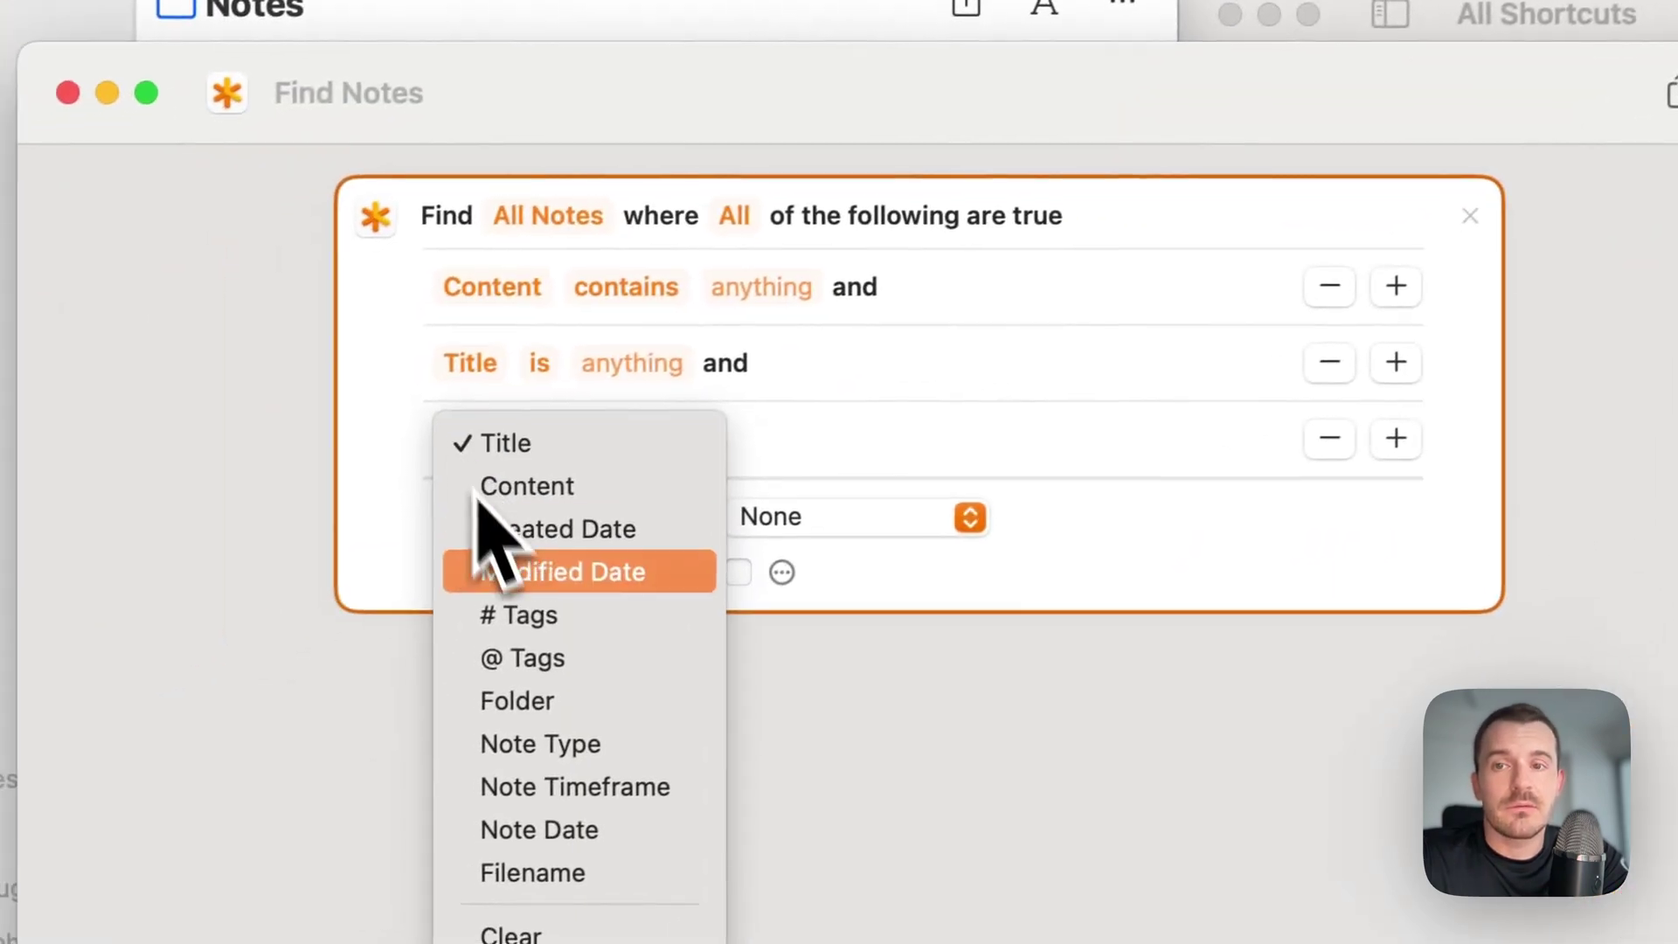
{"action": "left_click", "coordinate": [524, 572]}
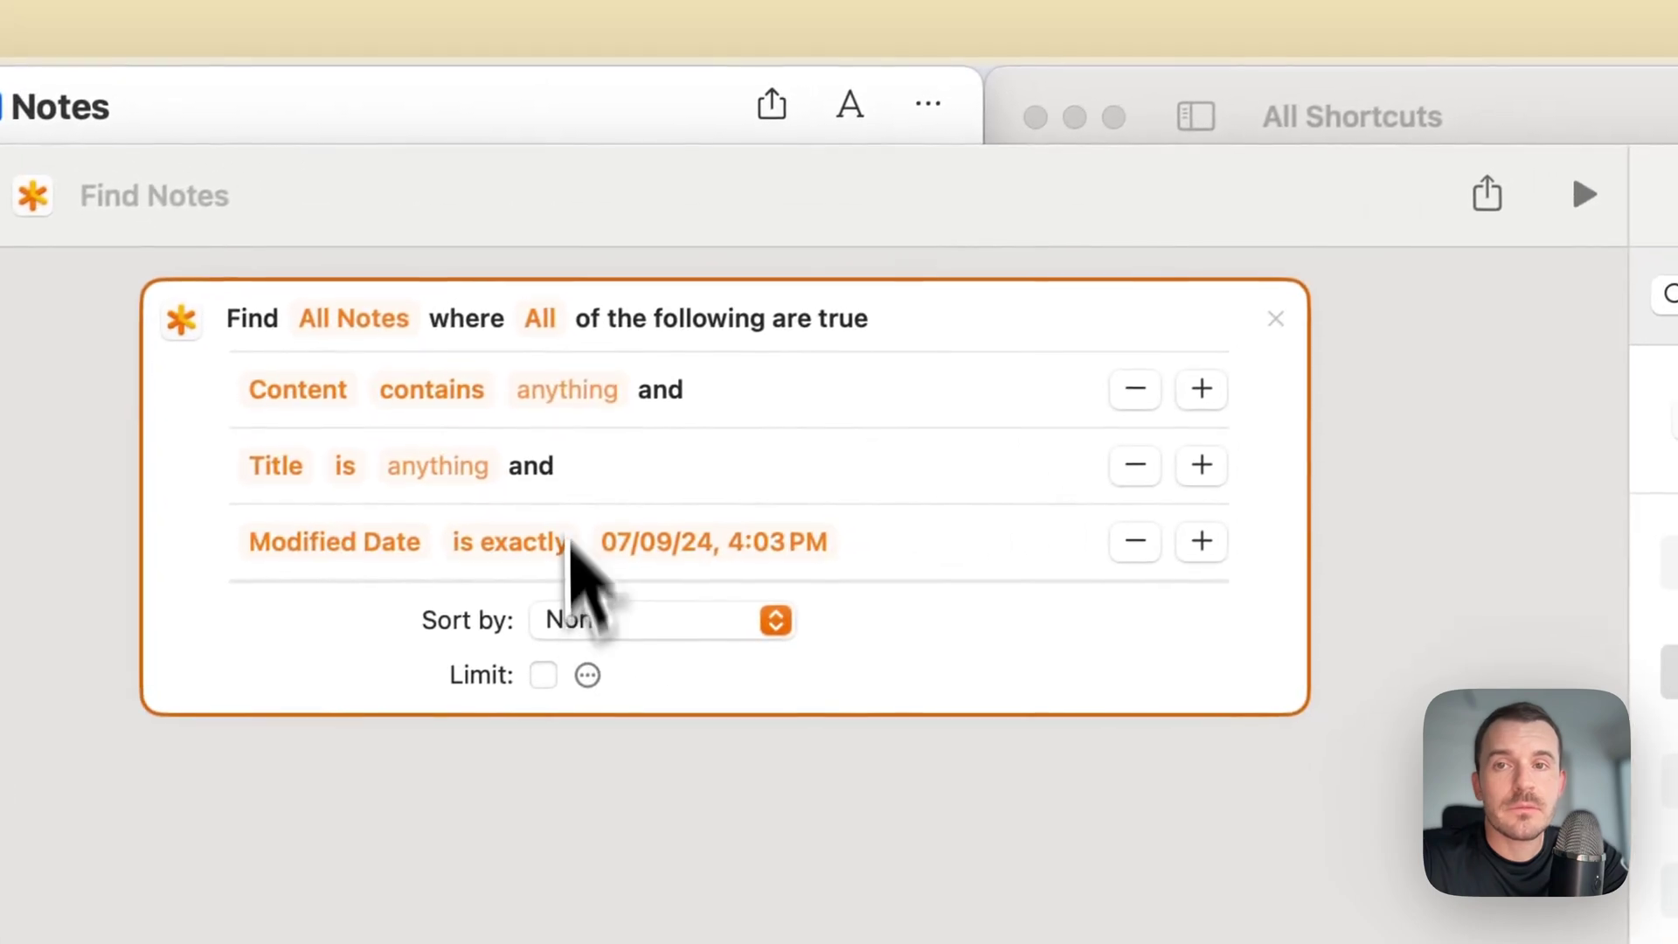
{"action": "left_click", "coordinate": [659, 256]}
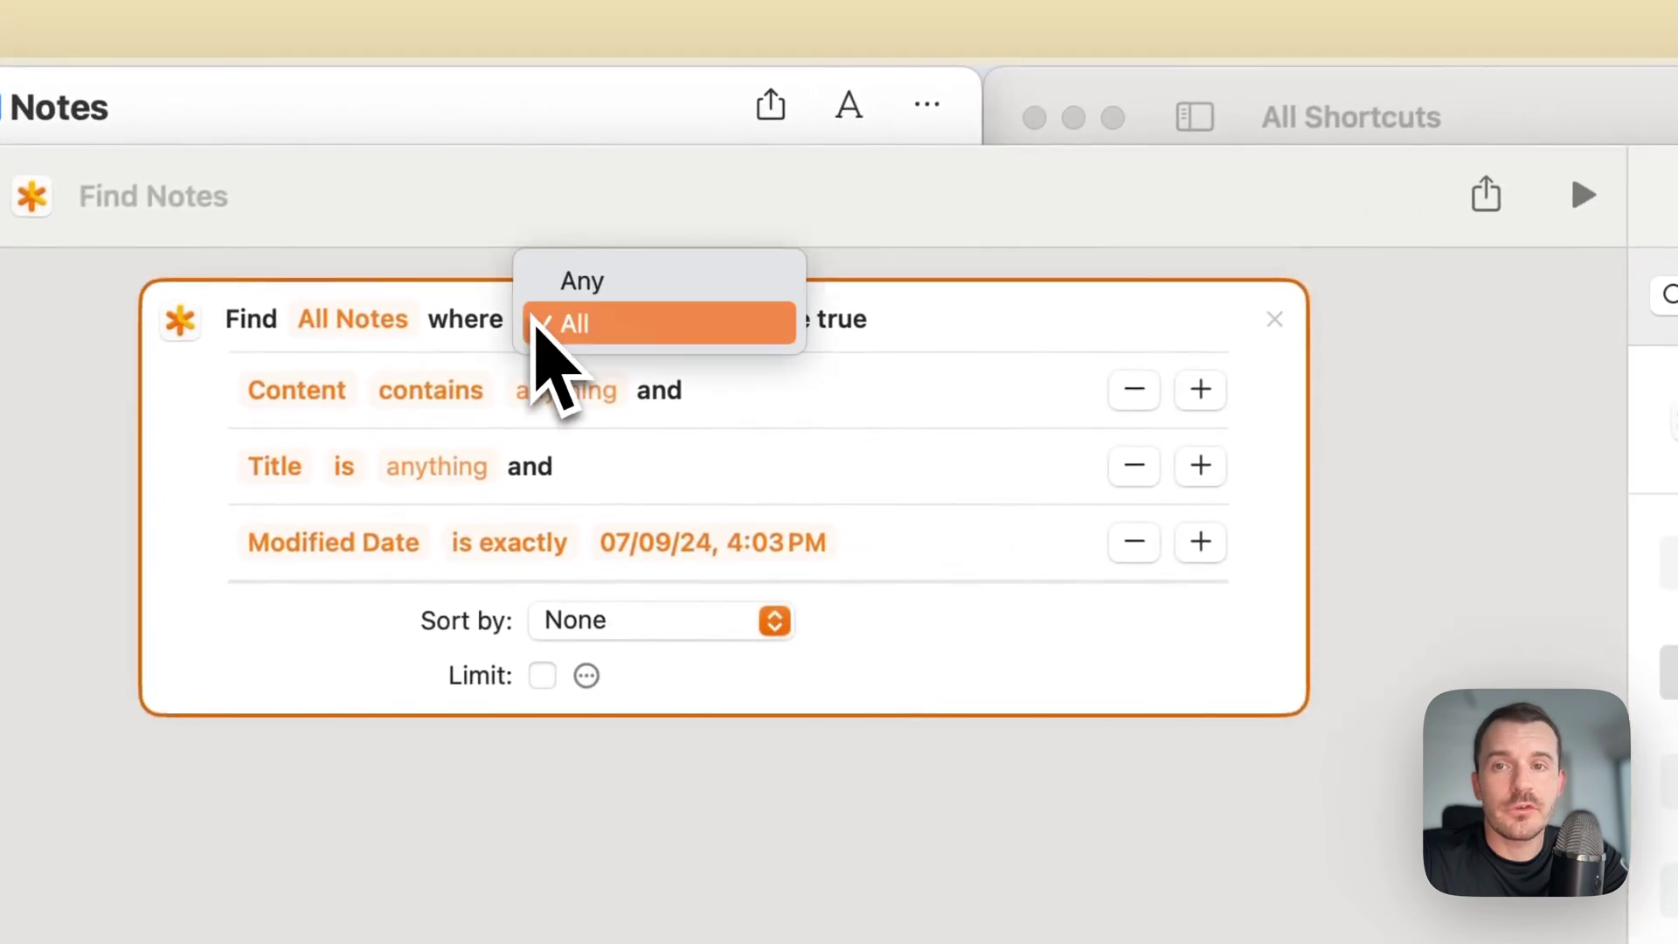
{"action": "left_click", "coordinate": [587, 288]}
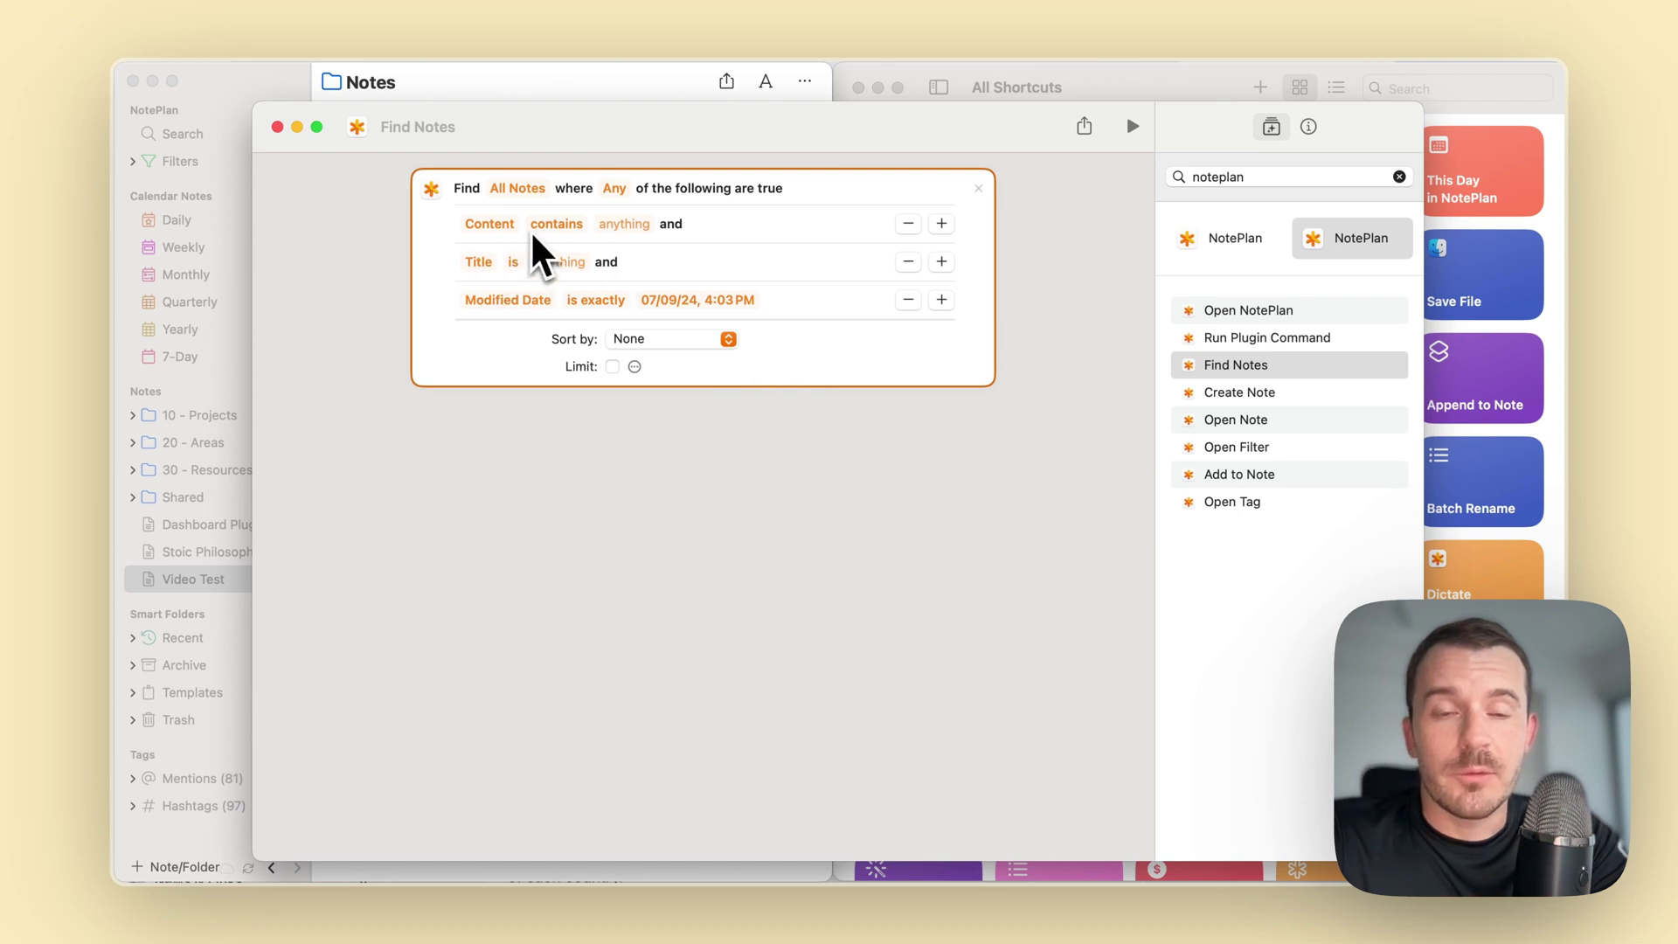
Replace Find Notes with an Open Today action and run it, bringing up the Tue, Jul 9 note.
{"action": "left_click", "coordinate": [979, 190]}
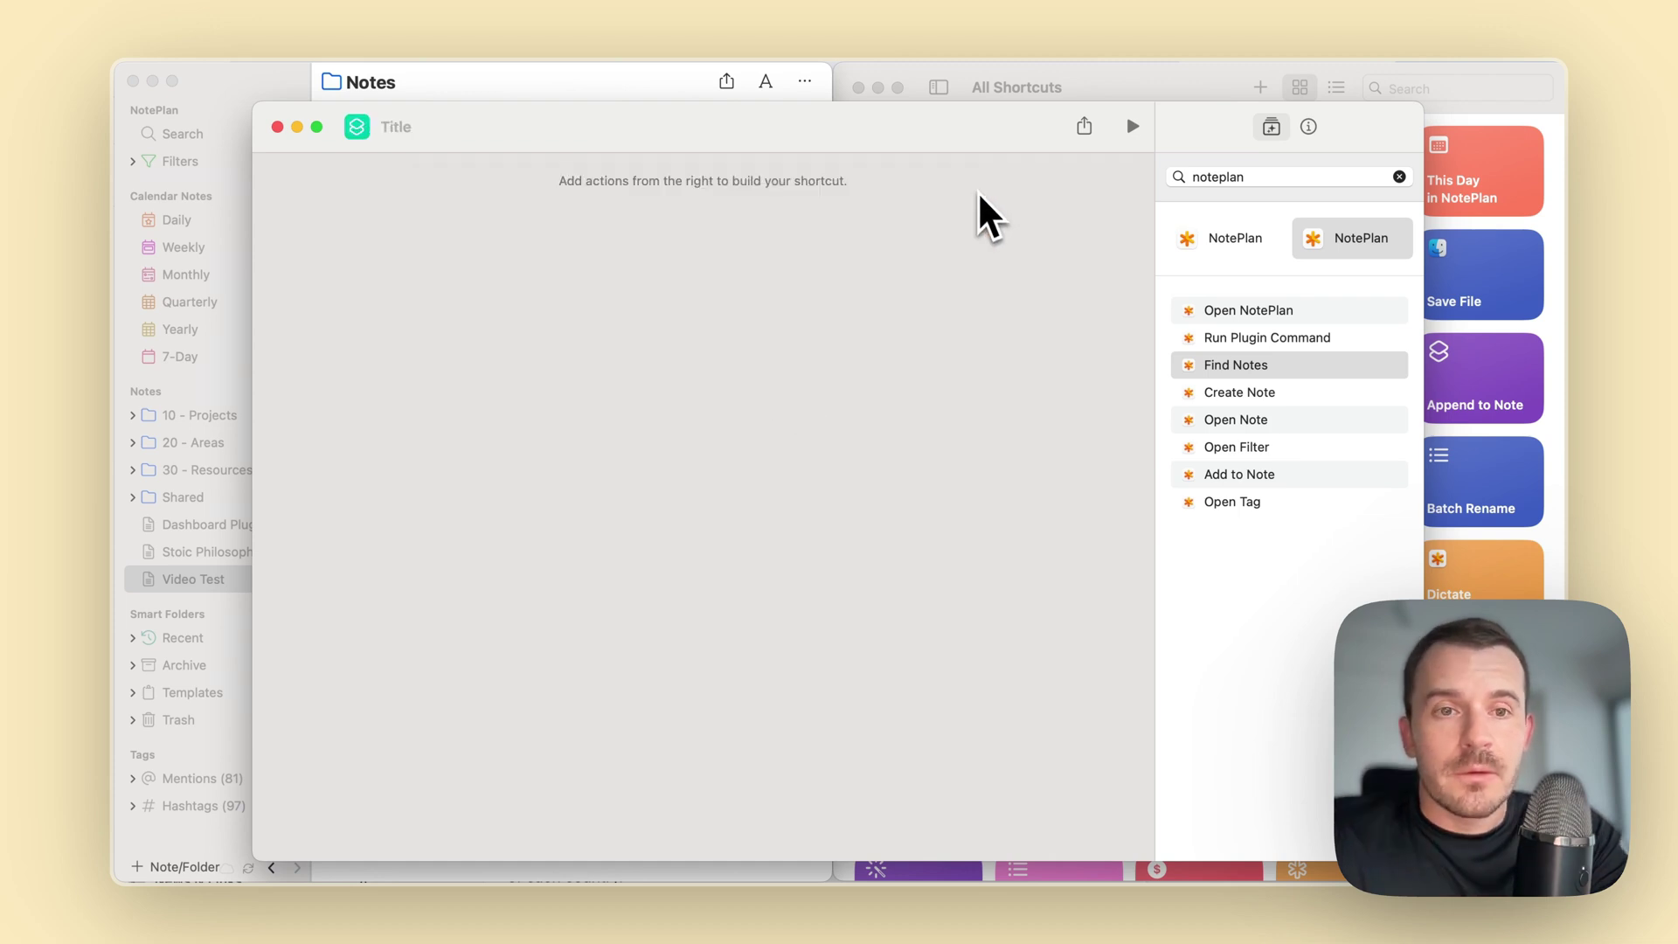
{"action": "left_click_drag", "start_coordinate": [1232, 420], "coordinate": [691, 215]}
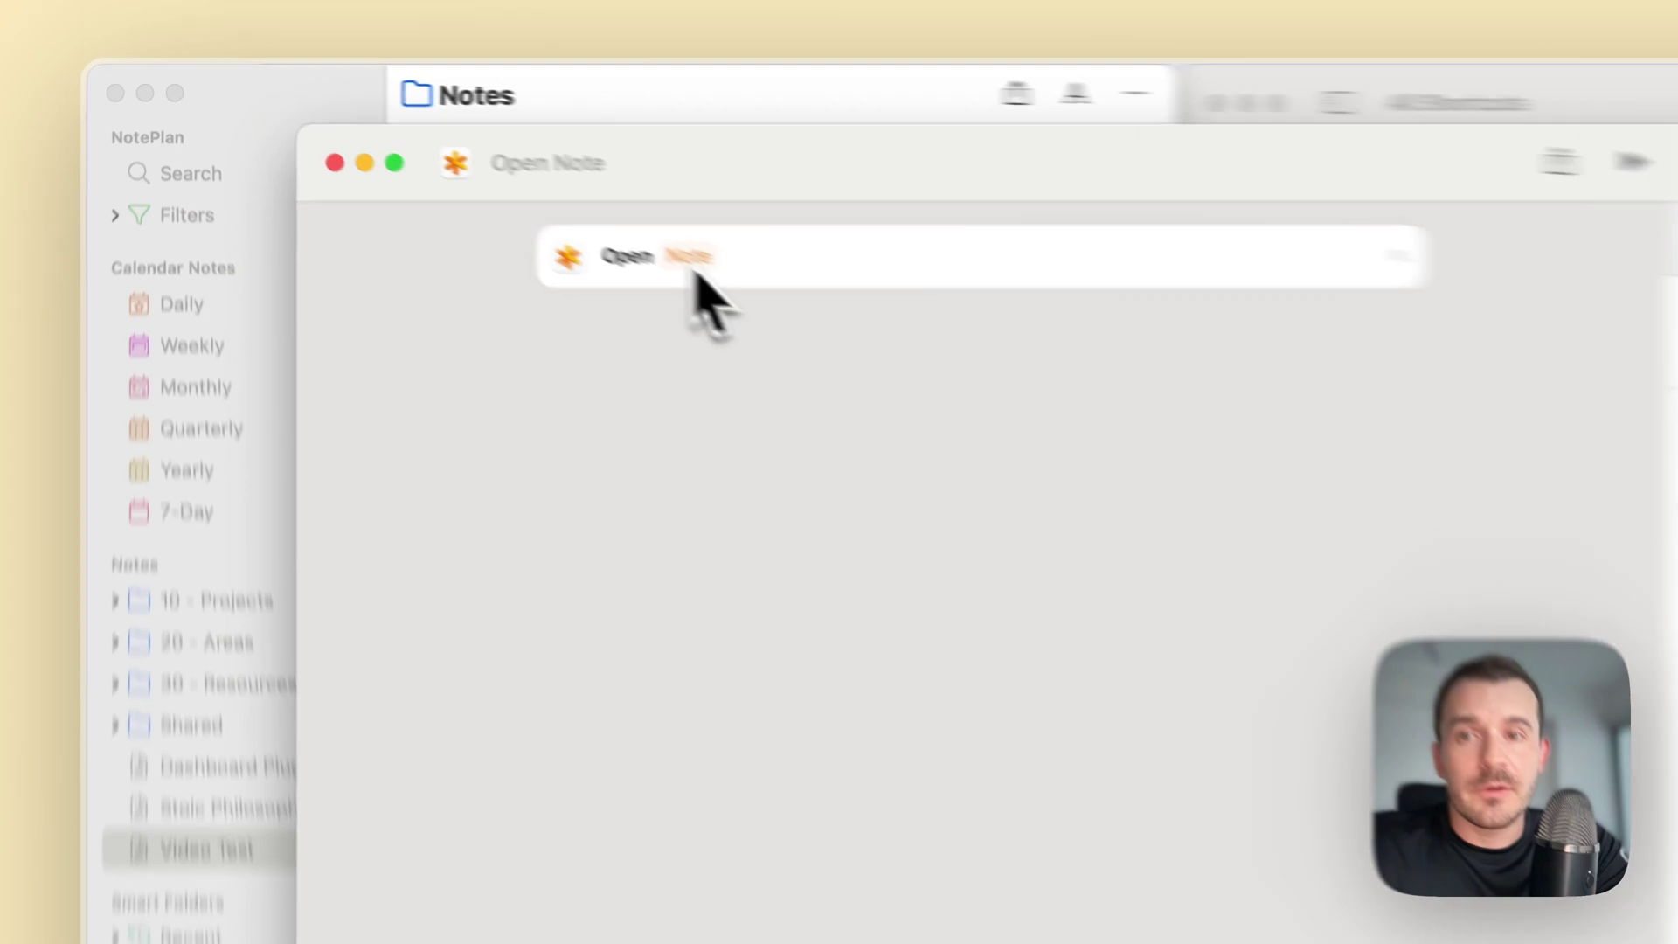
{"action": "left_click", "coordinate": [514, 190]}
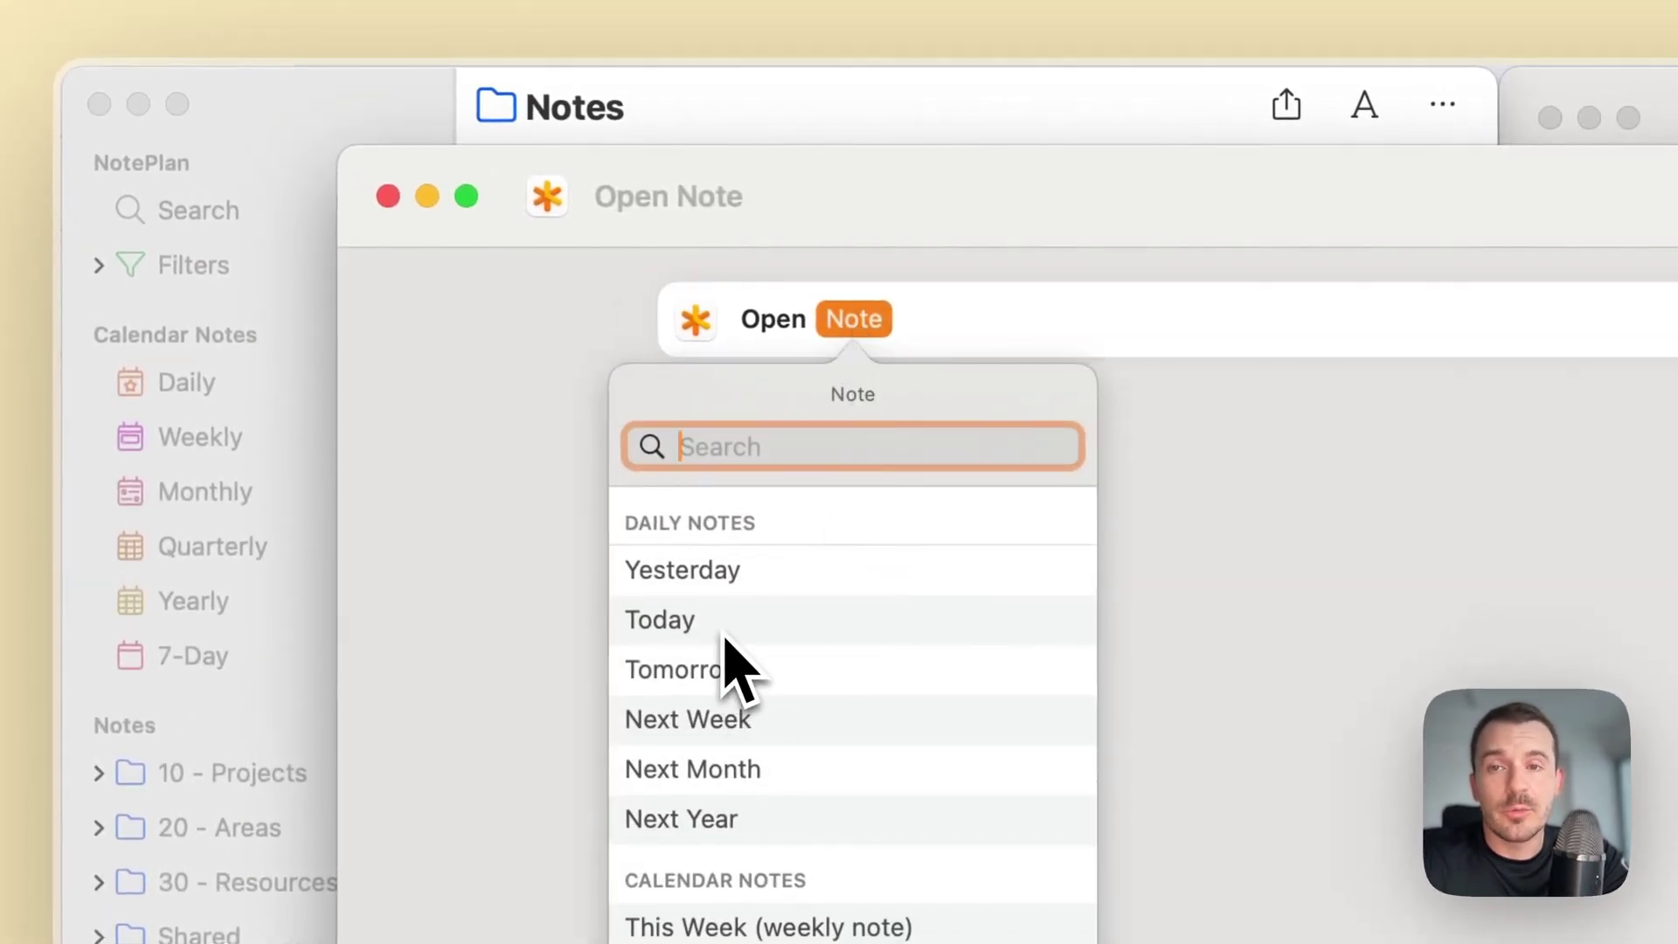
{"action": "left_click", "coordinate": [682, 619]}
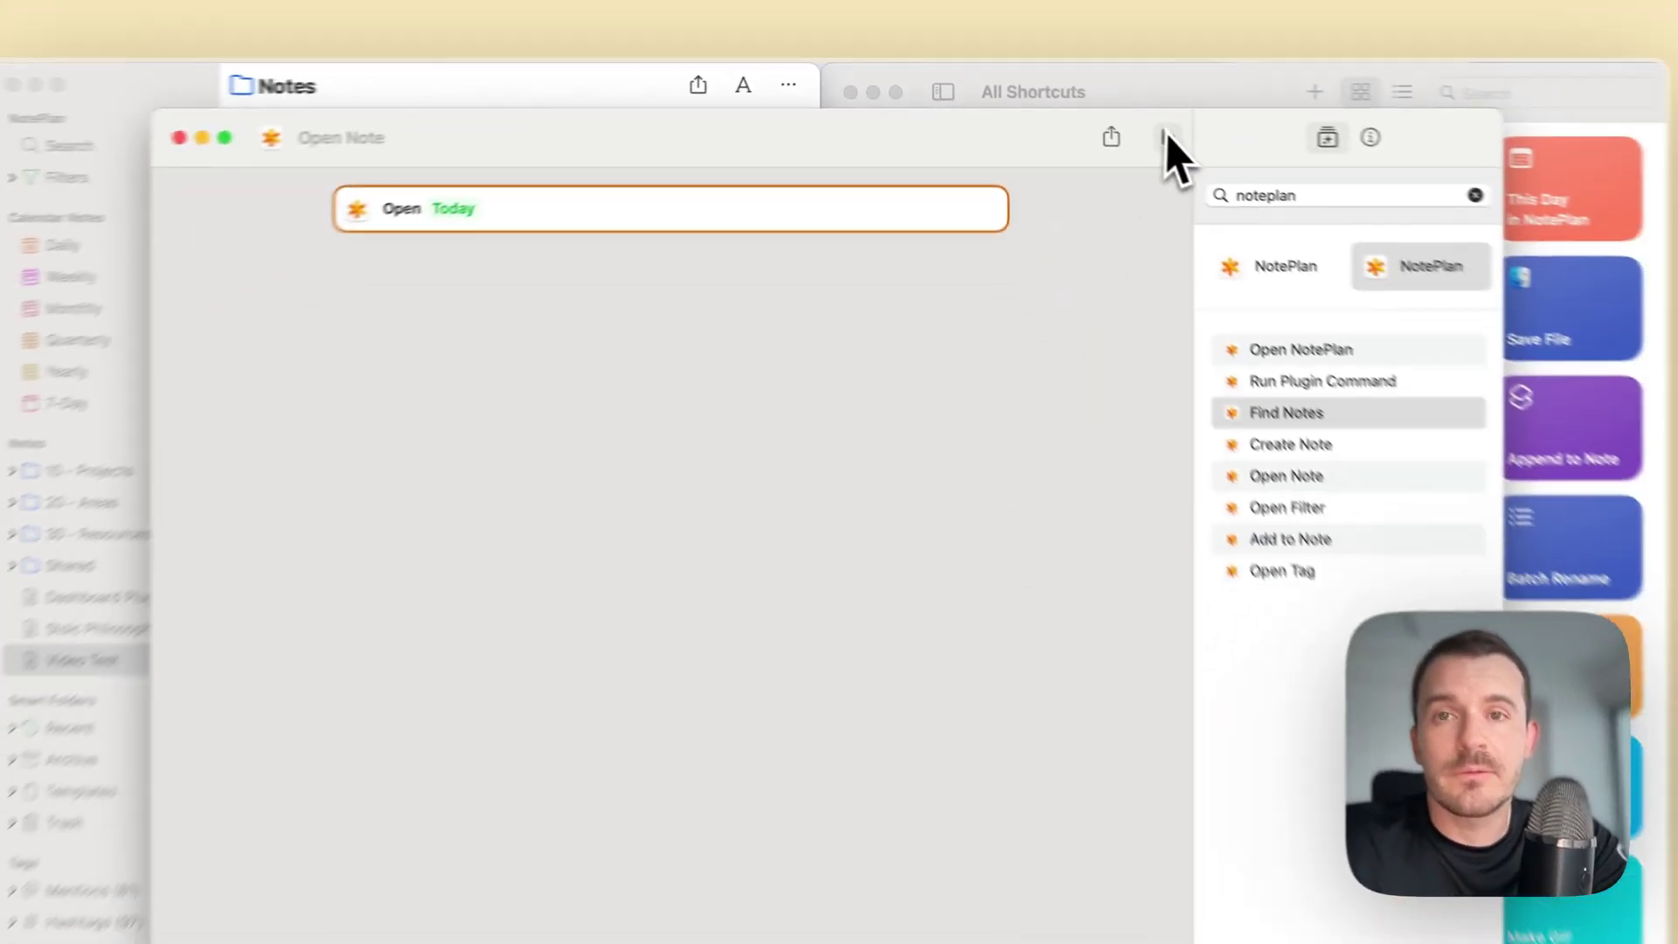
{"action": "left_click", "coordinate": [1167, 137]}
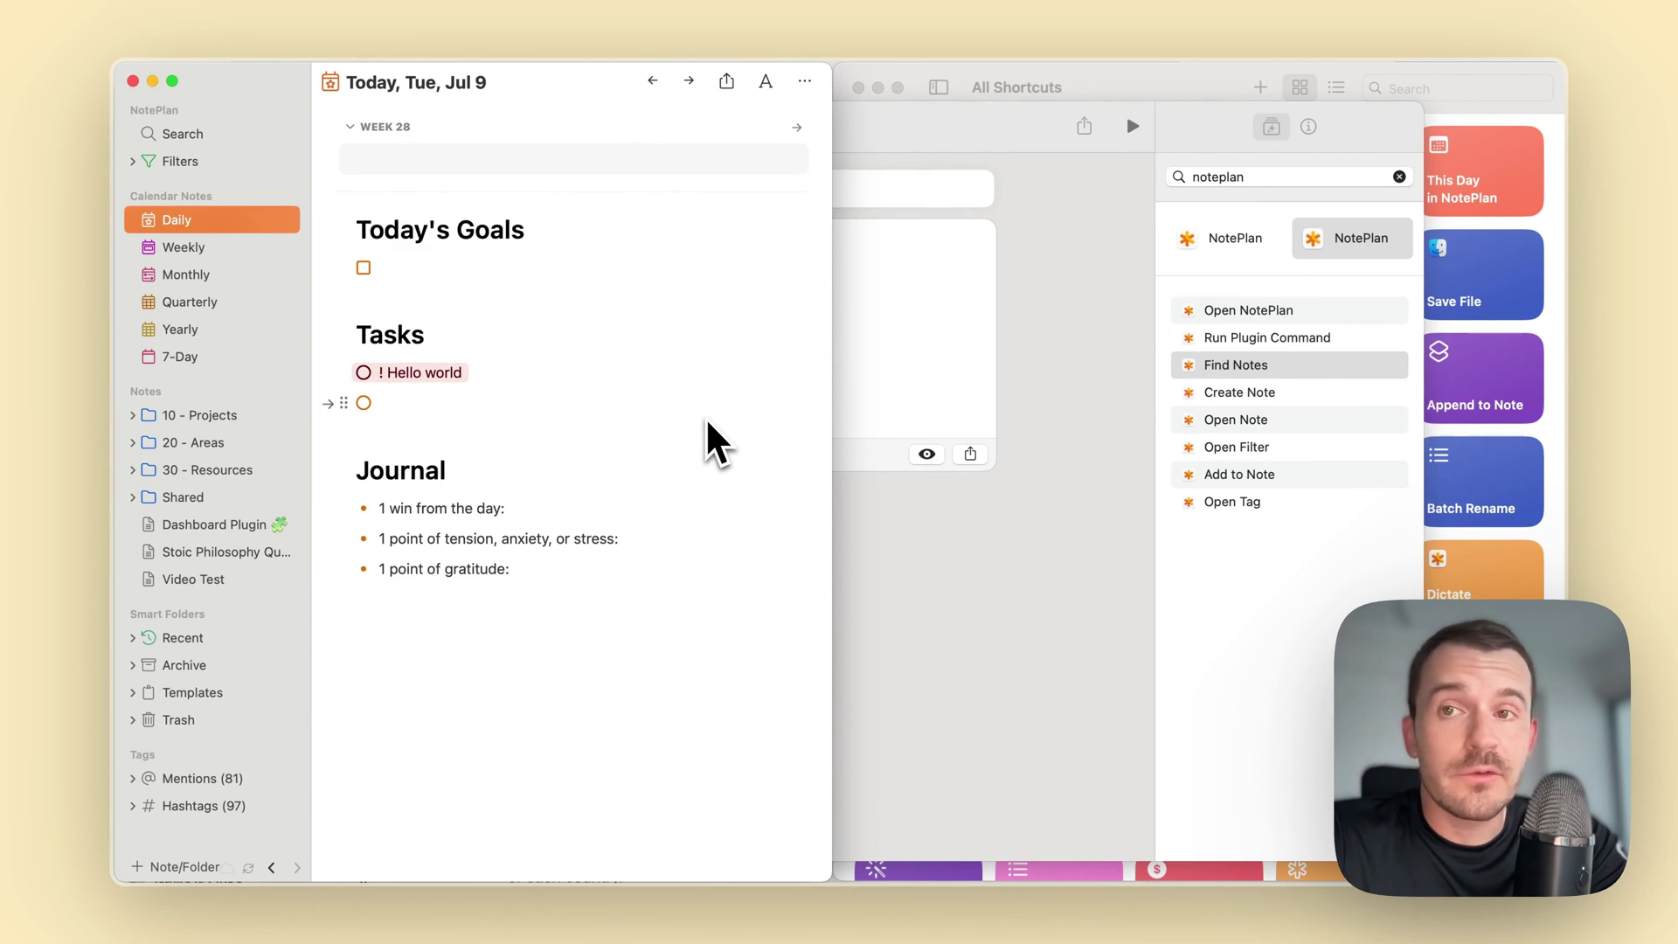
{"action": "left_click", "coordinate": [974, 555]}
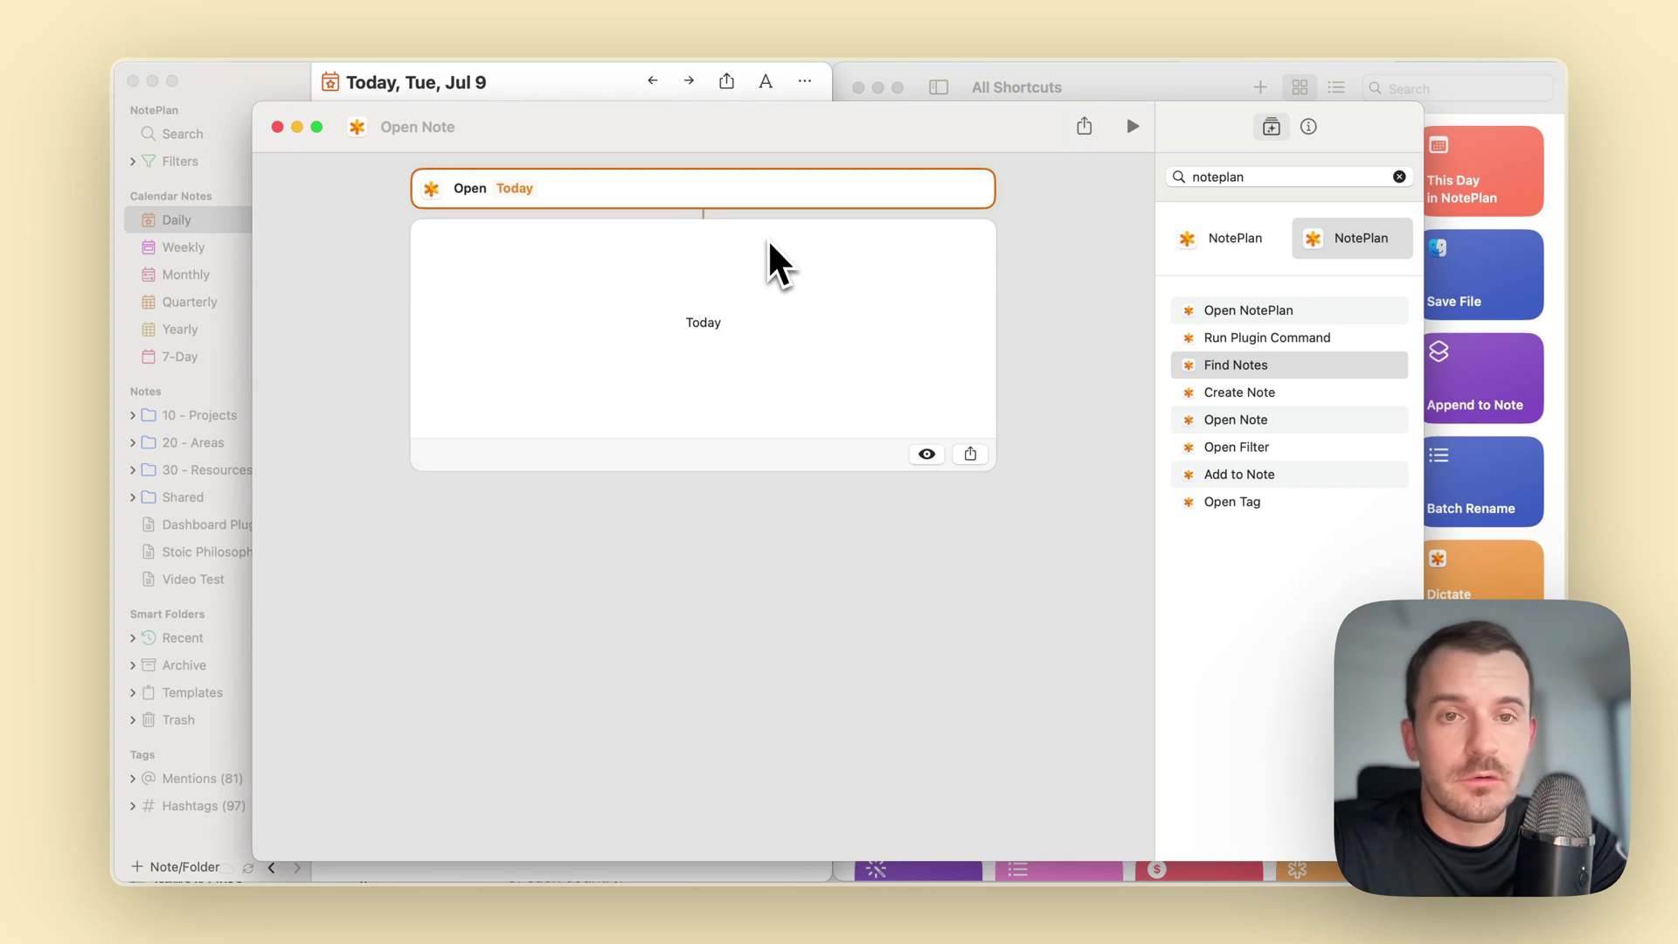
Add a Find All Notes step above Open Today and test-run the shortcut.
{"action": "left_click_drag", "start_coordinate": [1197, 365], "coordinate": [627, 194]}
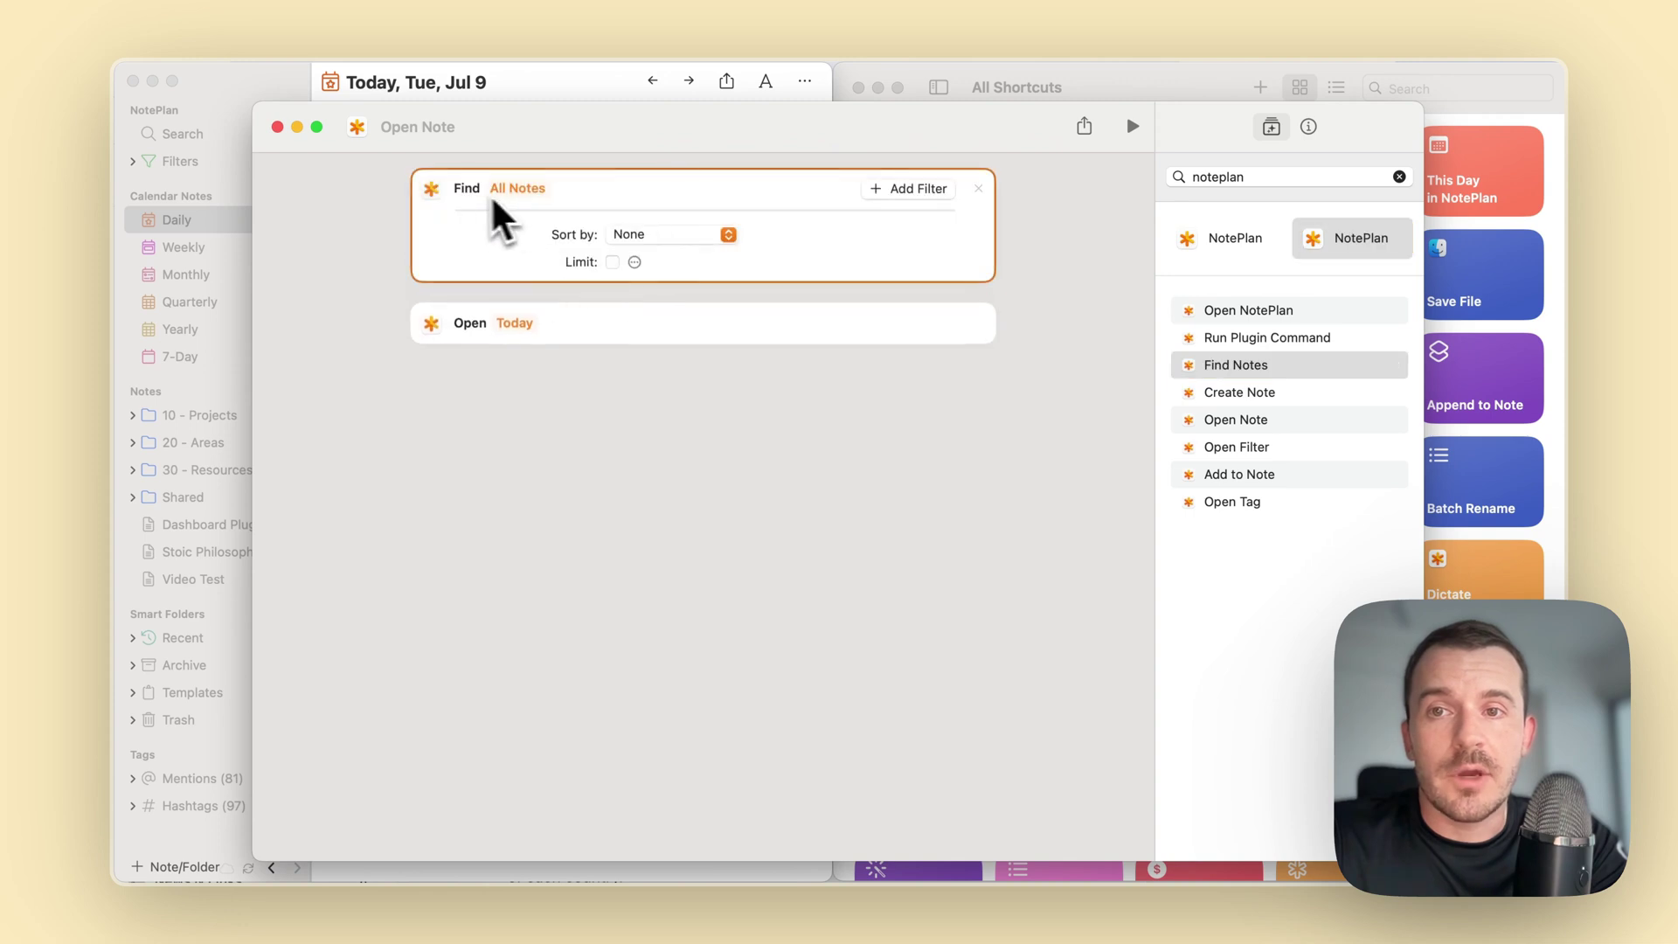
{"action": "left_click", "coordinate": [511, 191]}
{"action": "left_click", "coordinate": [497, 262]}
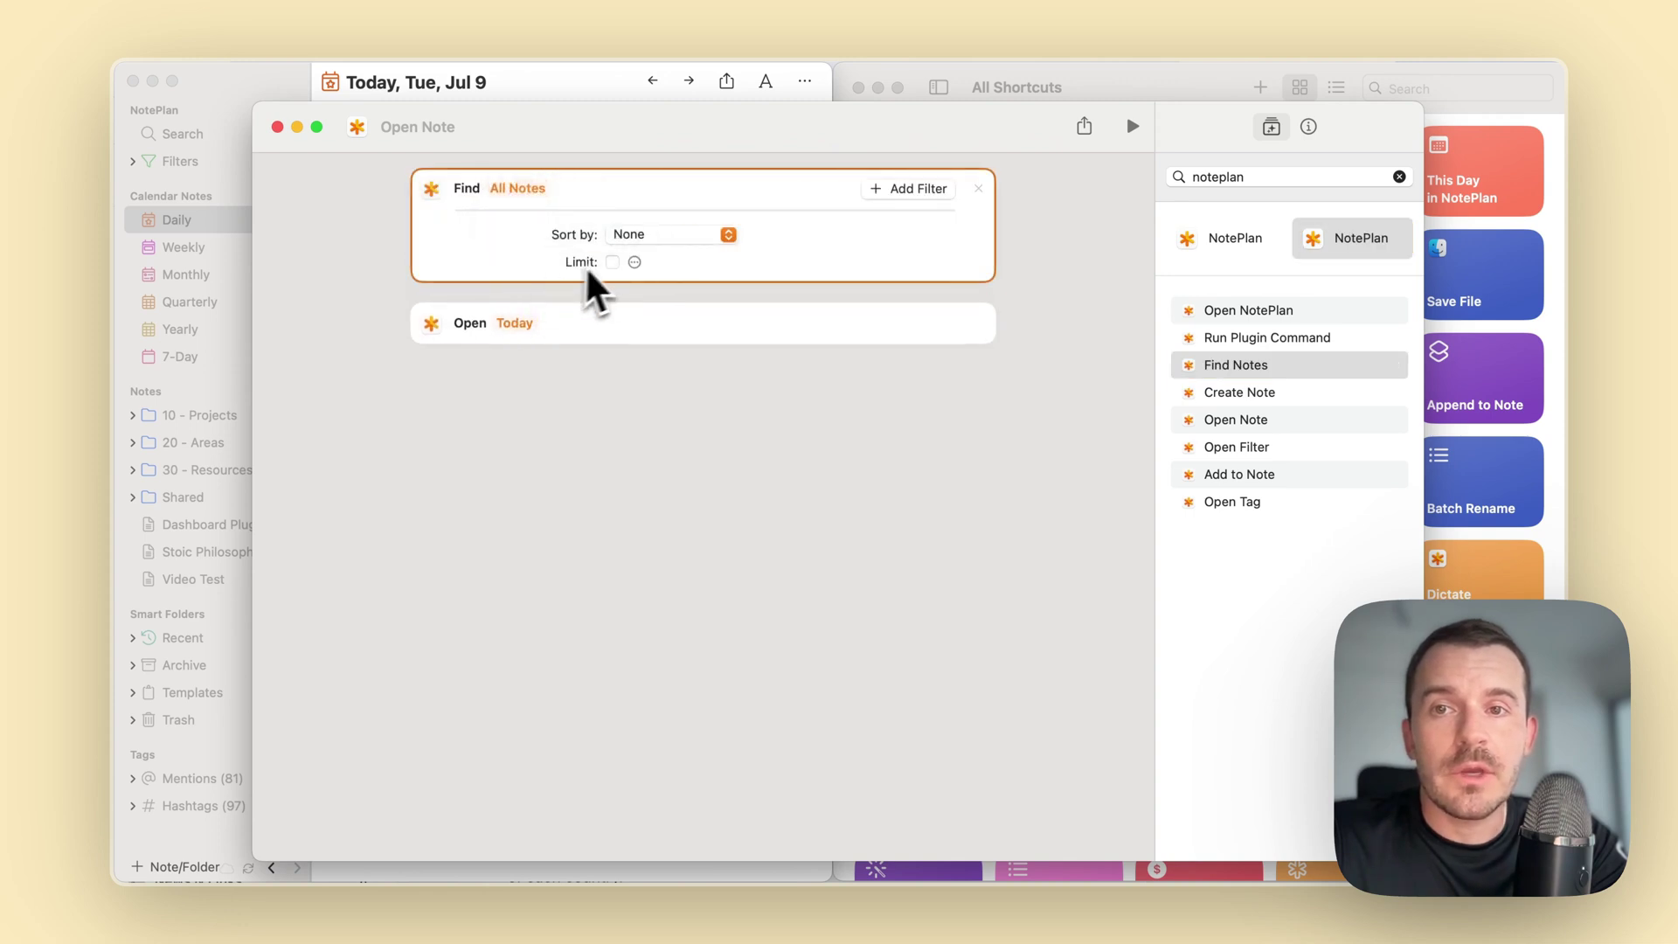
{"action": "key", "text": "cmd+r"}
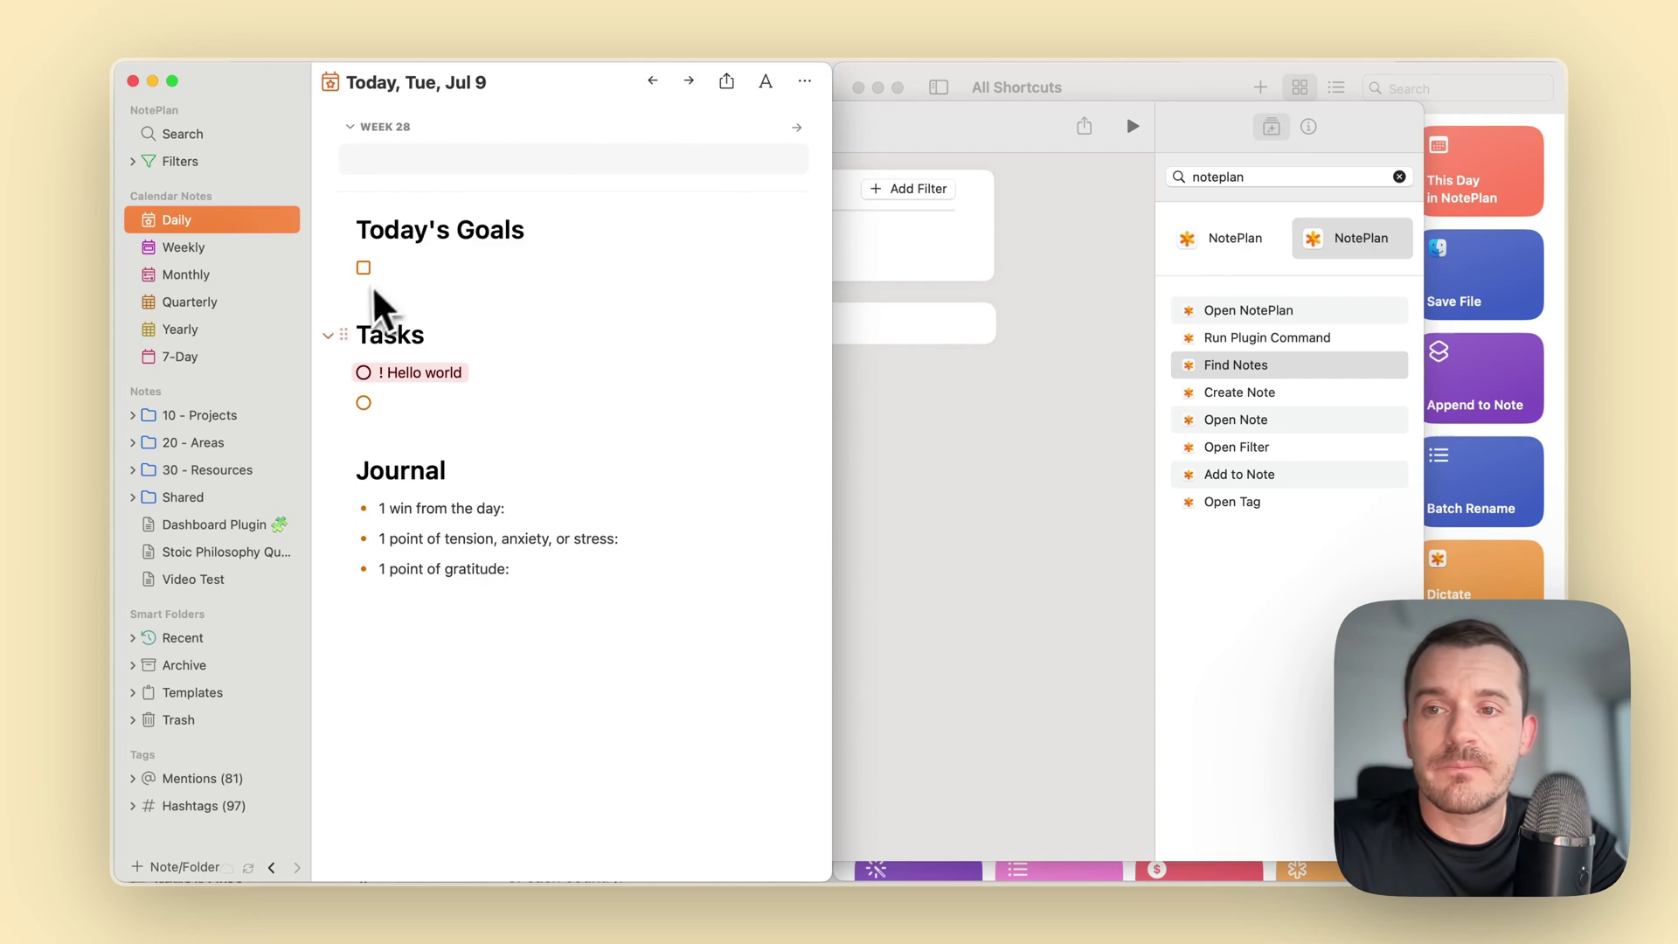
{"action": "left_click", "coordinate": [410, 302]}
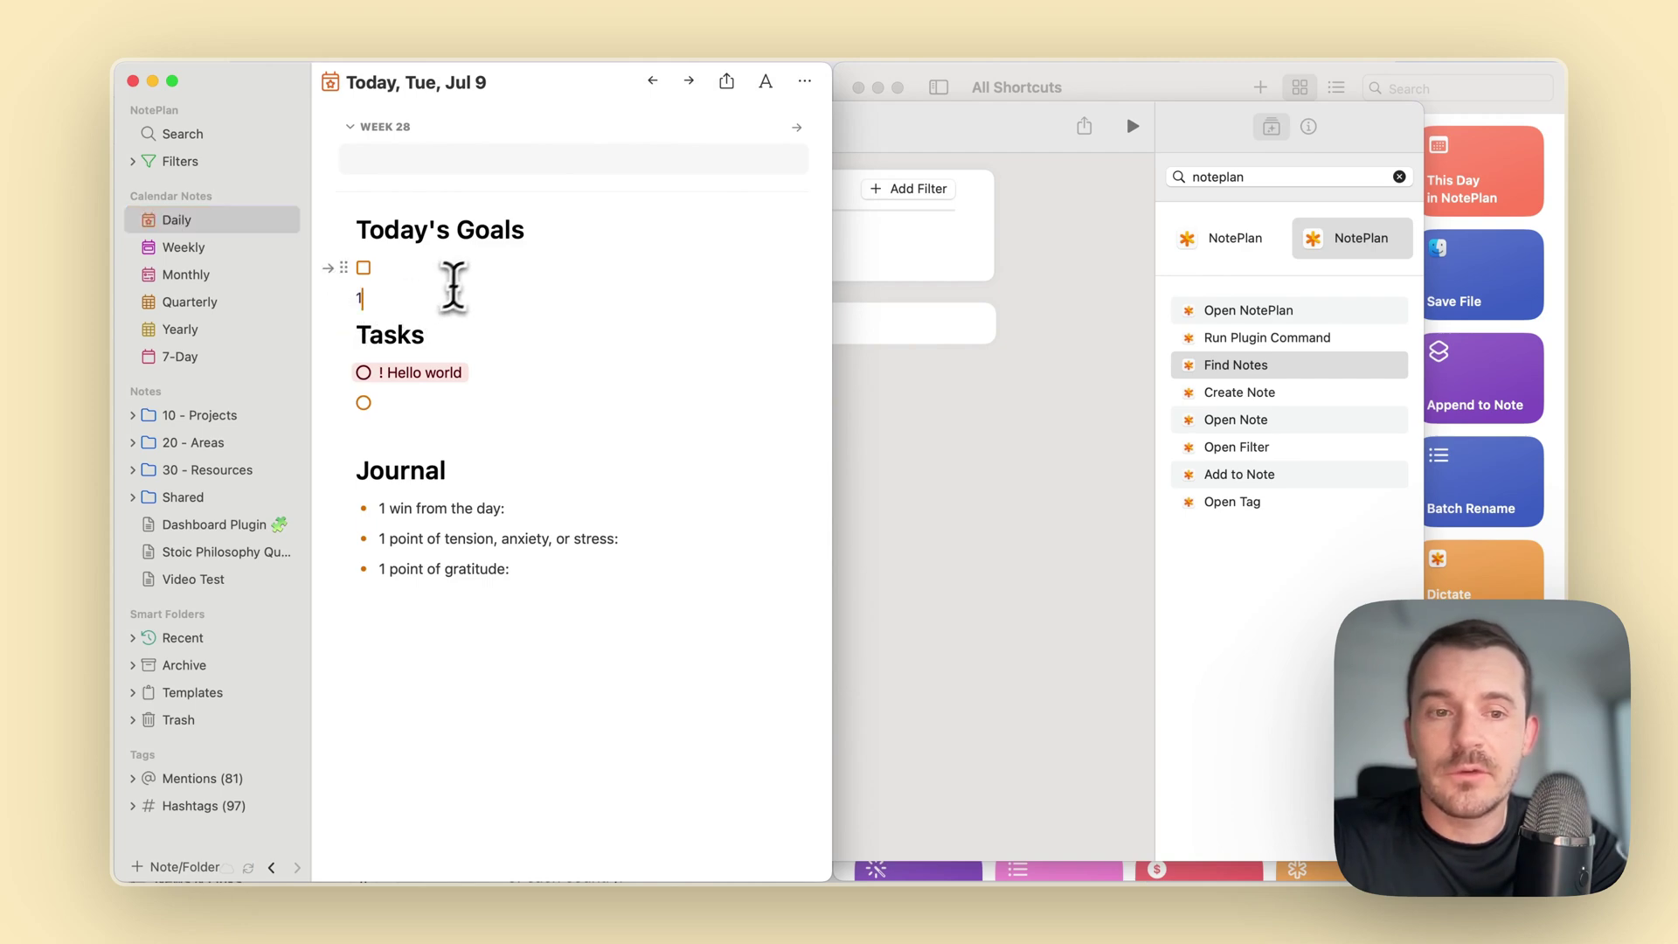
{"action": "left_click", "coordinate": [933, 474]}
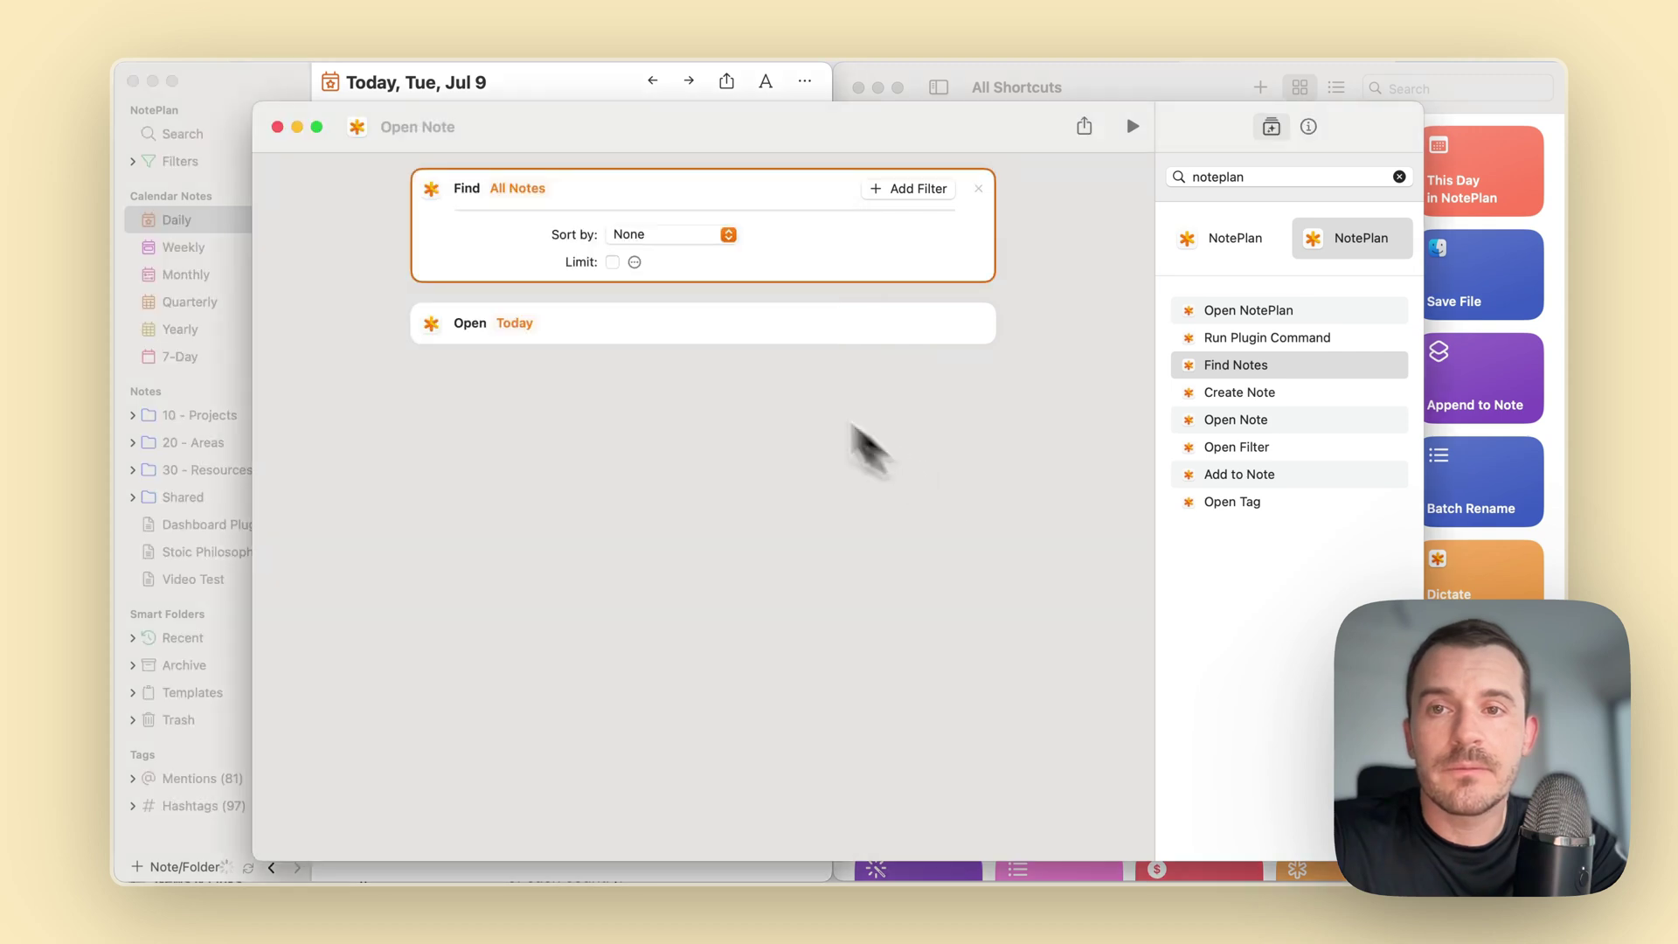
Filter the search to notes whose Modified Date is in the last 3 days.
{"action": "left_click", "coordinate": [879, 194]}
{"action": "left_click", "coordinate": [479, 224]}
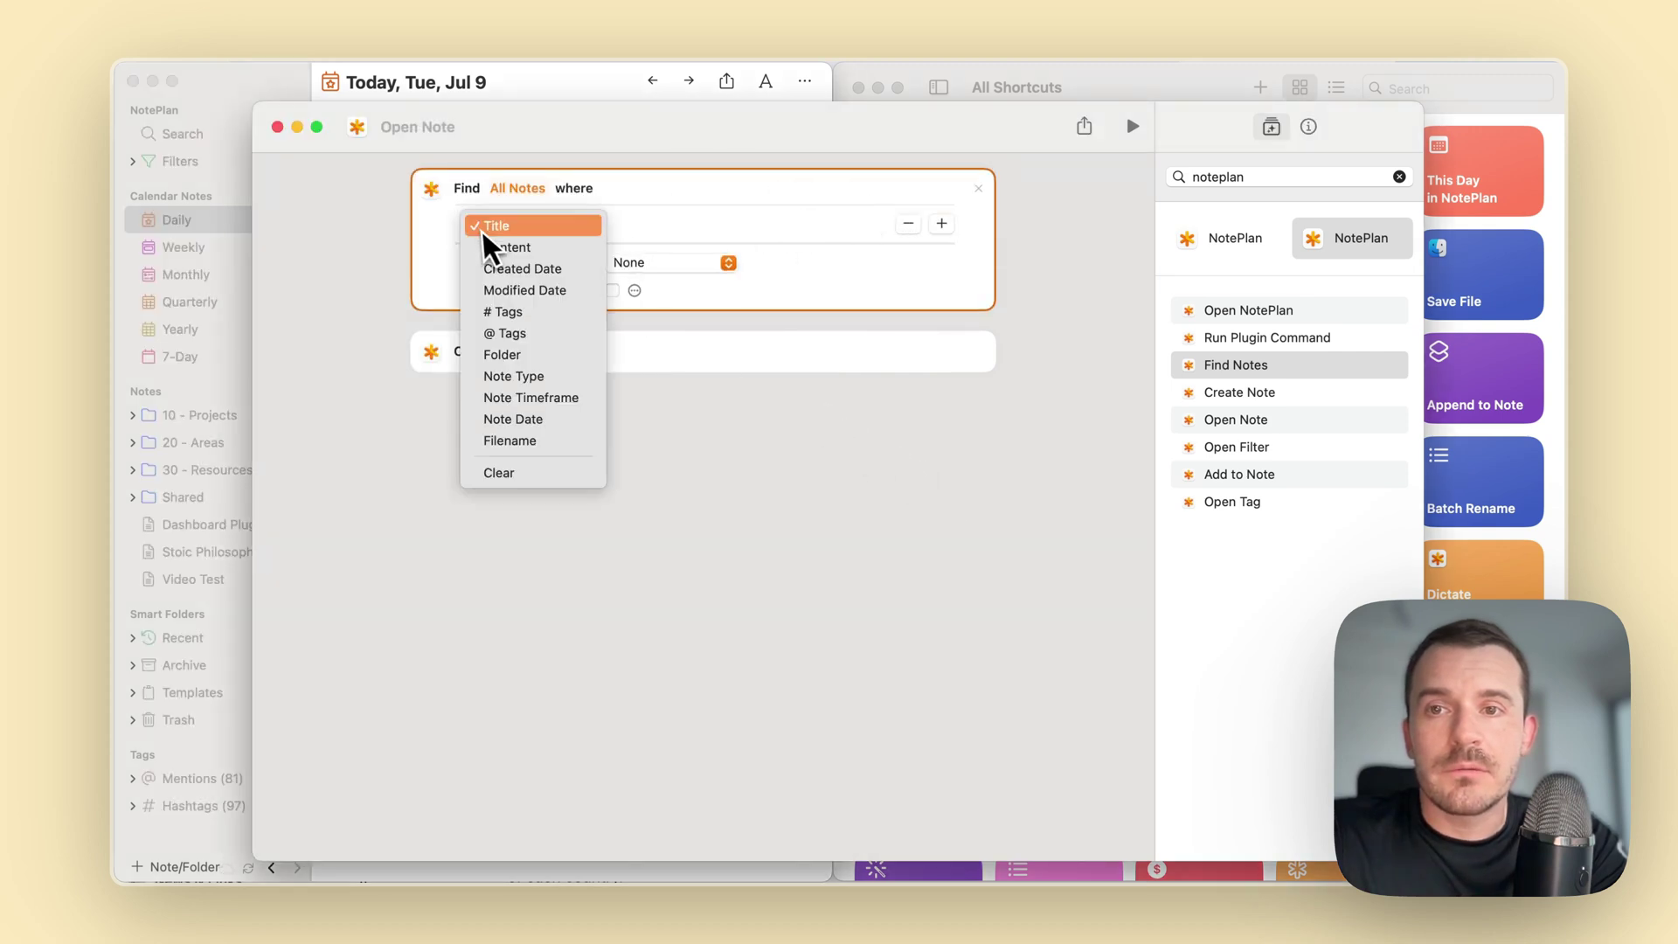
{"action": "left_click", "coordinate": [493, 287]}
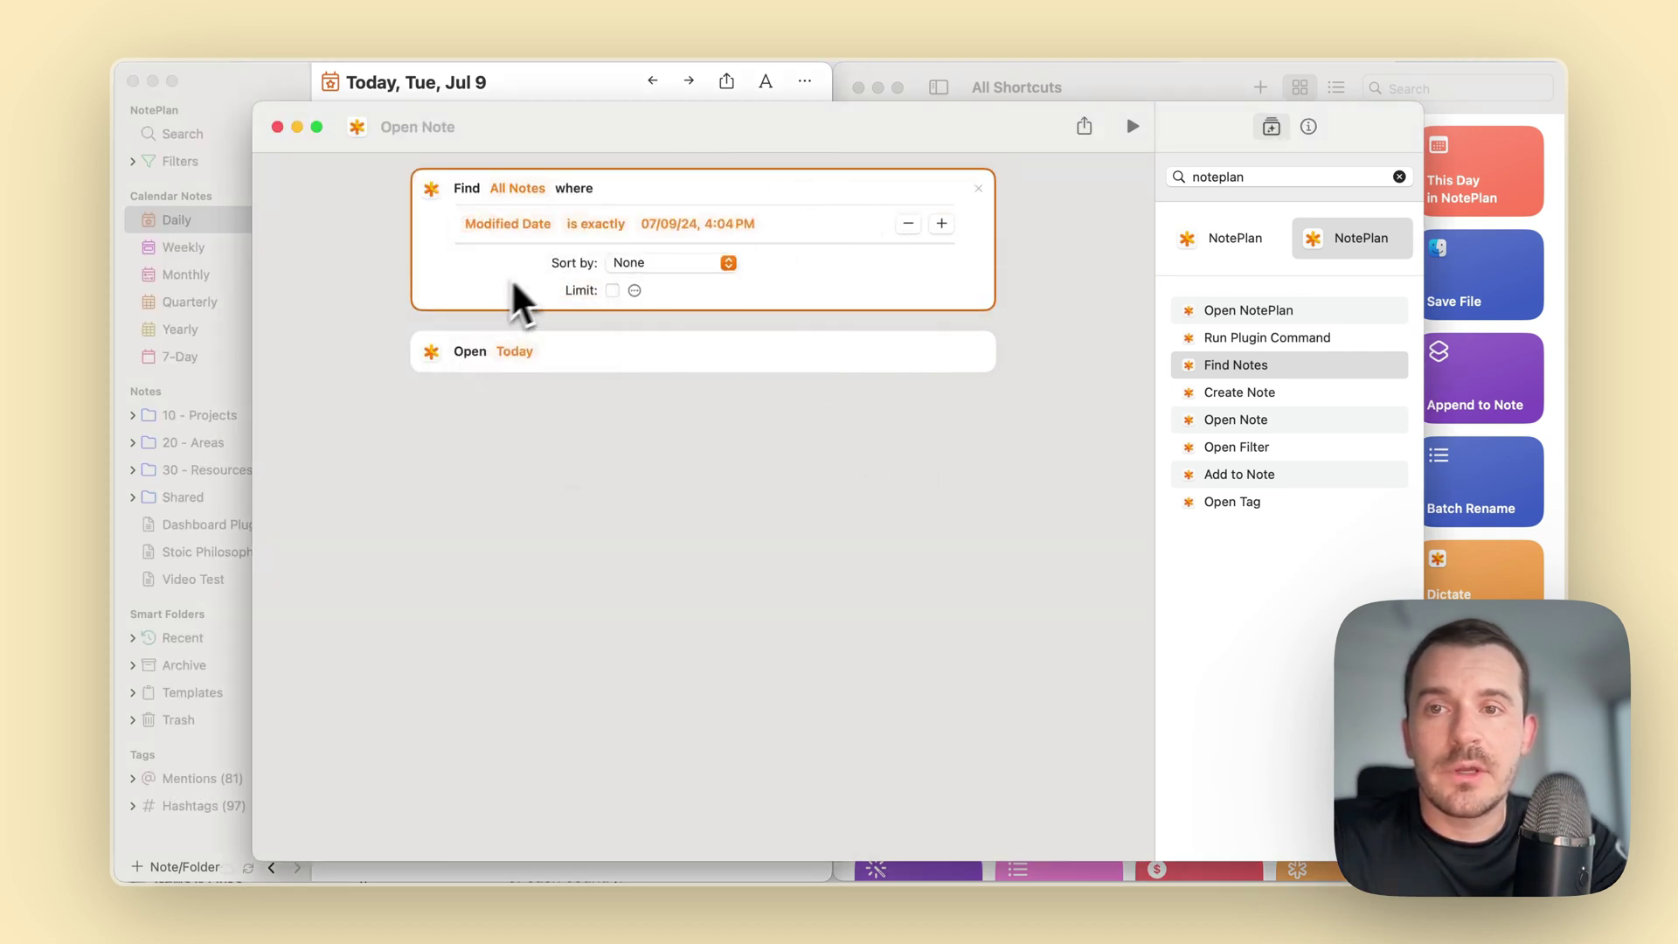
{"action": "left_click", "coordinate": [603, 229]}
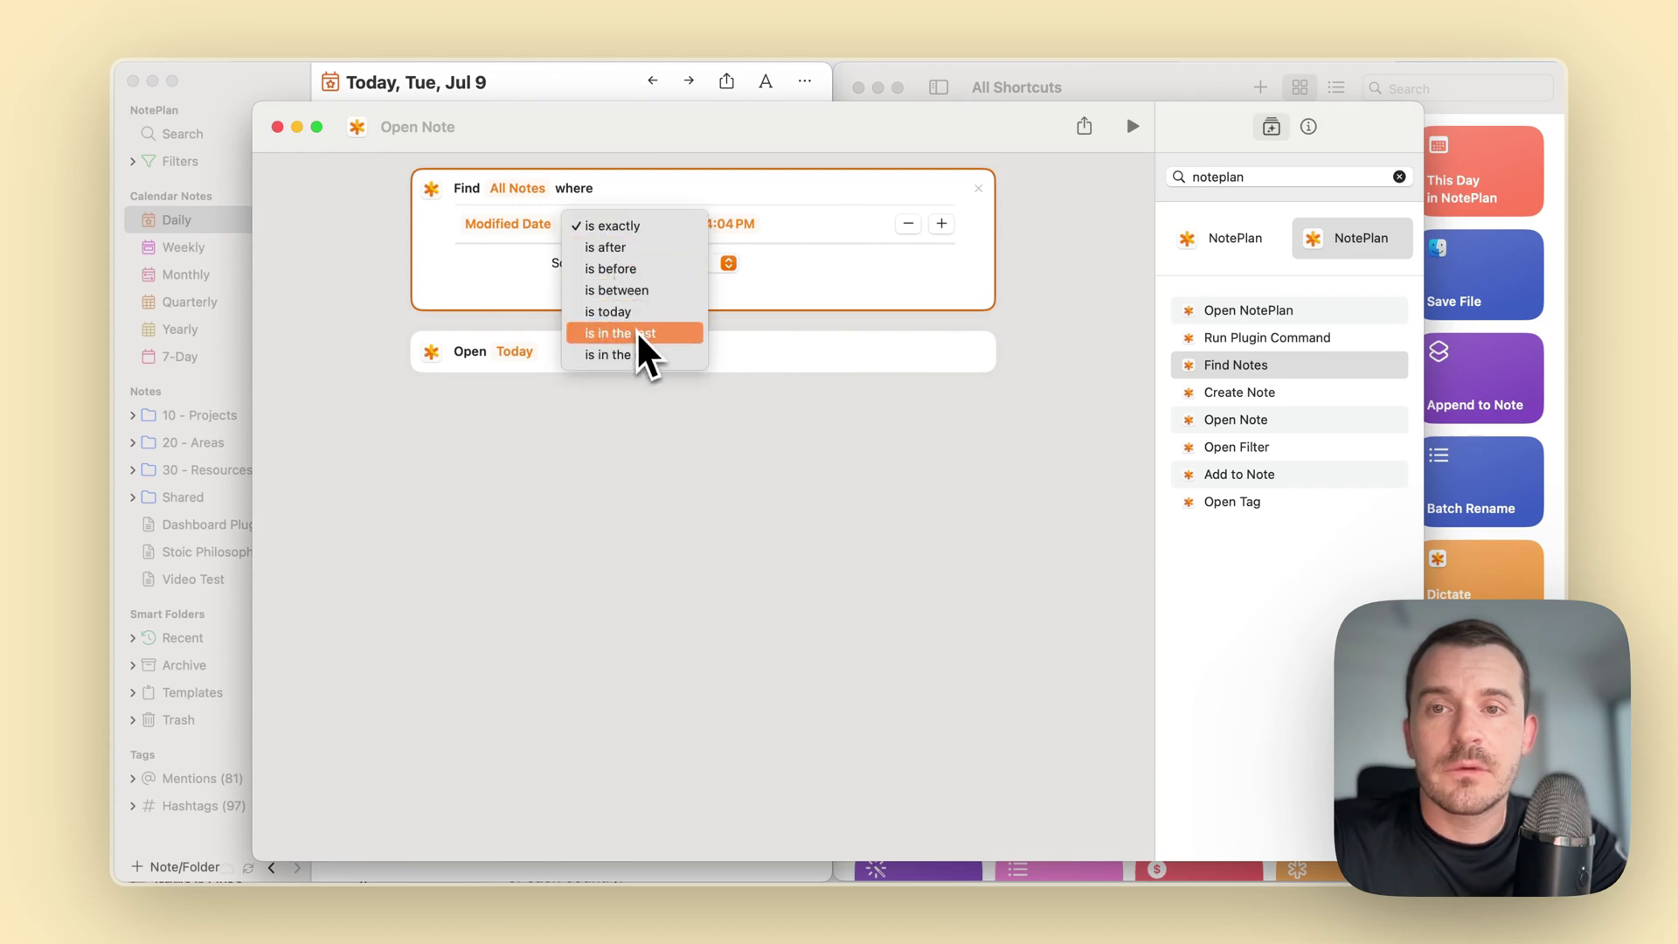
{"action": "left_click", "coordinate": [671, 333]}
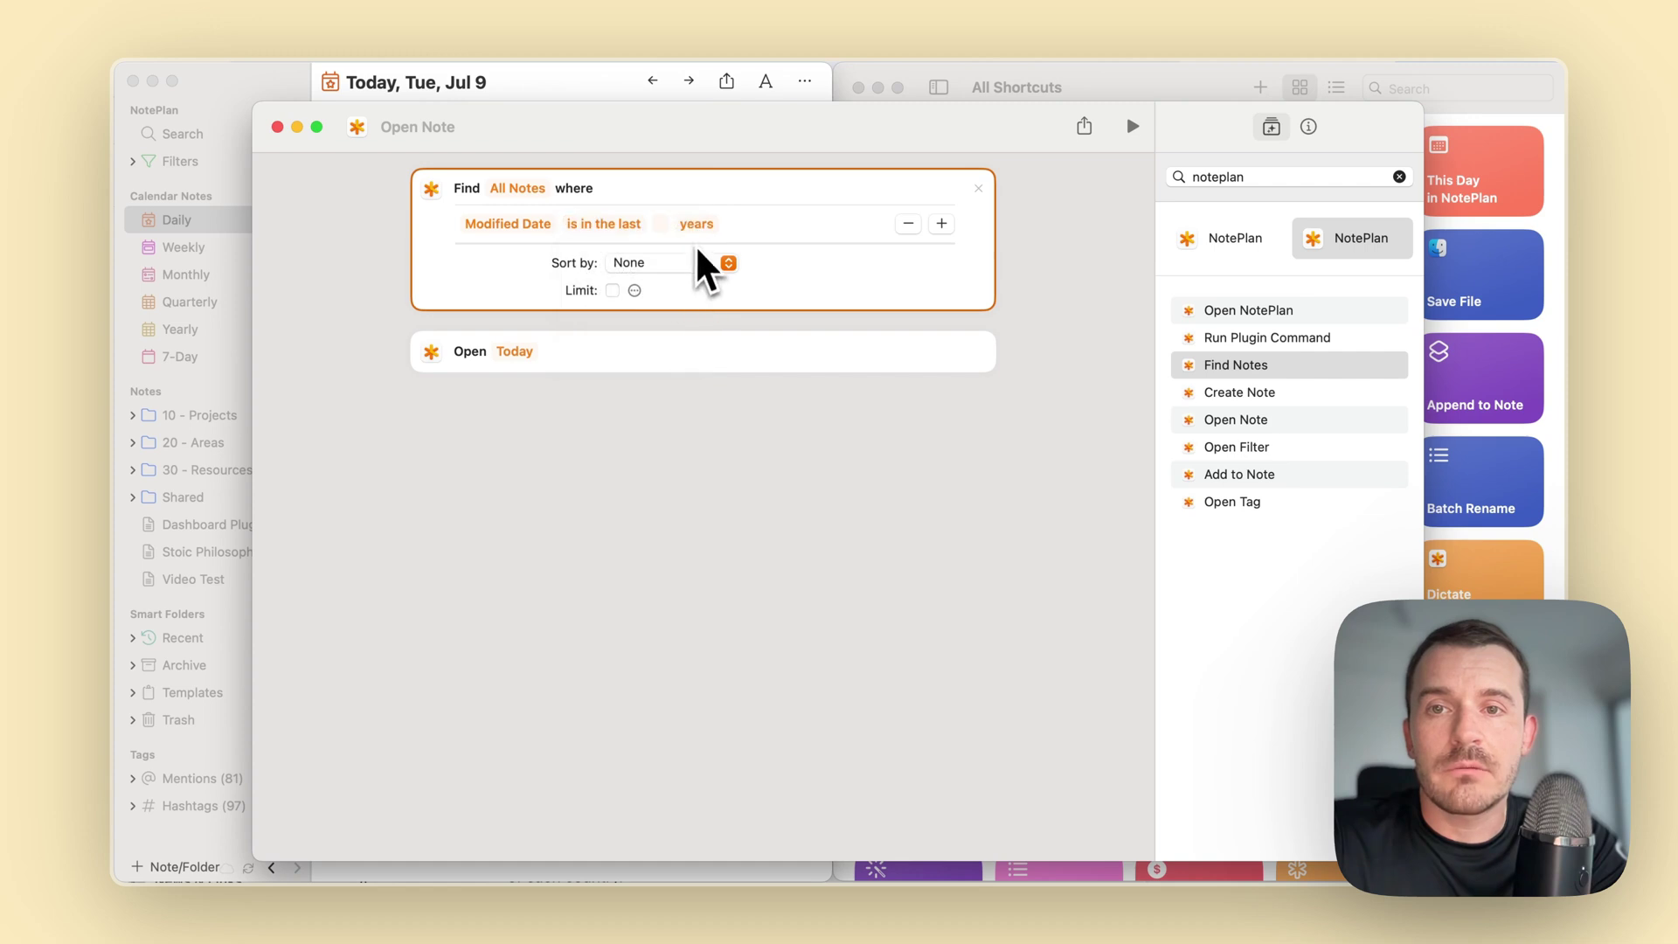
{"action": "left_click", "coordinate": [691, 228]}
{"action": "left_click", "coordinate": [718, 292]}
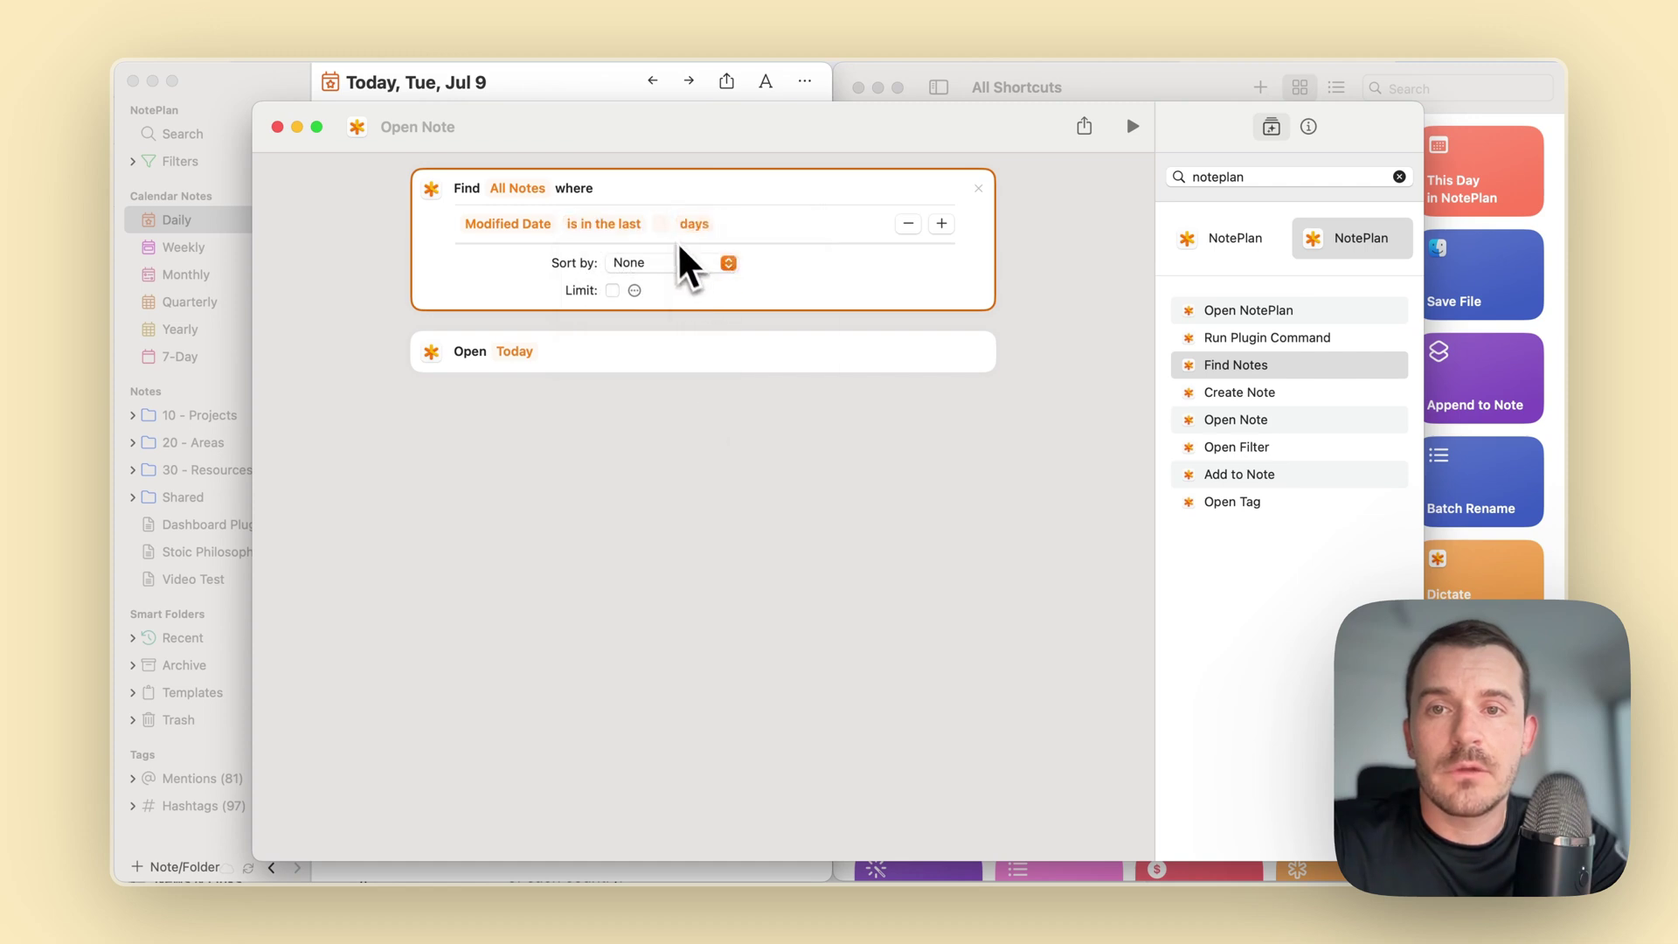
{"action": "left_click", "coordinate": [660, 224]}
{"action": "type", "text": "3"}
Sort found notes by Modified Date, Latest First, and limit the result to 1 item.
{"action": "left_click", "coordinate": [636, 263]}
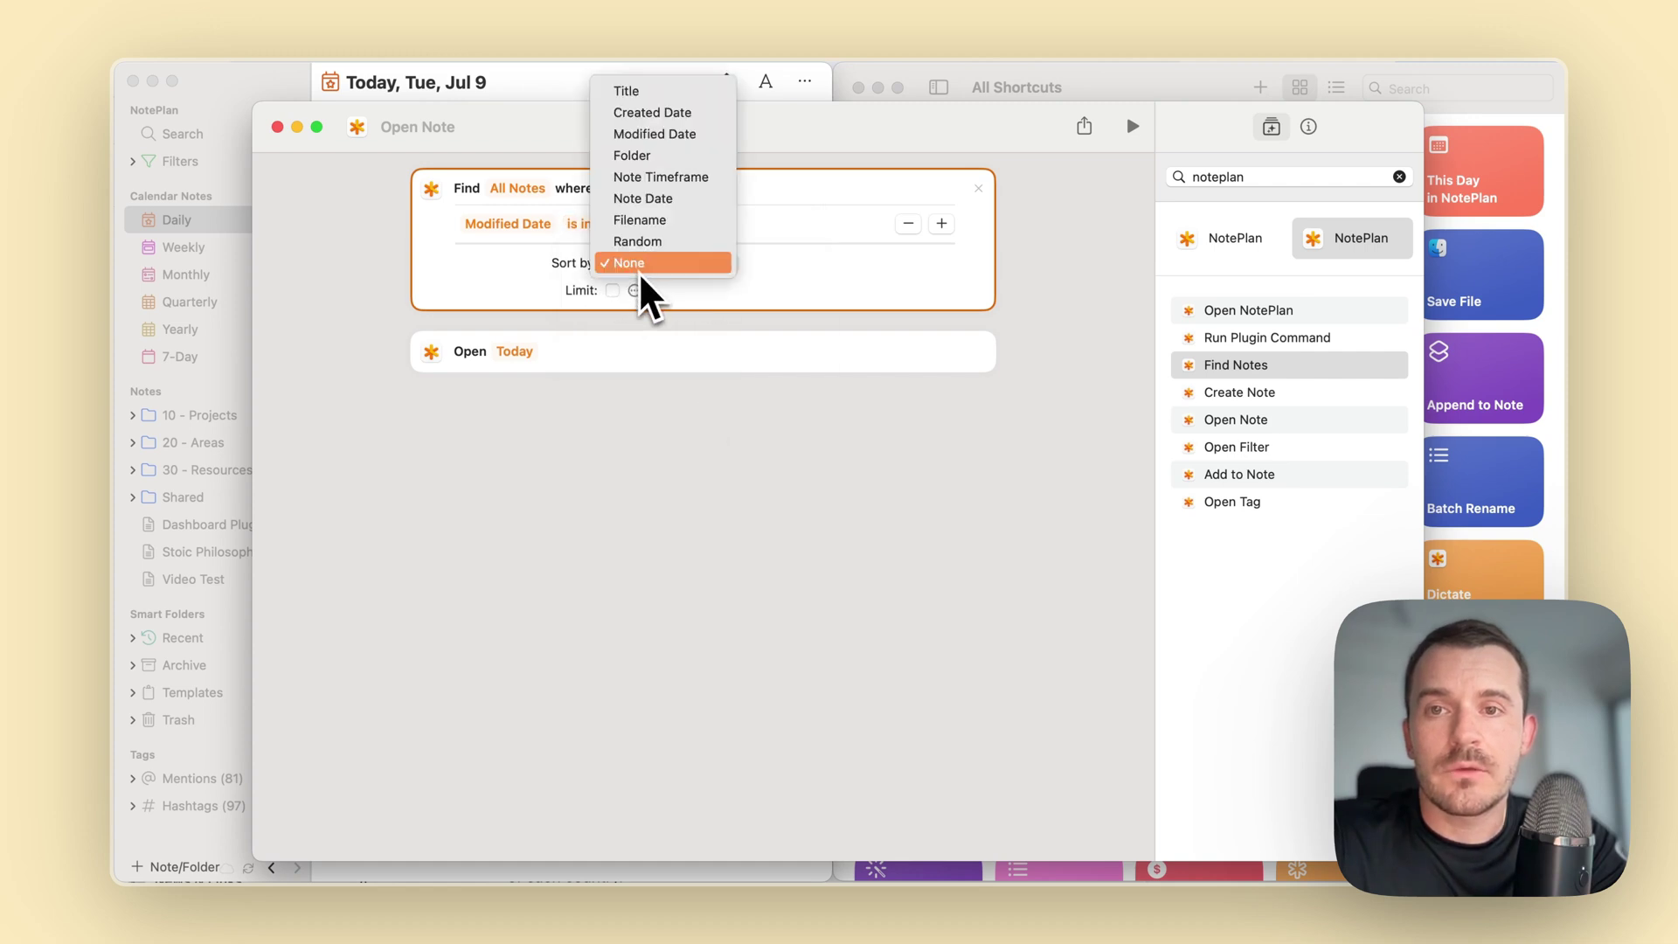
{"action": "left_click", "coordinate": [670, 135]}
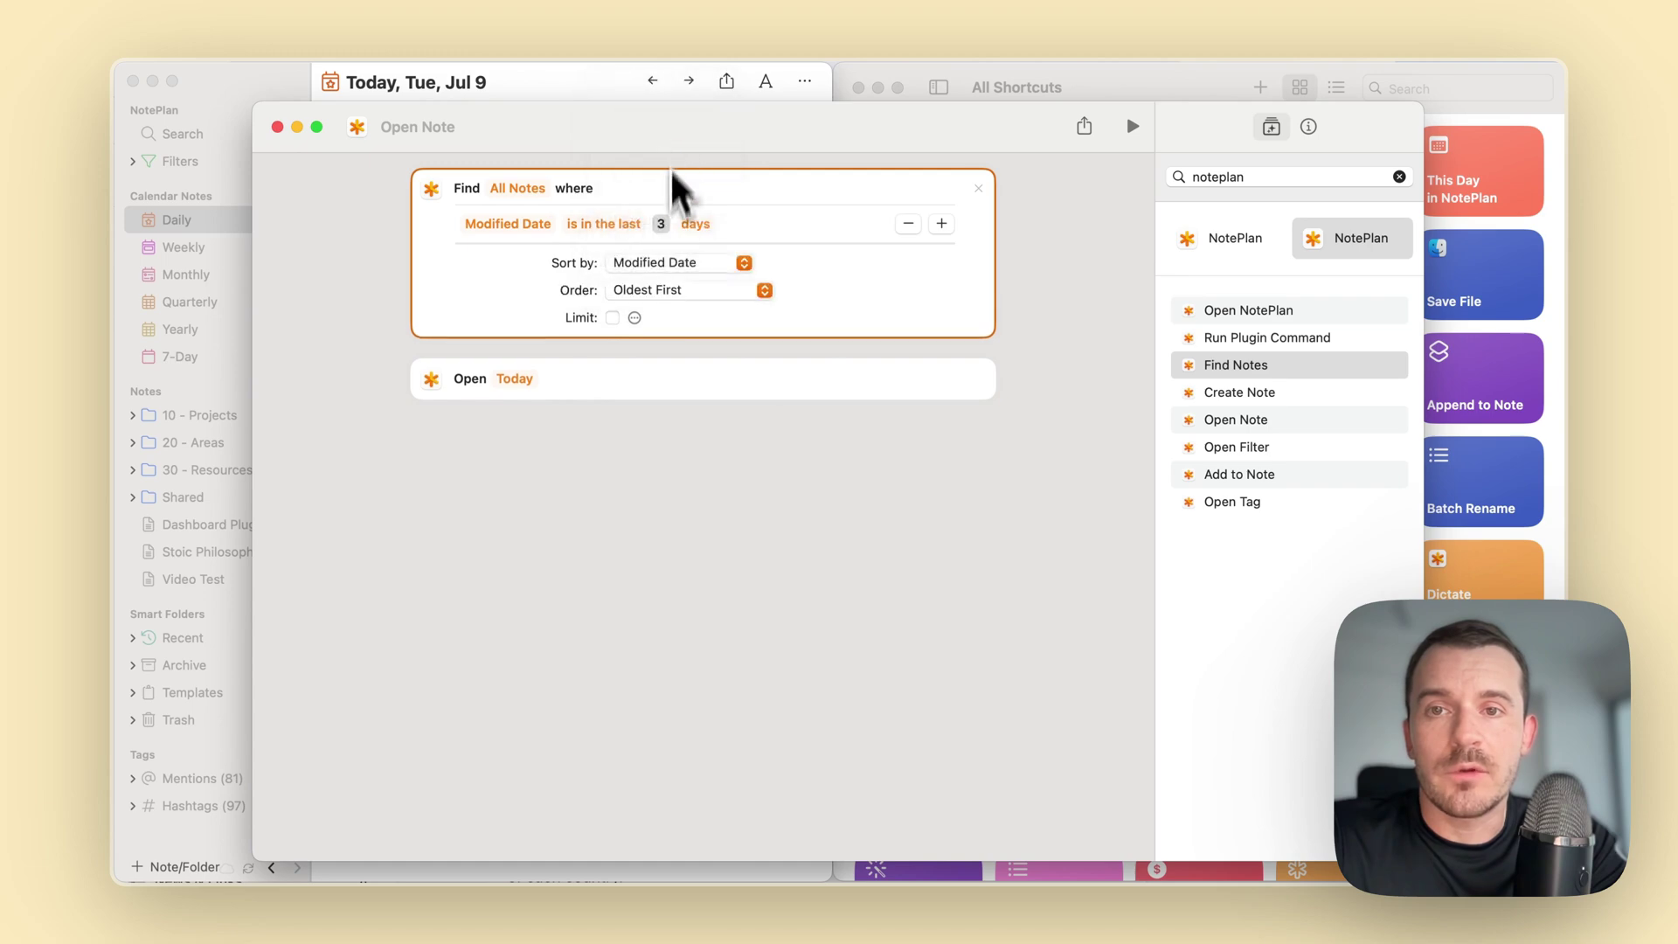
{"action": "left_click", "coordinate": [645, 290]}
{"action": "left_click", "coordinate": [651, 311]}
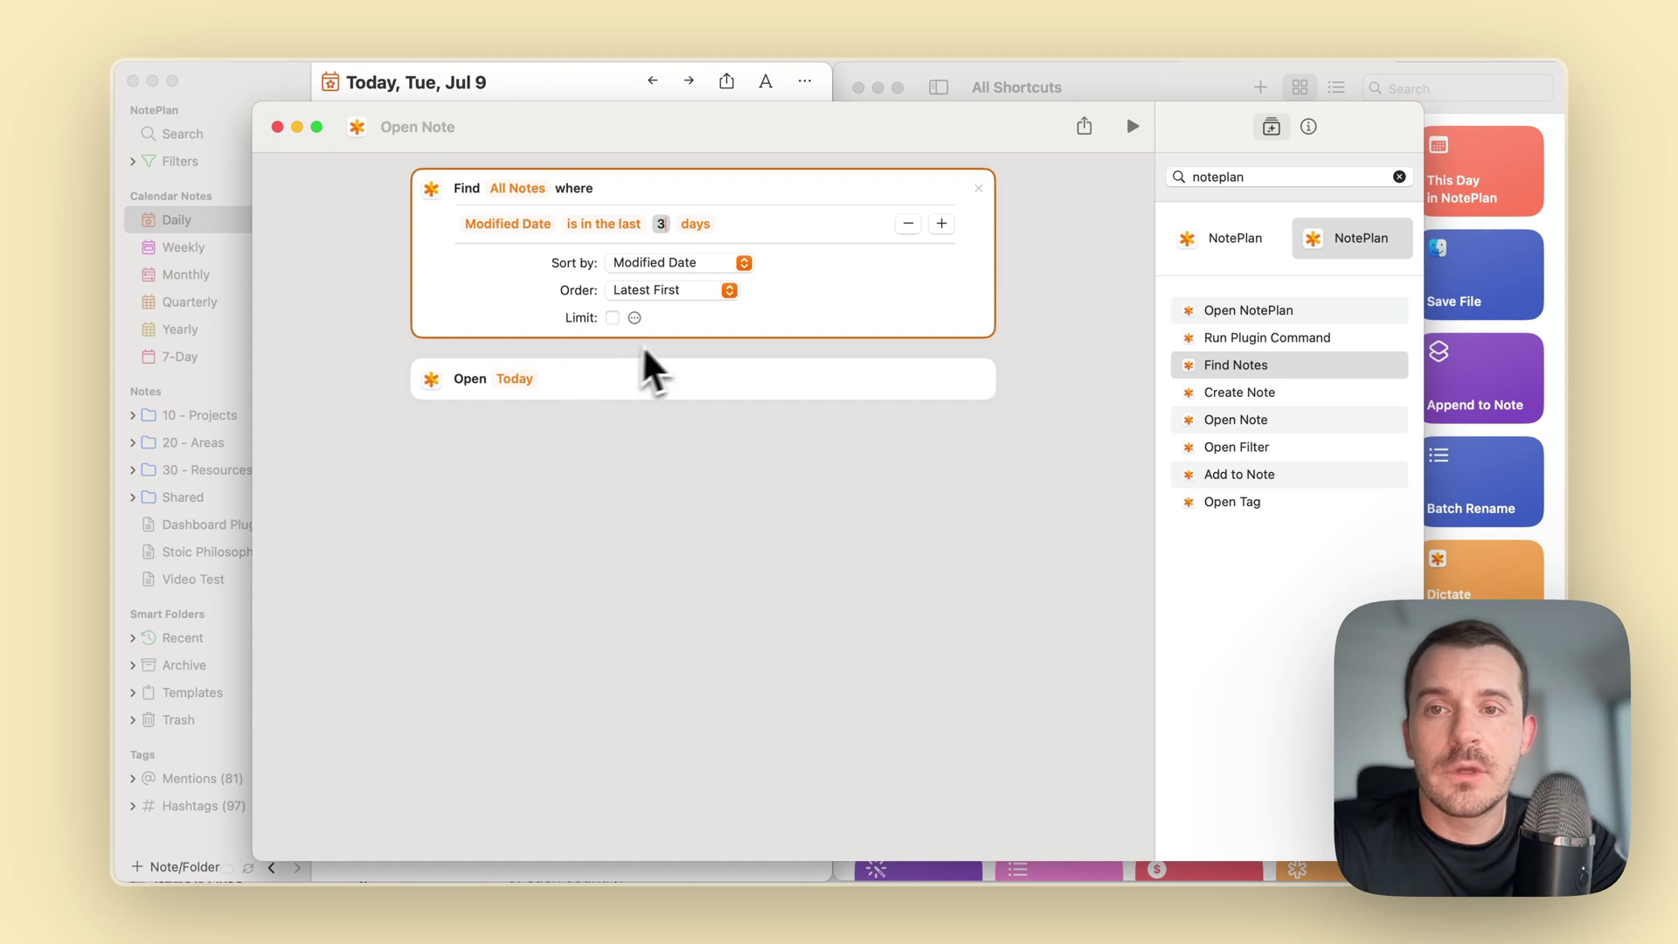
{"action": "left_click", "coordinate": [612, 318]}
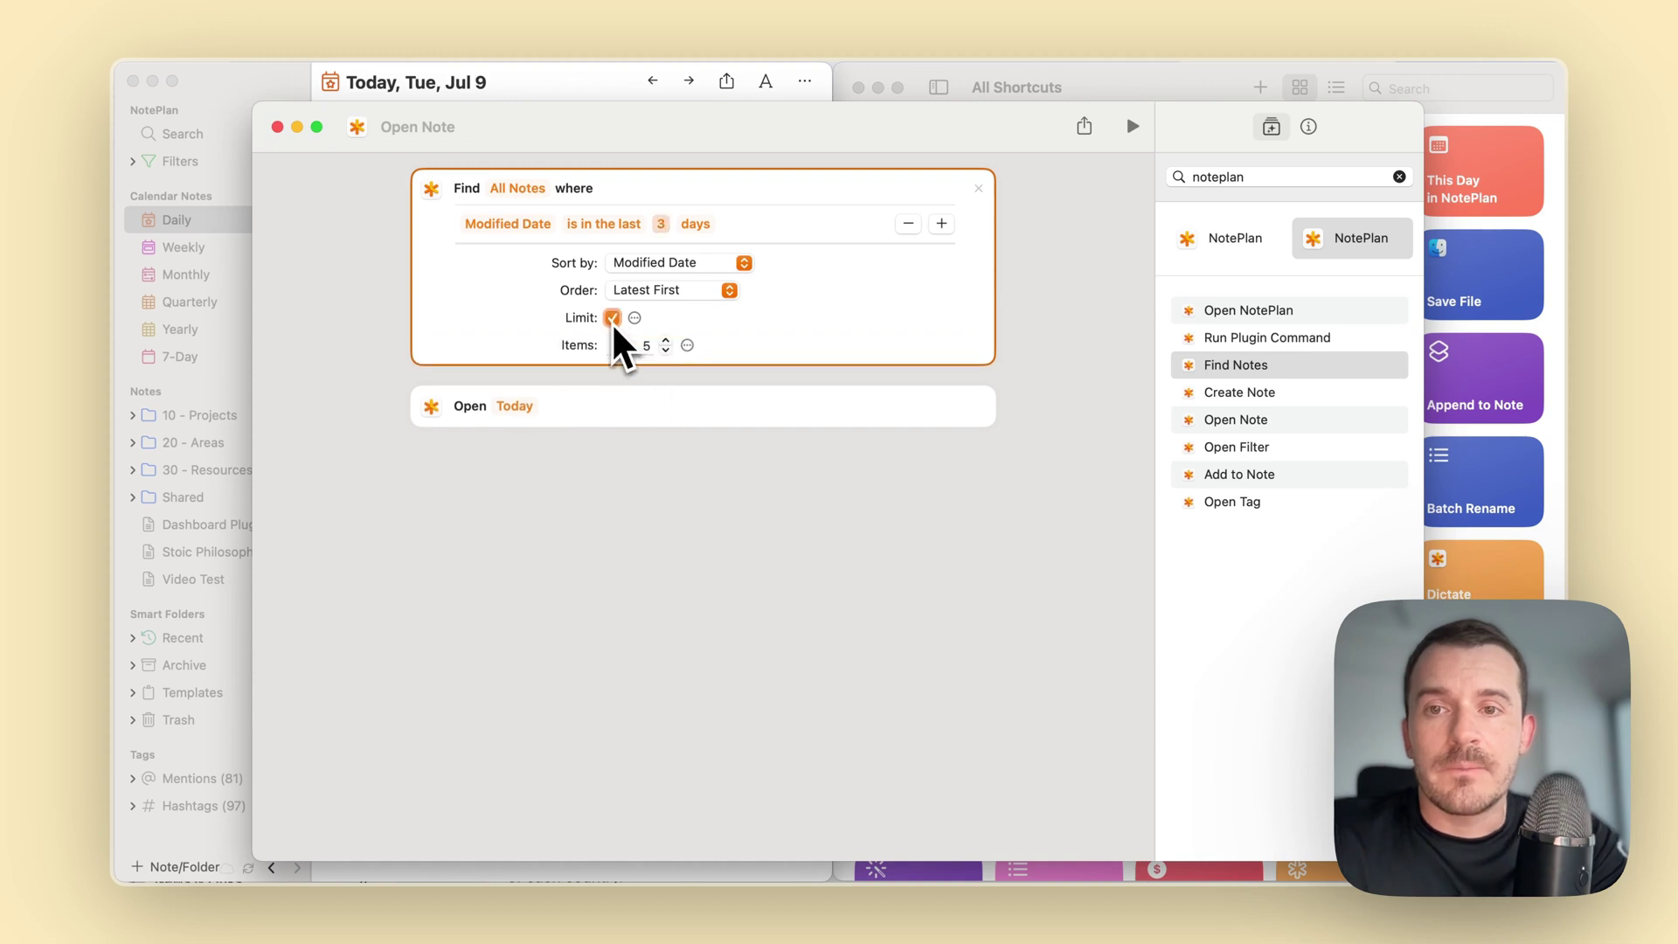
{"action": "left_click", "coordinate": [666, 350]}
{"action": "left_click", "coordinate": [671, 474]}
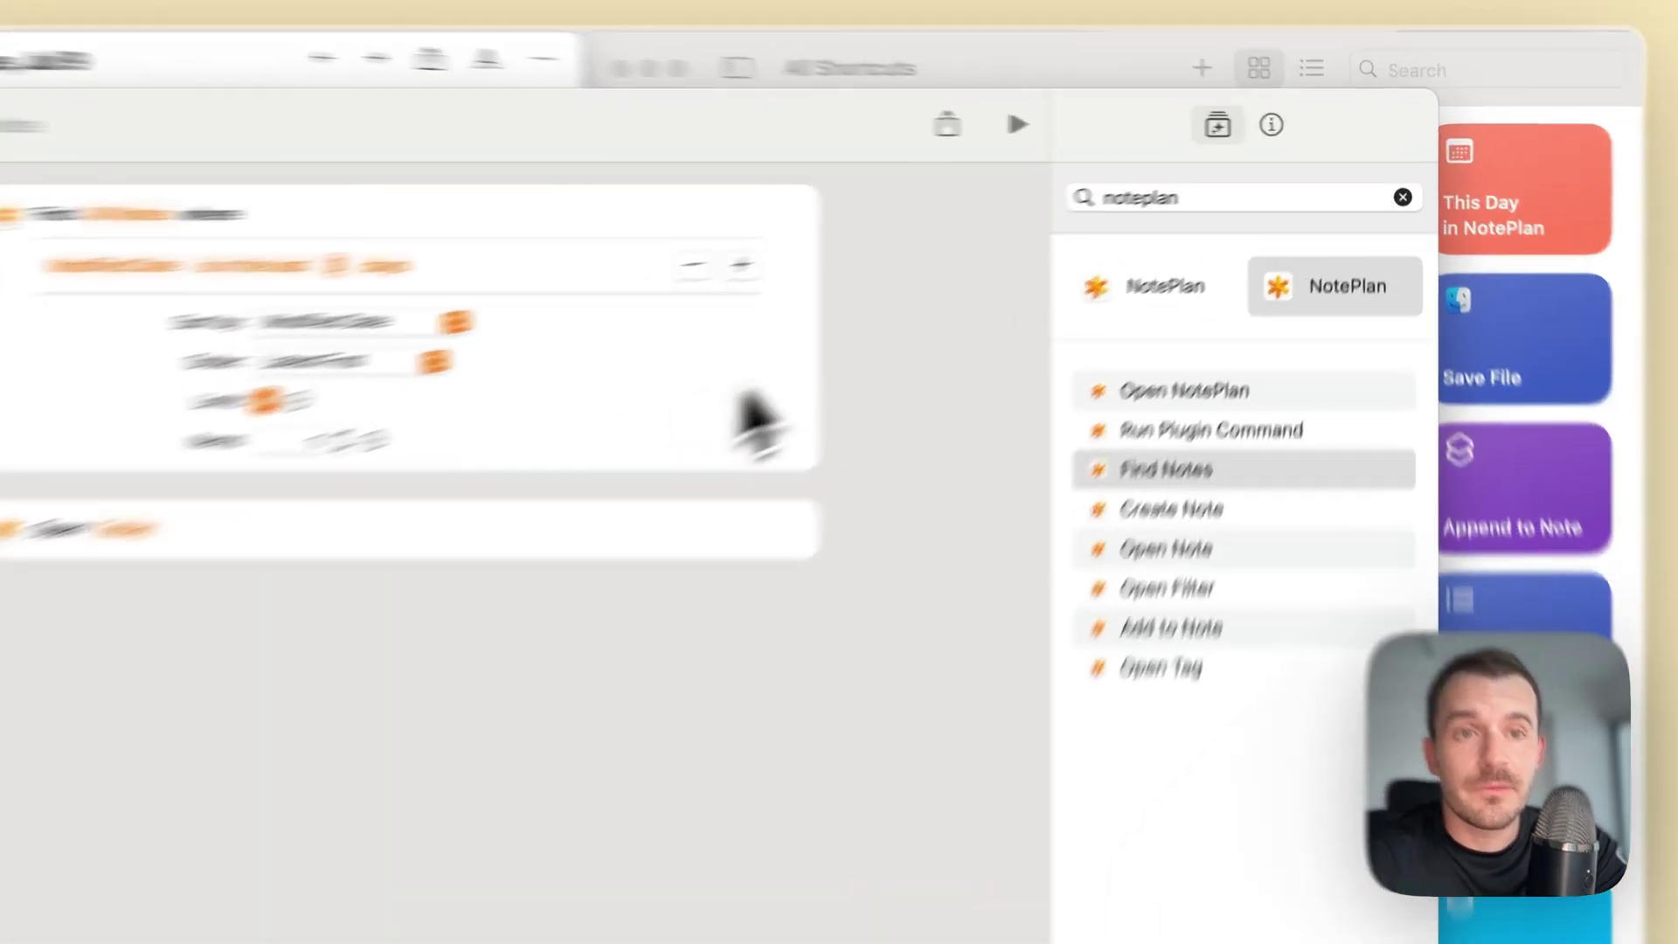
Insert Get First Item from List after Find Notes and set Open's note to Item from List.
{"action": "type", "text": "first item"}
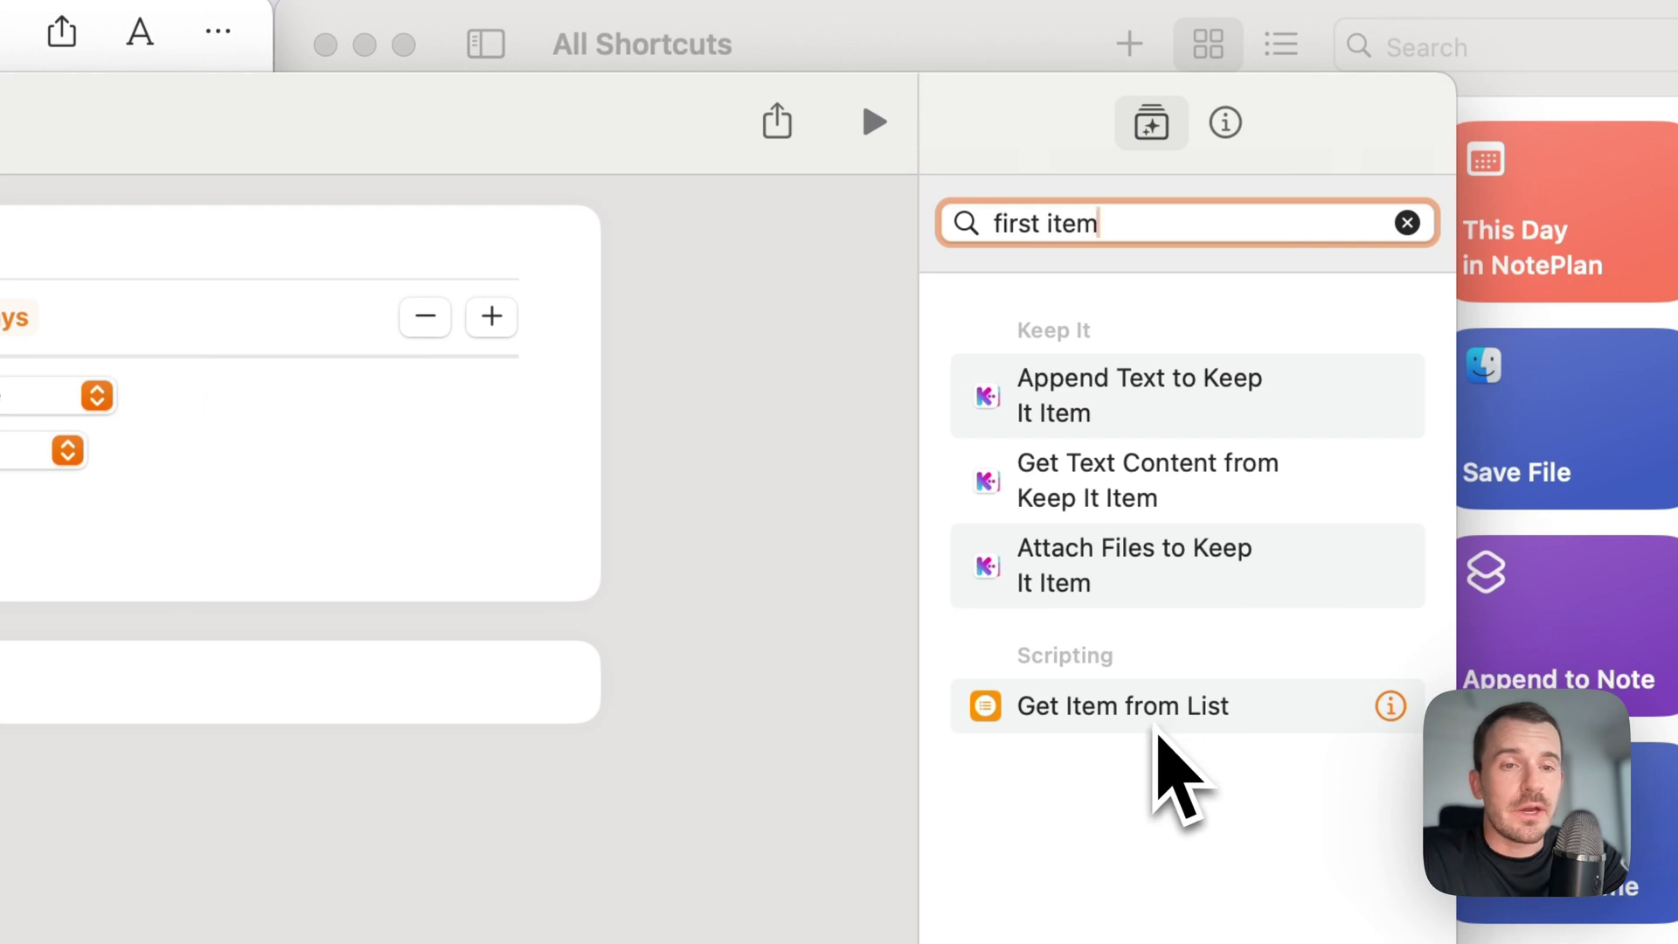
{"action": "left_click_drag", "start_coordinate": [1158, 737], "coordinate": [200, 734]}
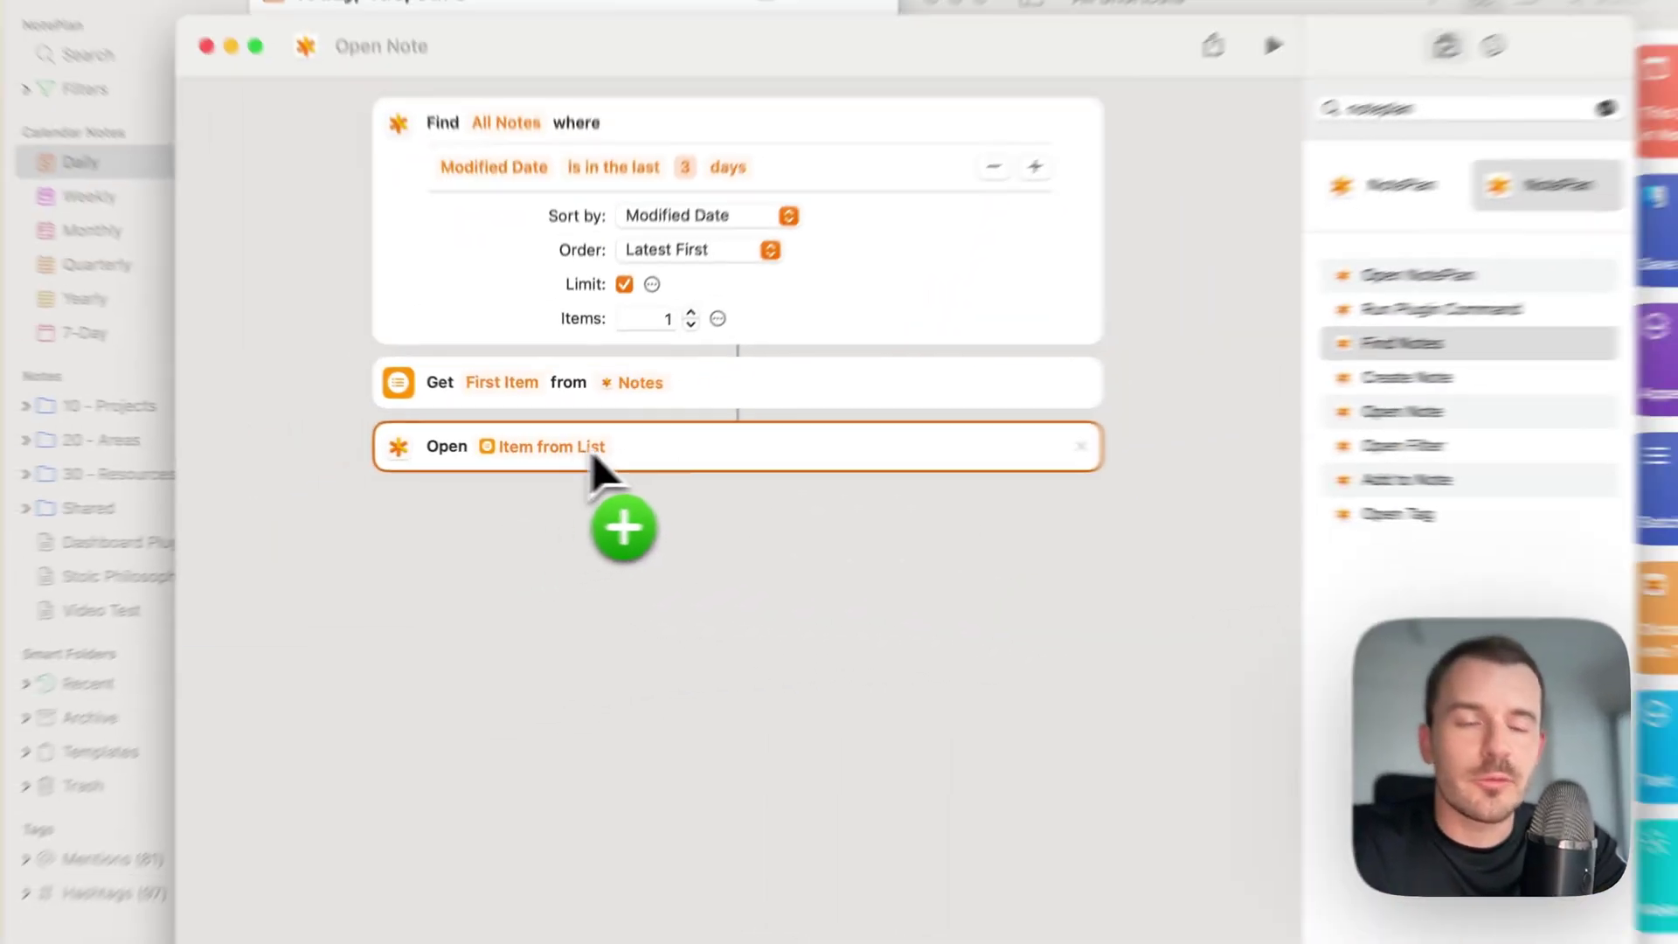
{"action": "left_click_drag", "start_coordinate": [594, 472], "coordinate": [1038, 496]}
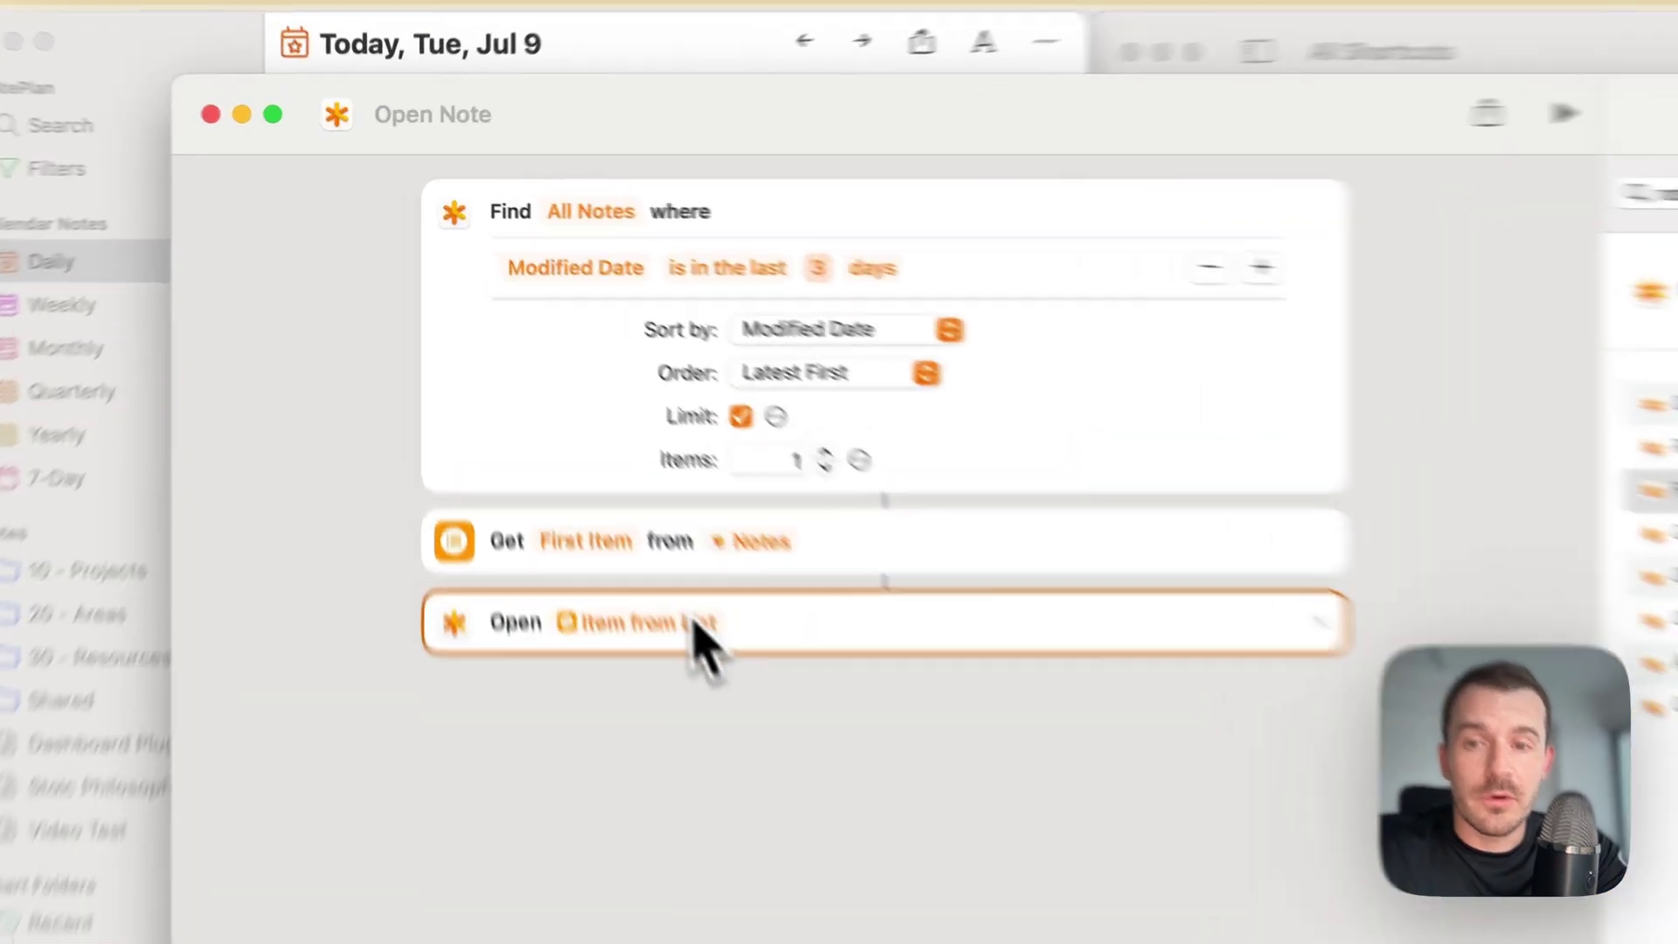
{"action": "left_click", "coordinate": [695, 622]}
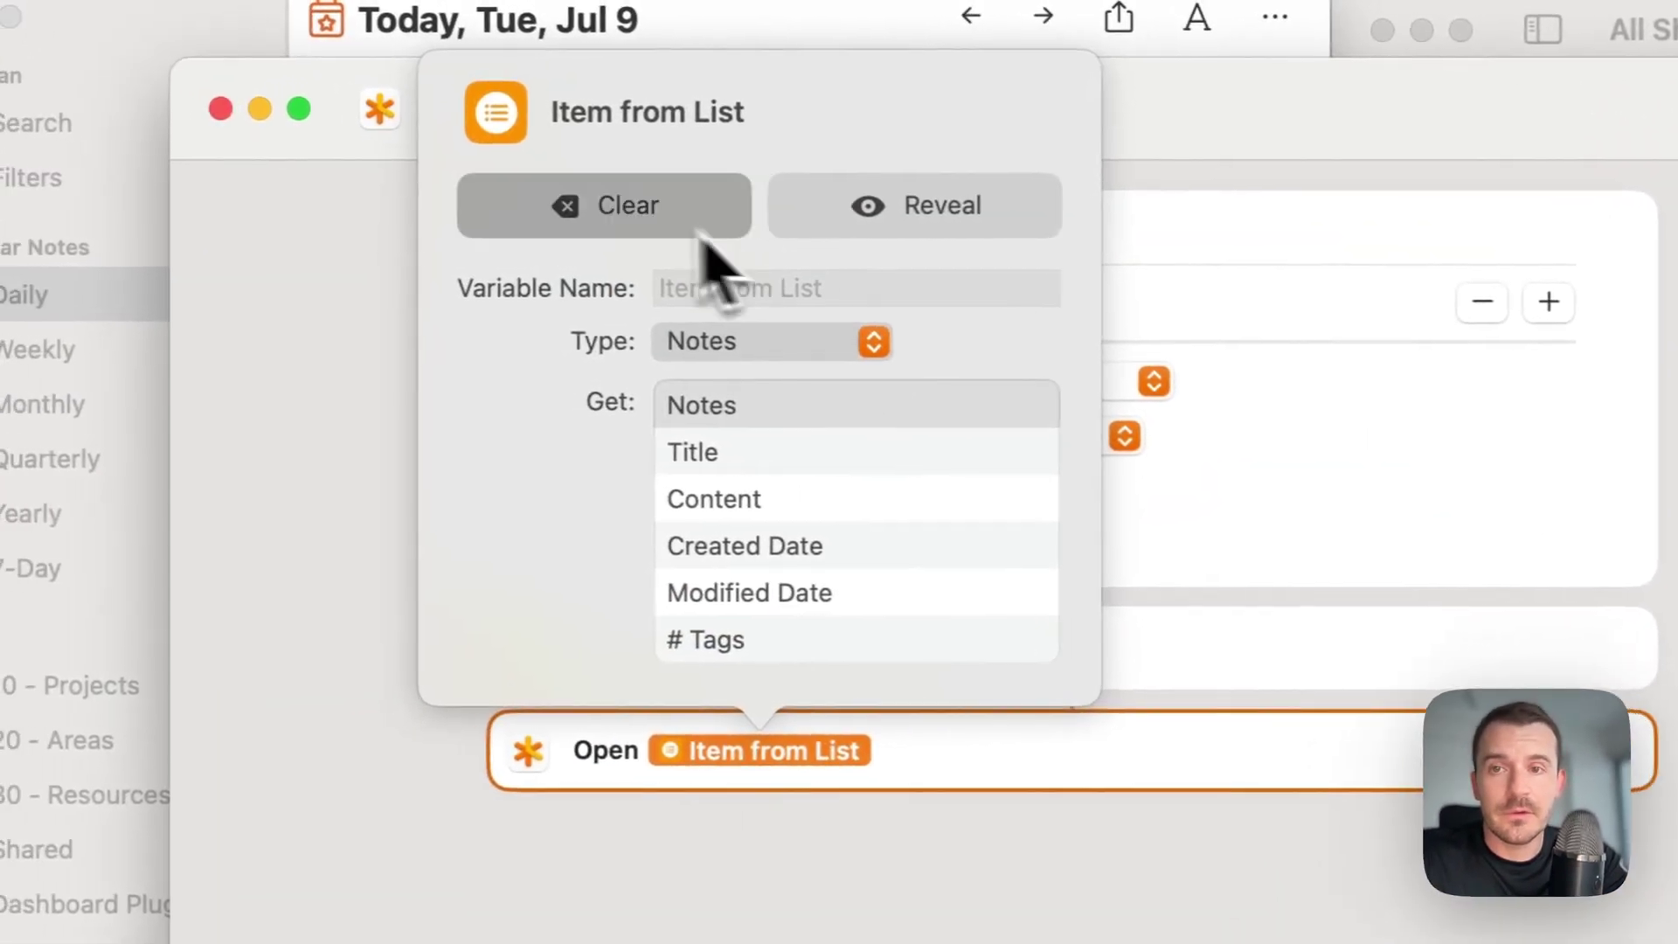
{"action": "left_click", "coordinate": [699, 229]}
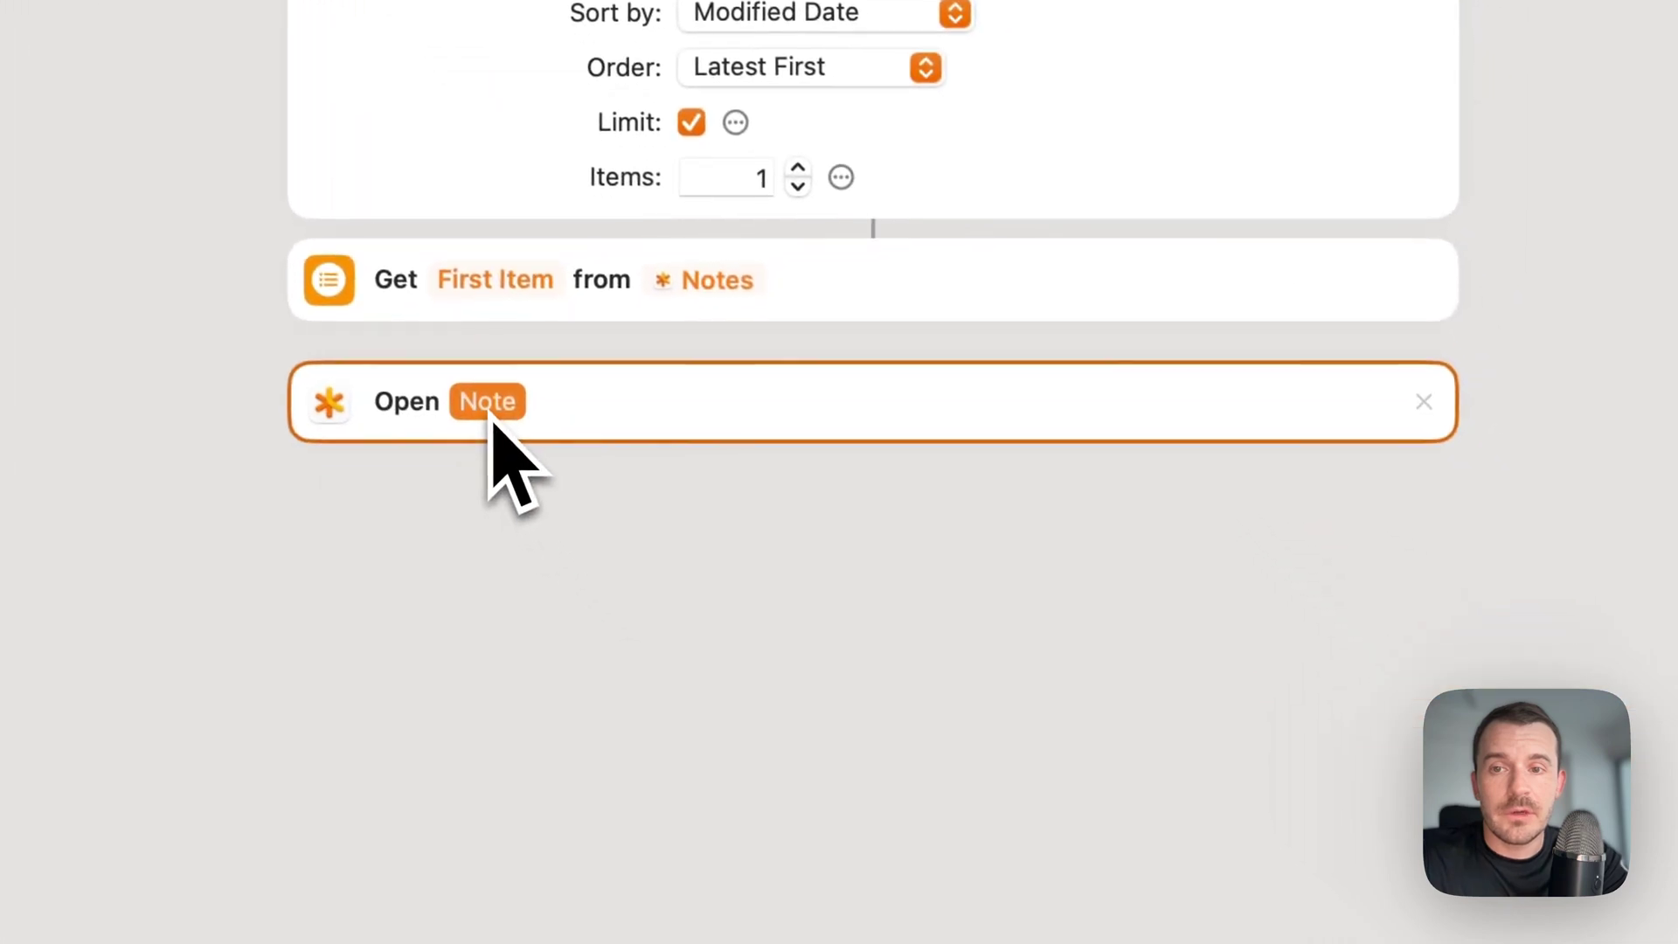
{"action": "left_click", "coordinate": [490, 403]}
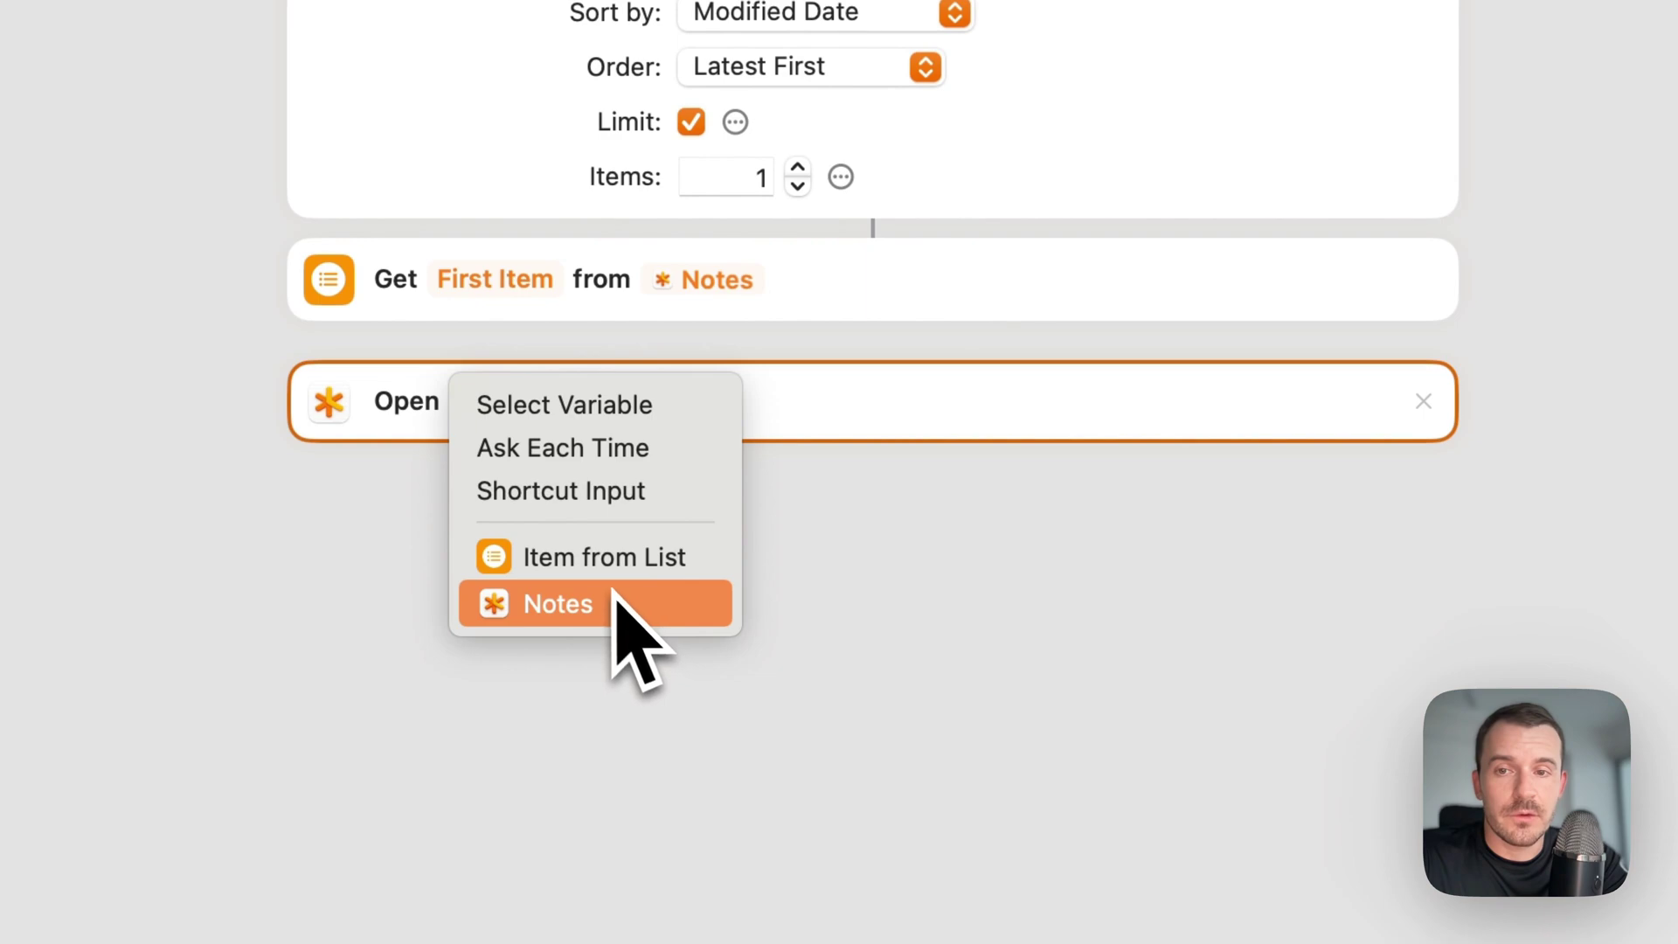
{"action": "left_click", "coordinate": [607, 563]}
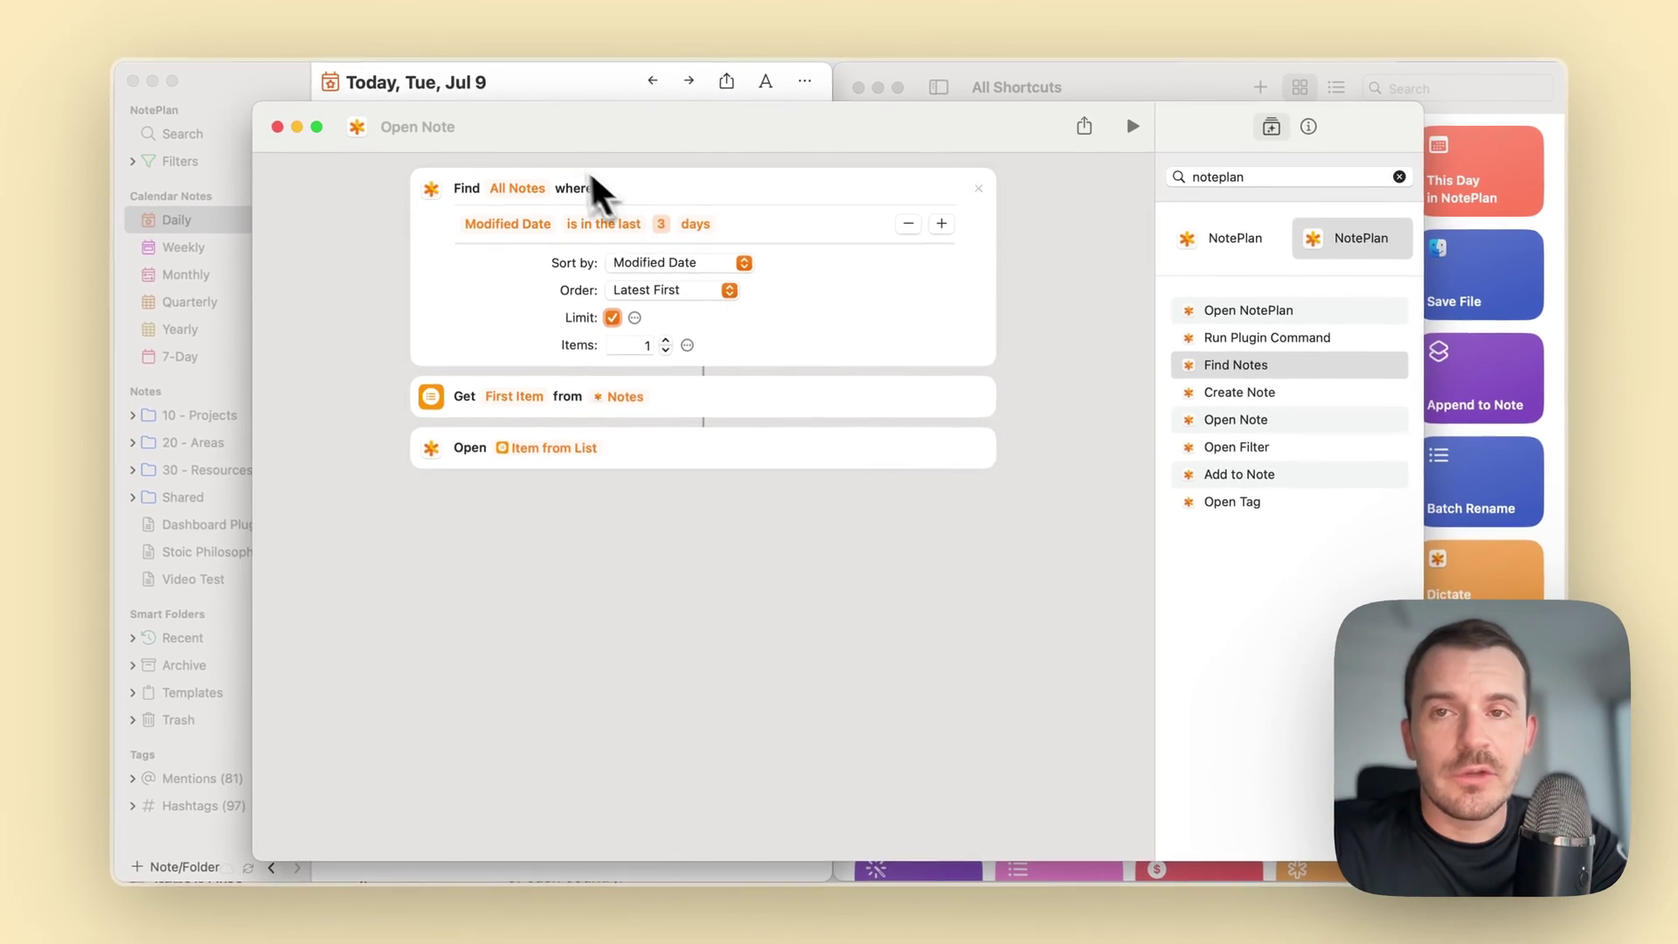
Switch NotePlan to Video Test, then run the shortcut and see it open Today, Tue, Jul 9.
{"action": "left_click", "coordinate": [564, 83]}
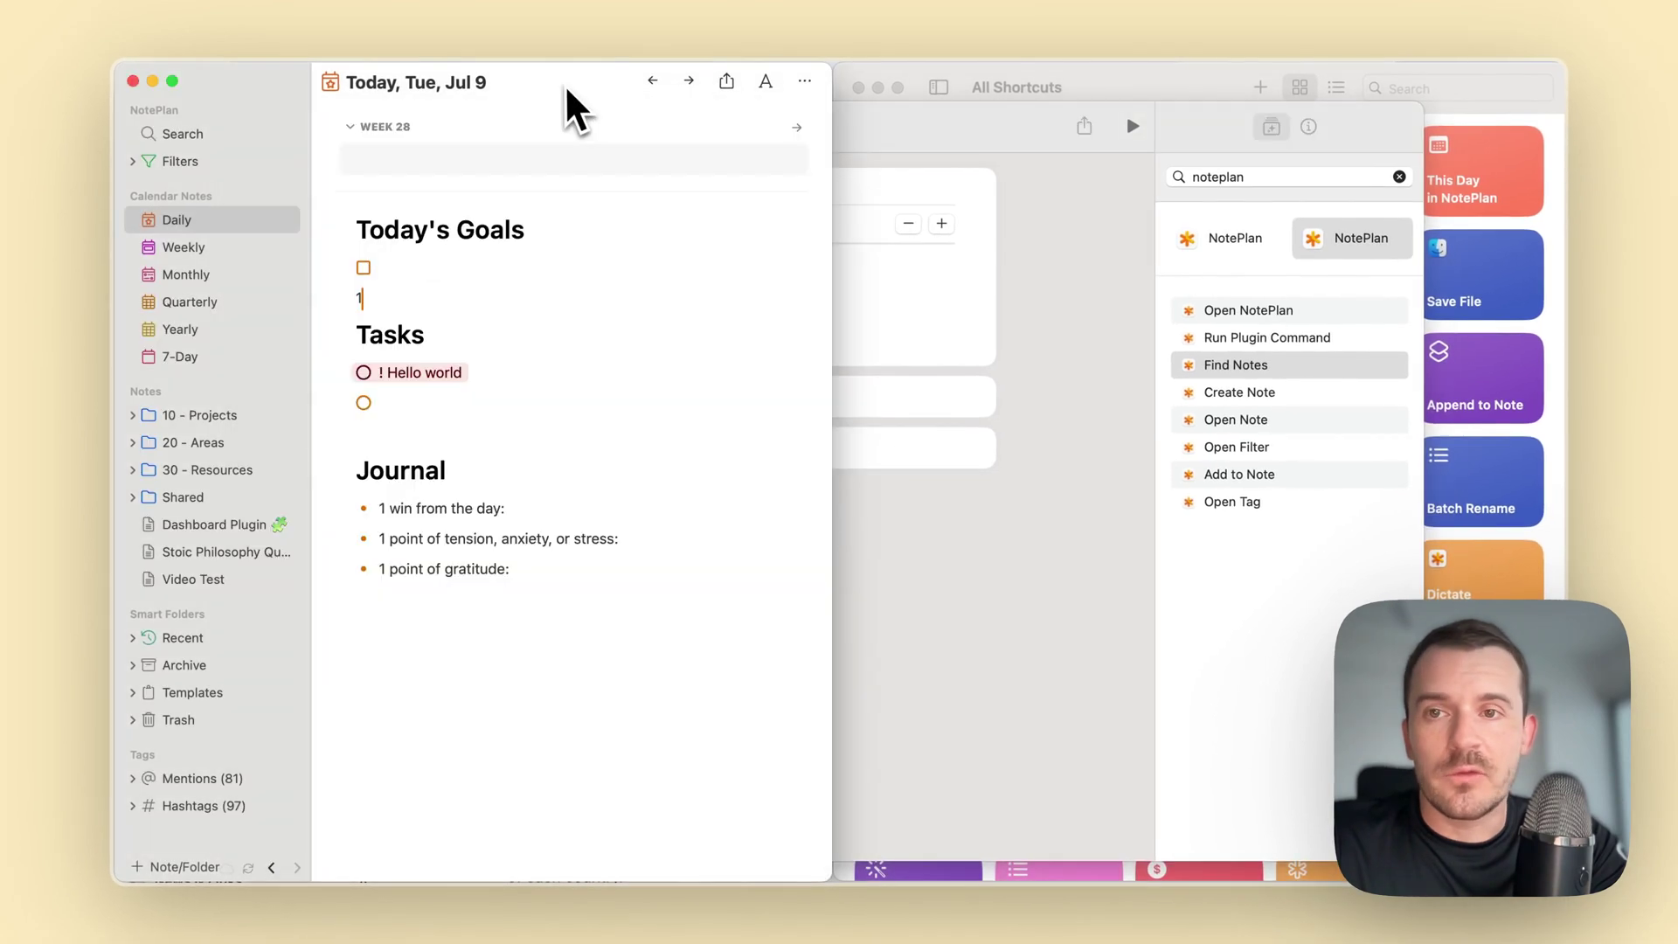
{"action": "left_click", "coordinate": [193, 578]}
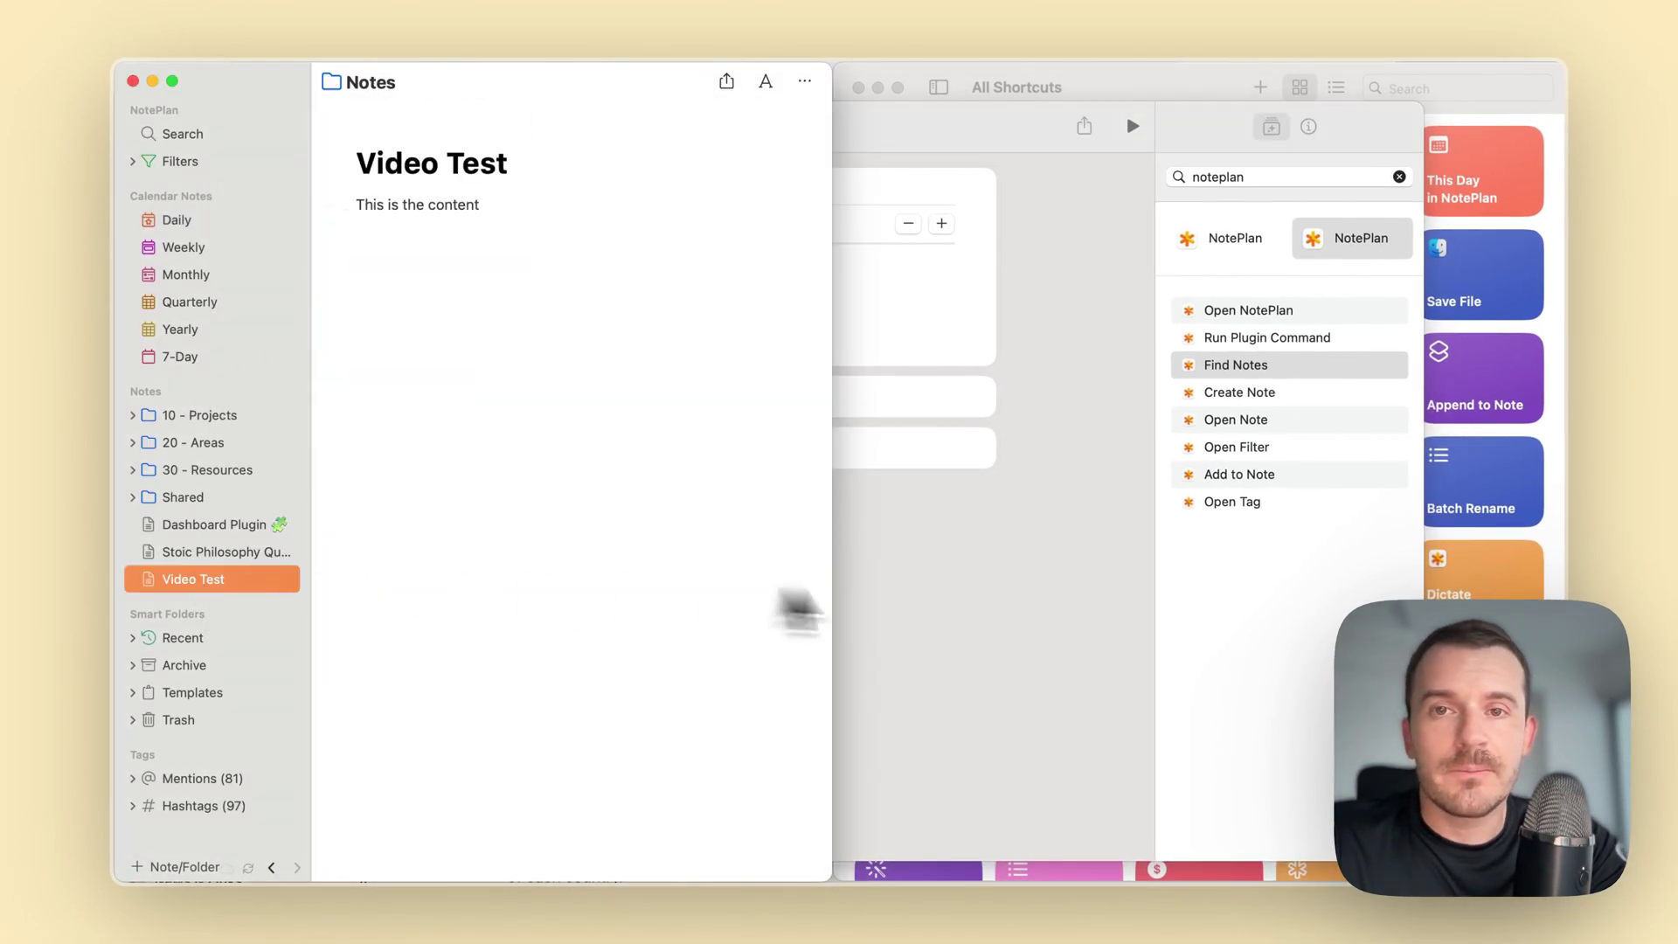
{"action": "left_click", "coordinate": [955, 596]}
{"action": "left_click", "coordinate": [1133, 128]}
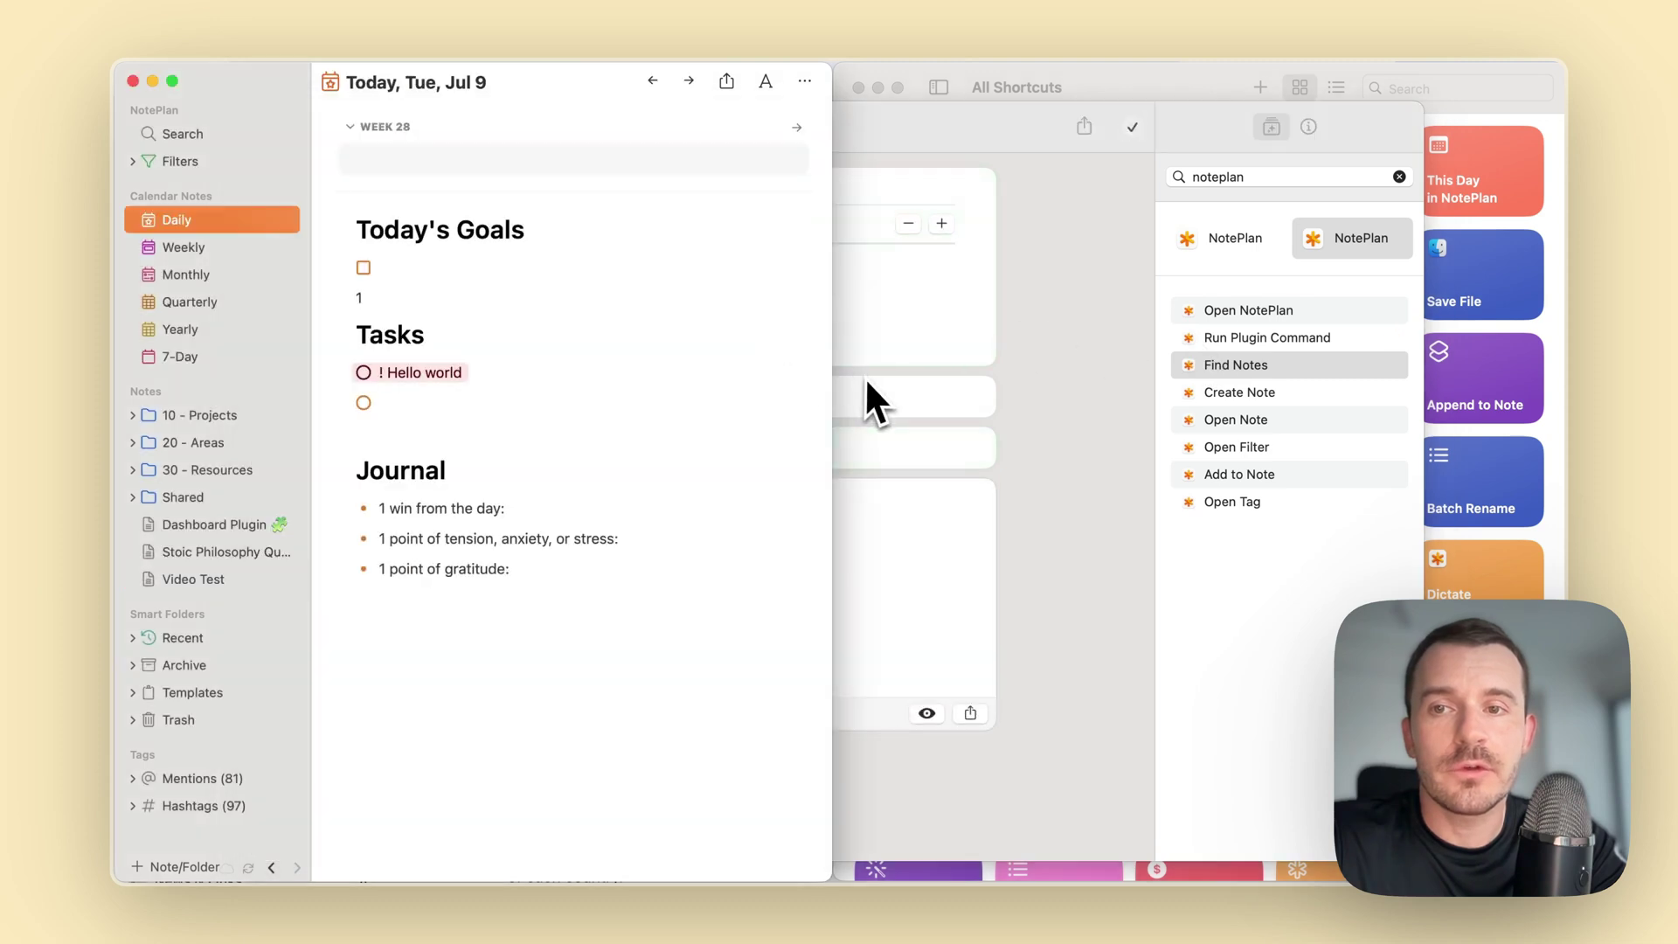
{"action": "left_click", "coordinate": [952, 470]}
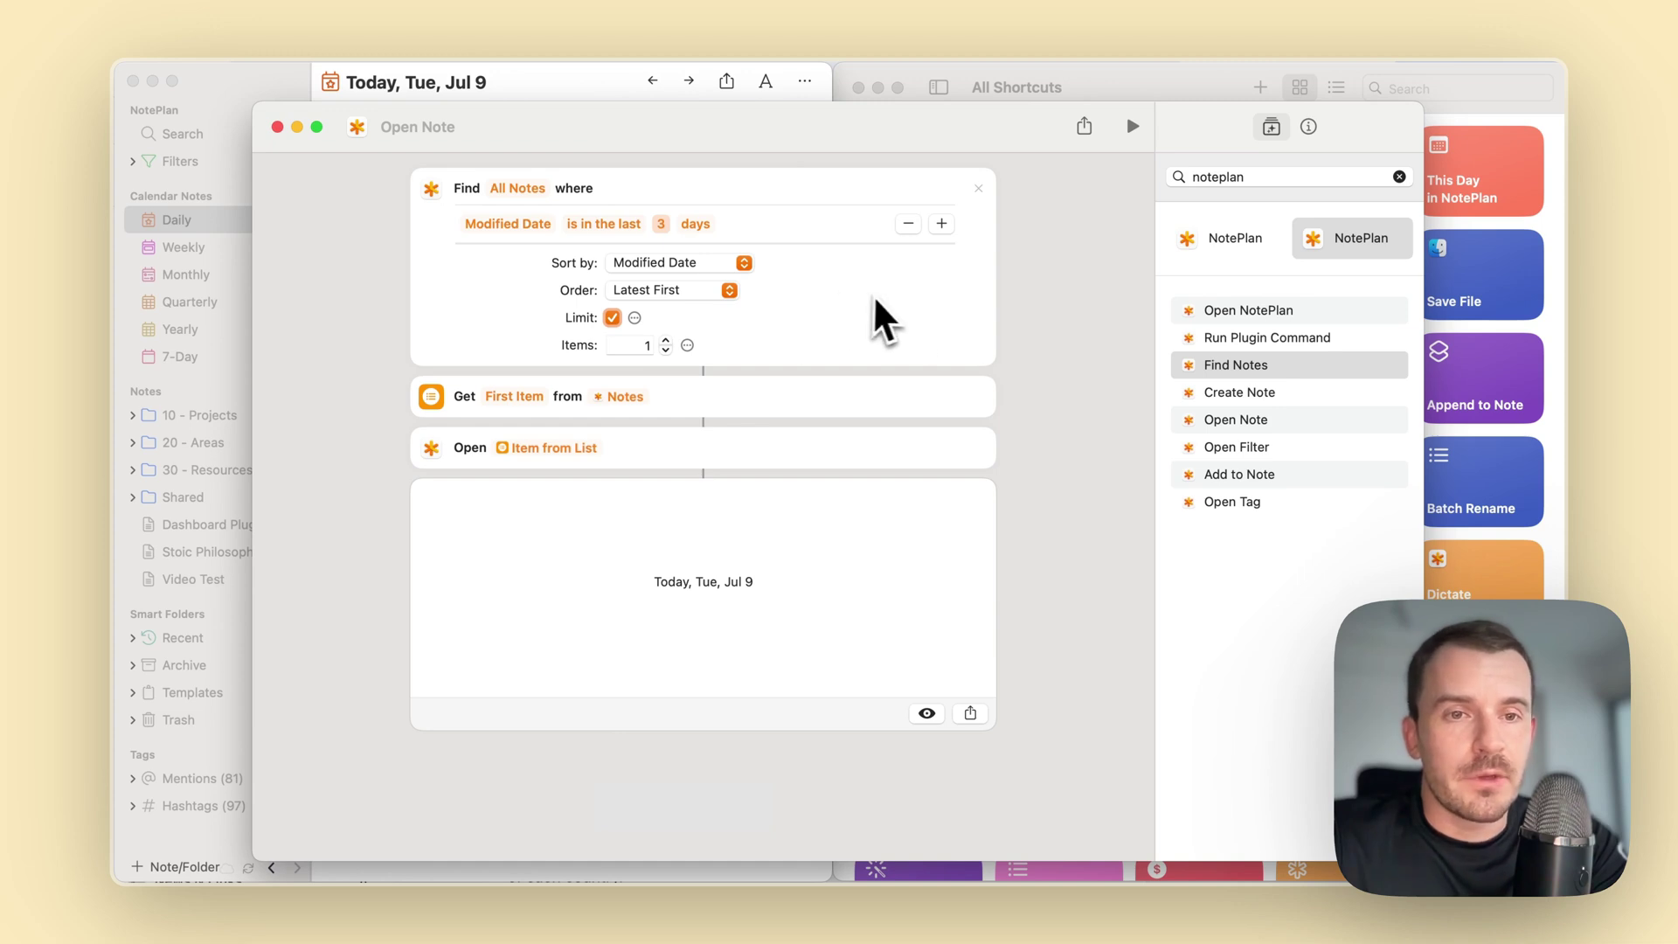
Delete the Find Notes, Get First Item and Open Item from List actions.
{"action": "left_click", "coordinate": [979, 188]}
{"action": "left_click", "coordinate": [980, 189]}
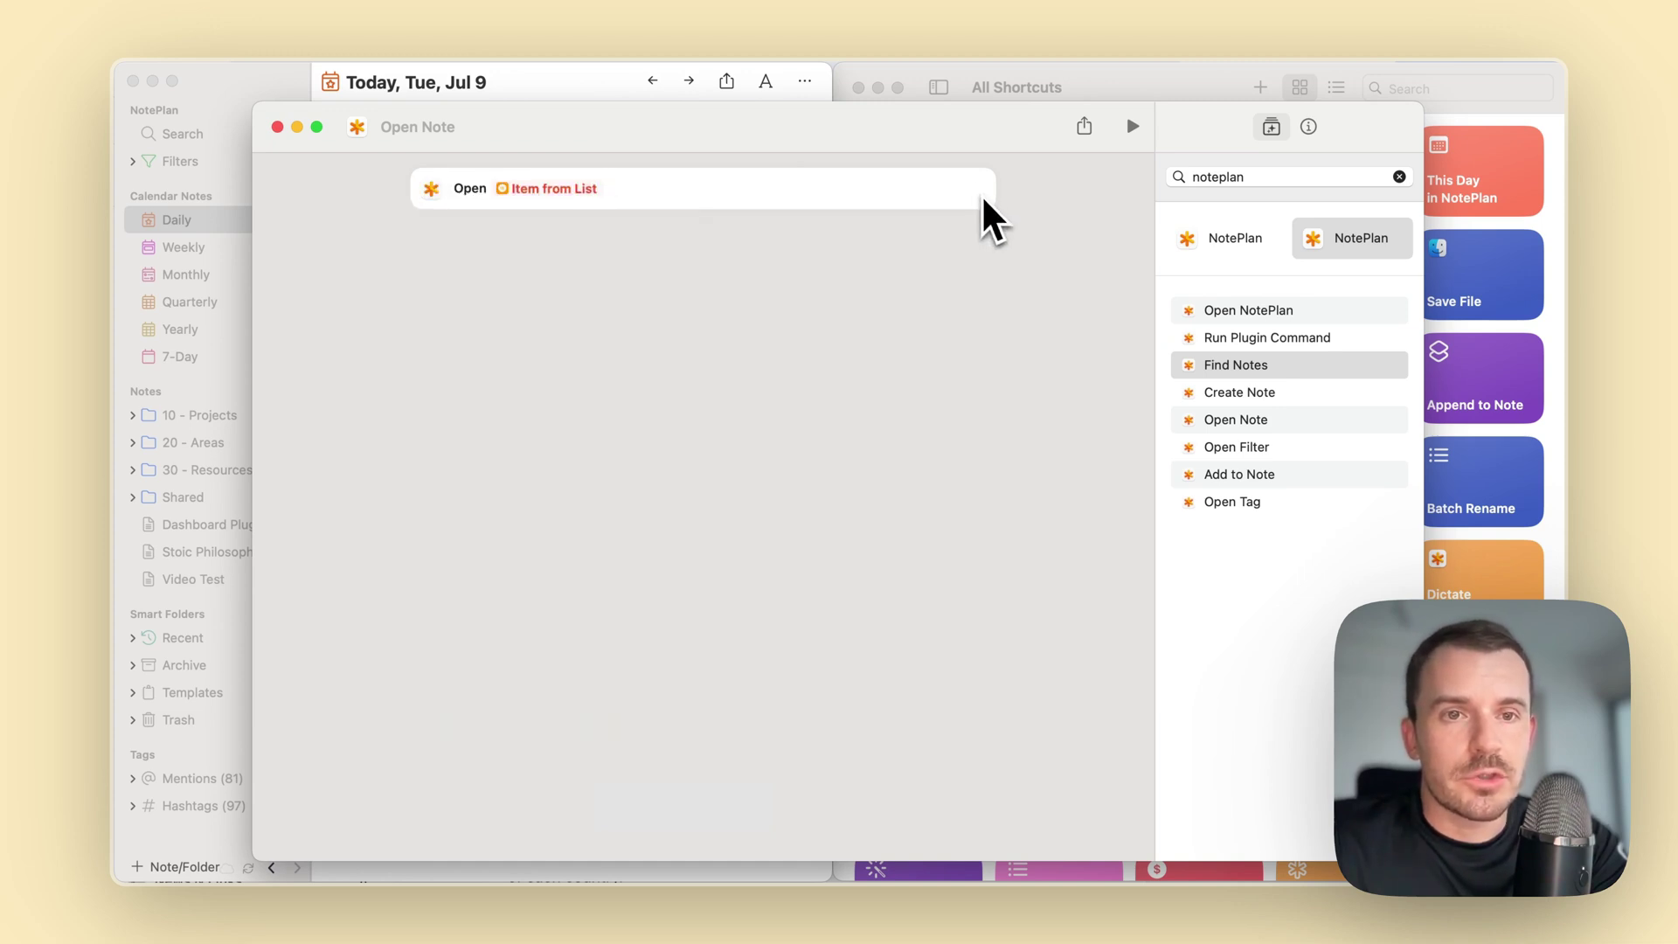
{"action": "left_click", "coordinate": [979, 189]}
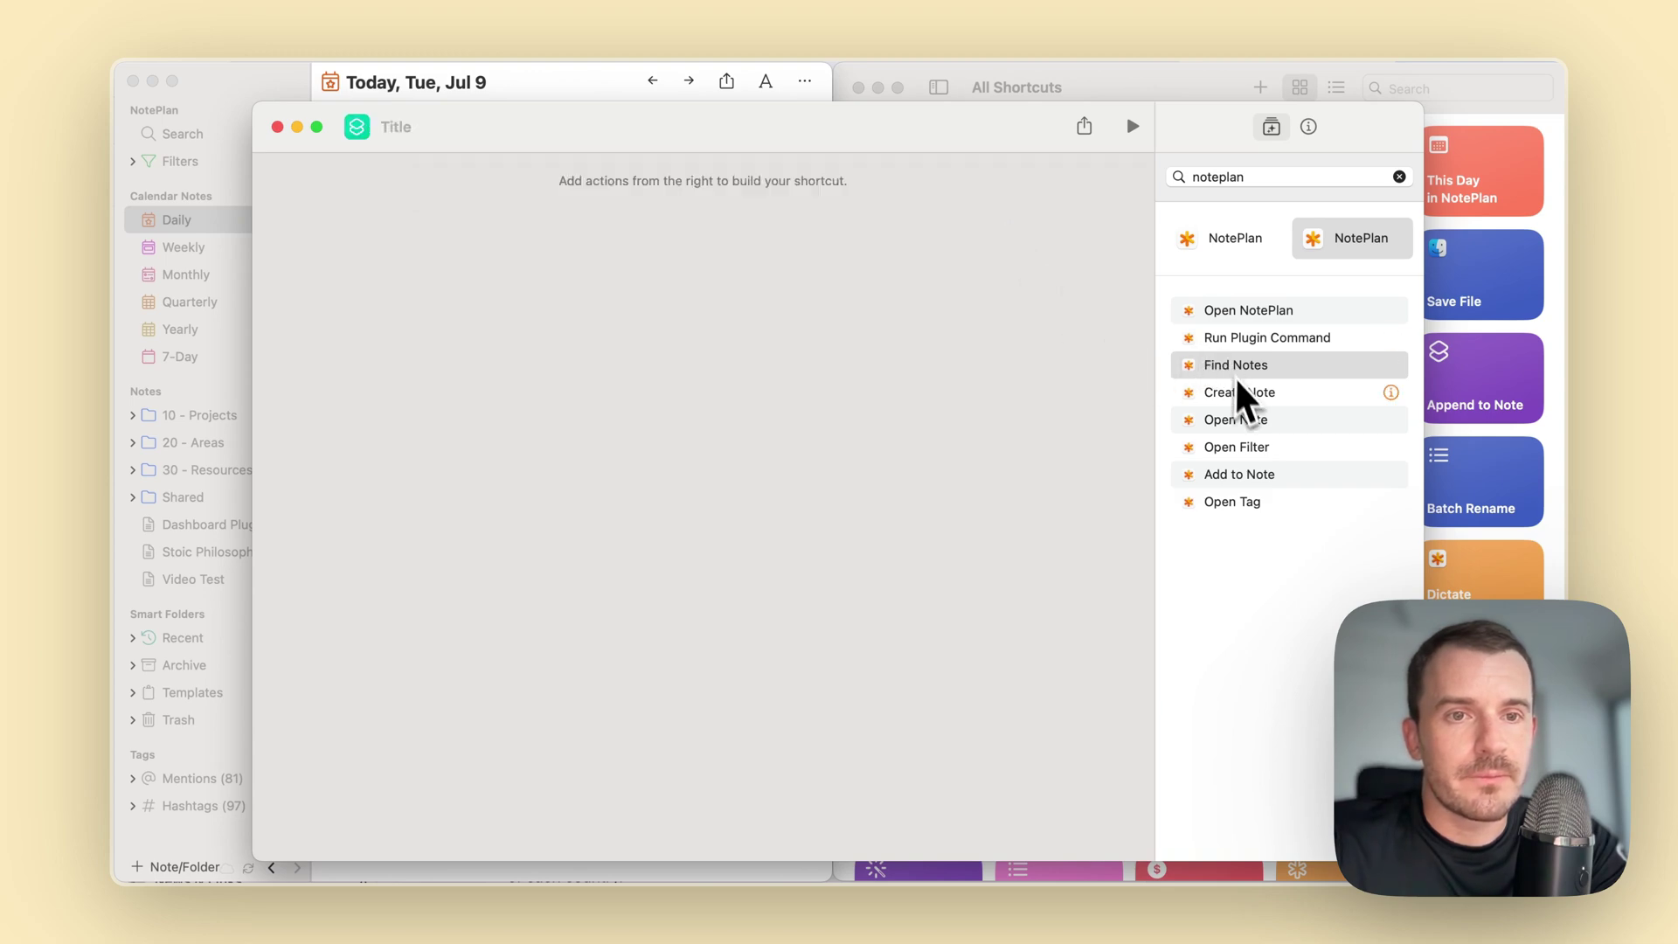
Add a NotePlan Open Filter action and browse its filter list without choosing one.
{"action": "left_click_drag", "start_coordinate": [1245, 428], "coordinate": [898, 278]}
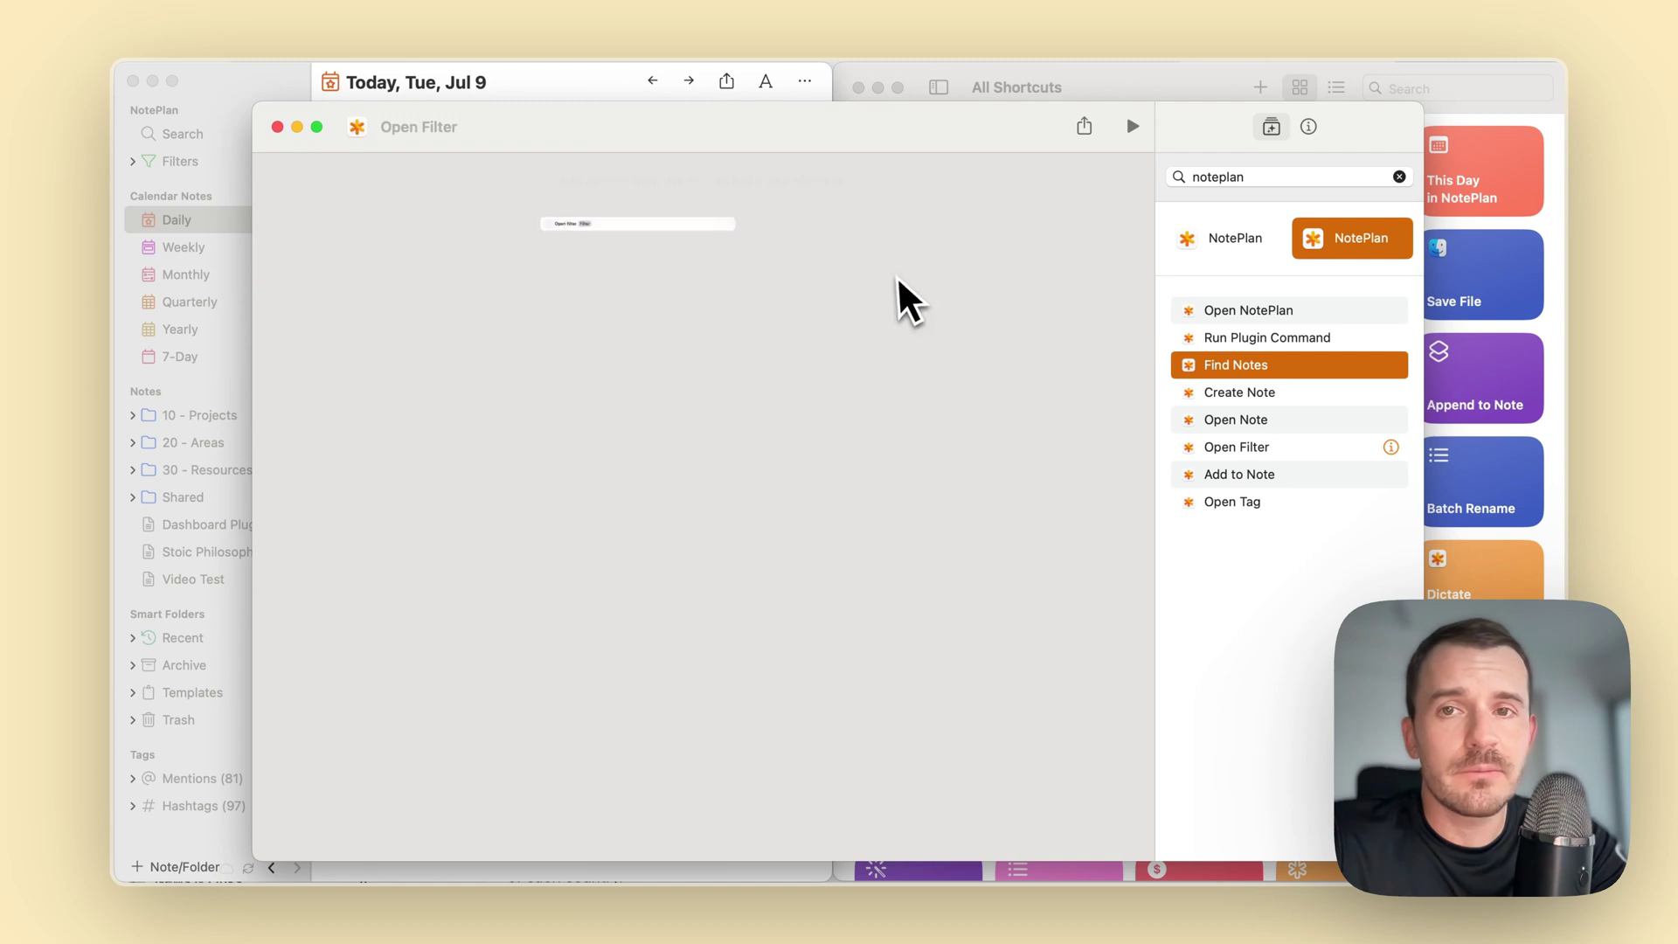
{"action": "left_click", "coordinate": [559, 190]}
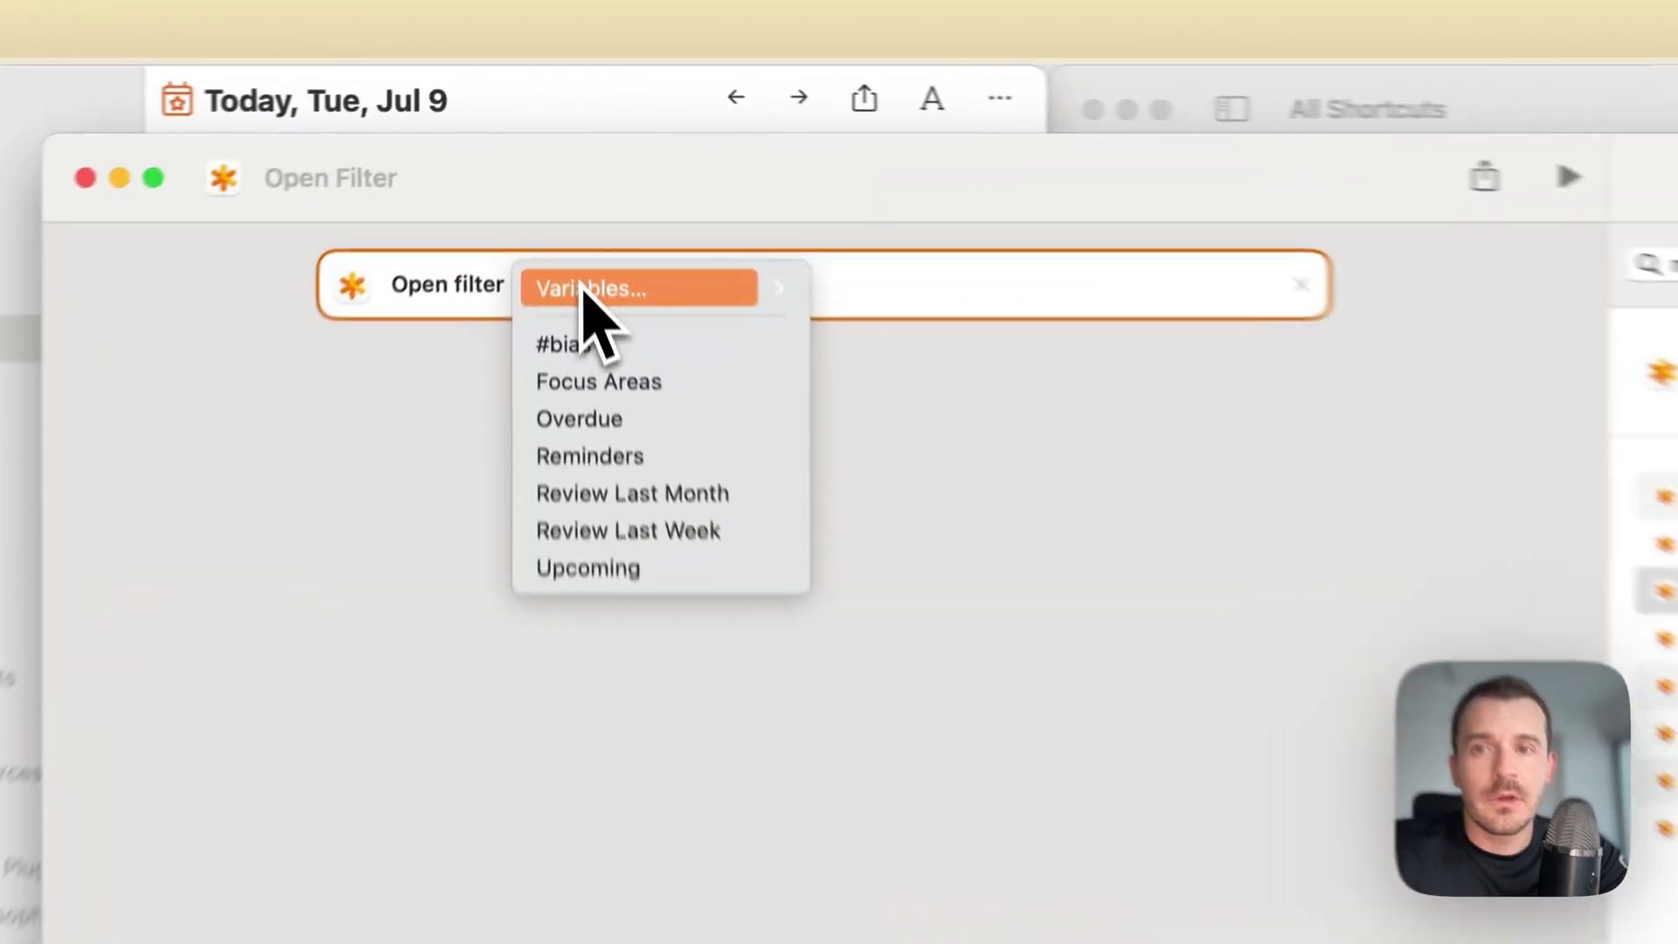
{"action": "left_click", "coordinate": [973, 375]}
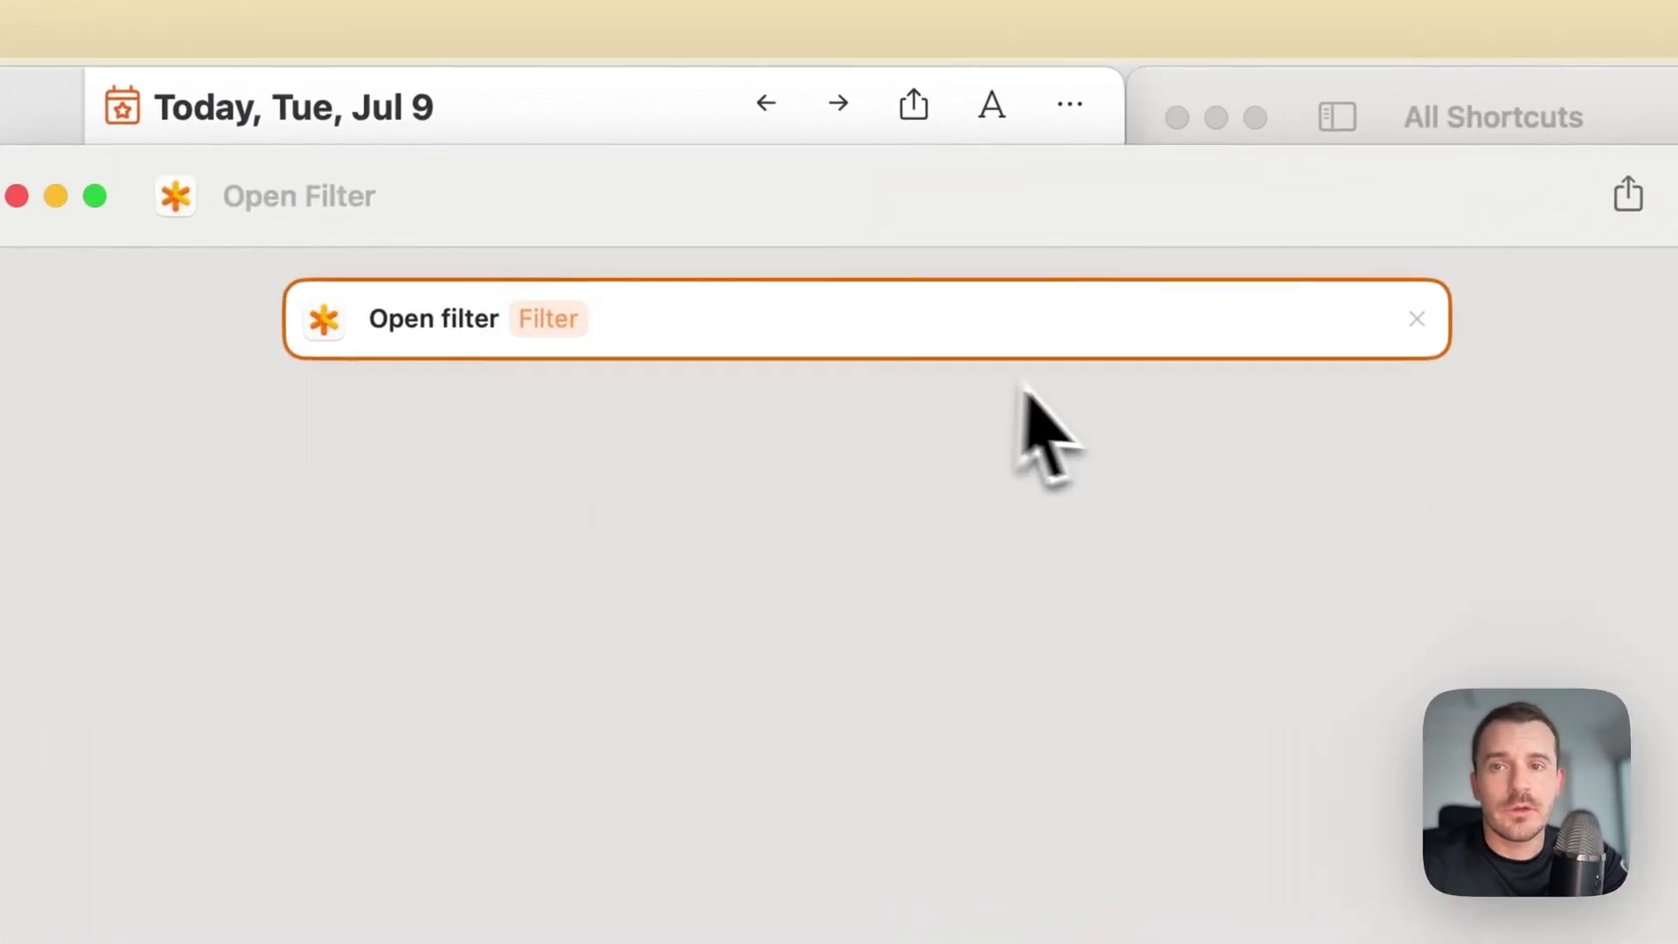
{"action": "left_click", "coordinate": [573, 288]}
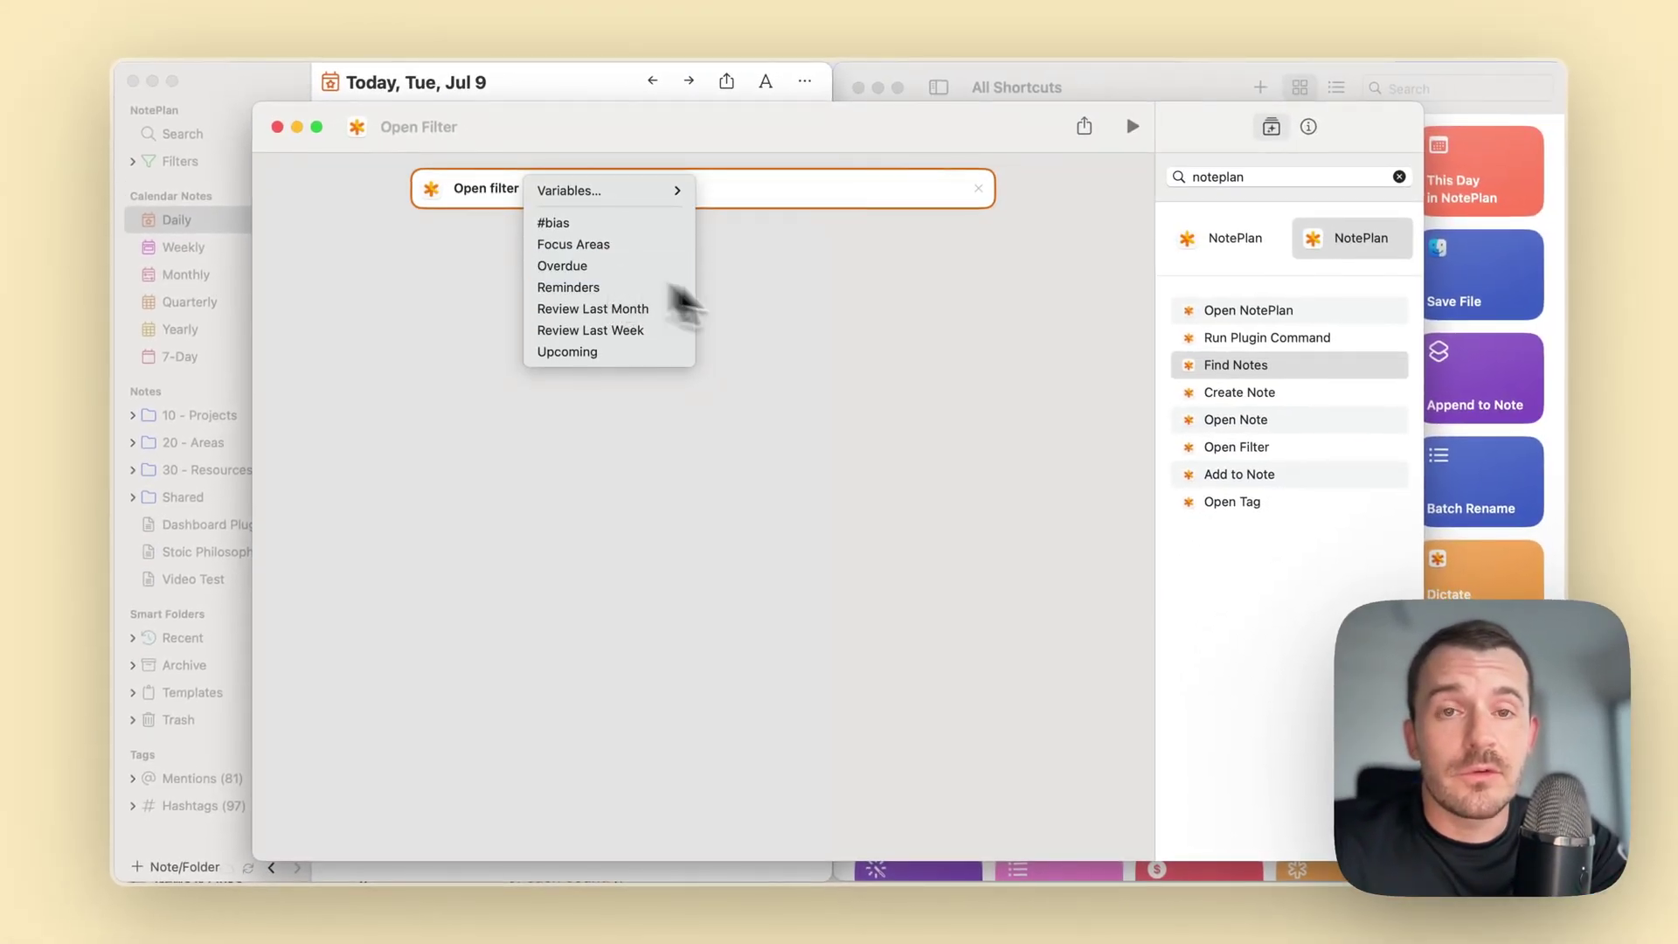
{"action": "left_click", "coordinate": [926, 286]}
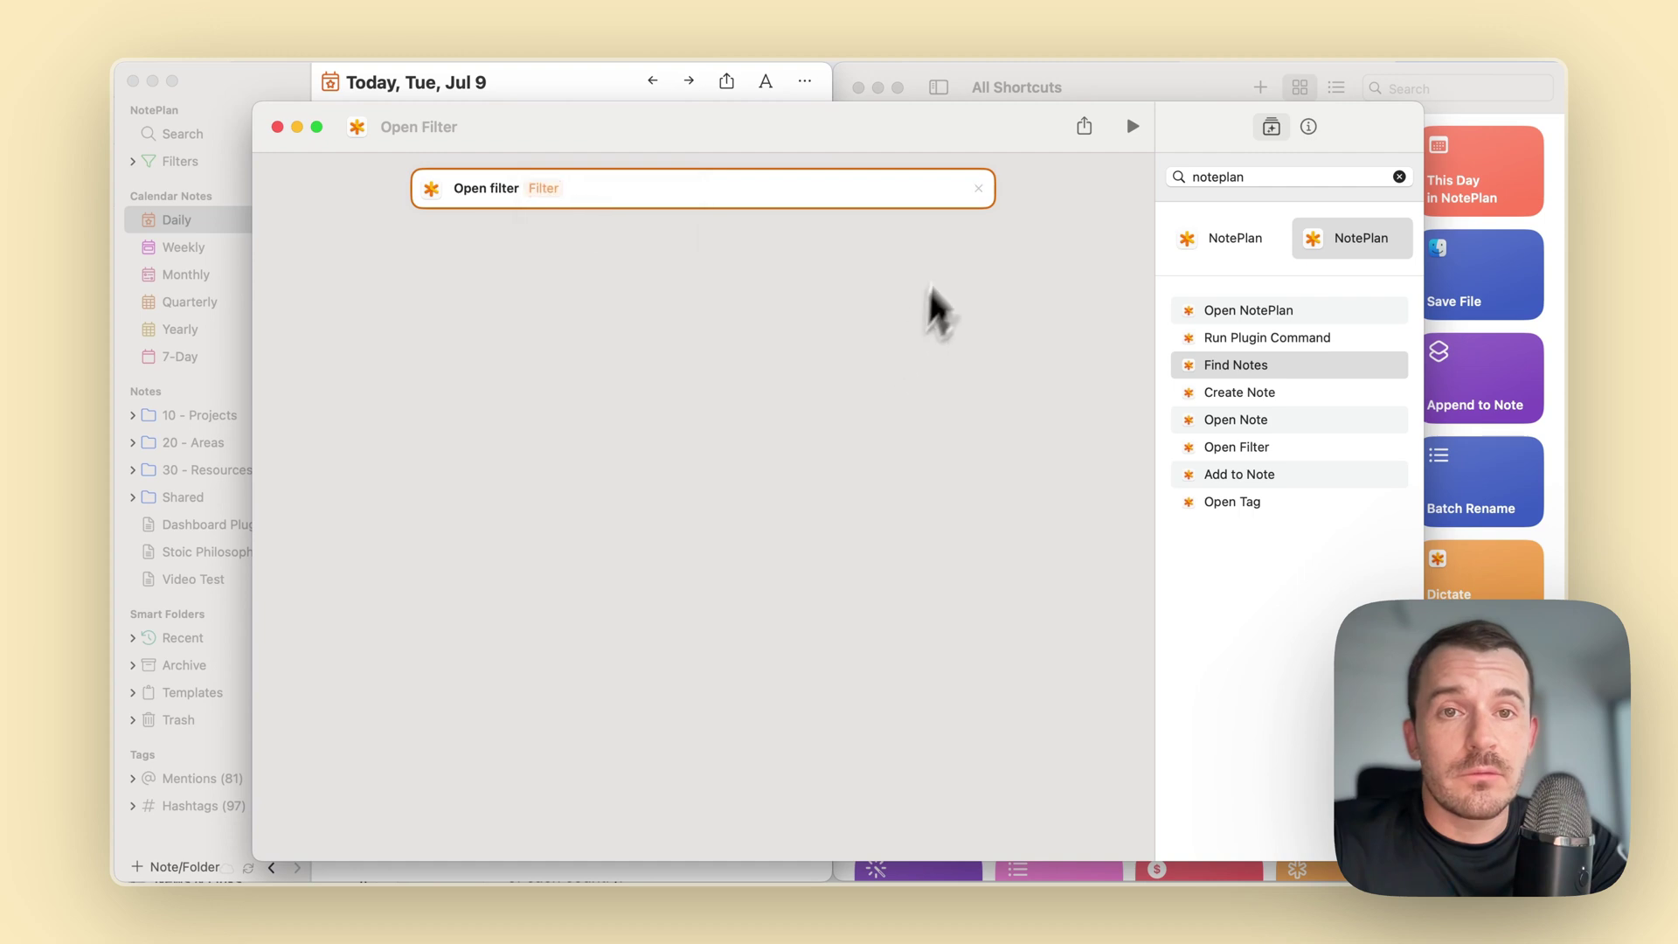
Swap the Open Filter action for Open Tag and browse its tag list without picking one.
{"action": "left_click", "coordinate": [978, 187]}
{"action": "left_click_drag", "start_coordinate": [1221, 501], "coordinate": [706, 255]}
{"action": "left_click", "coordinate": [537, 192]}
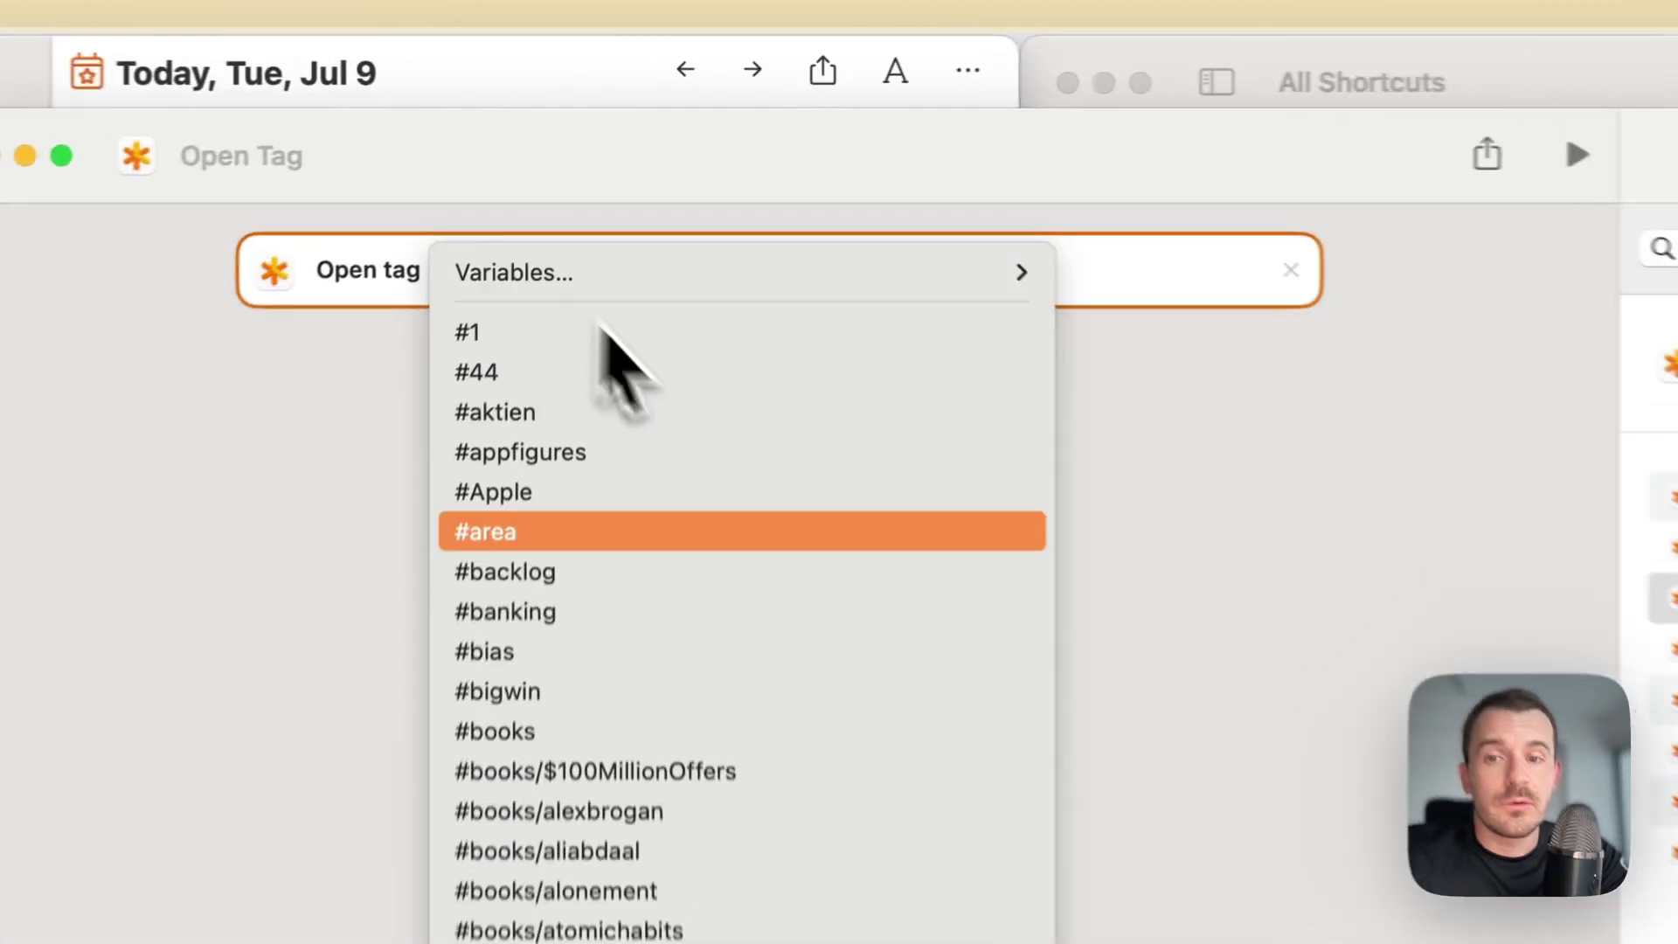
{"action": "left_click", "coordinate": [1329, 631]}
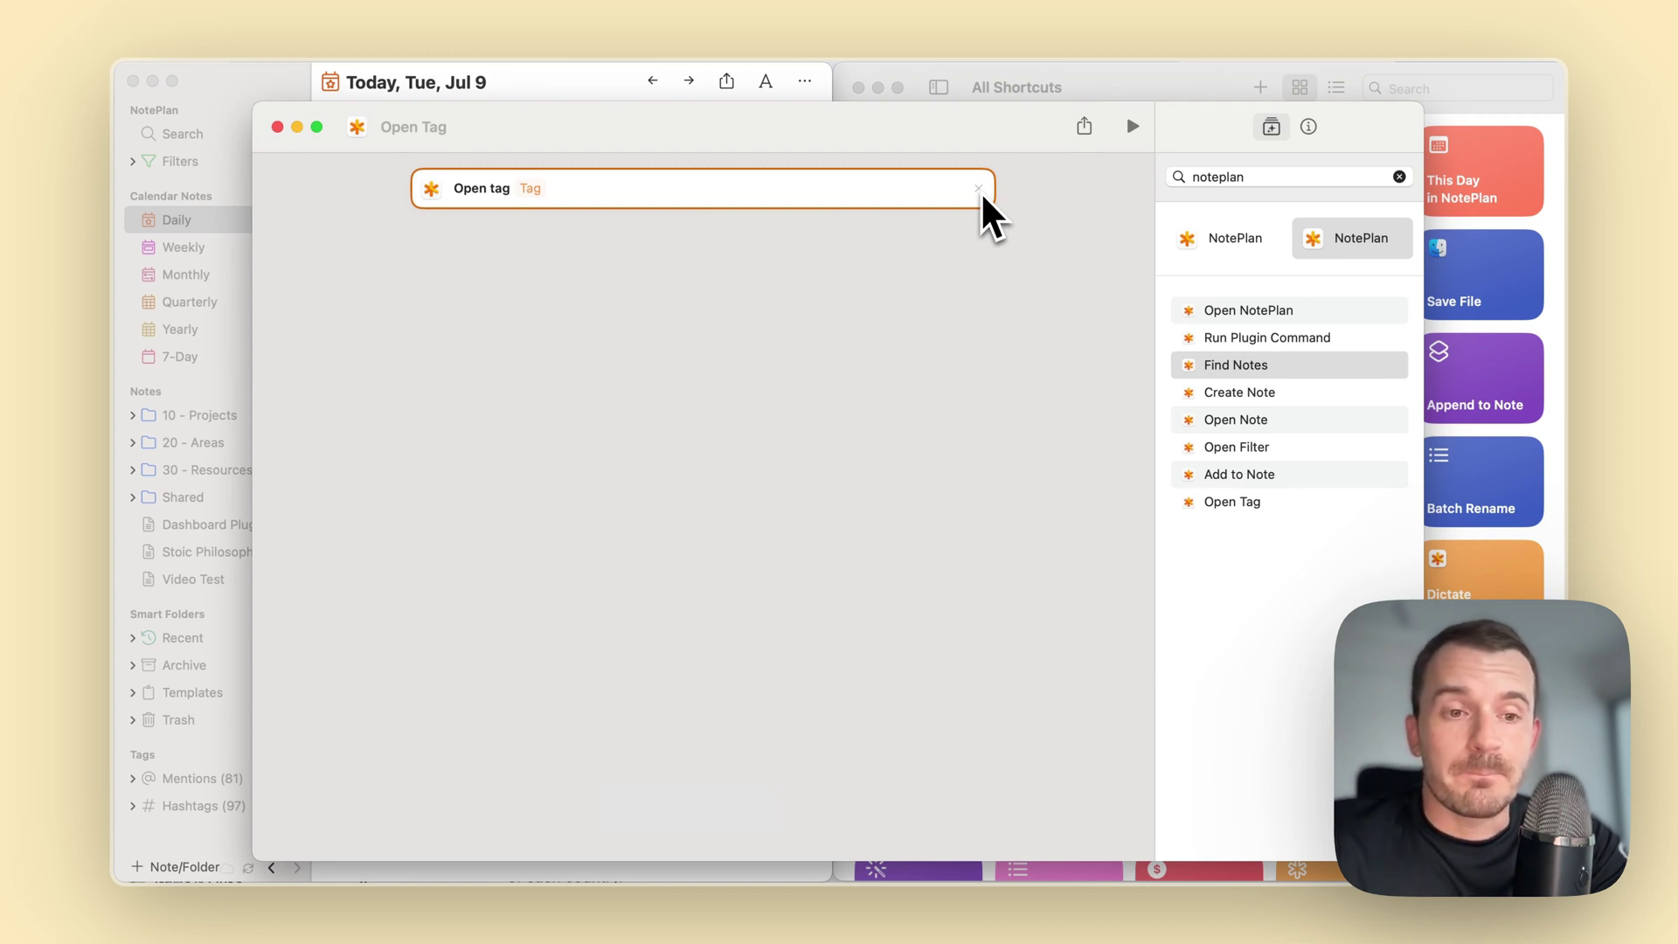
Remove Open Tag and search the shortcut library for 'dic' to show Dictate into Today.
{"action": "left_click", "coordinate": [978, 188]}
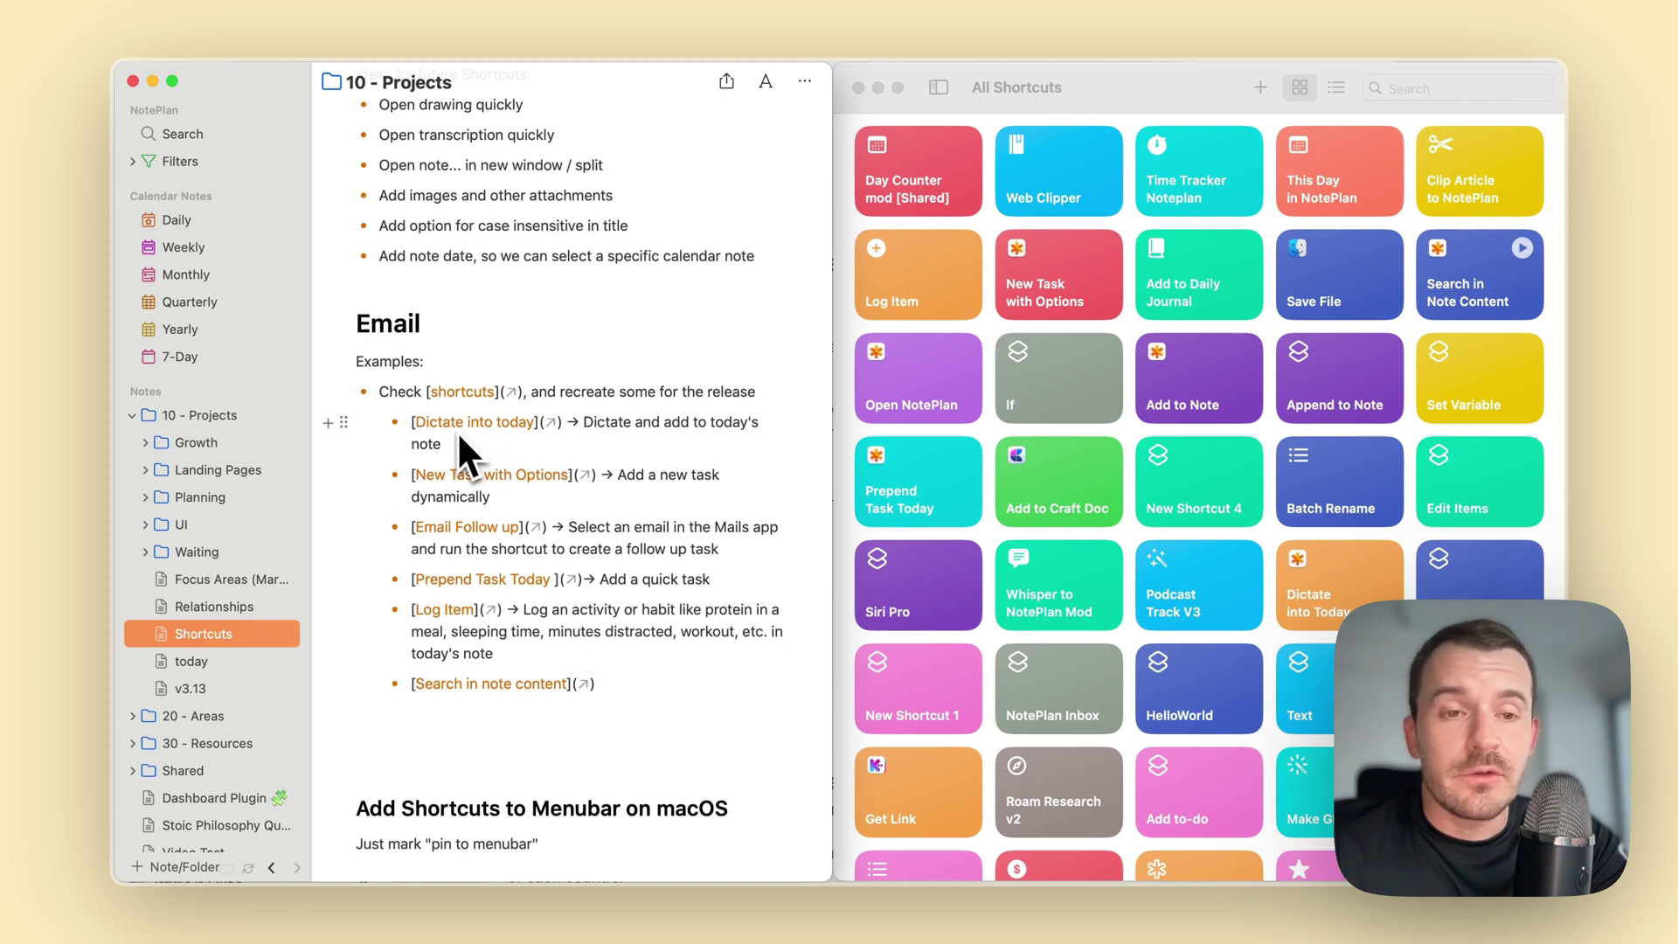
{"action": "left_click", "coordinate": [1464, 90]}
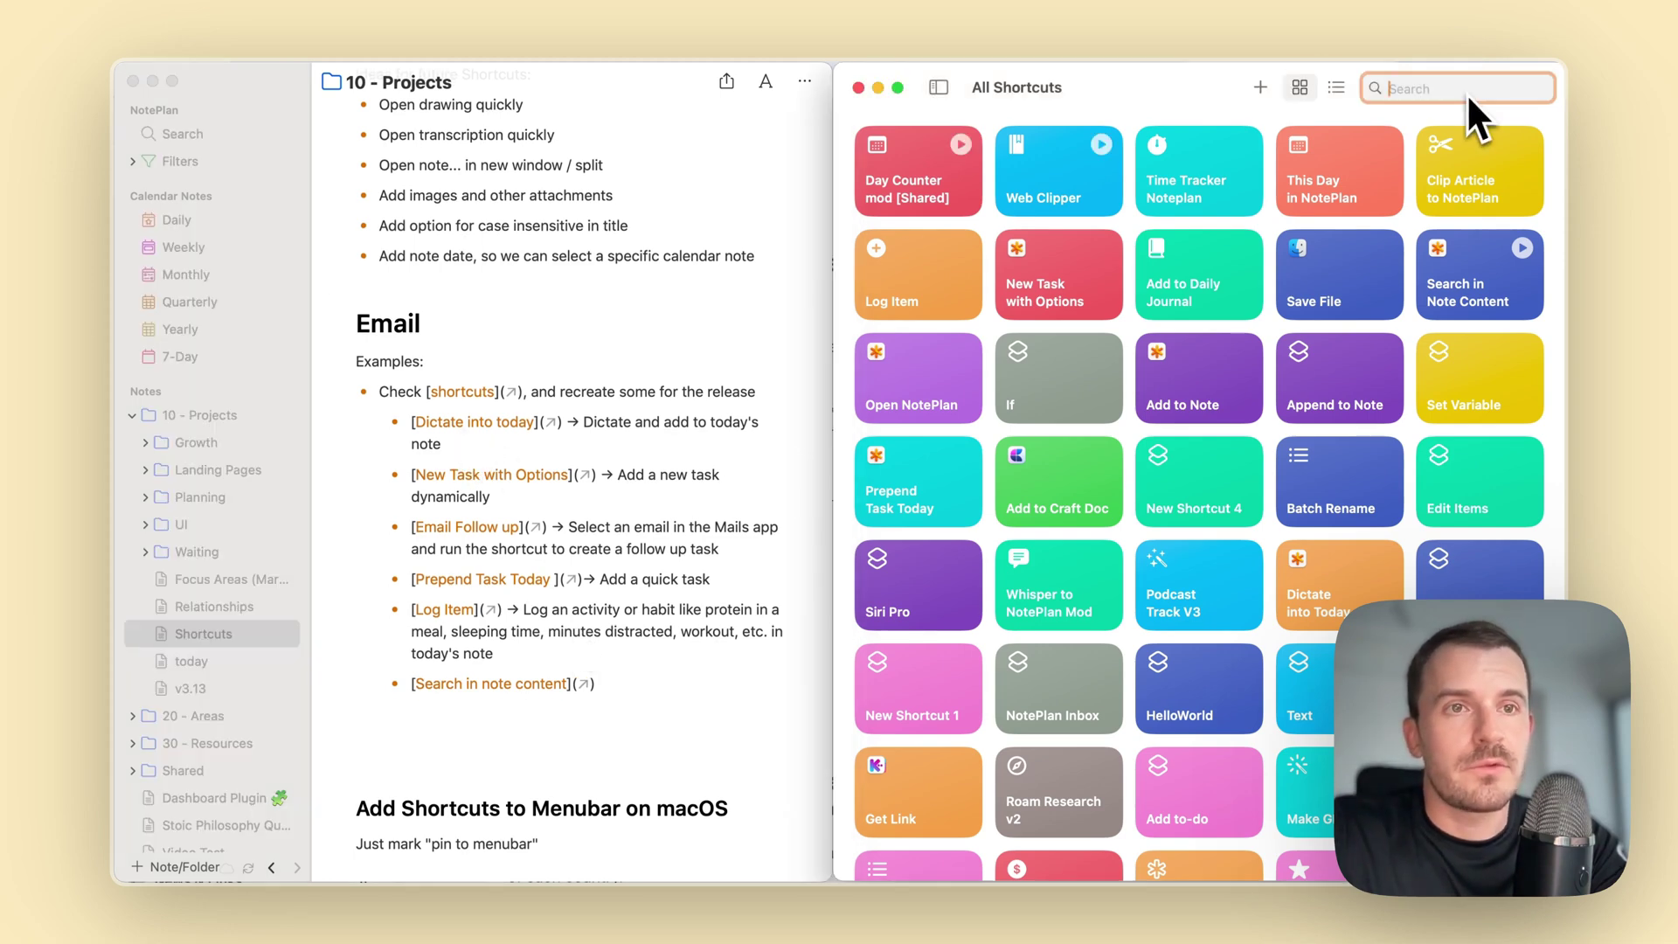
{"action": "type", "text": "dic"}
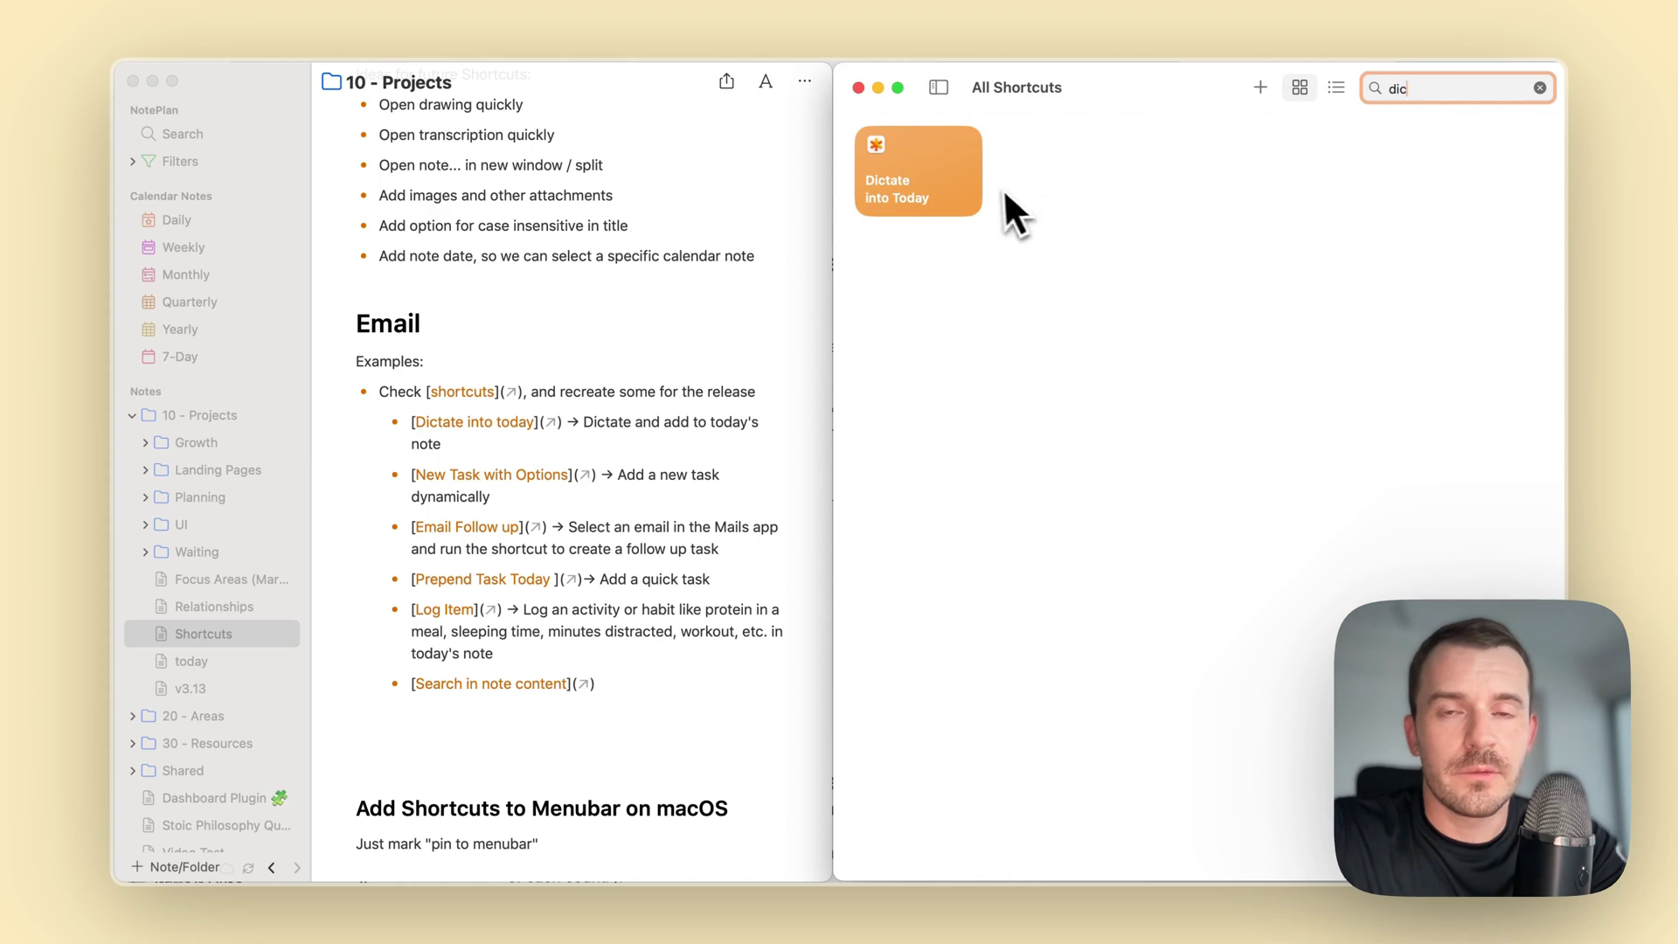
Edit the Dictate into Today shortcut and search the action library for 'dictate'.
{"action": "right_click", "coordinate": [935, 174]}
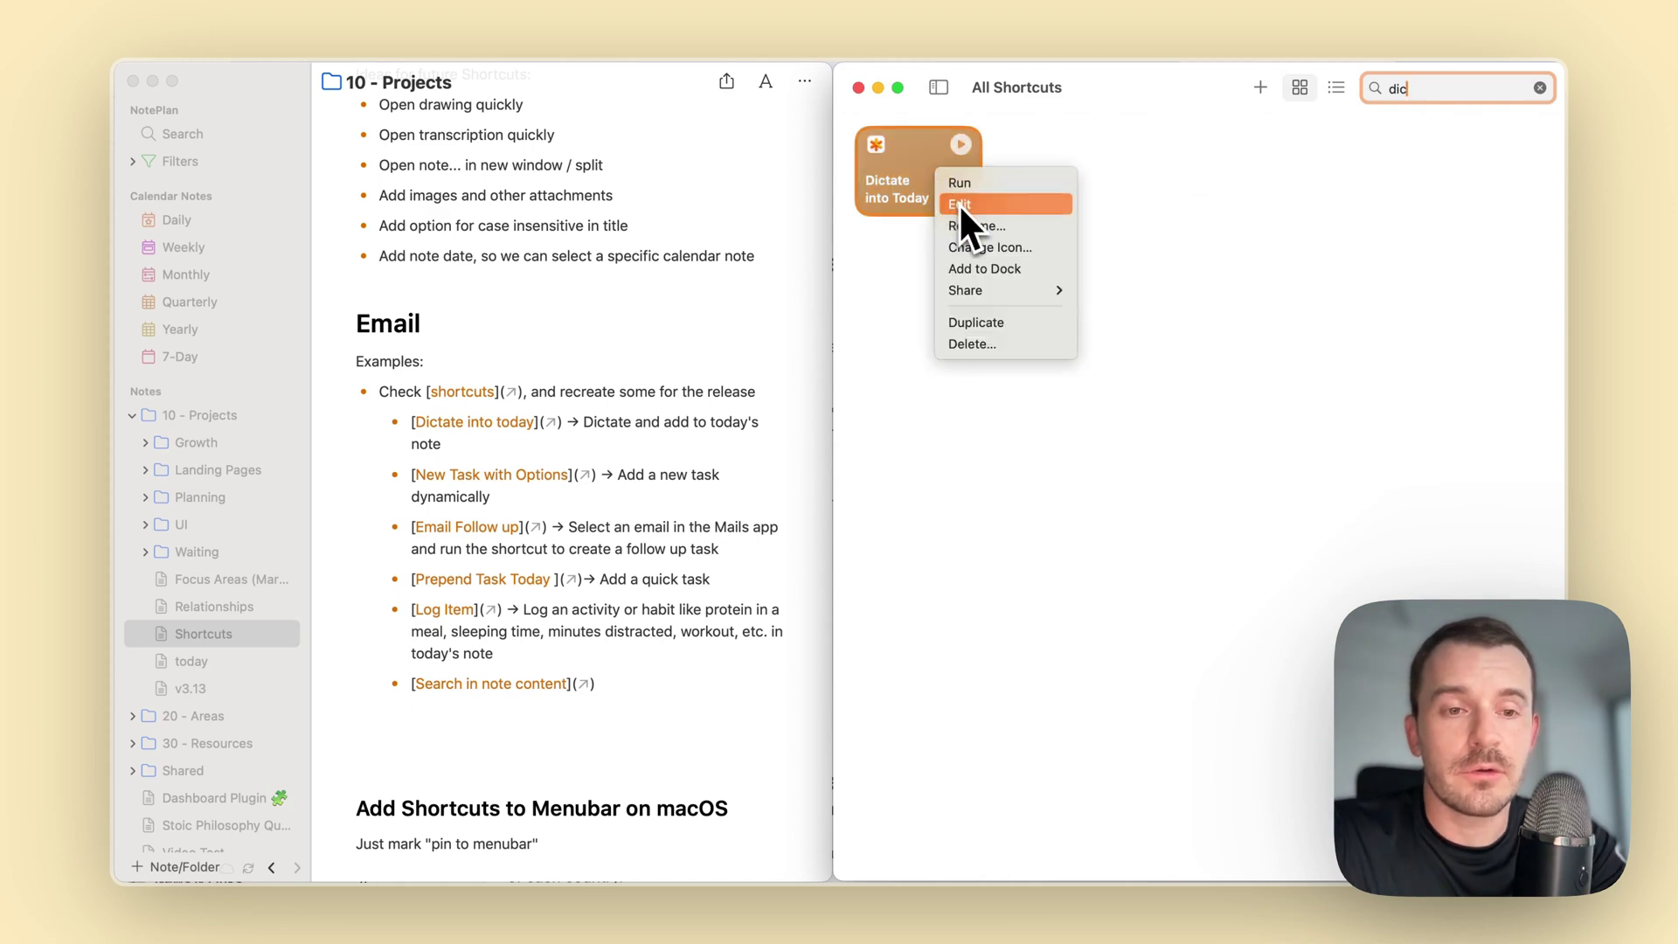
{"action": "left_click", "coordinate": [958, 203]}
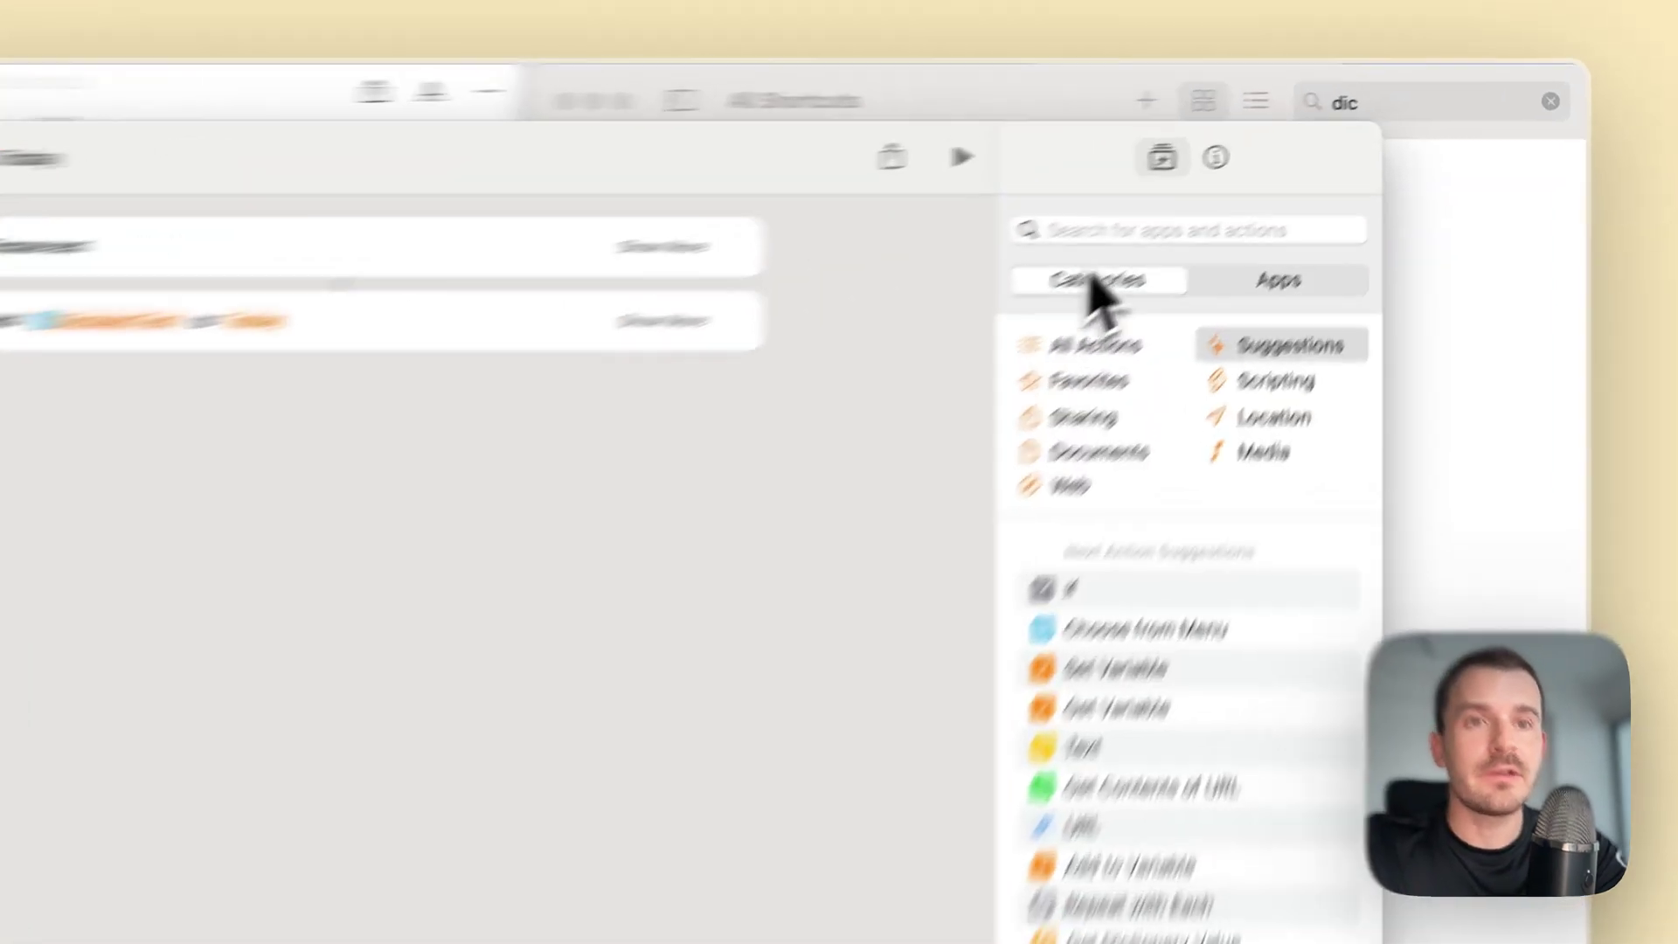
{"action": "left_click", "coordinate": [1242, 178]}
{"action": "type", "text": "d"}
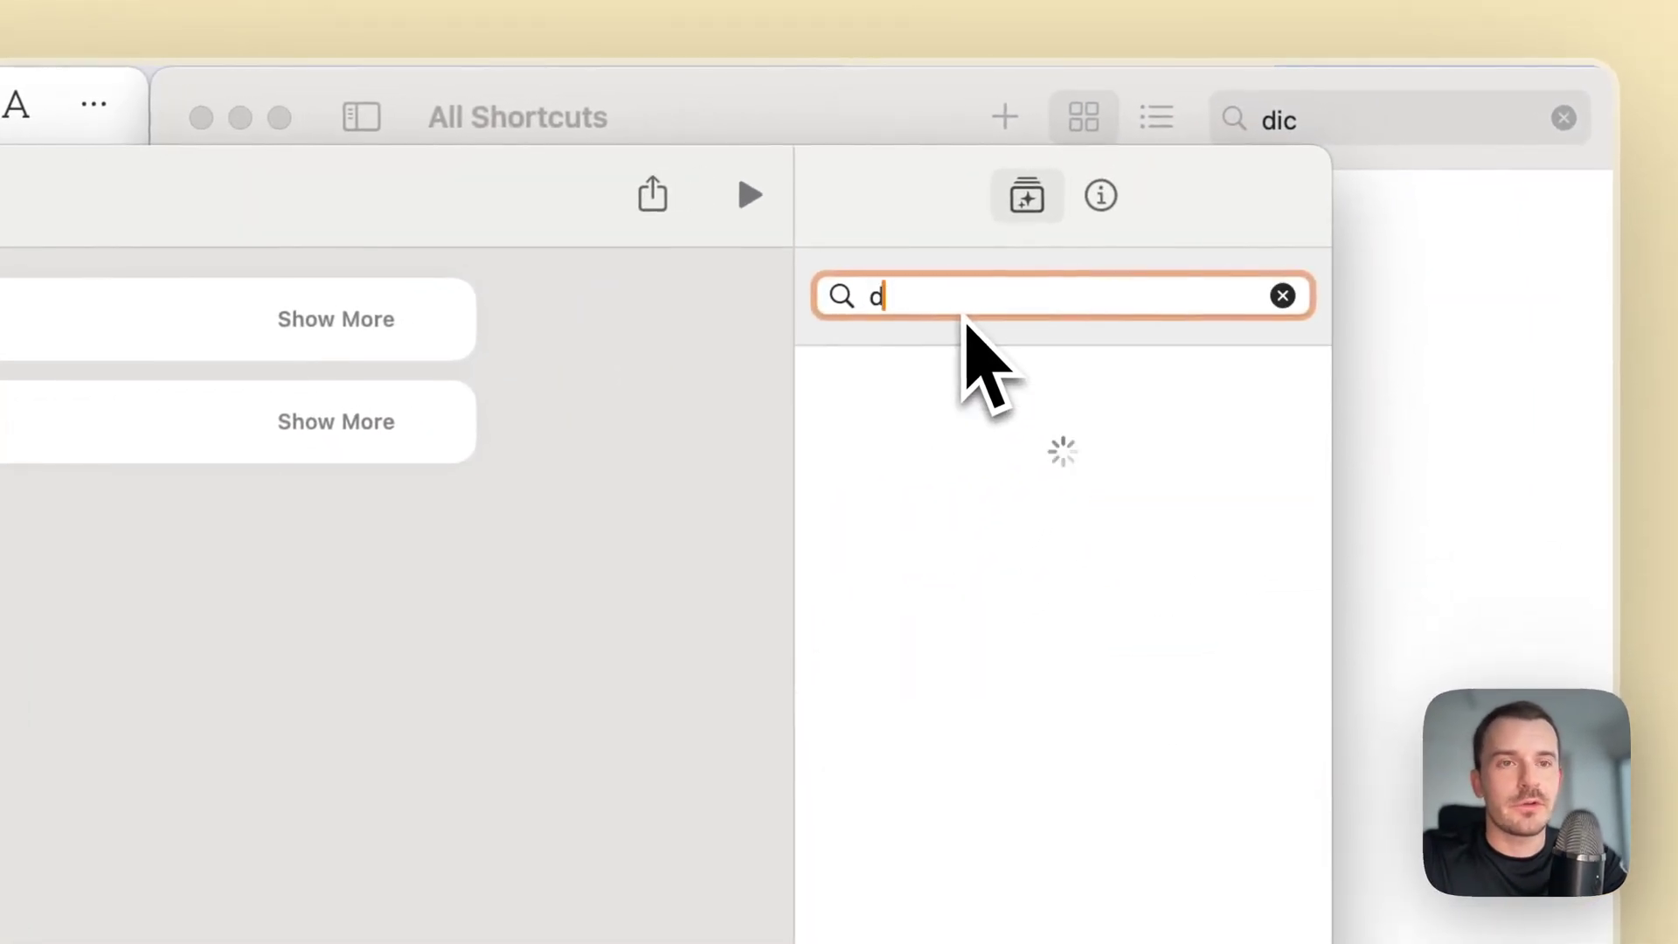
{"action": "type", "text": "ictate"}
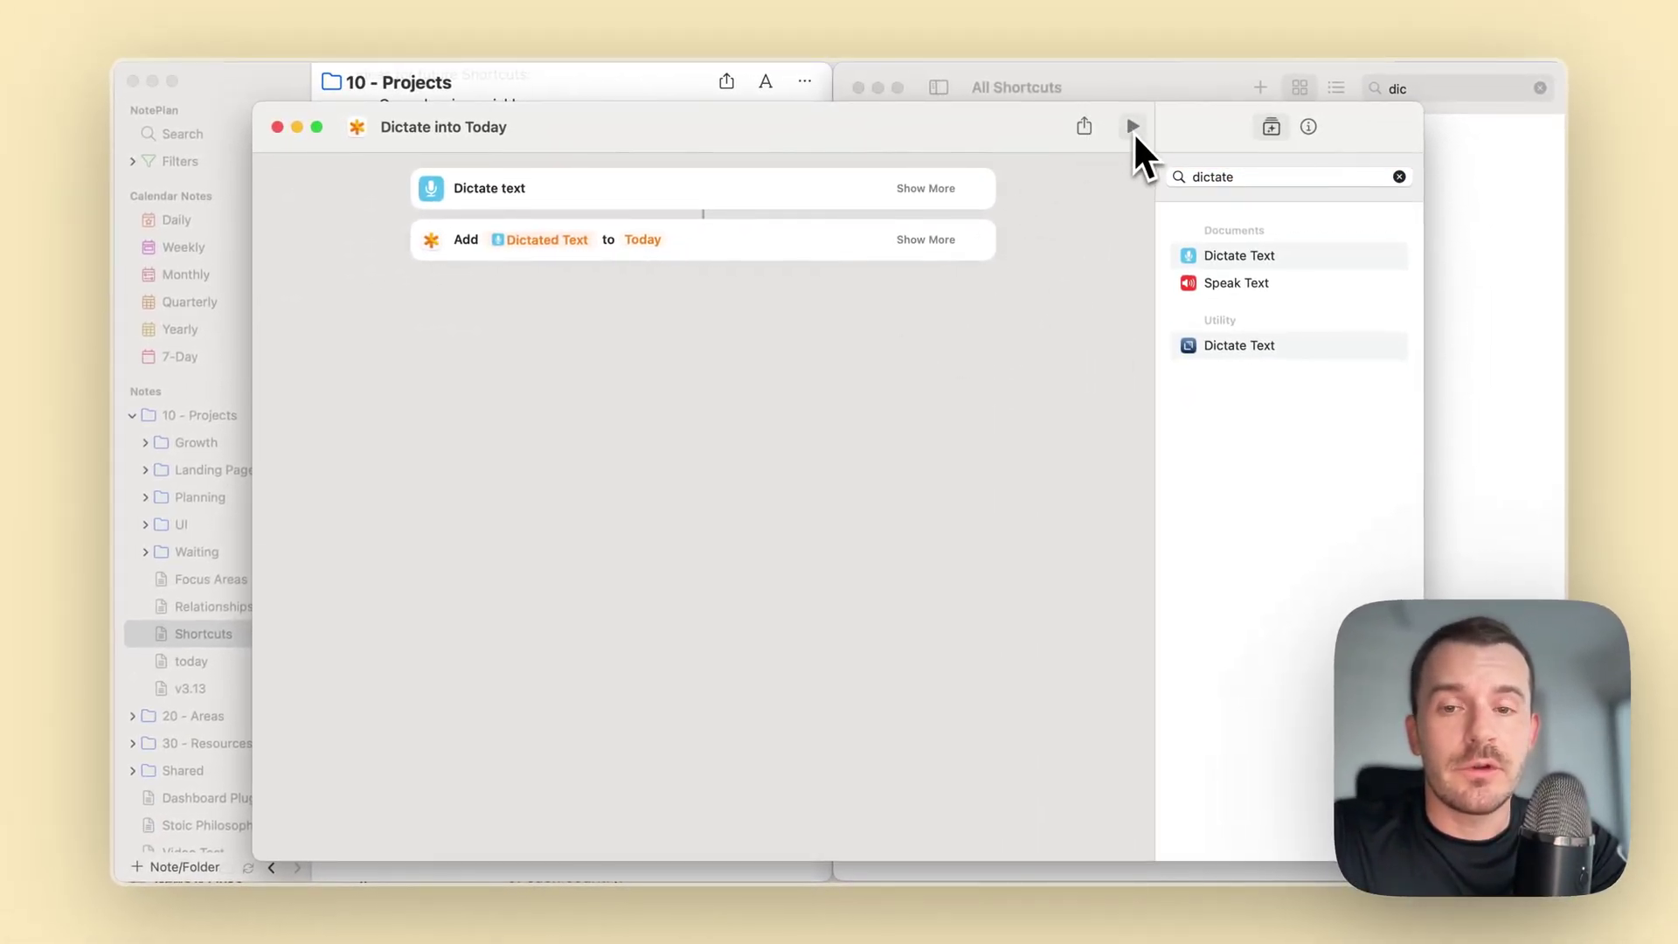
Run Dictate into Today, dictate 'Hello world', and expand the Add action's options.
{"action": "left_click", "coordinate": [1133, 128]}
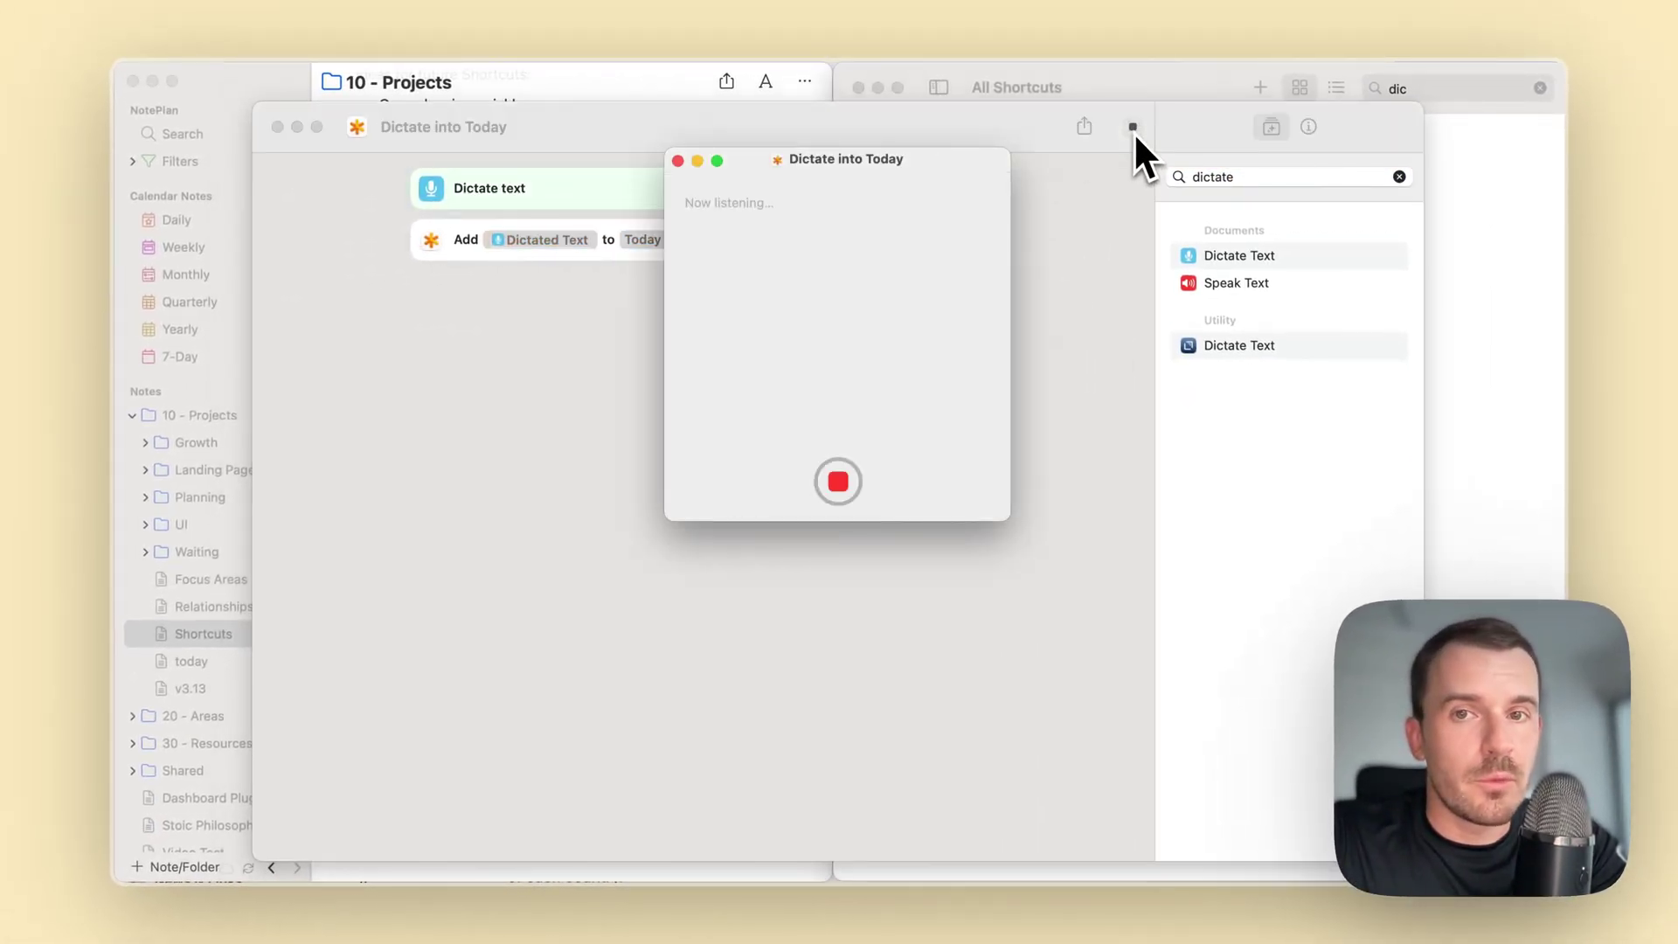
{"action": "left_click", "coordinate": [839, 482]}
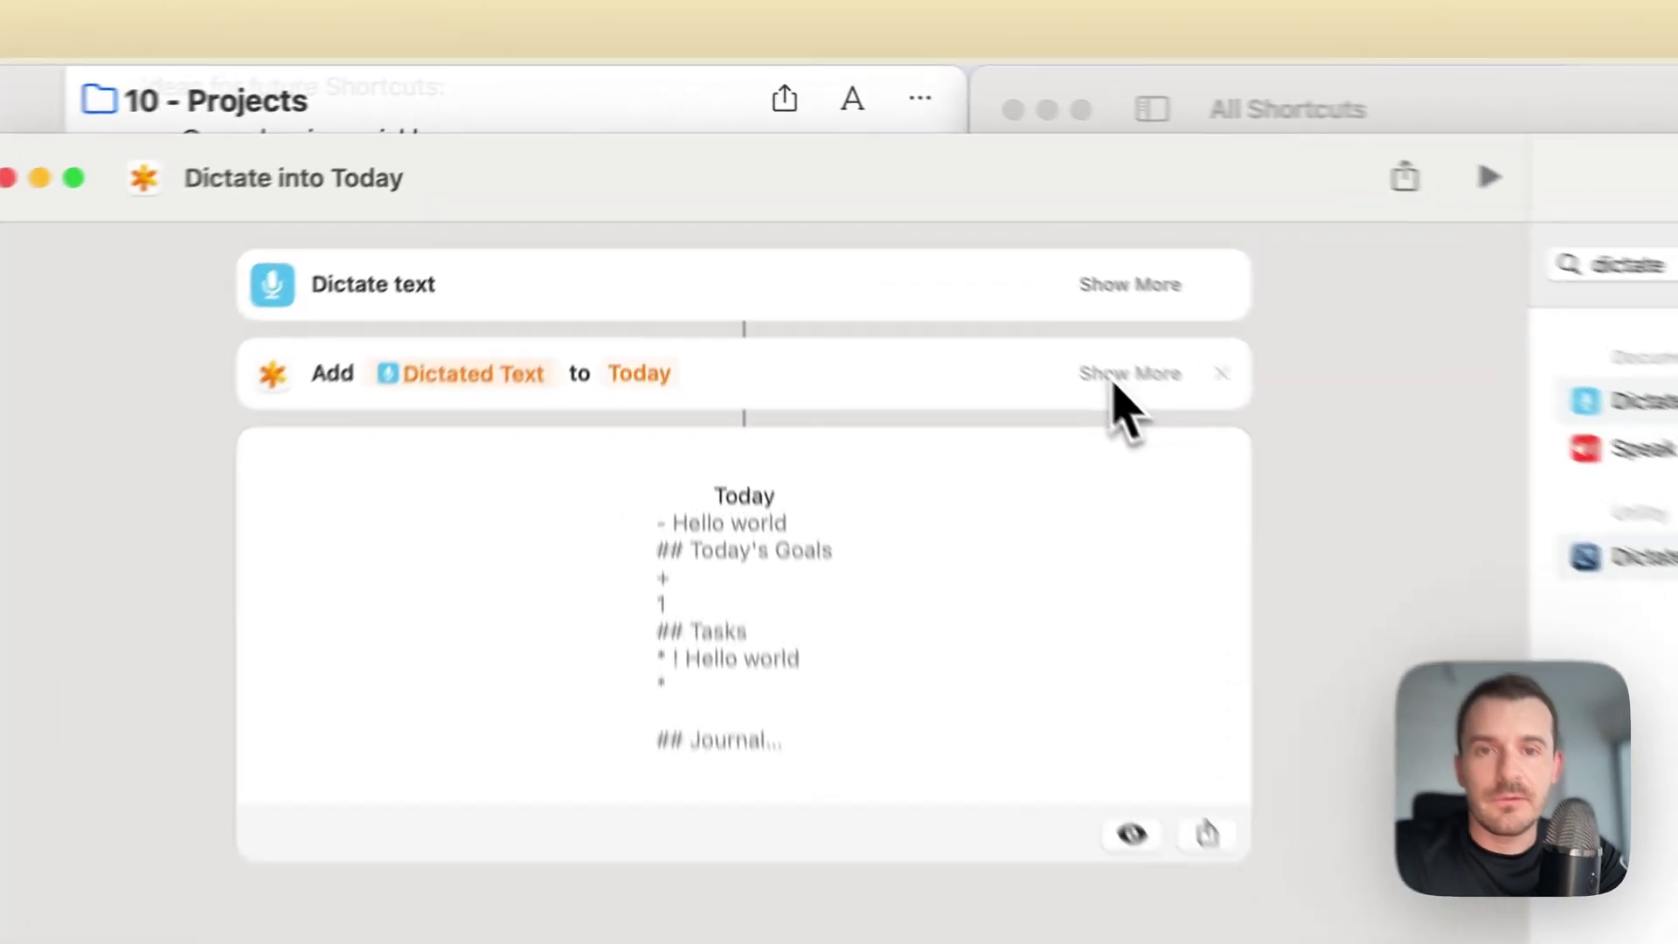
{"action": "left_click", "coordinate": [923, 241]}
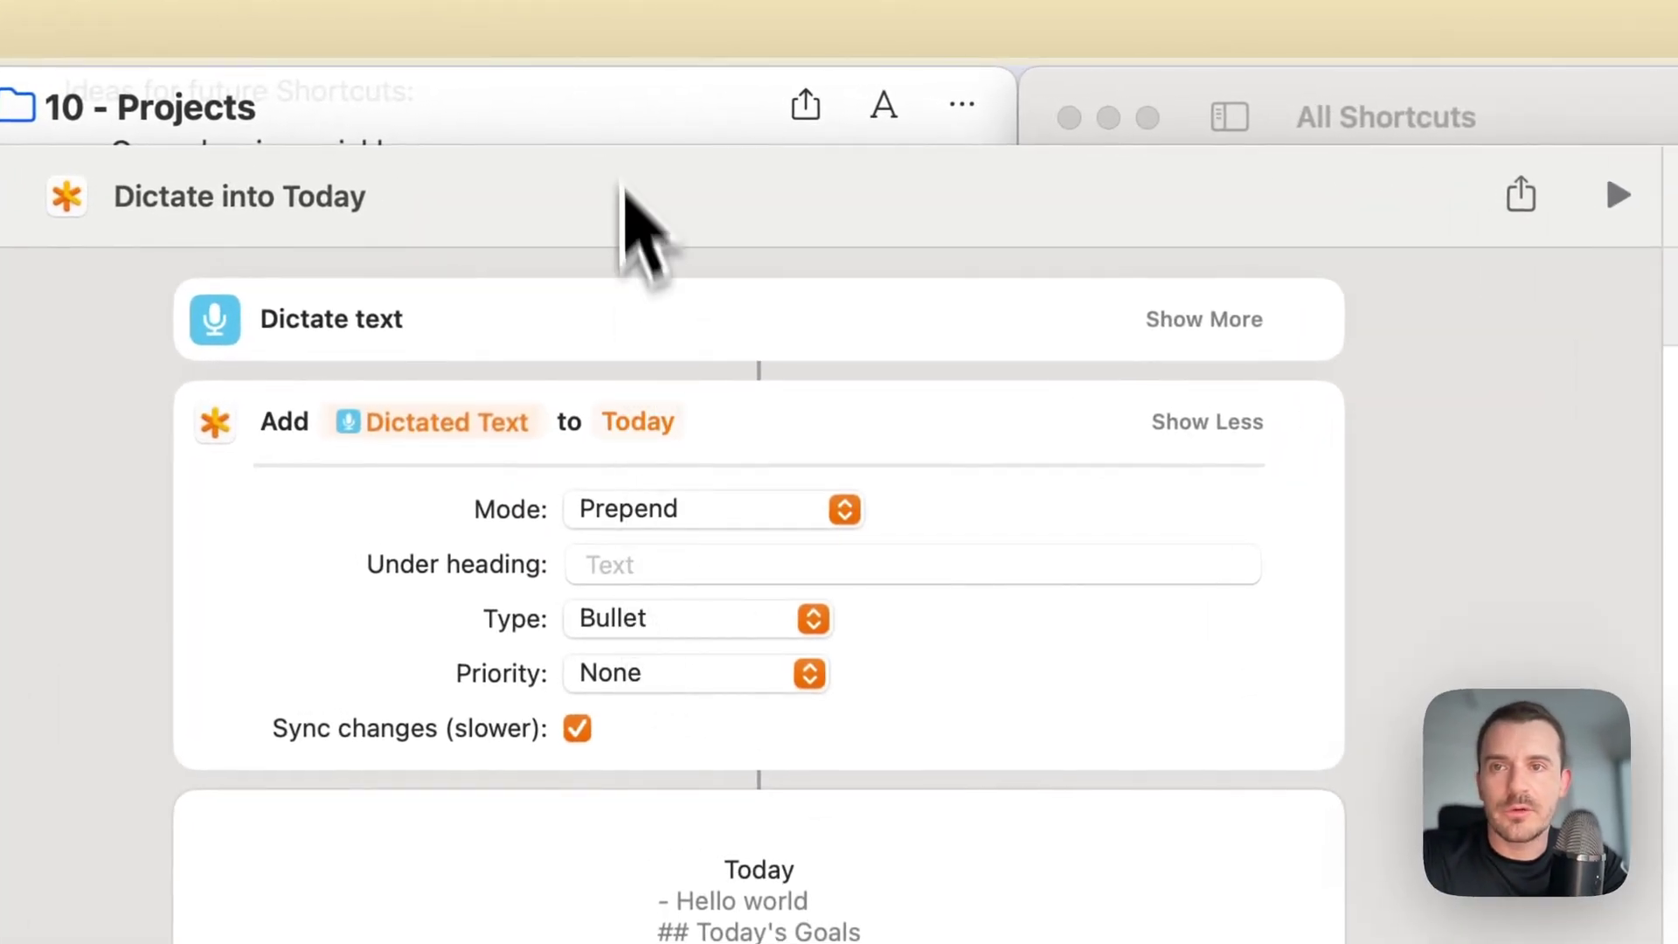
In today's NotePlan note, delete the Hello world bullet and the stray 1 under Today's Goals.
{"action": "left_click", "coordinate": [606, 131]}
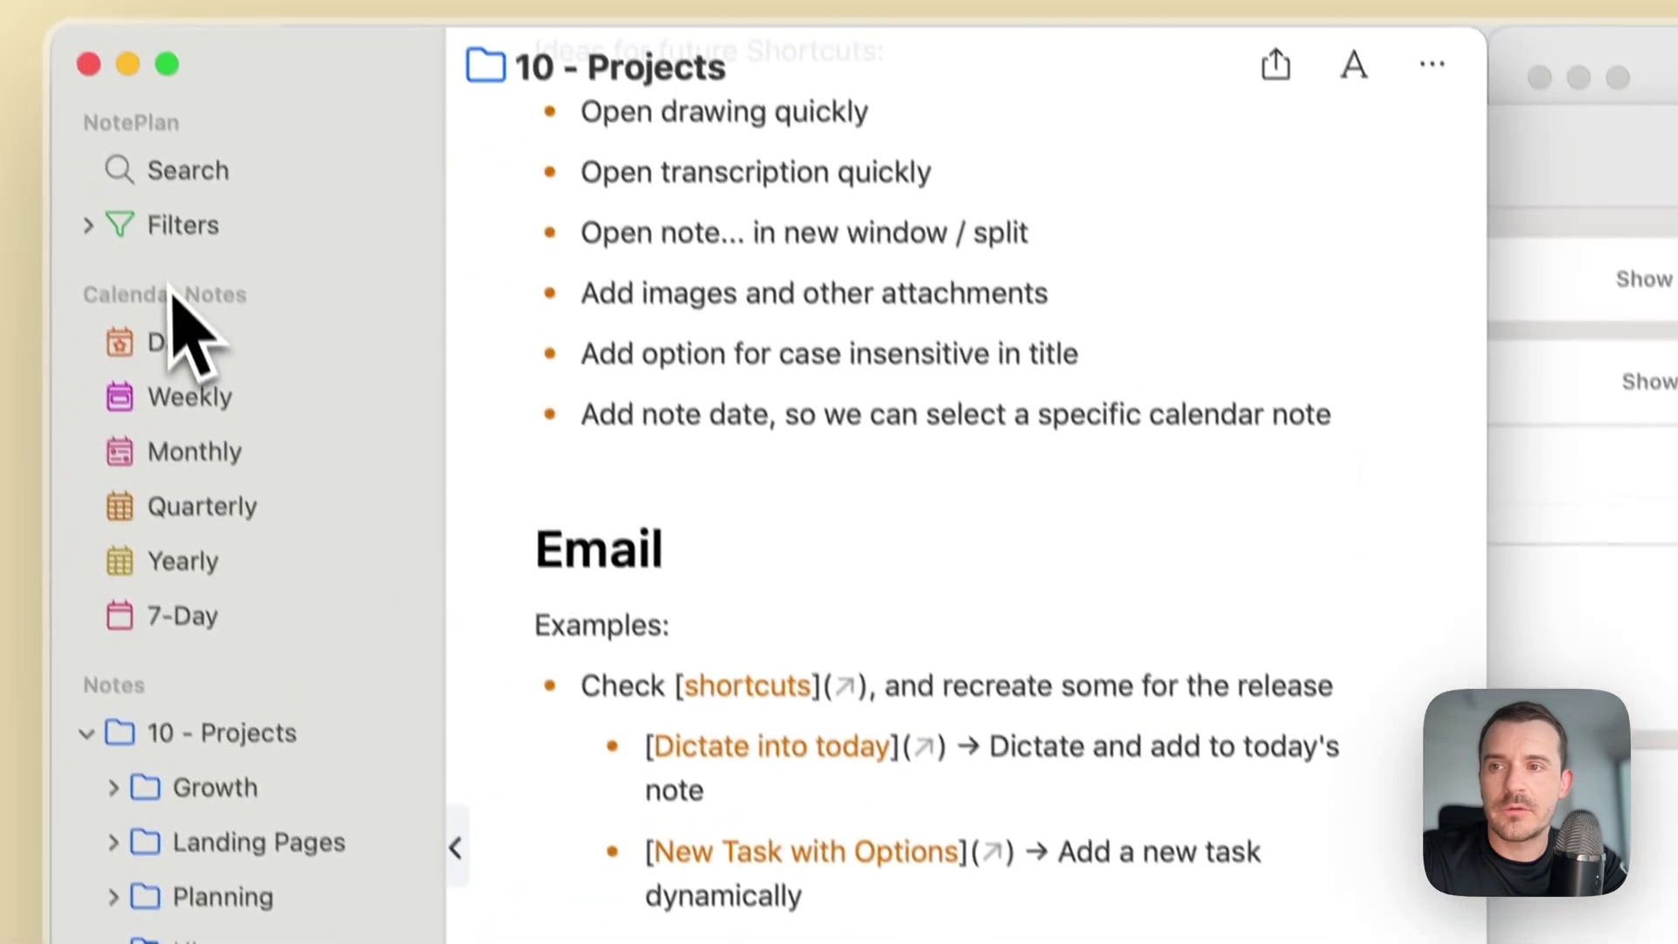
{"action": "left_click", "coordinate": [19, 258]}
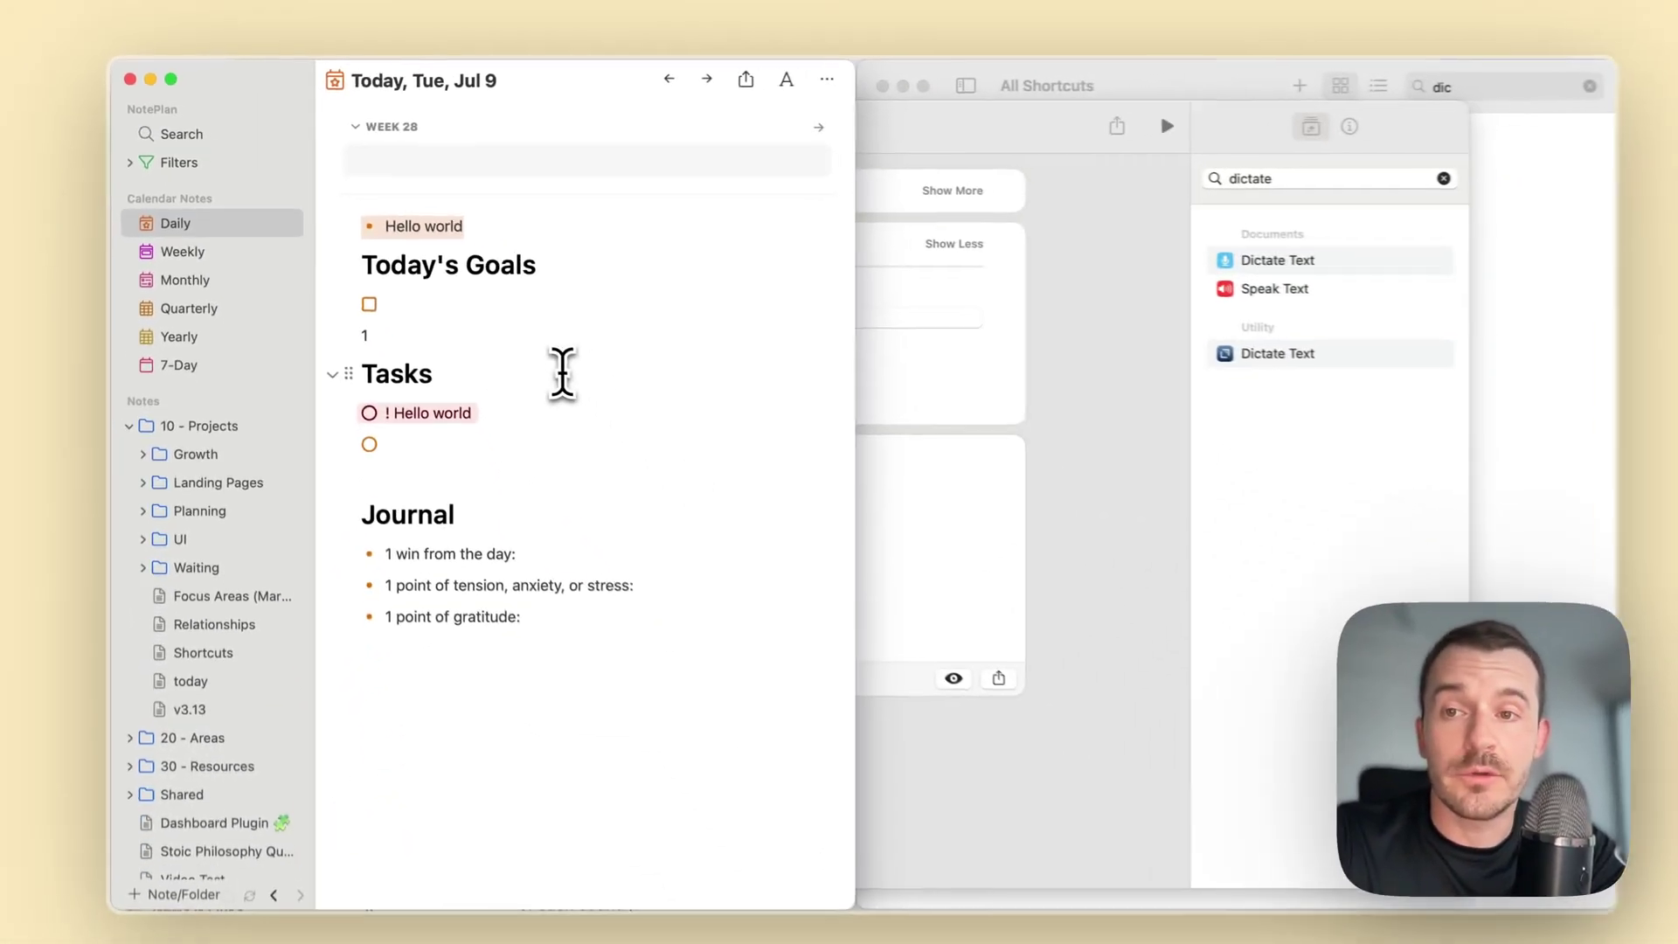
{"action": "key", "text": "super+z"}
{"action": "left_click", "coordinate": [794, 629]}
{"action": "key", "text": "BackSpace"}
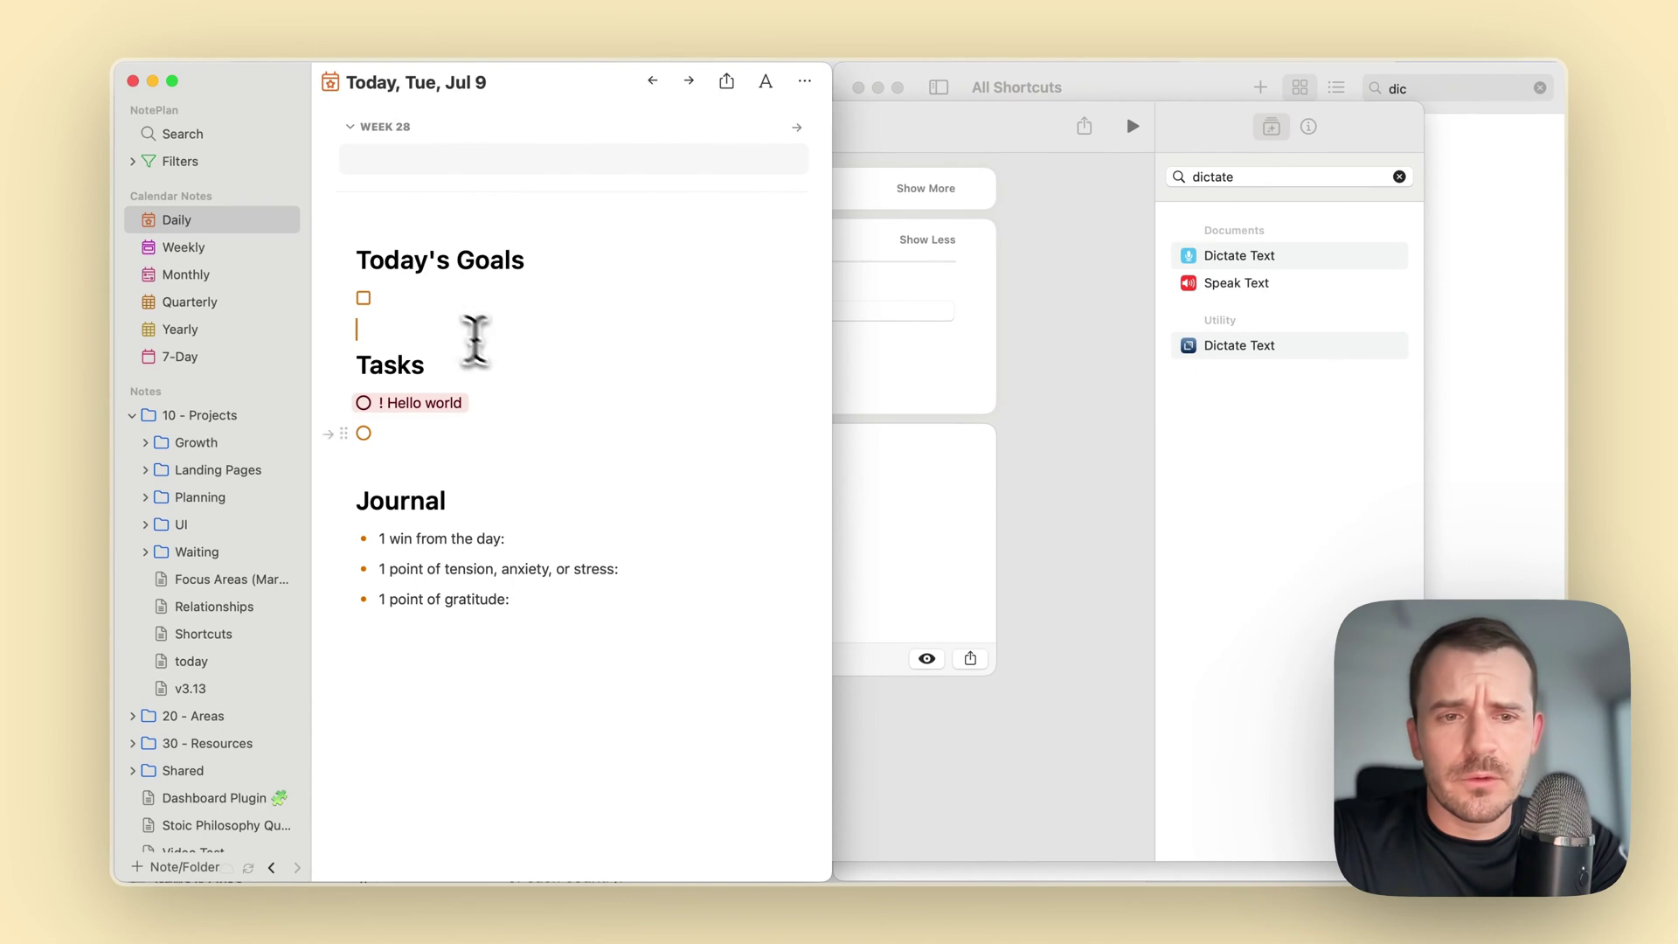
{"action": "left_click", "coordinate": [1021, 514]}
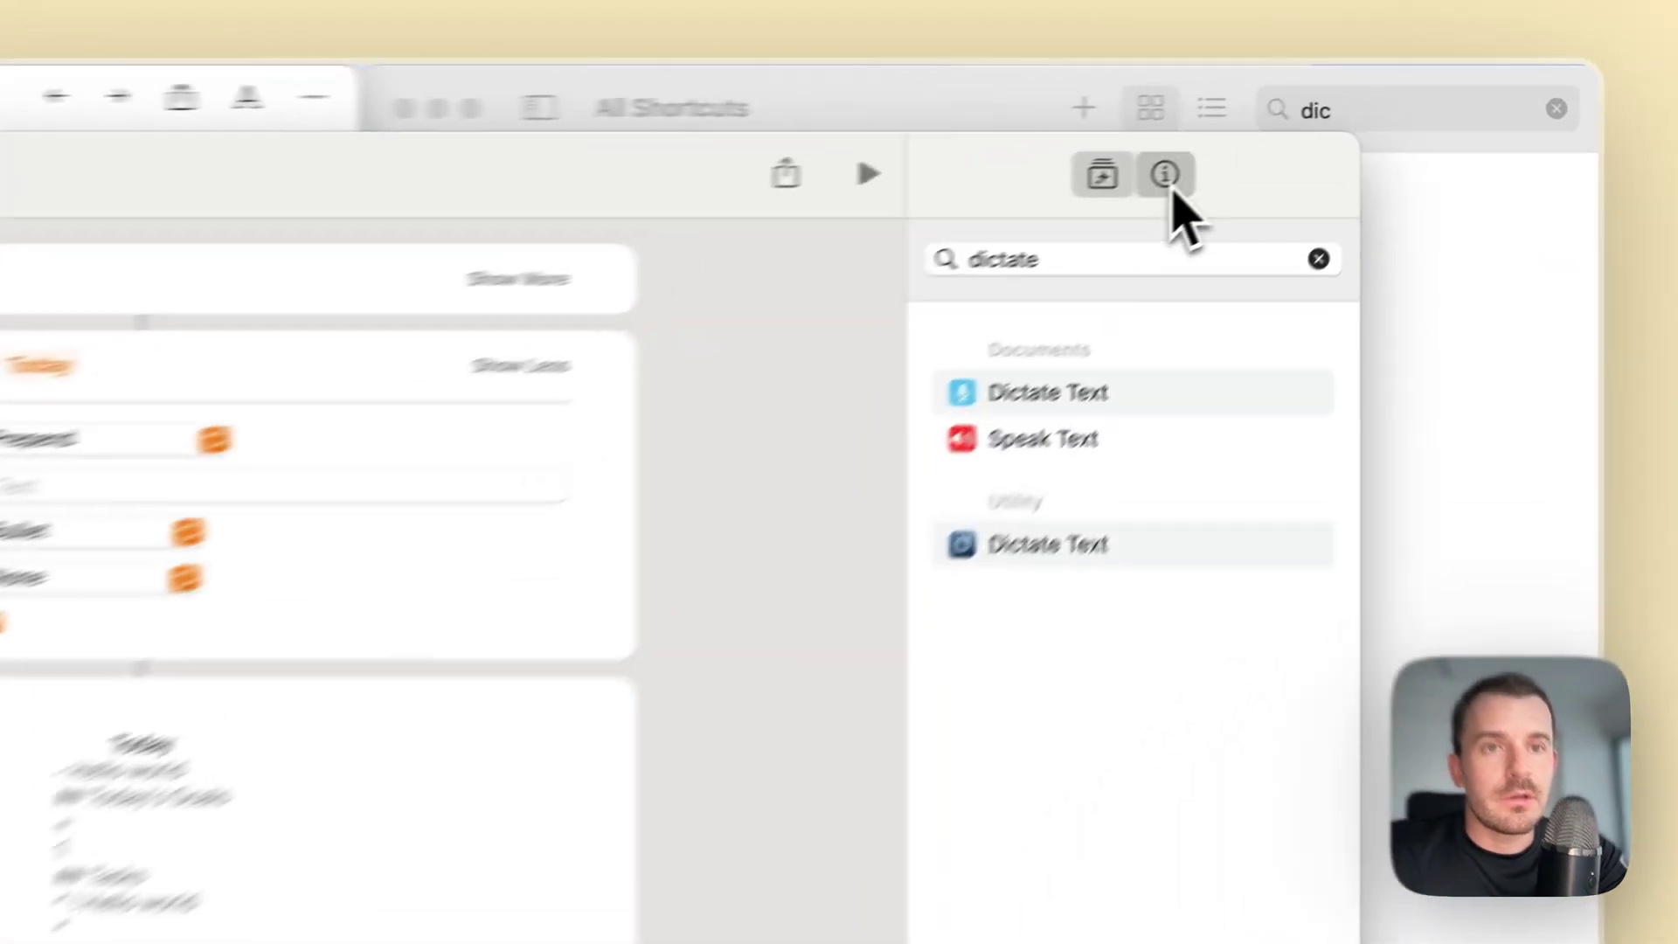
Turn on Pin in Menu Bar in the Dictate into Today shortcut's details settings.
{"action": "left_click", "coordinate": [1311, 131]}
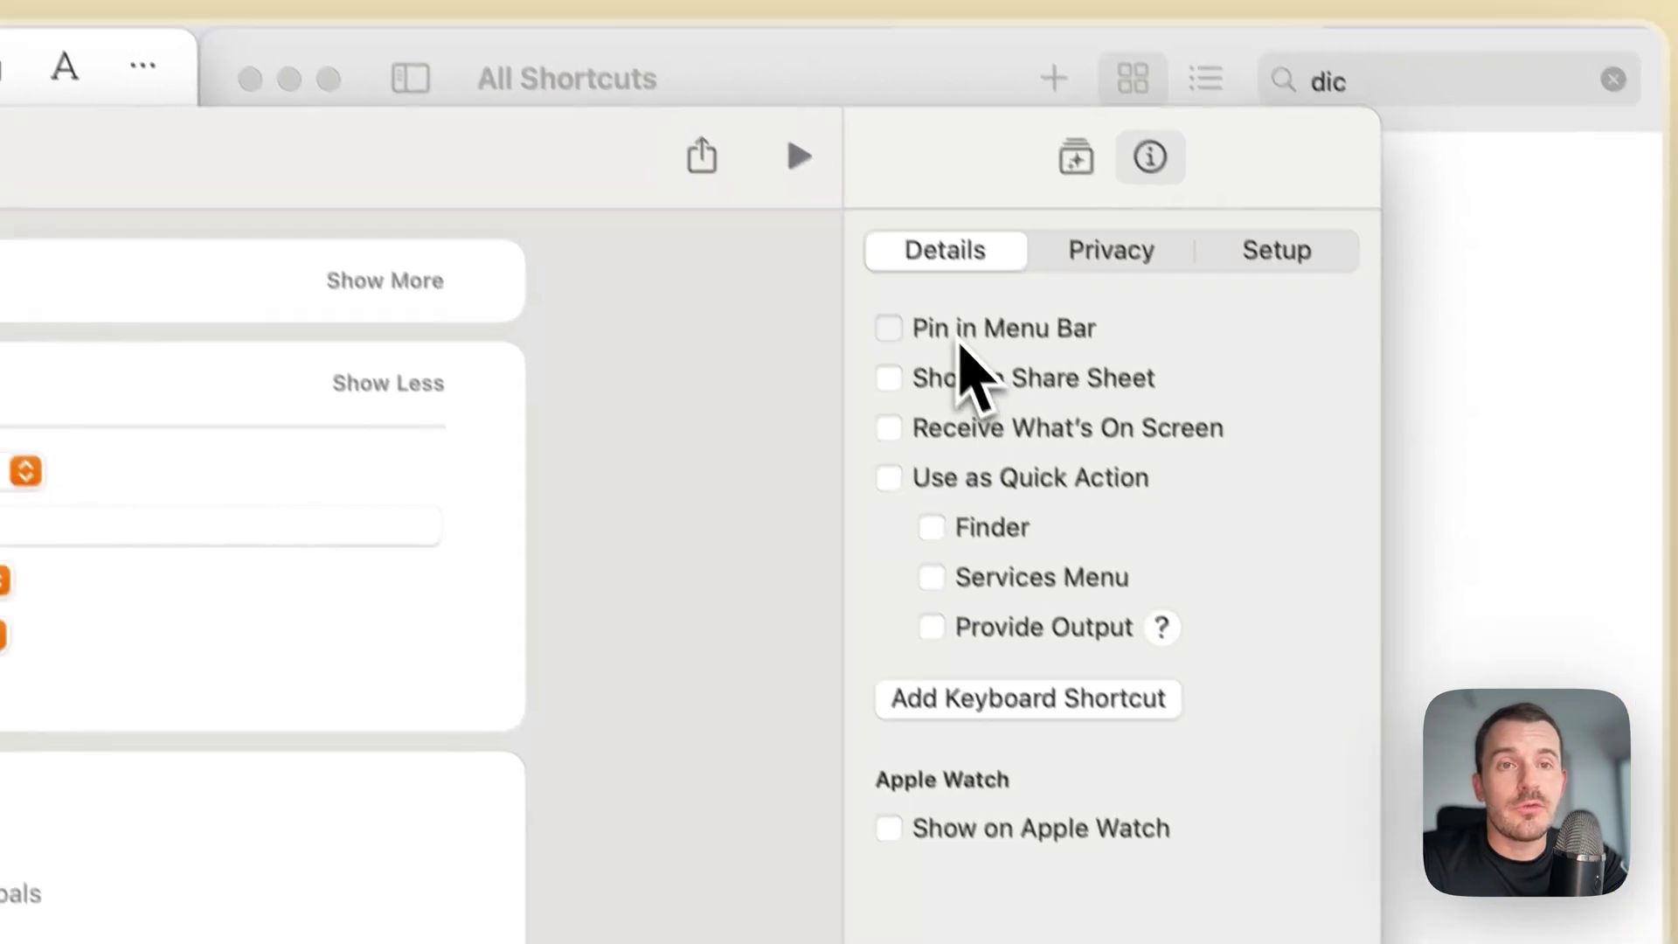
{"action": "left_click", "coordinate": [961, 345]}
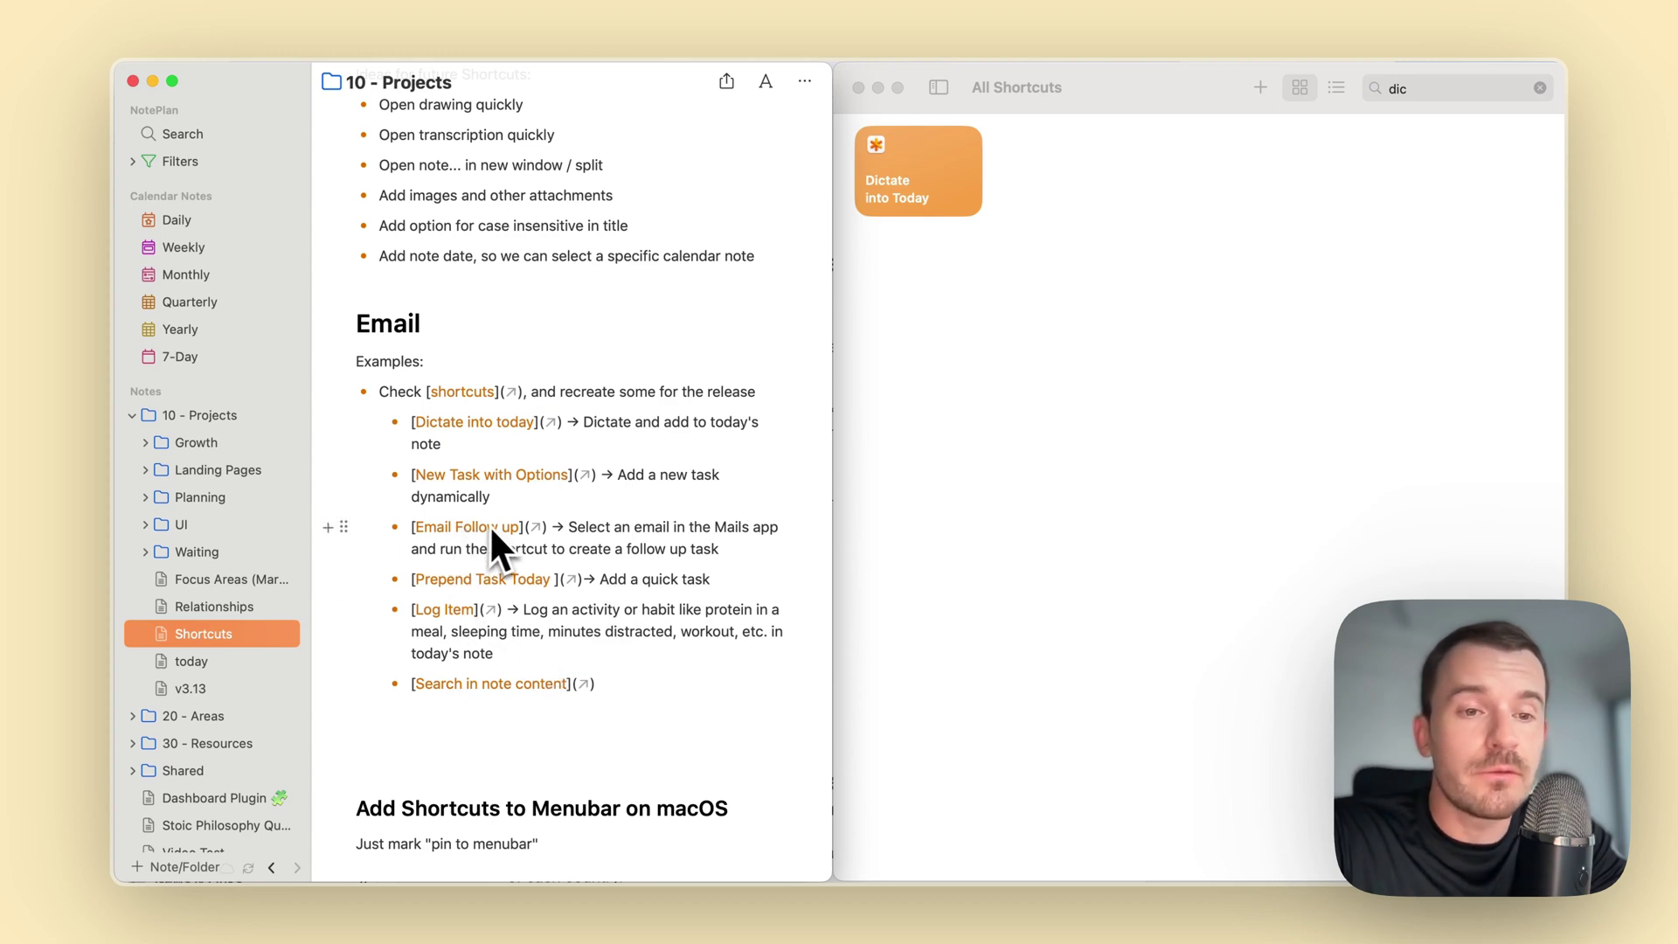
Follow the note's Email Follow up link, open Mail Follow Up for editing and scroll its actions.
{"action": "left_click", "coordinate": [535, 526]}
{"action": "right_click", "coordinate": [918, 175]}
{"action": "left_click", "coordinate": [936, 197]}
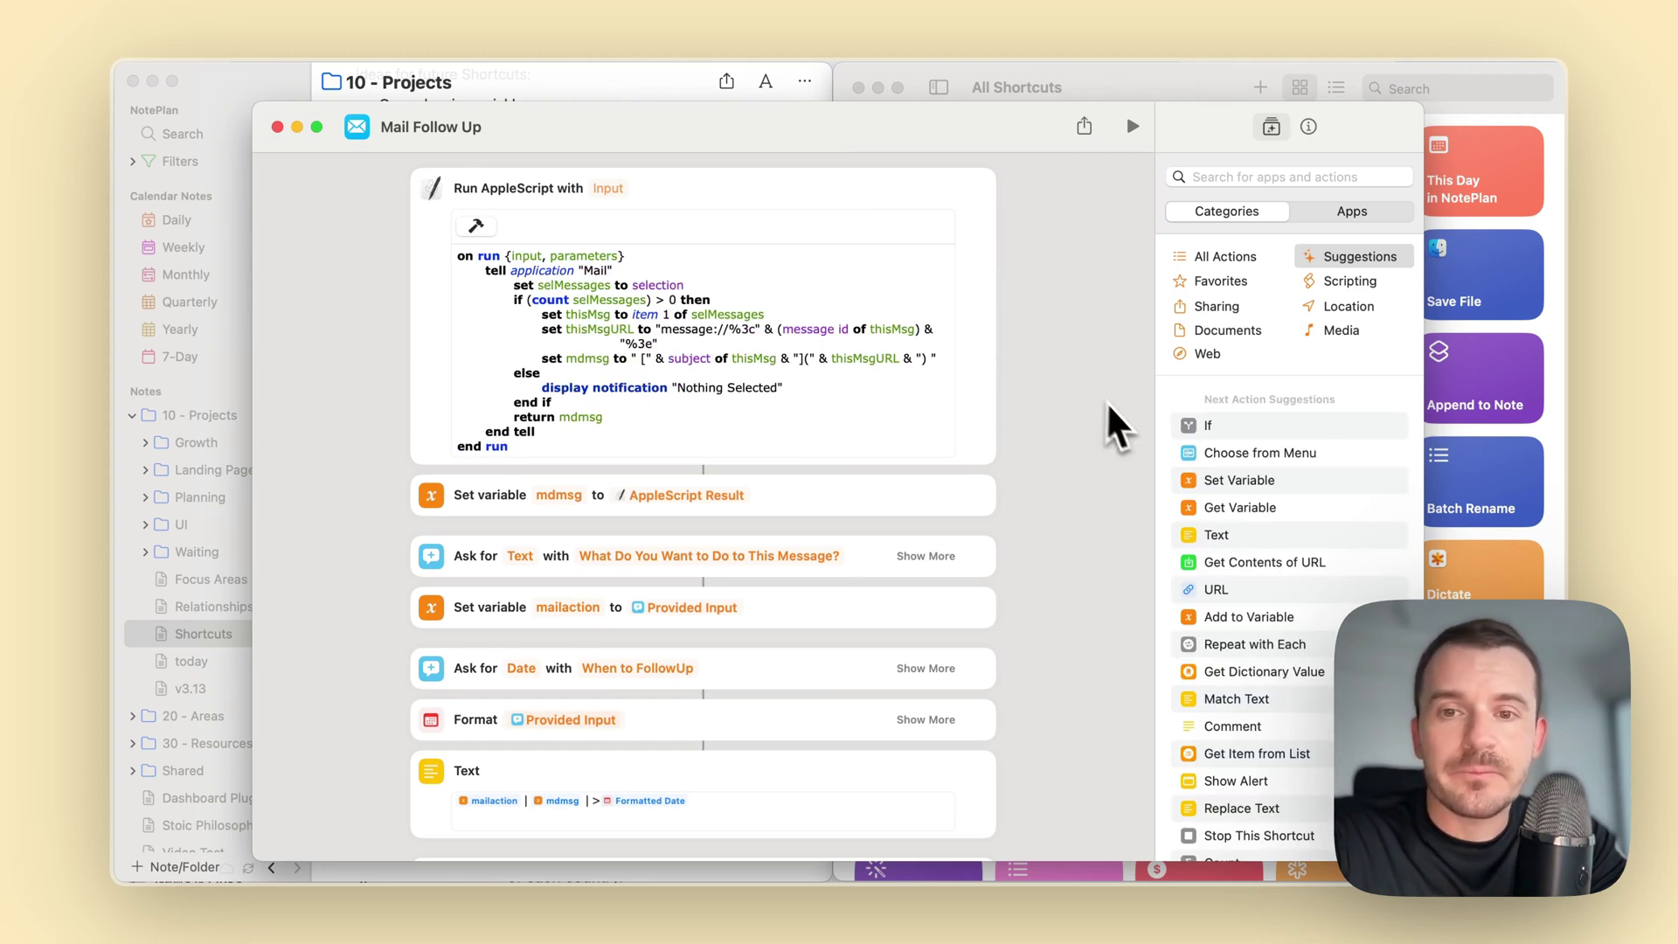
{"action": "scroll", "coordinate": [951, 516], "scroll_direction": "down", "scroll_amount": 5}
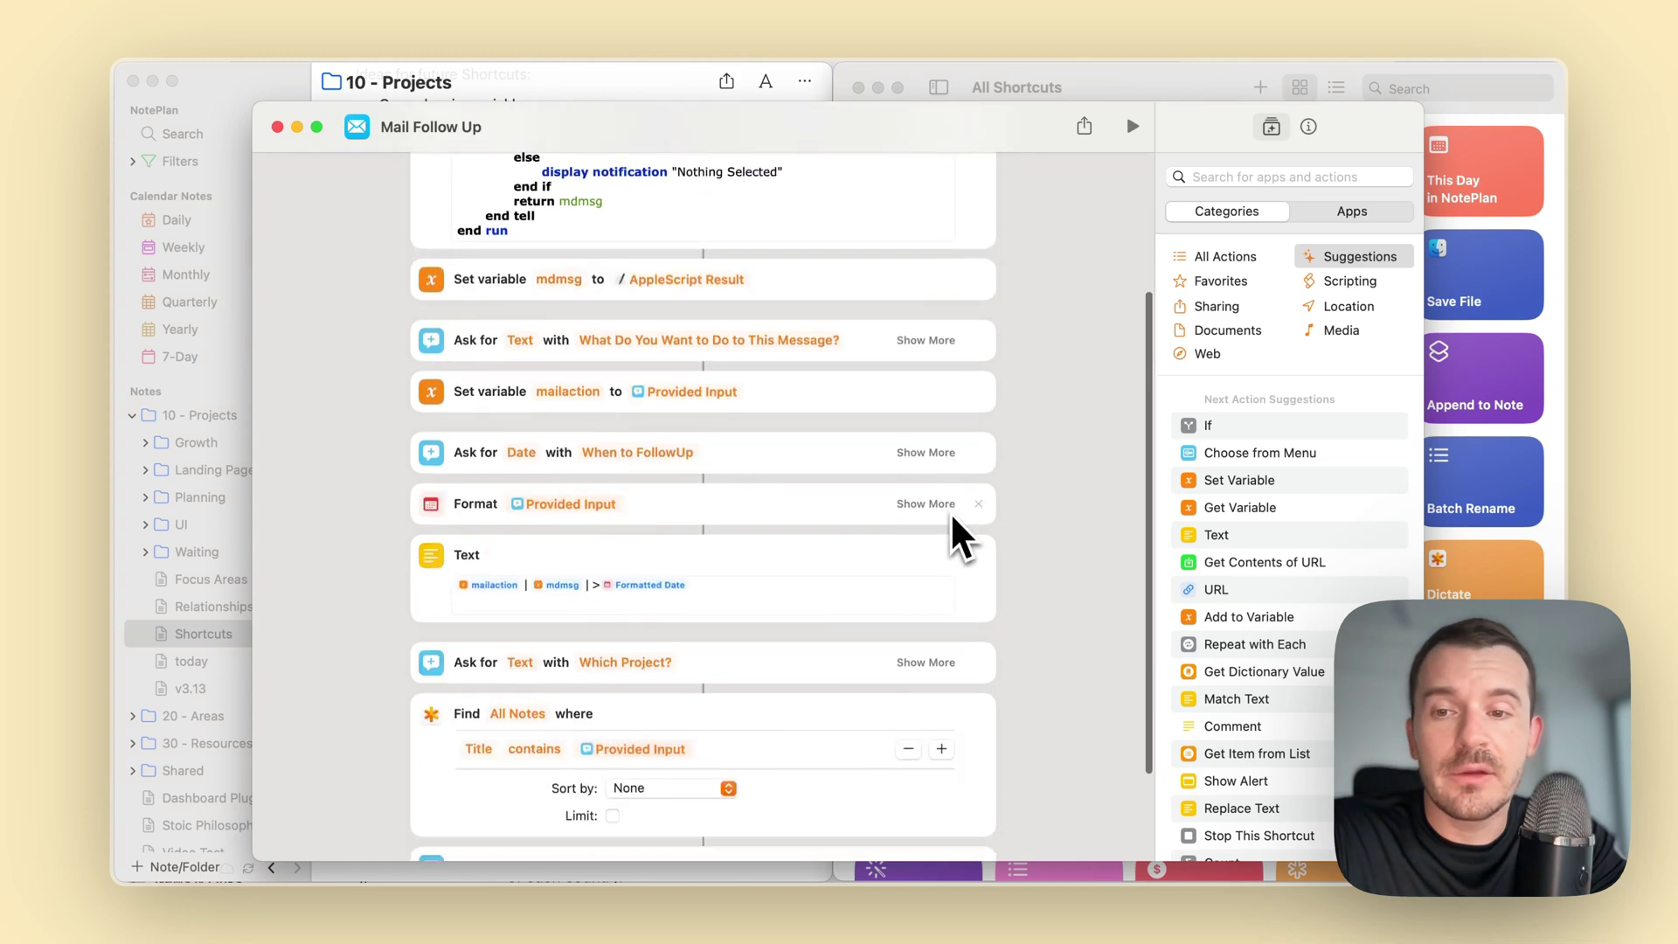
{"action": "scroll", "coordinate": [951, 516], "scroll_direction": "up", "scroll_amount": 5}
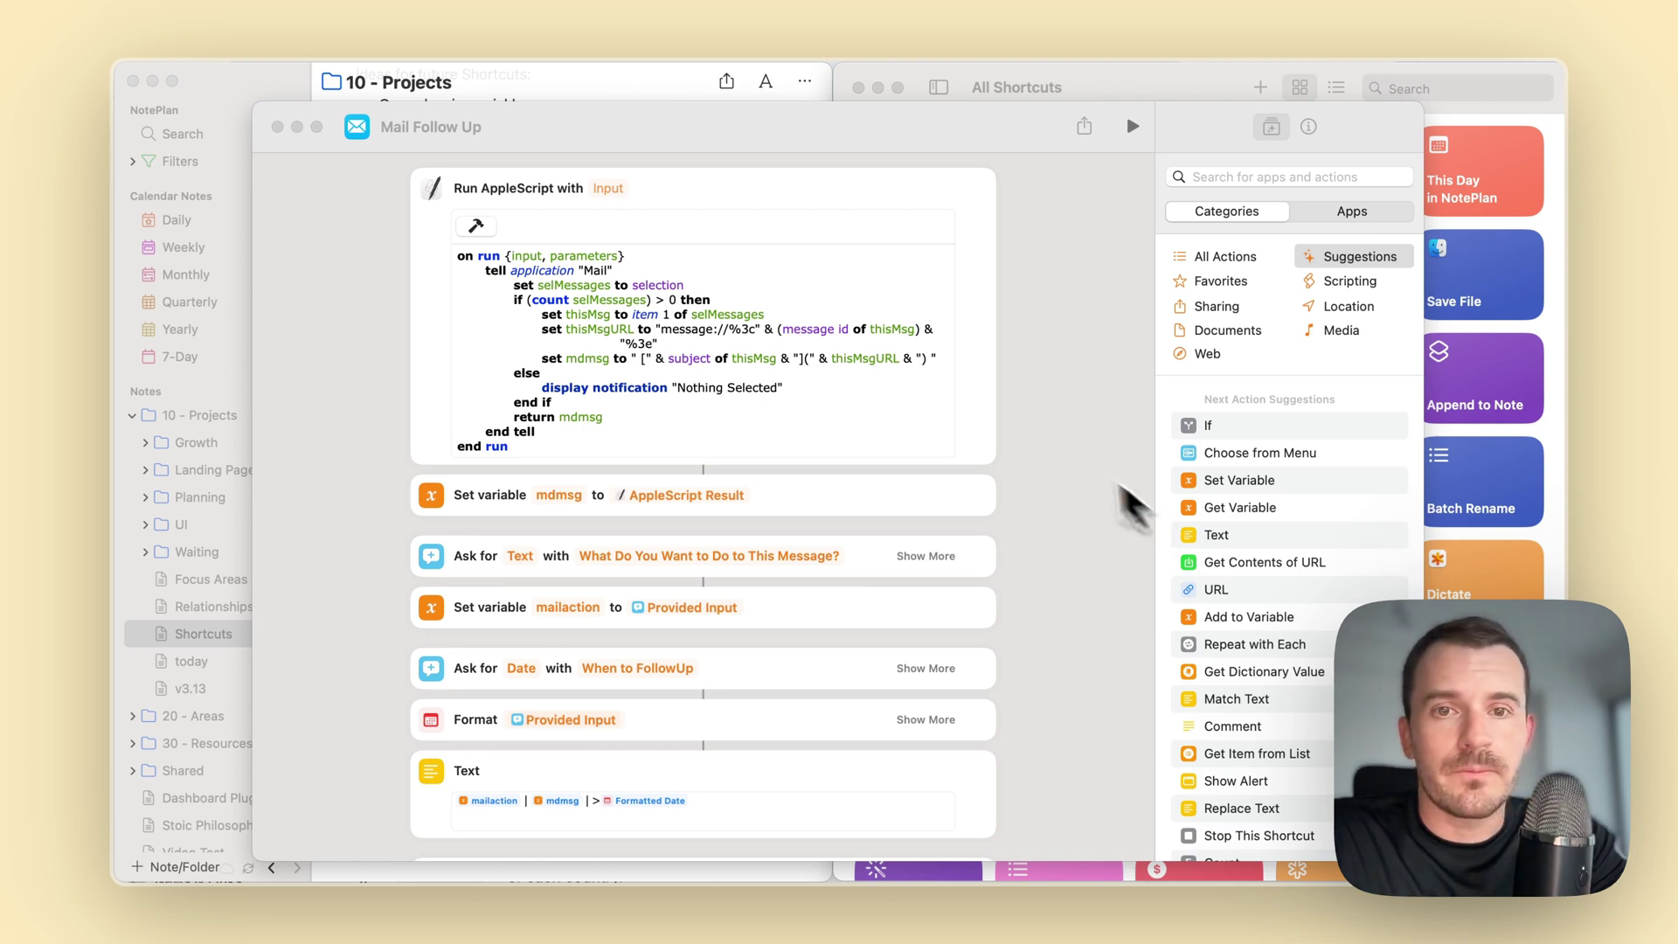
Run Mail Follow Up with action 'Review and reply', follow-up date July 11, and project Video Test.
{"action": "left_click", "coordinate": [1060, 457]}
{"action": "left_click", "coordinate": [1132, 126]}
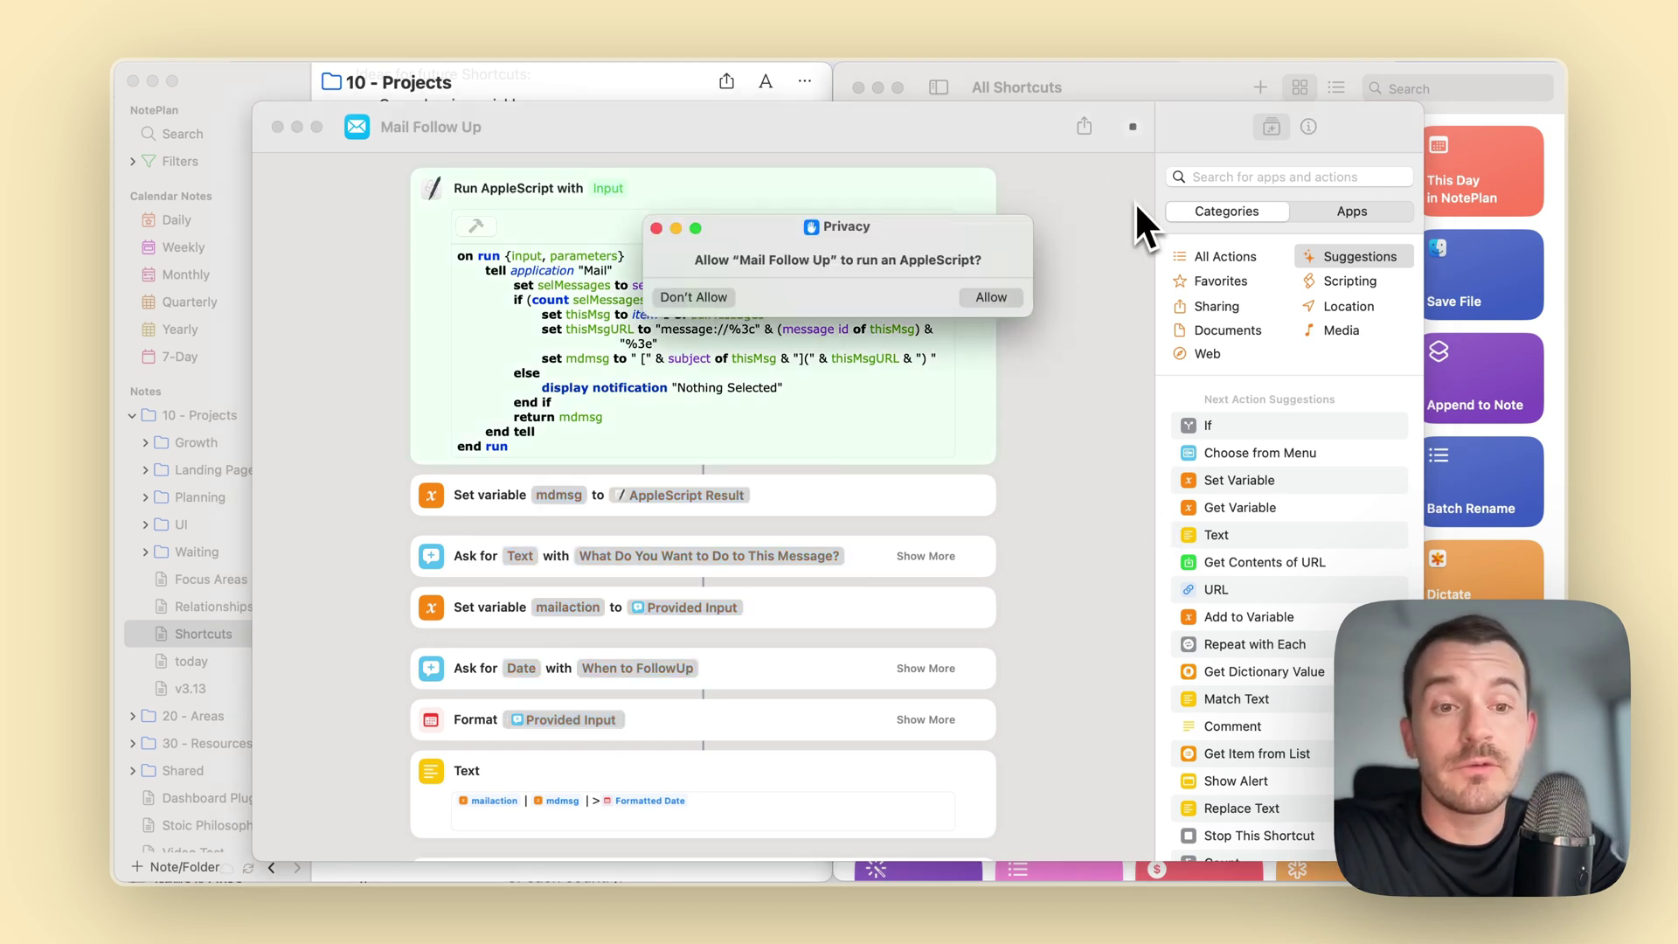
{"action": "left_click", "coordinate": [991, 297]}
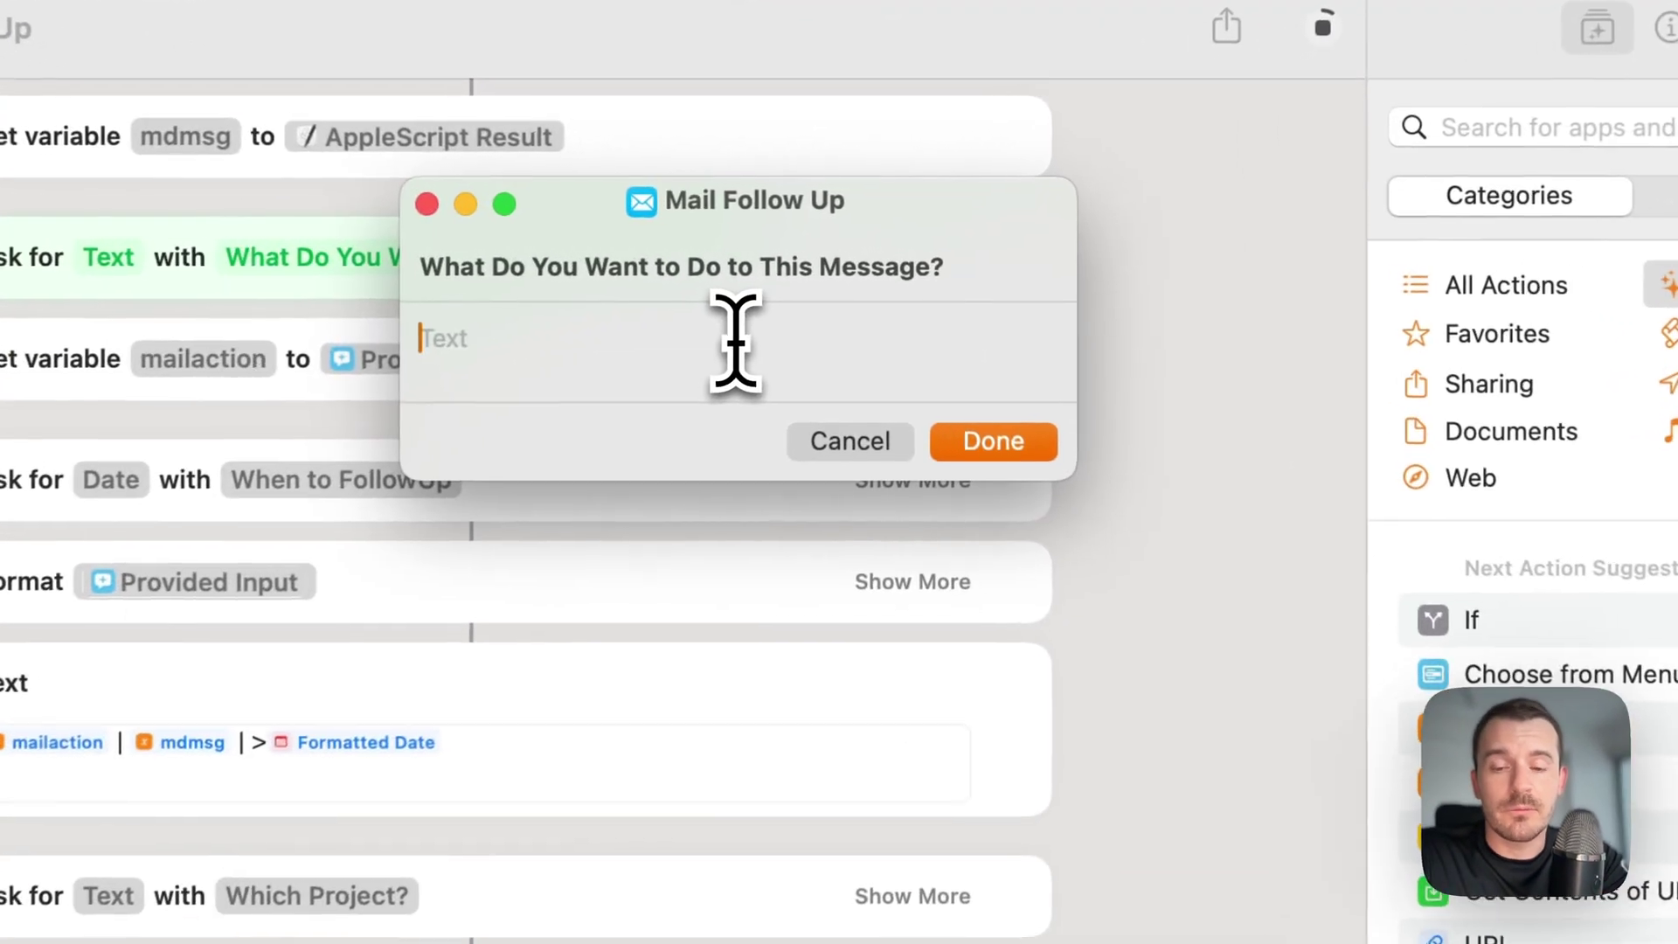
{"action": "type", "text": "Rev"}
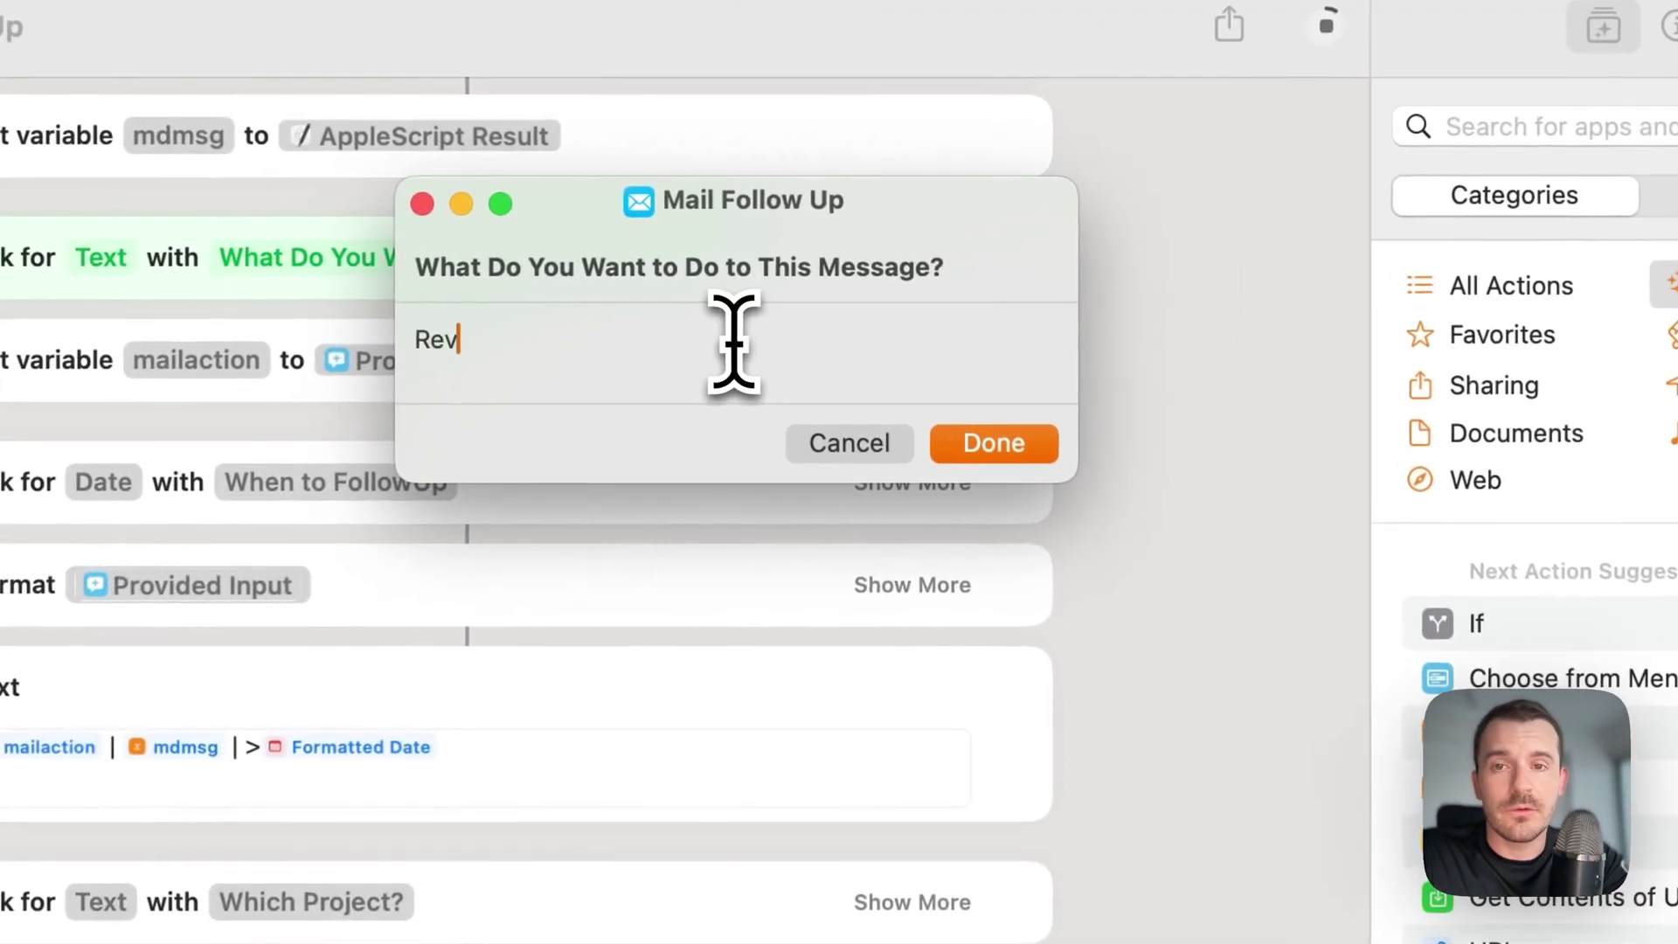
{"action": "type", "text": "iew and repl"}
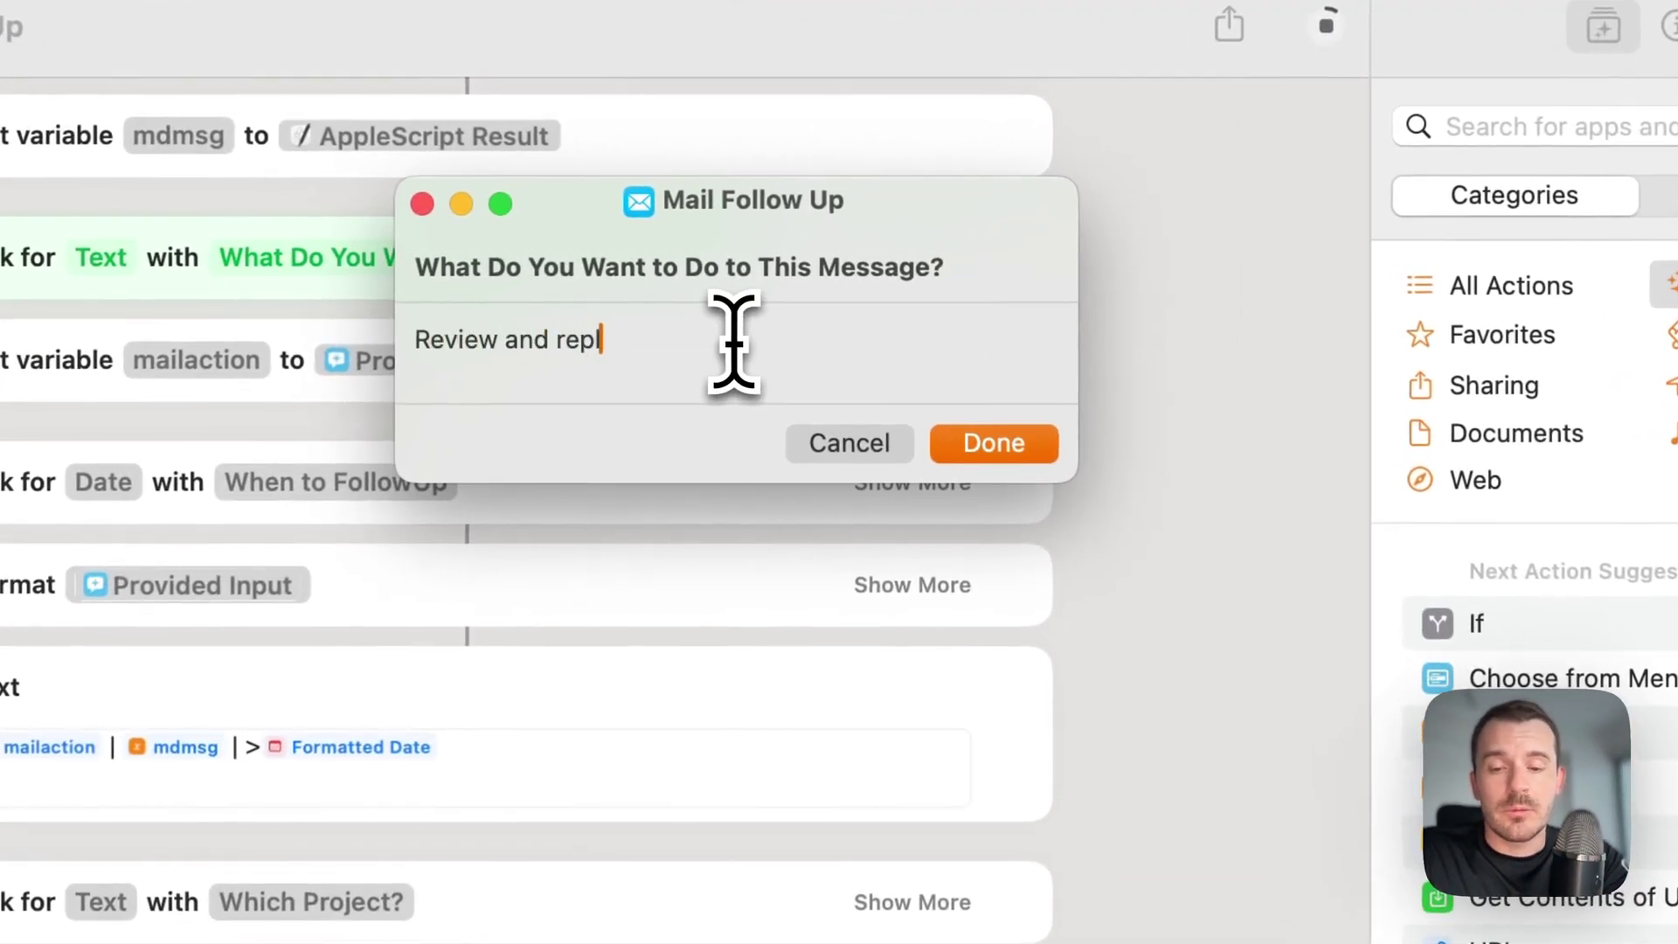
{"action": "type", "text": "y"}
{"action": "left_click", "coordinate": [1005, 445]}
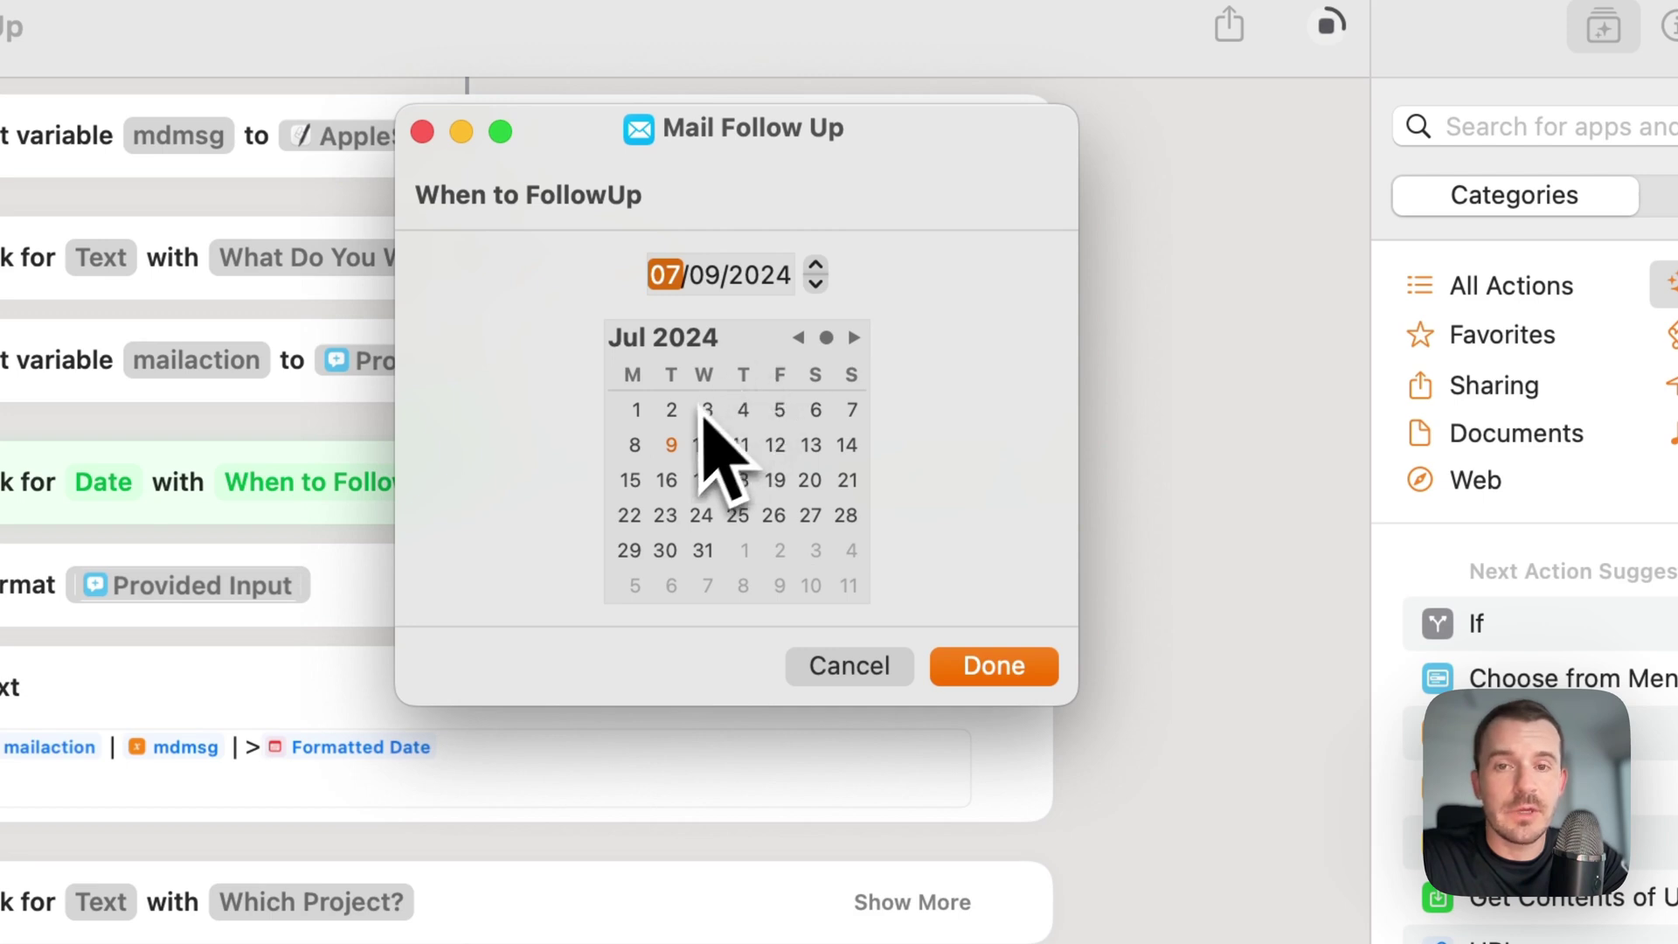
{"action": "left_click", "coordinate": [670, 444]}
{"action": "left_click", "coordinate": [739, 445]}
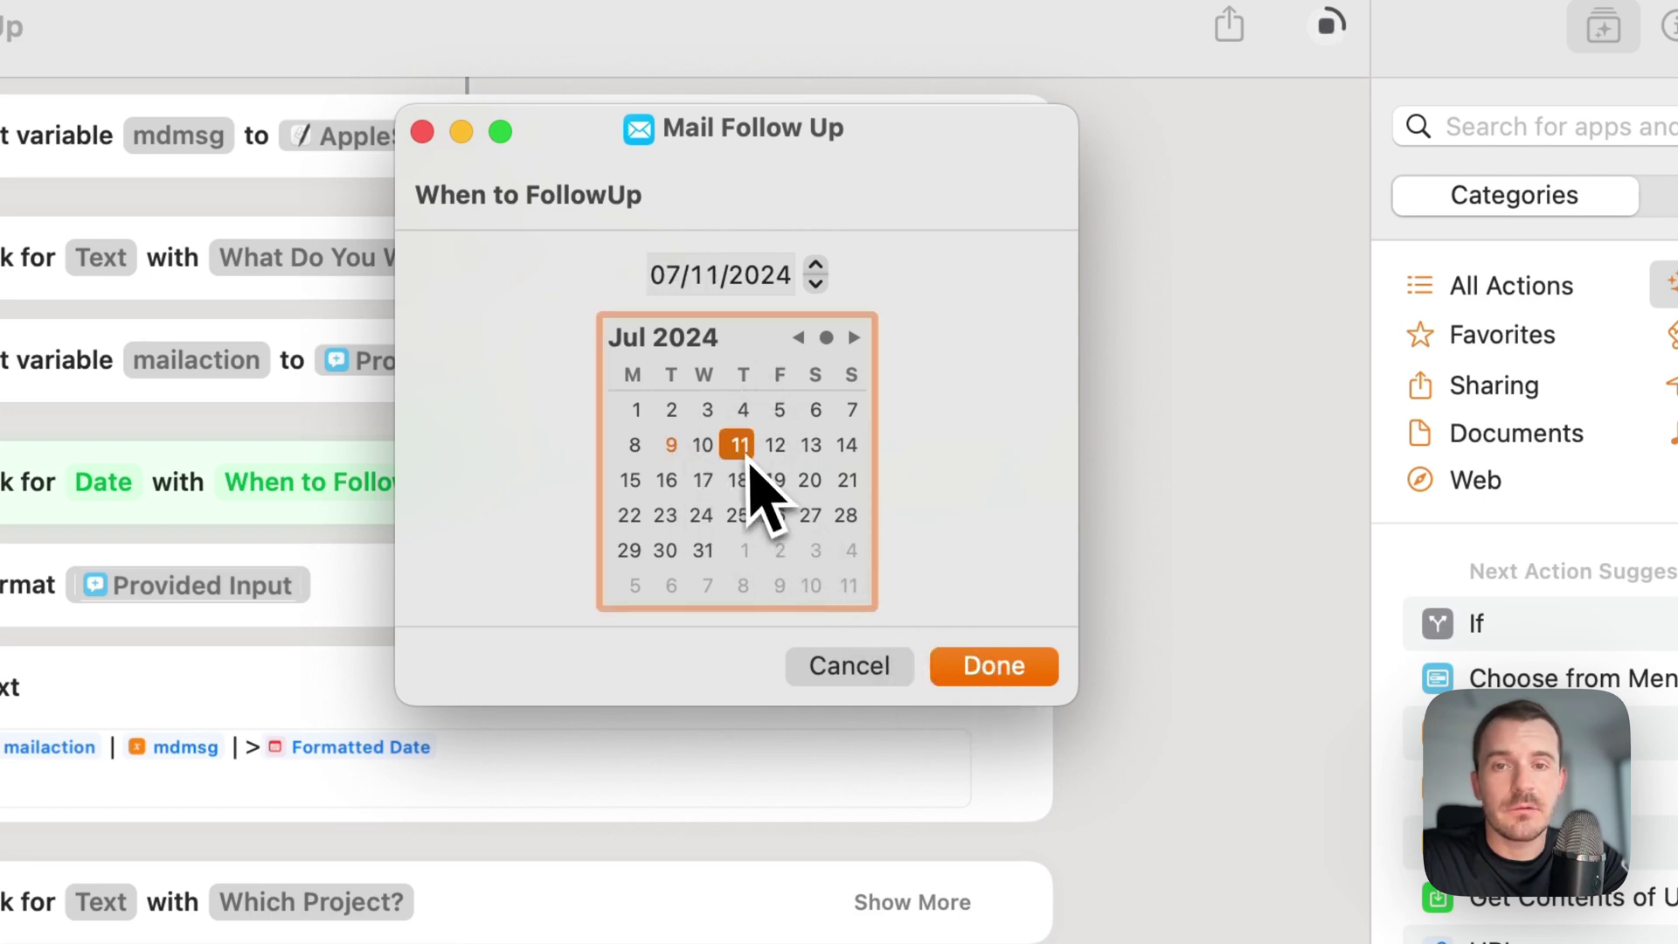
{"action": "left_click", "coordinate": [1033, 678]}
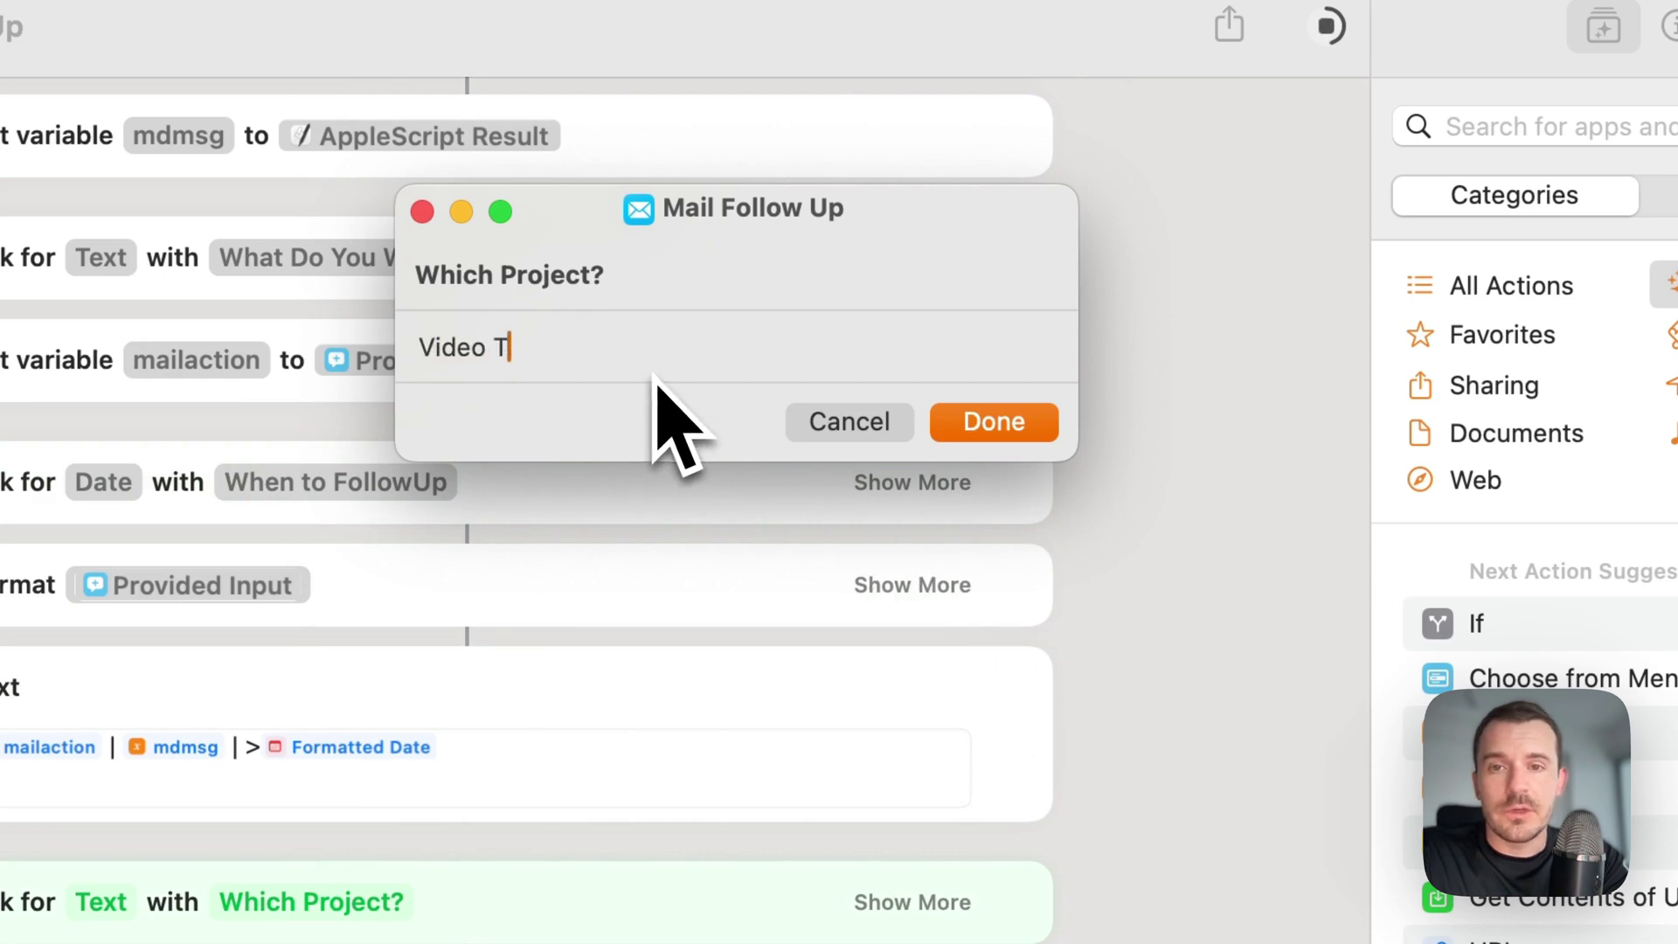
{"action": "left_click", "coordinate": [1033, 436]}
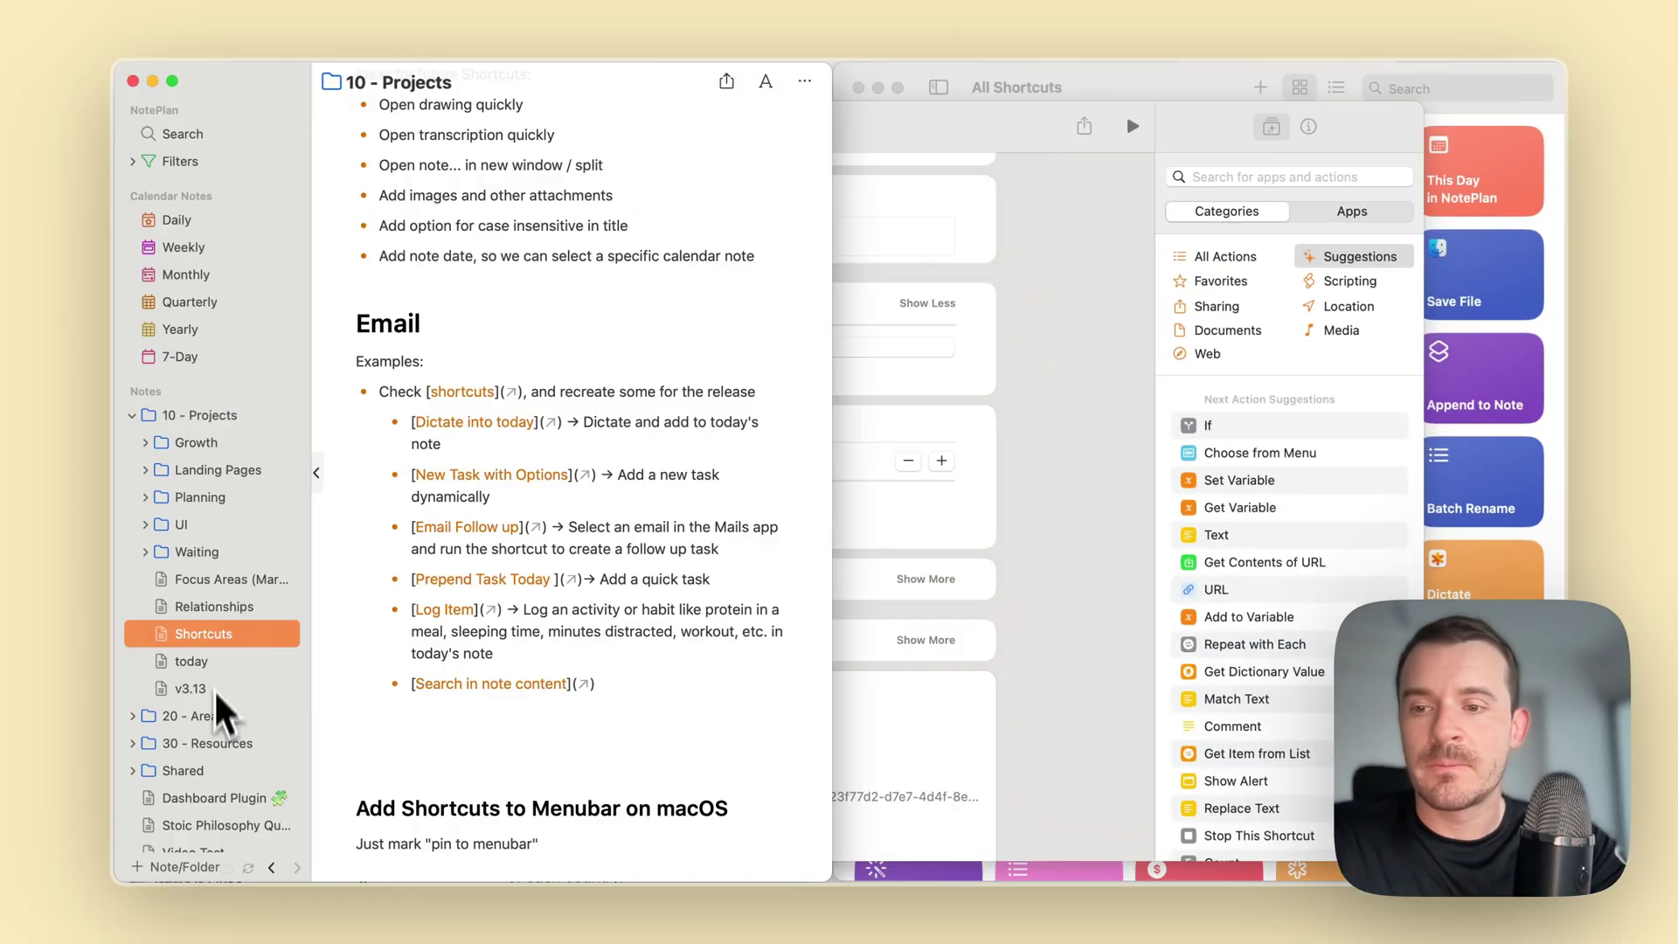
Check the Video Test note's new Review and reply task dated 2024-07-11, then return to the Shortcuts note.
{"action": "scroll", "coordinate": [215, 723], "scroll_direction": "down", "scroll_amount": 5}
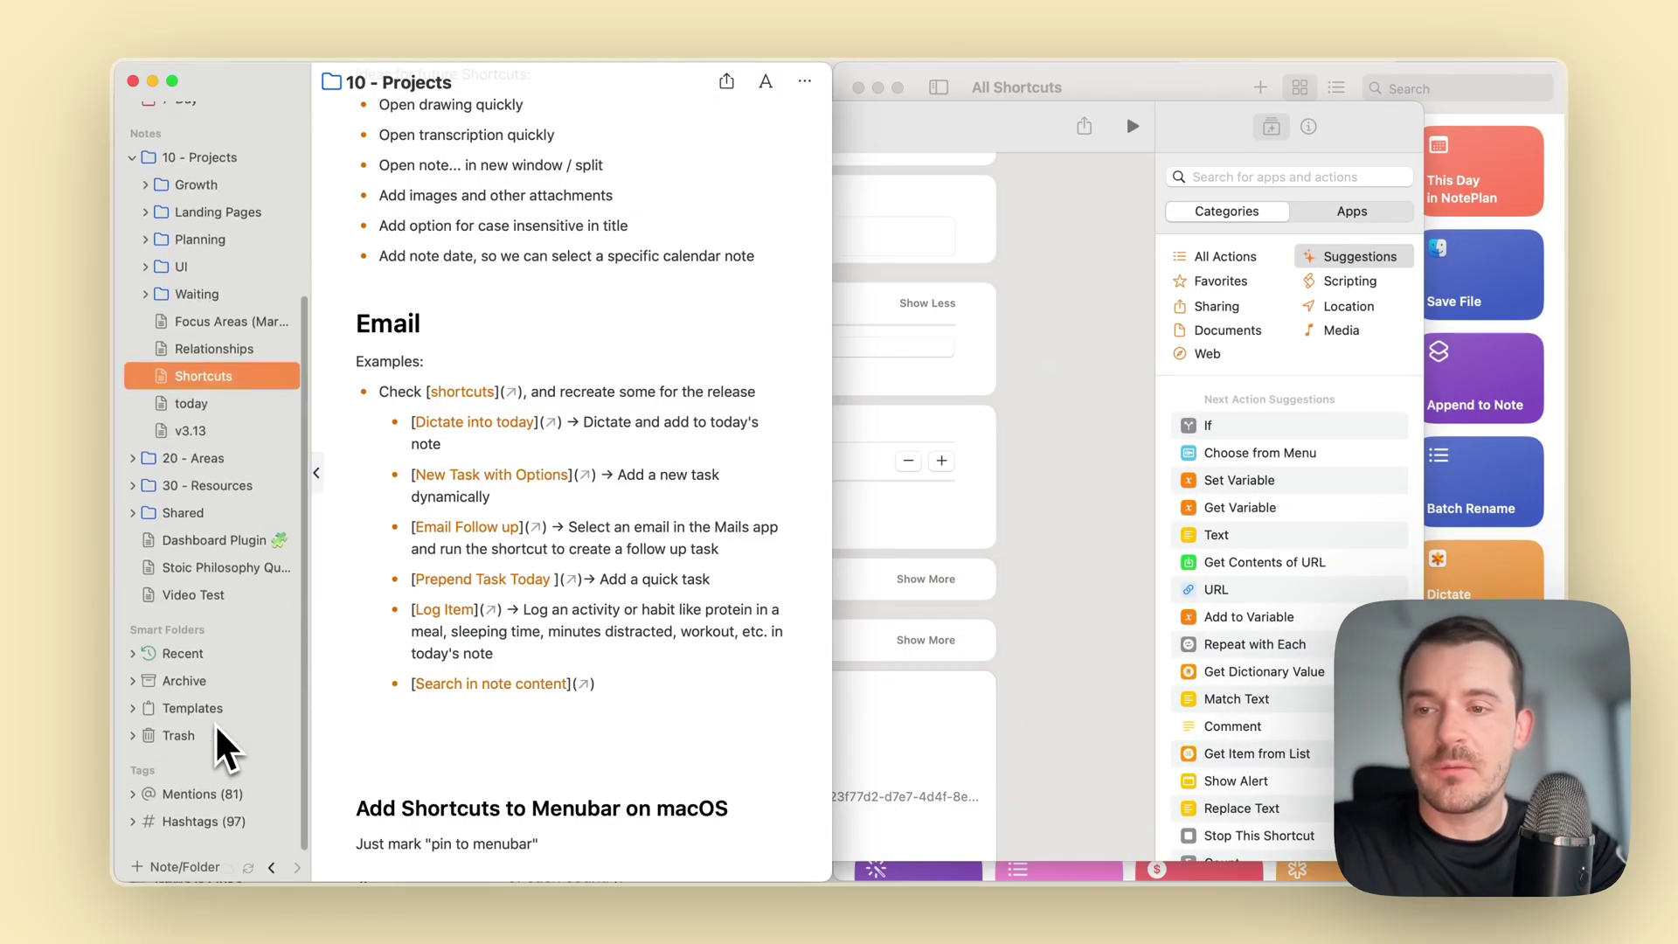
{"action": "left_click", "coordinate": [210, 605]}
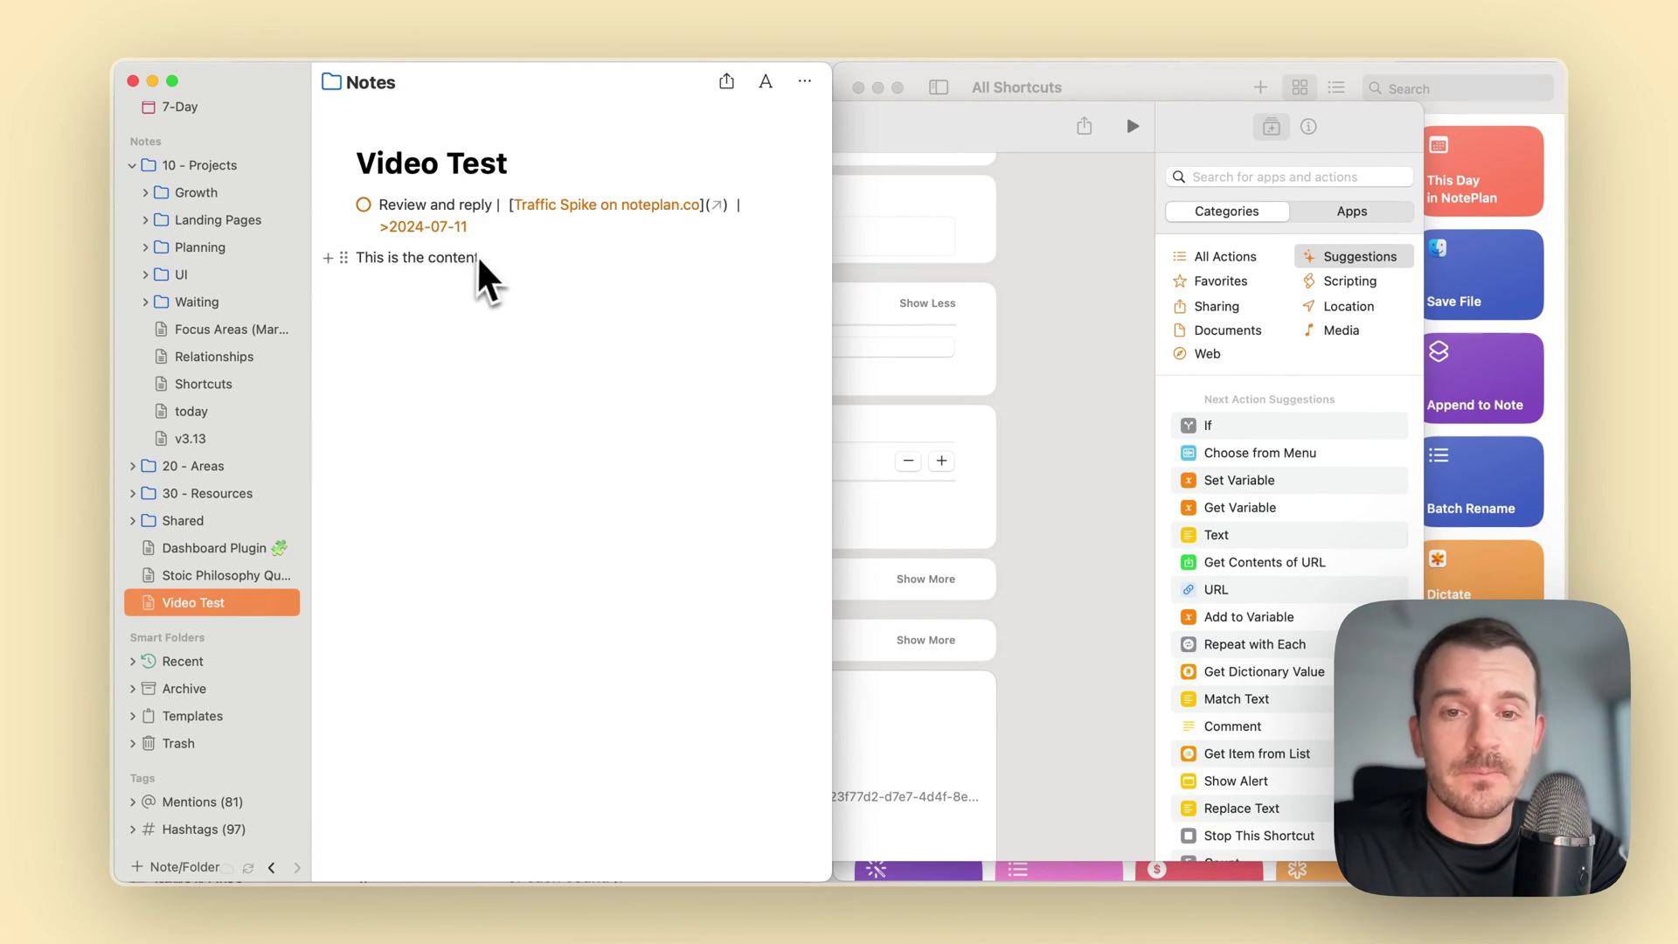
{"action": "left_click", "coordinate": [220, 386]}
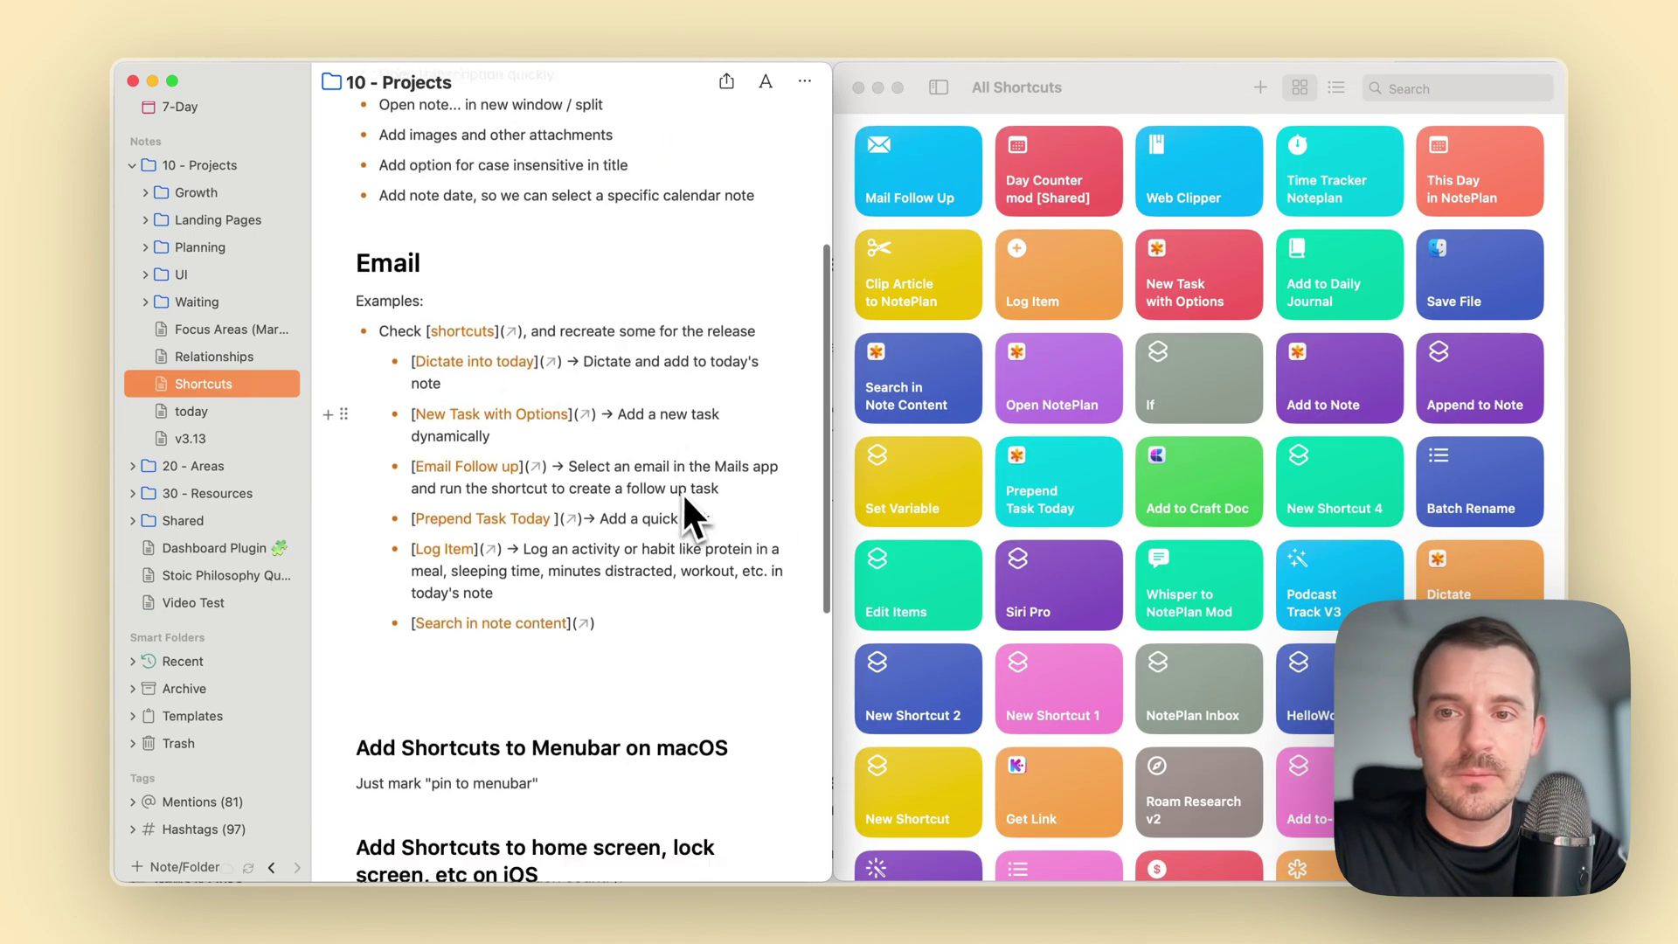
{"action": "scroll", "coordinate": [682, 491], "scroll_direction": "down", "scroll_amount": 3}
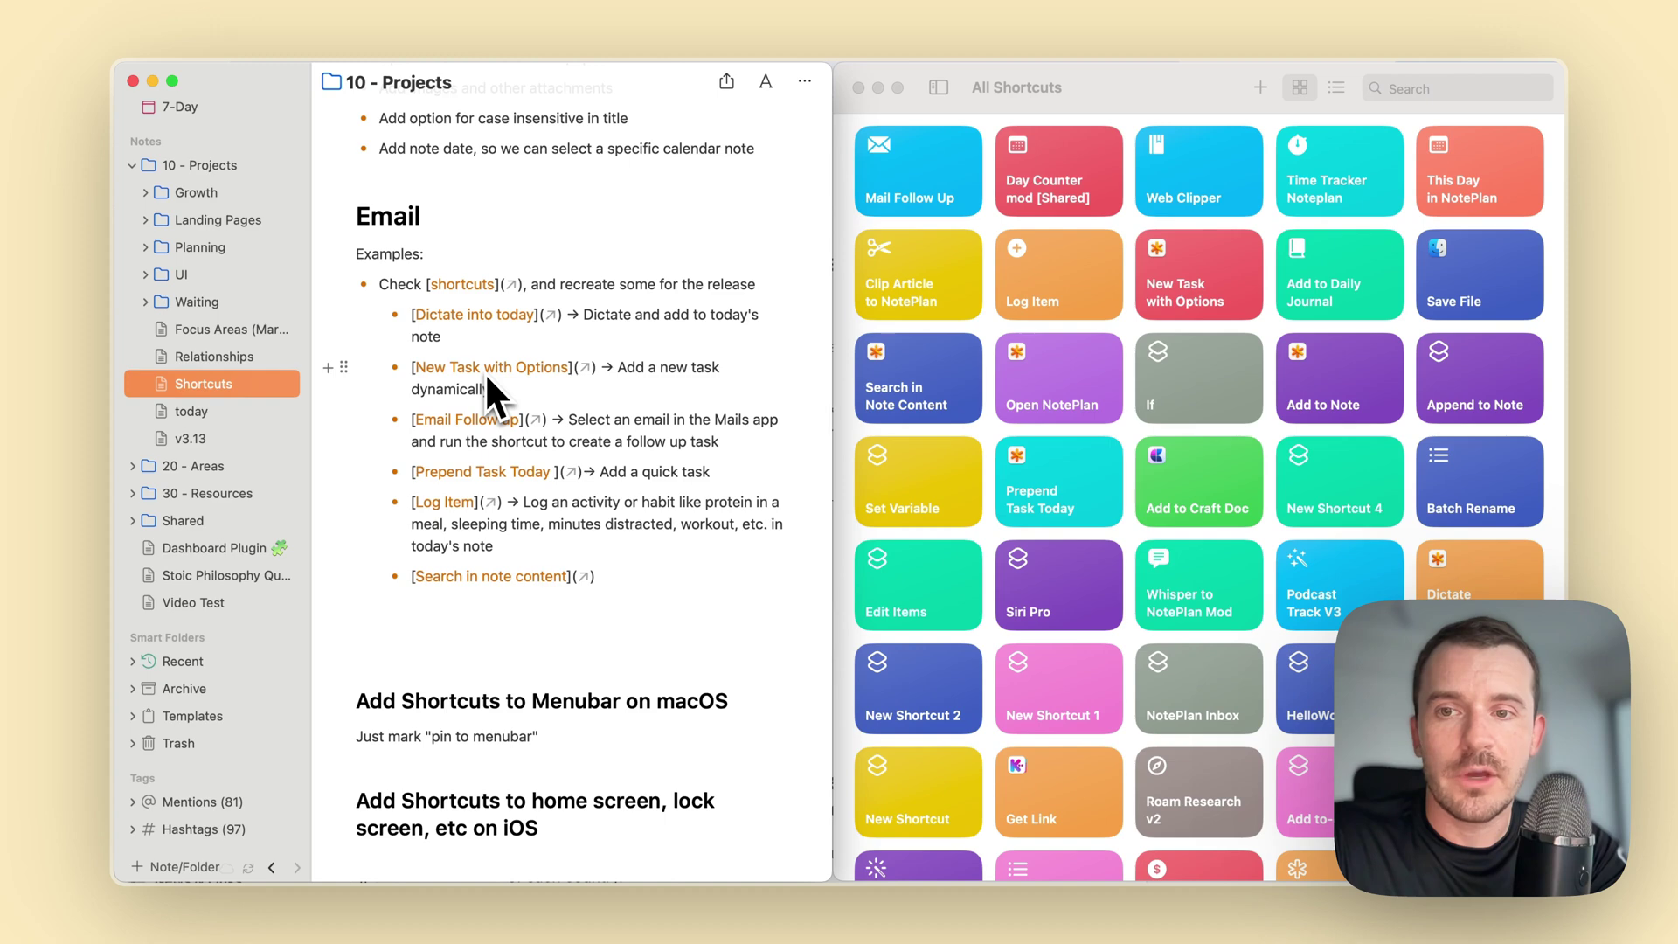
Search the library for 'log item' and open the Log Item shortcut in the editor.
{"action": "left_click", "coordinate": [1429, 91]}
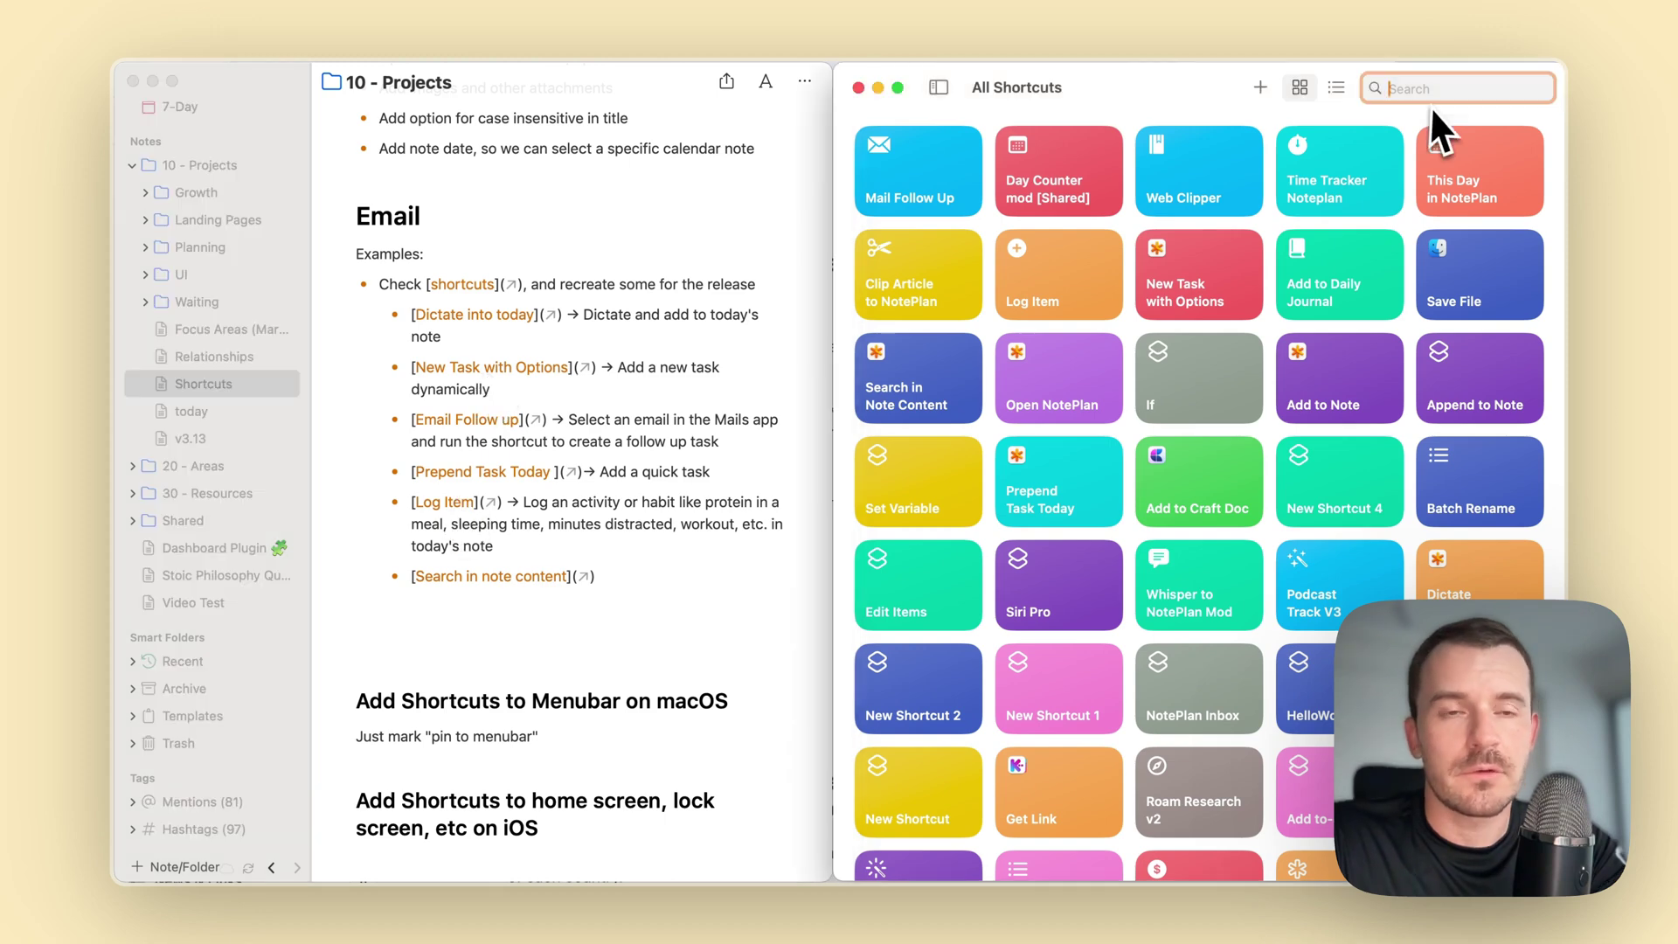
{"action": "type", "text": "log item"}
{"action": "right_click", "coordinate": [962, 151]}
{"action": "left_click", "coordinate": [985, 185]}
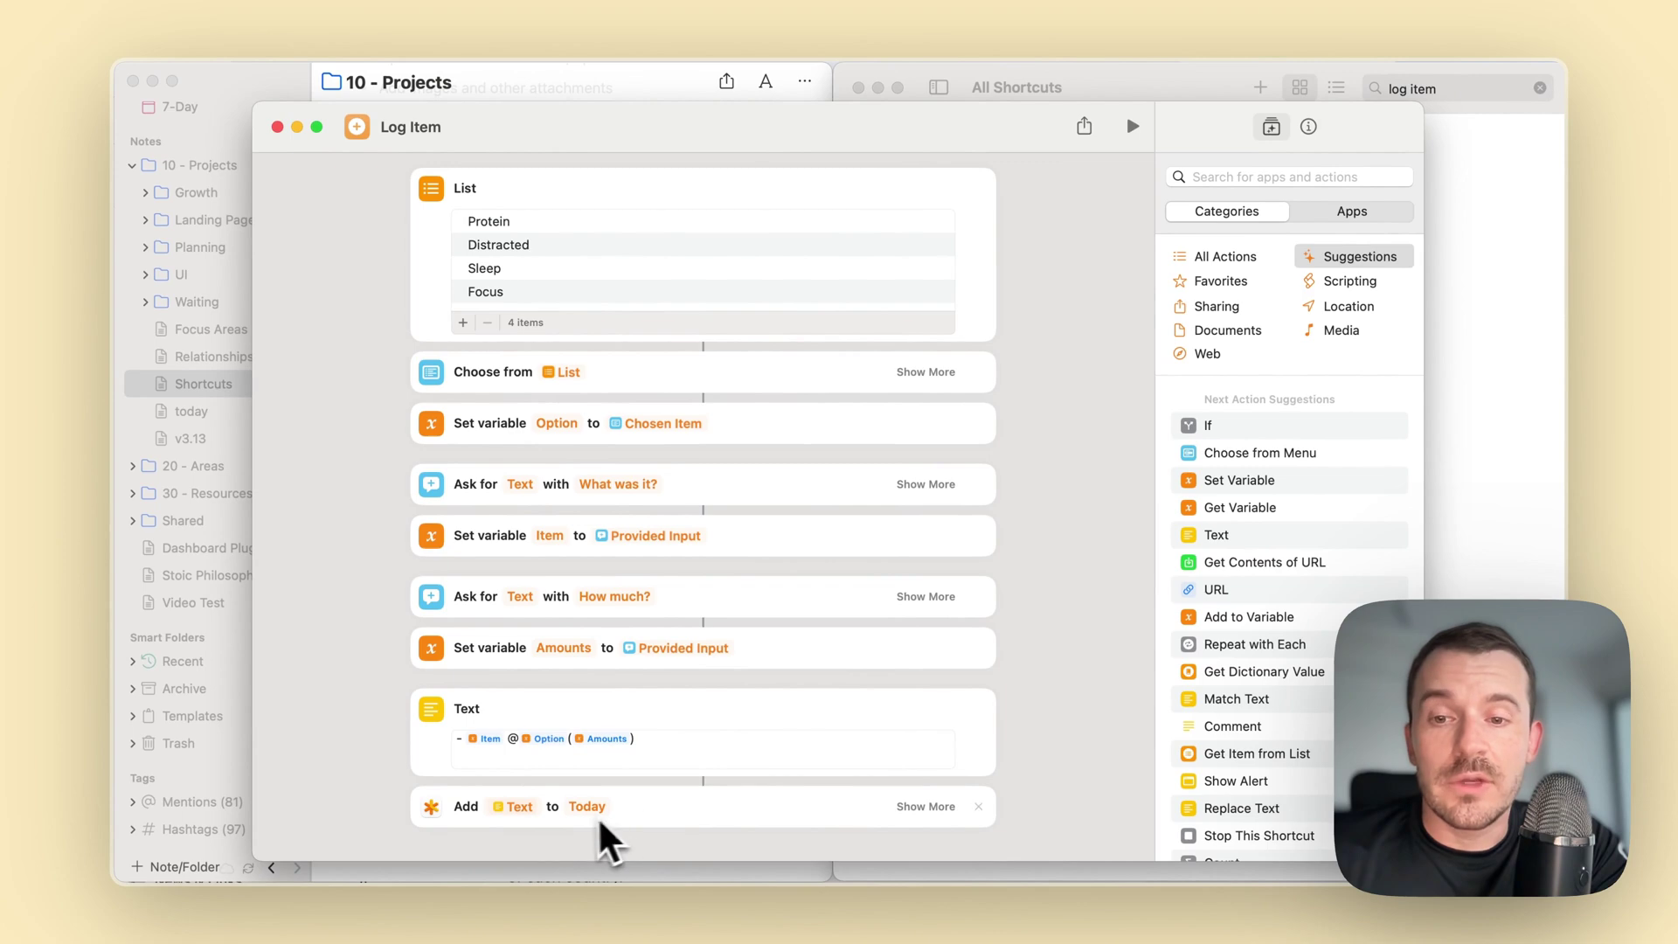
Run Log Item with category Sleep, entry 'Took a nap' and amount 30min, allowing it to write to NotePlan.
{"action": "left_click", "coordinate": [1130, 128]}
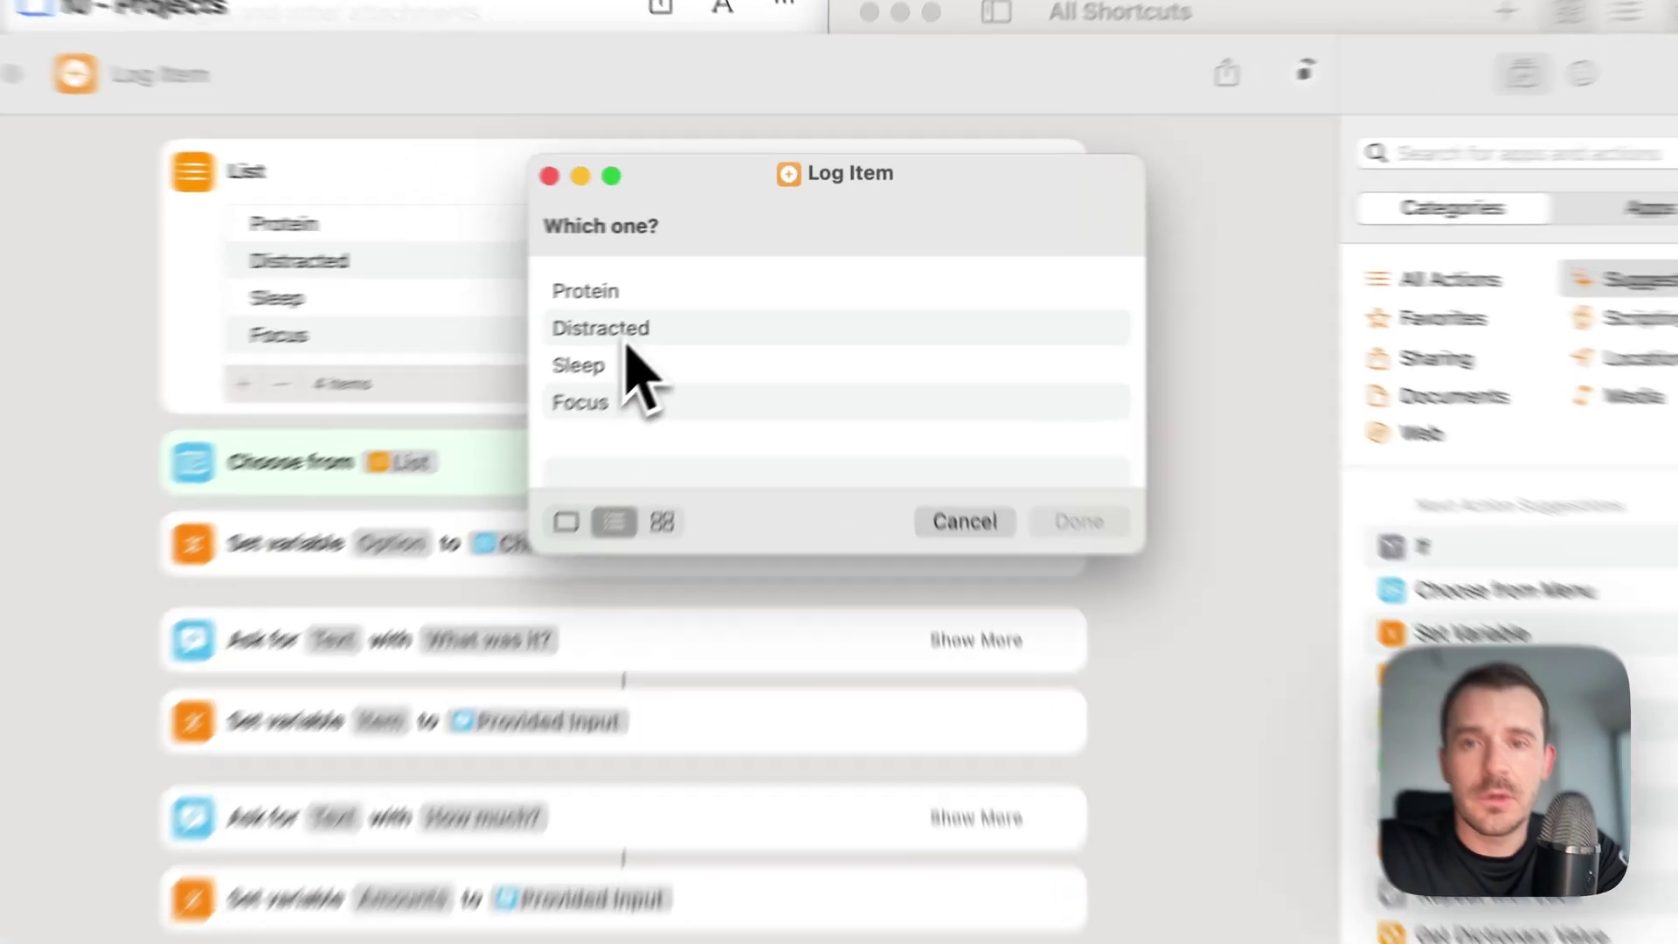
{"action": "left_click", "coordinate": [689, 311]}
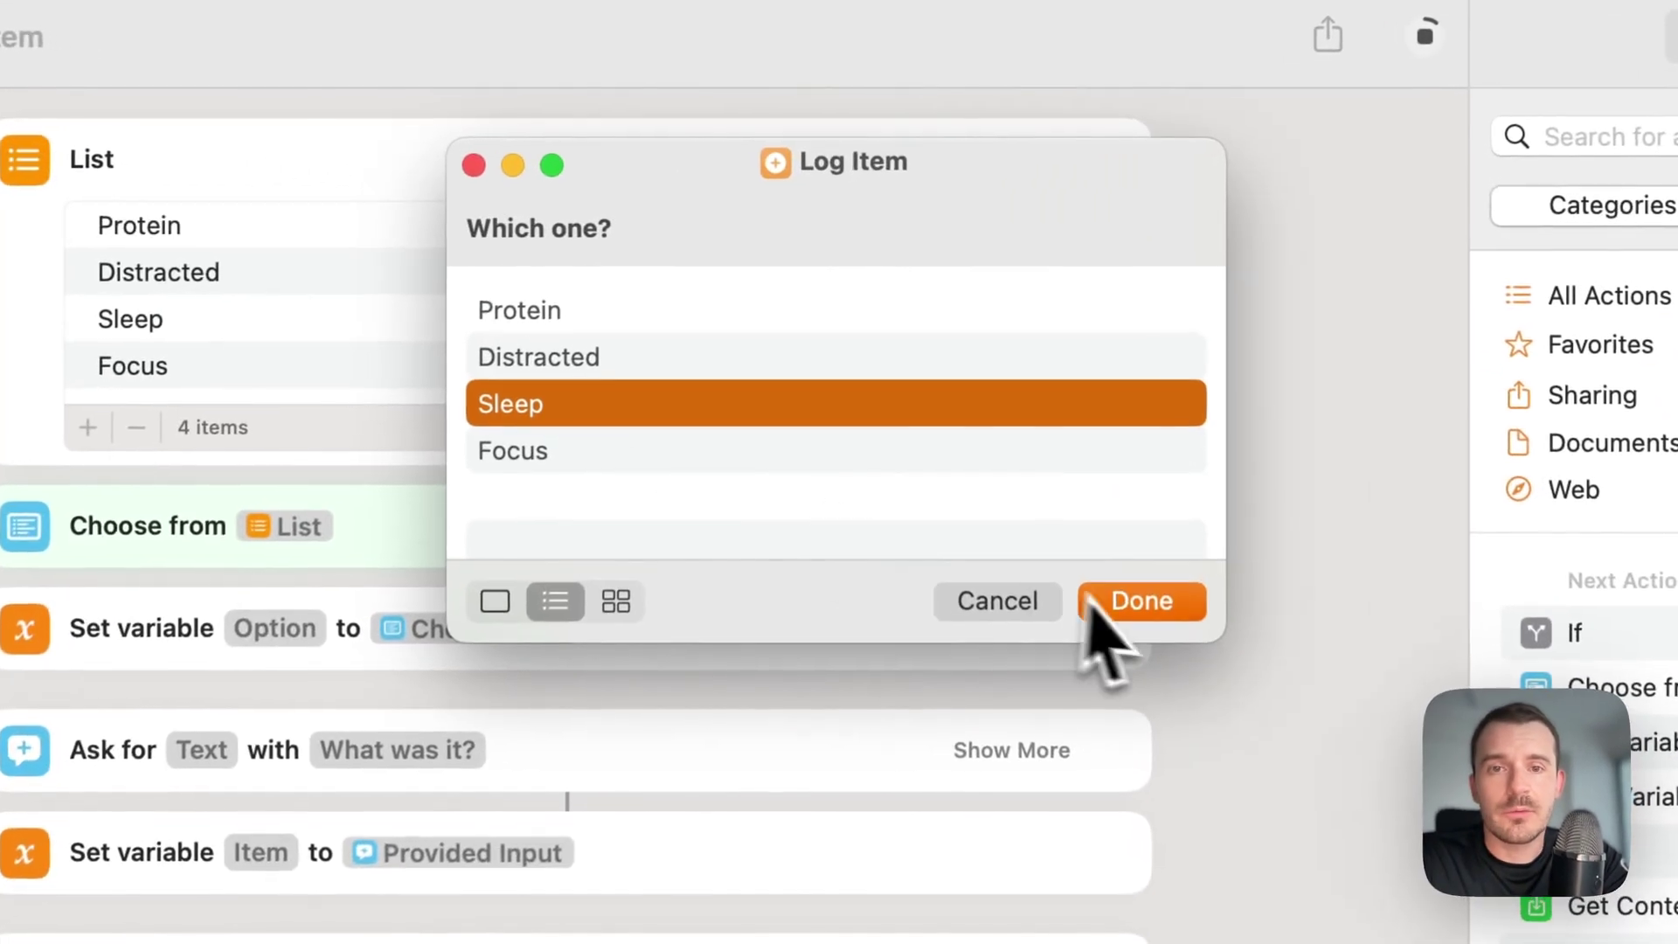
{"action": "left_click", "coordinate": [980, 409]}
{"action": "type", "text": "Na"}
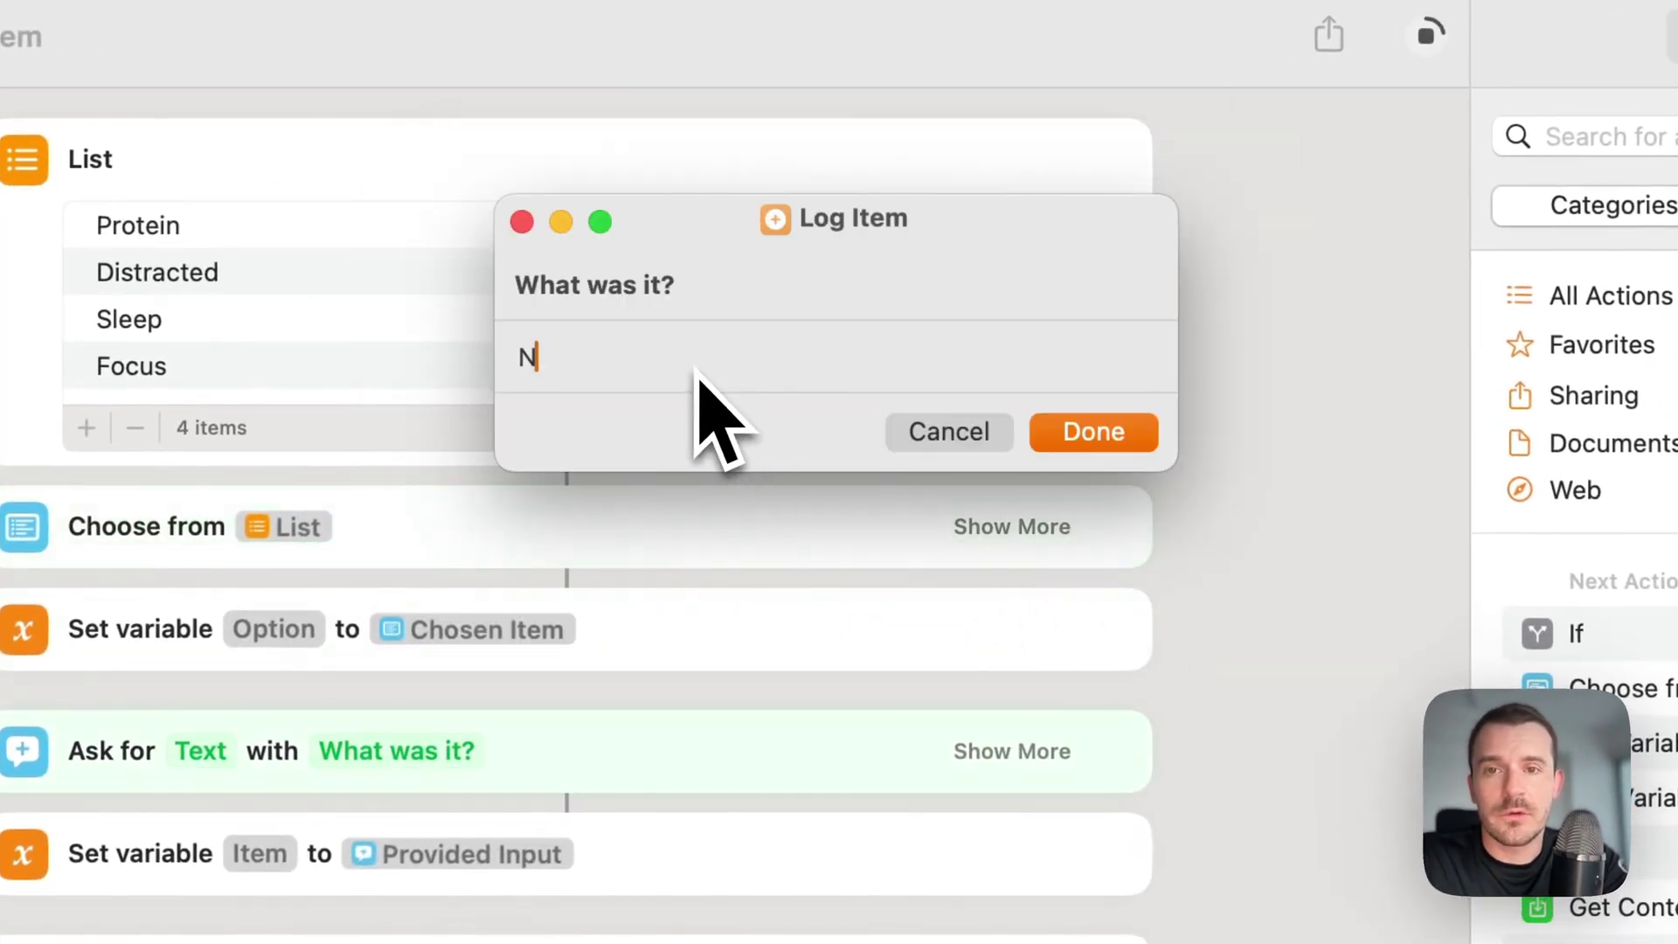
{"action": "key", "text": "BackSpace"}
{"action": "type", "text": "Took a "}
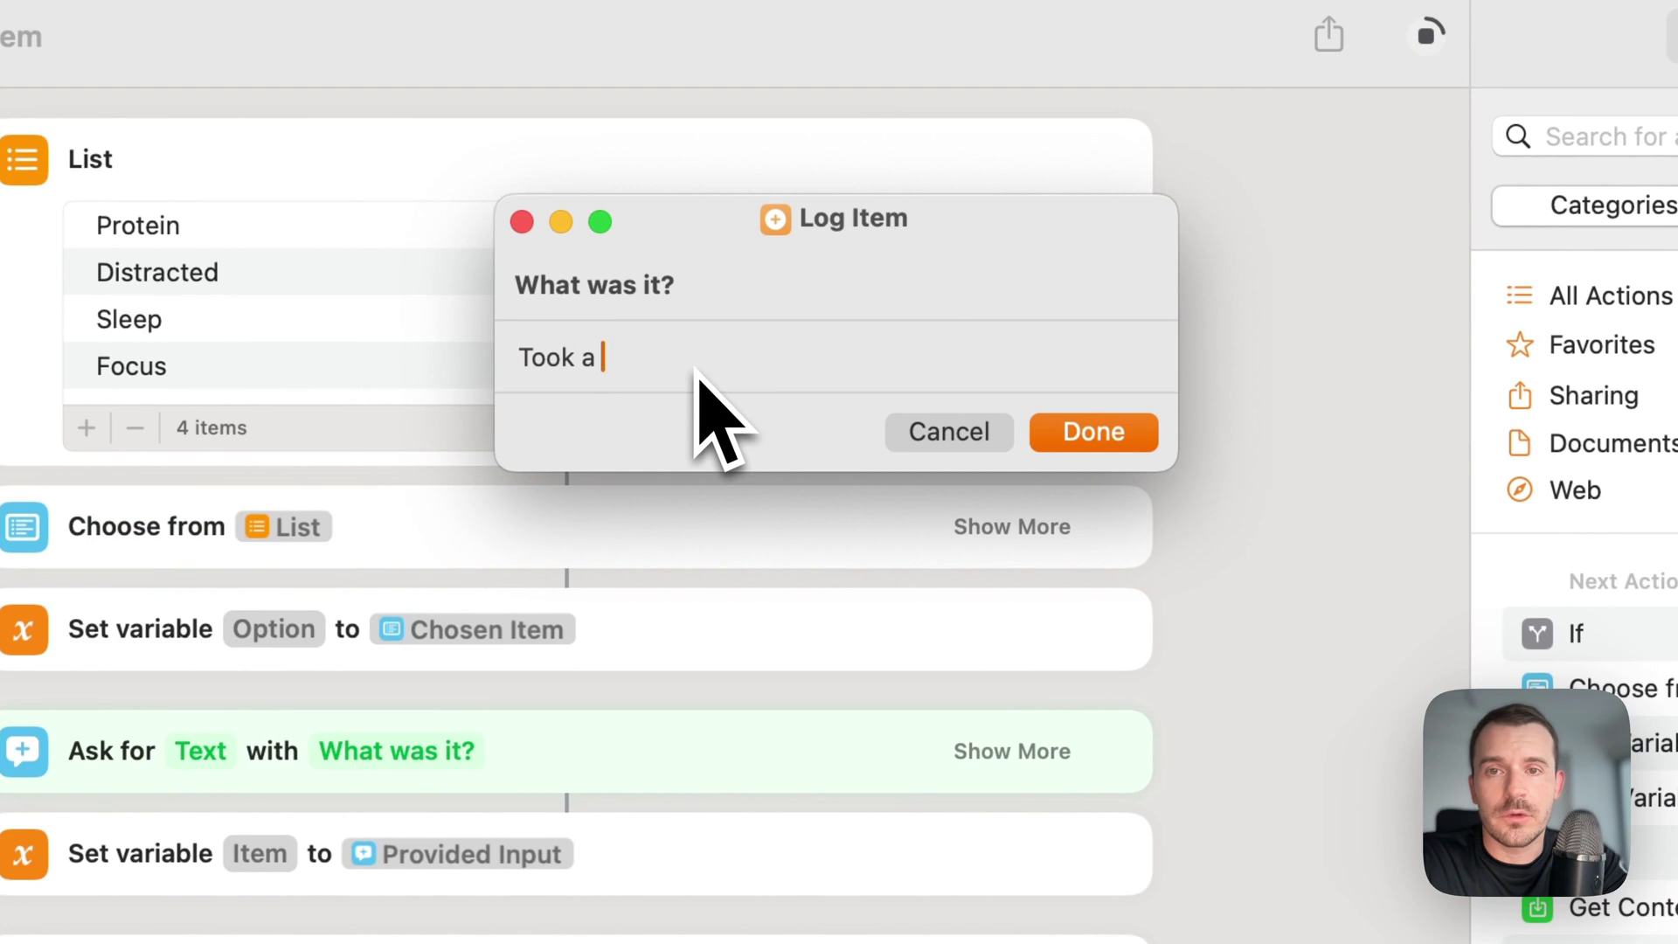
{"action": "type", "text": "nap"}
{"action": "left_click", "coordinate": [1070, 435]}
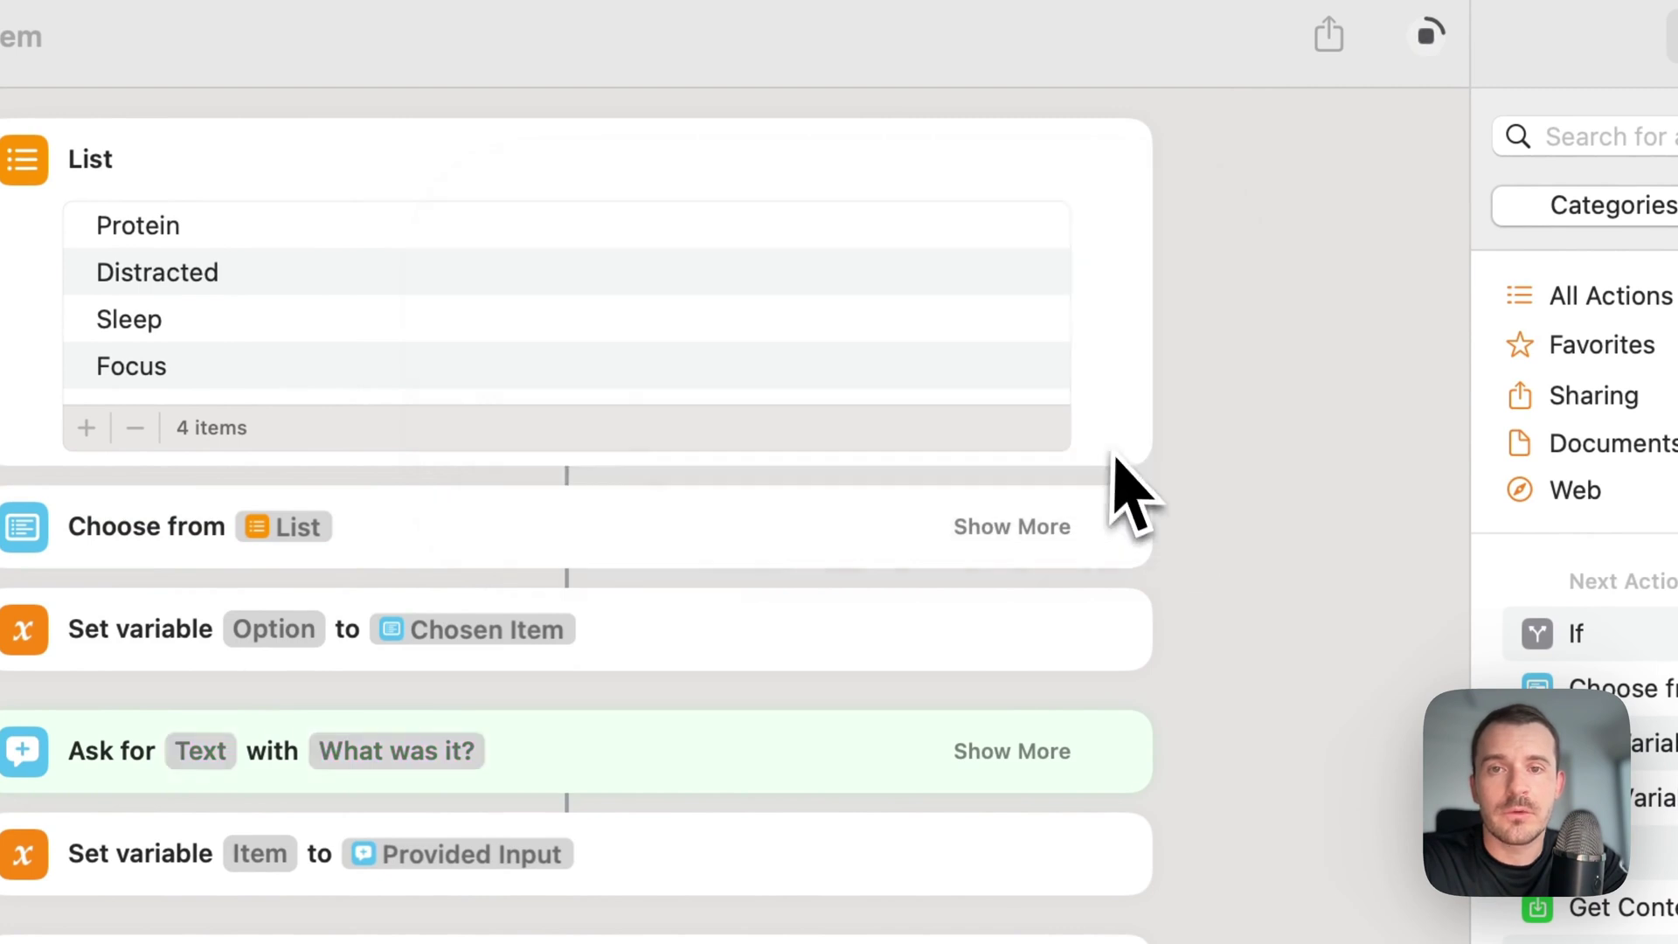
{"action": "type", "text": "30"}
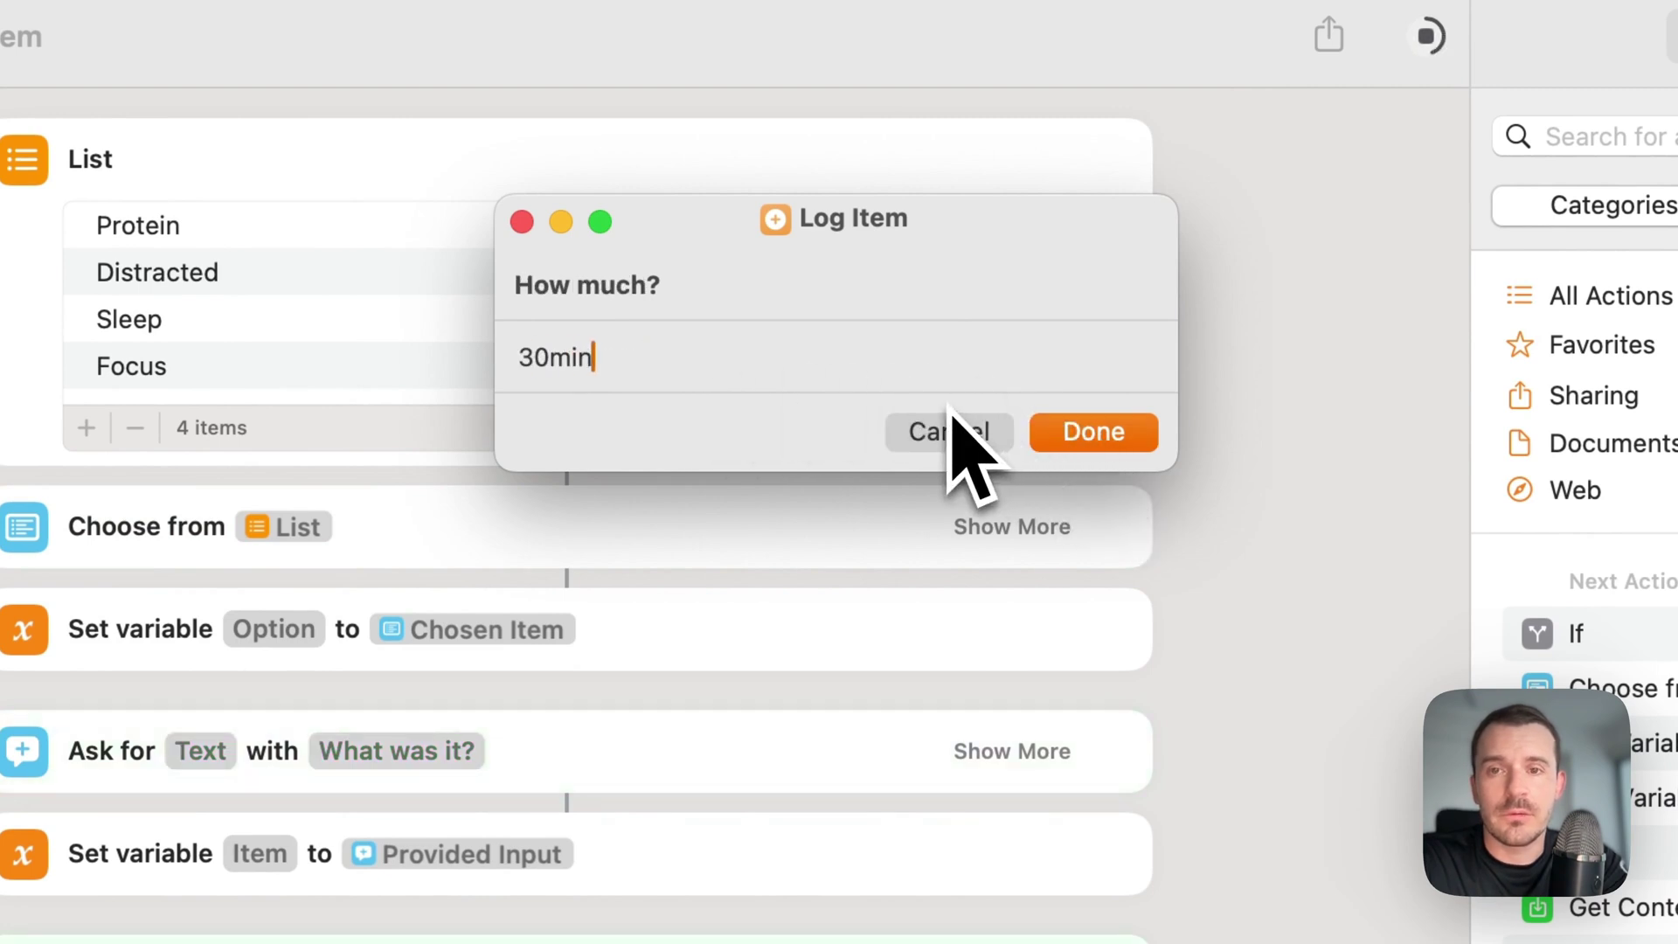
{"action": "type", "text": "min"}
{"action": "left_click", "coordinate": [1071, 429]}
{"action": "left_click", "coordinate": [1136, 384]}
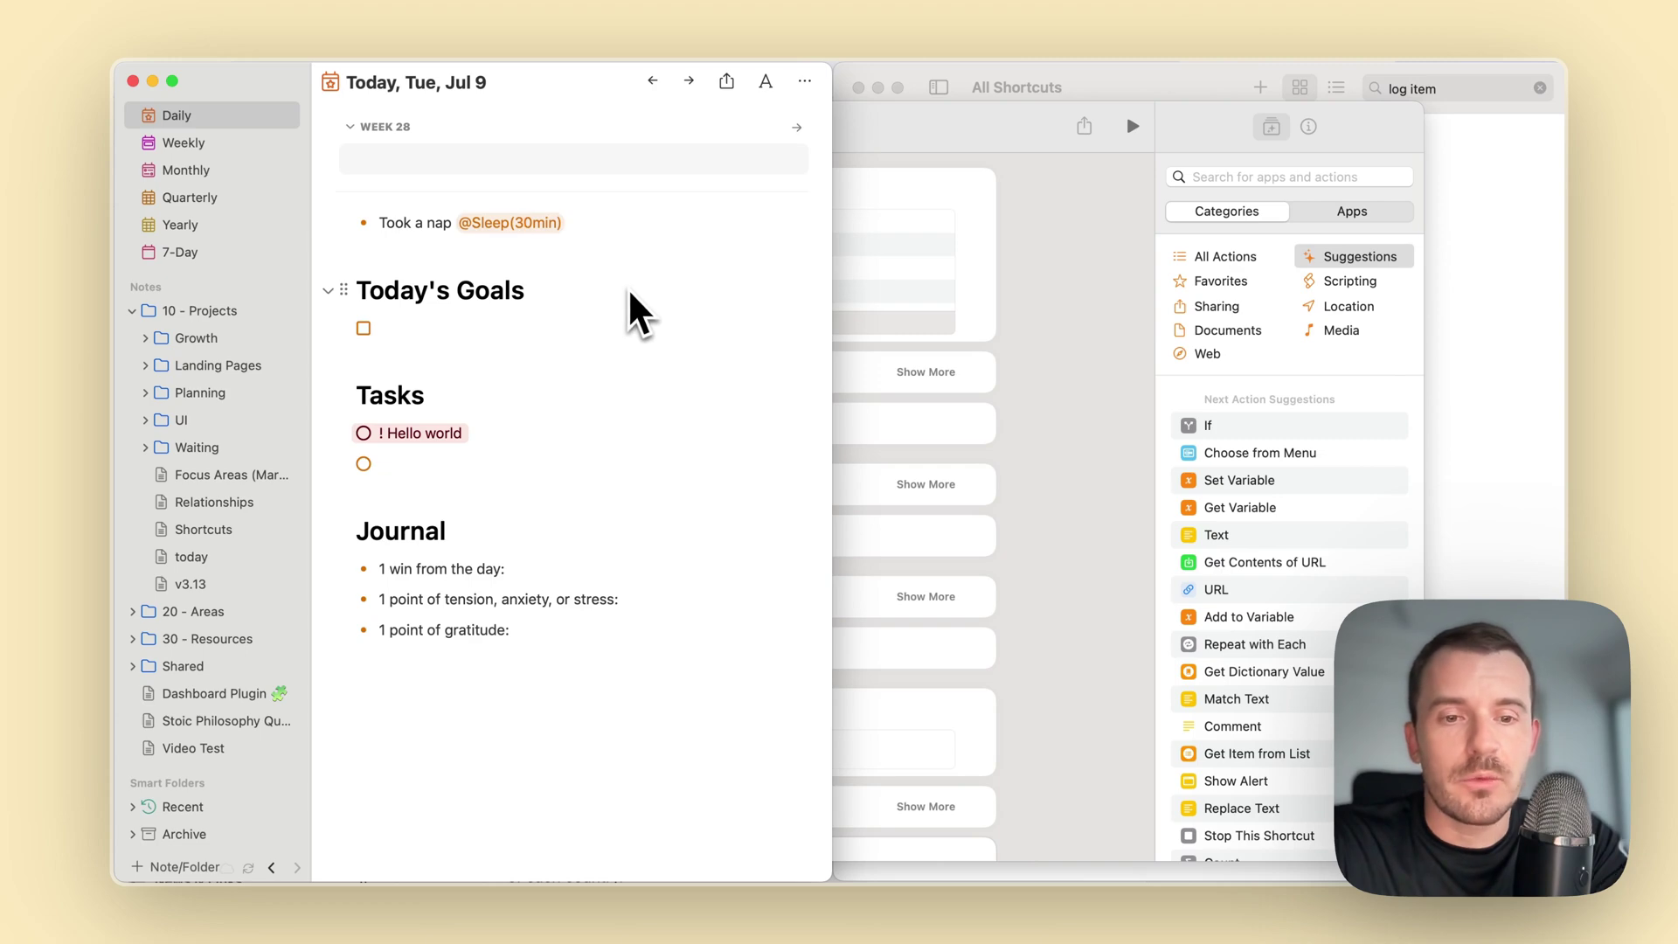
{"action": "key", "text": "super+comma"}
{"action": "left_click", "coordinate": [845, 127]}
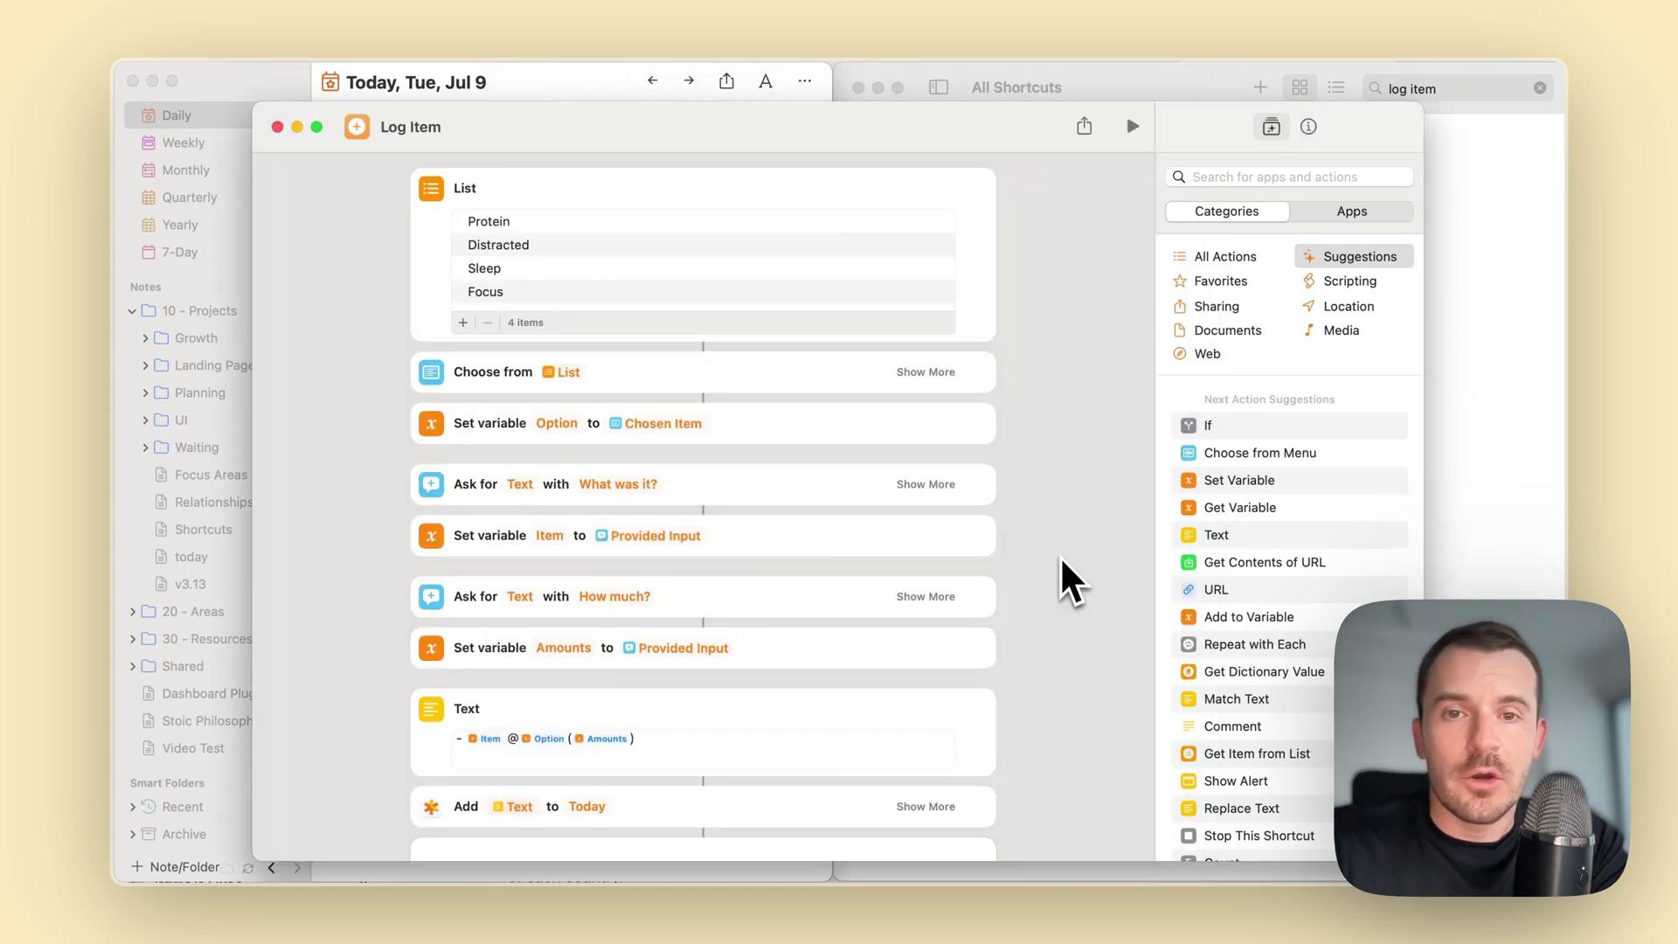
Close the Log Item editor, view the nap entry in today's NotePlan note, then switch to iPhone Mirroring.
{"action": "left_click", "coordinate": [277, 127]}
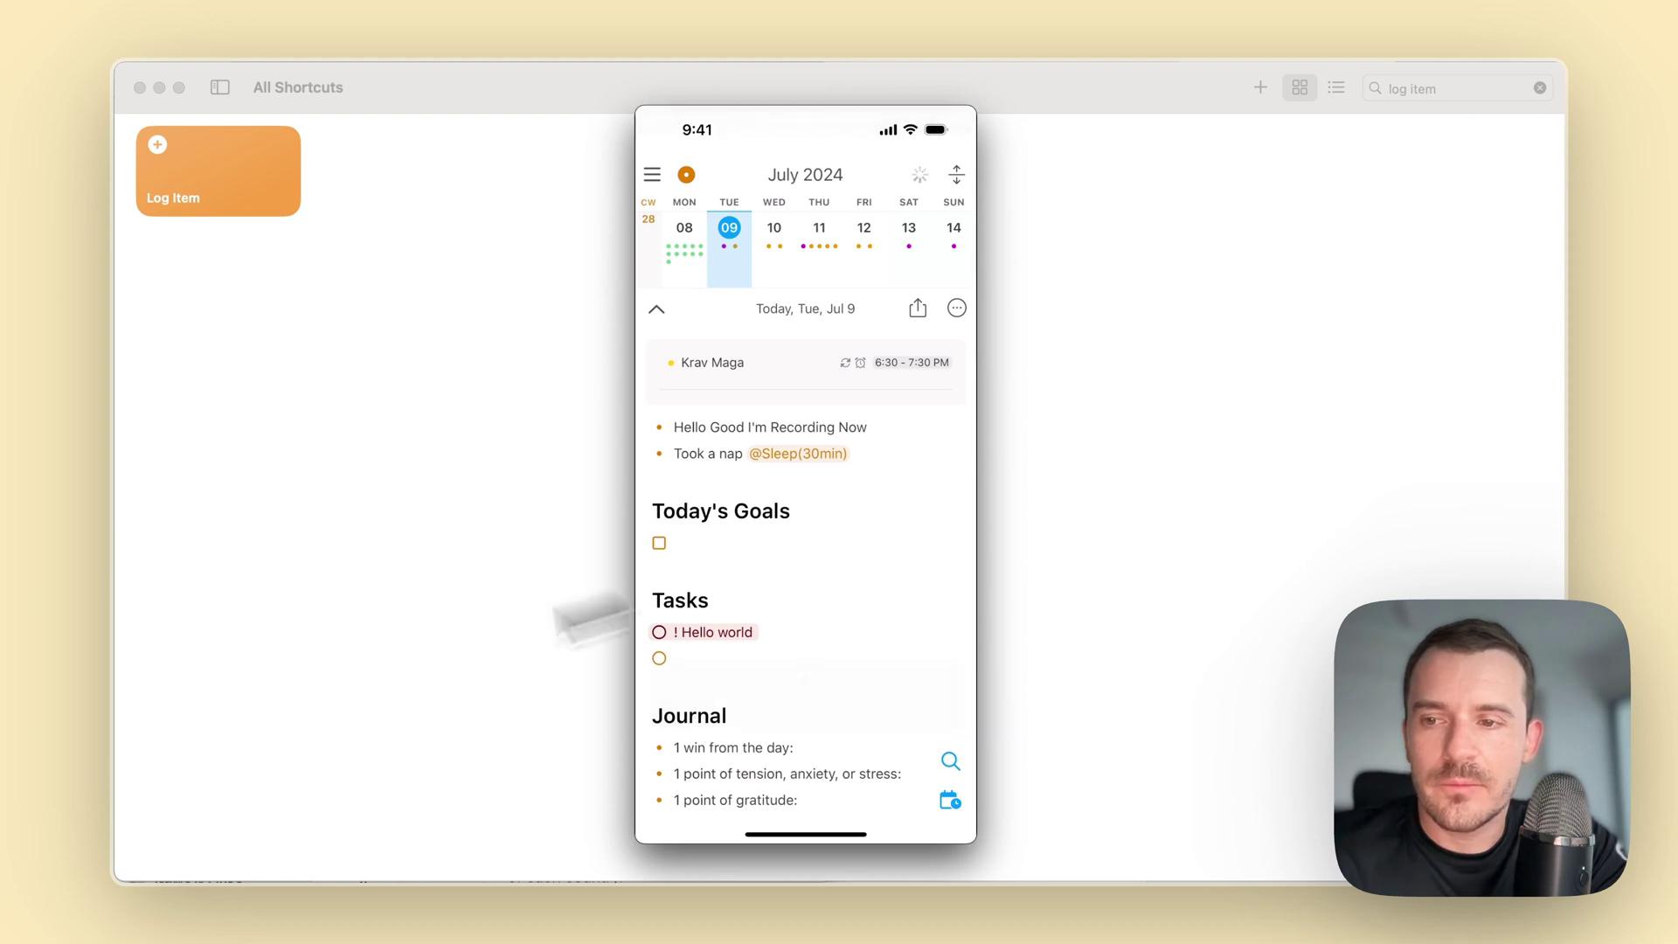
{"action": "mouse_move", "coordinate": [119, 797]}
{"action": "left_click", "coordinate": [134, 758]}
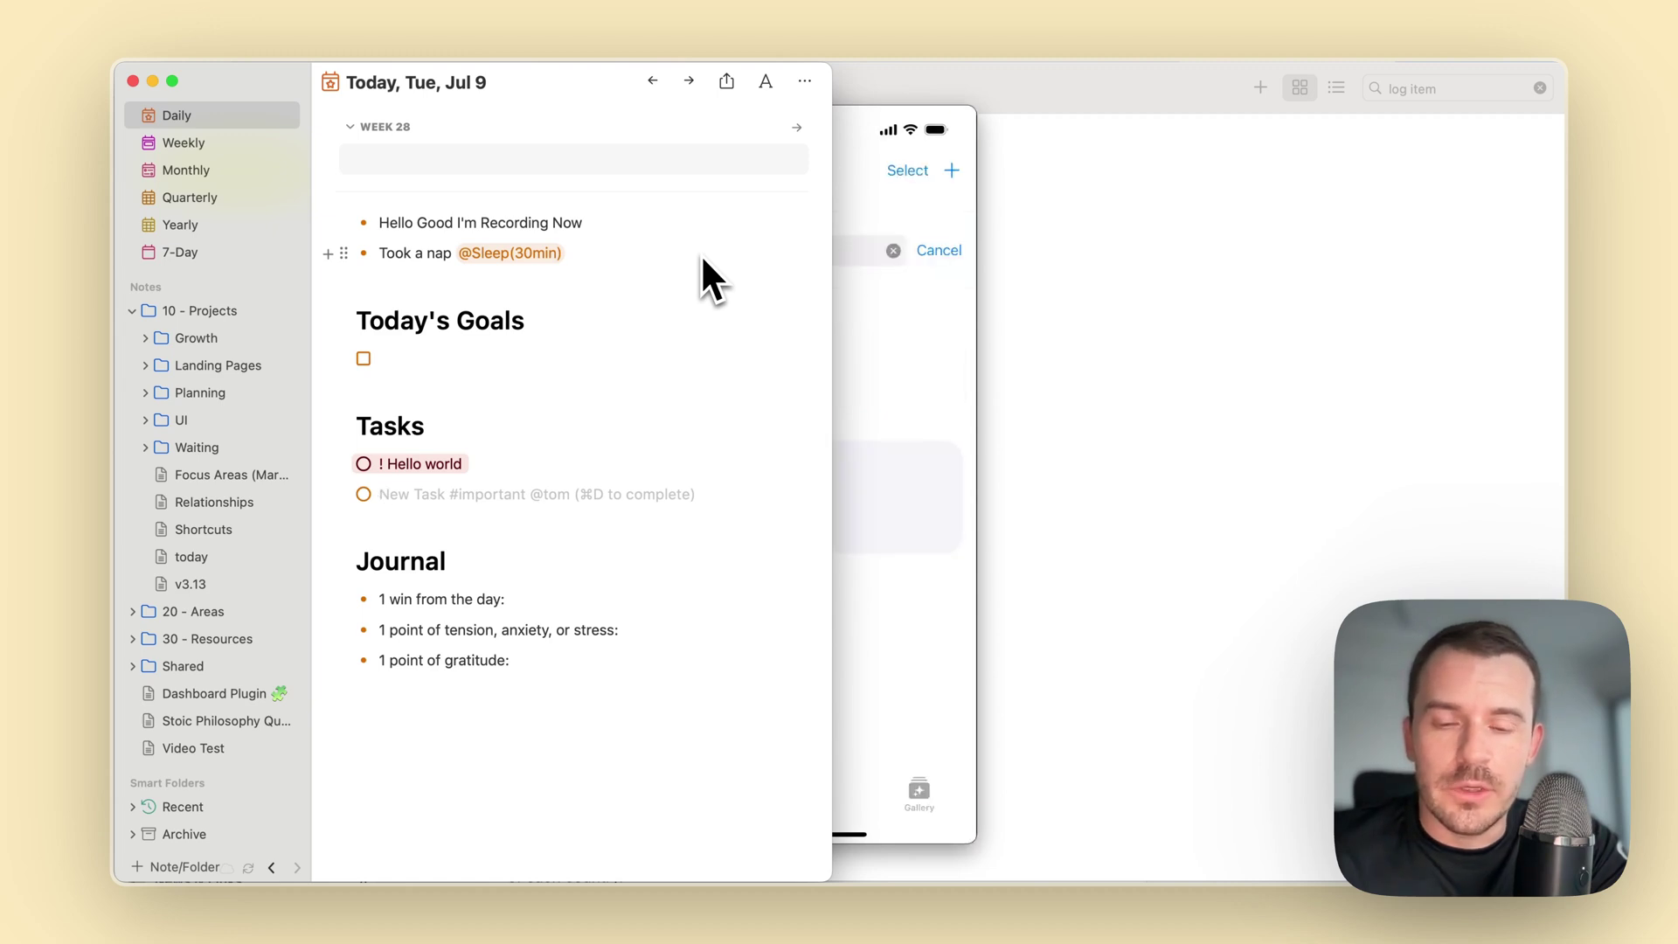
{"action": "left_click", "coordinate": [918, 379]}
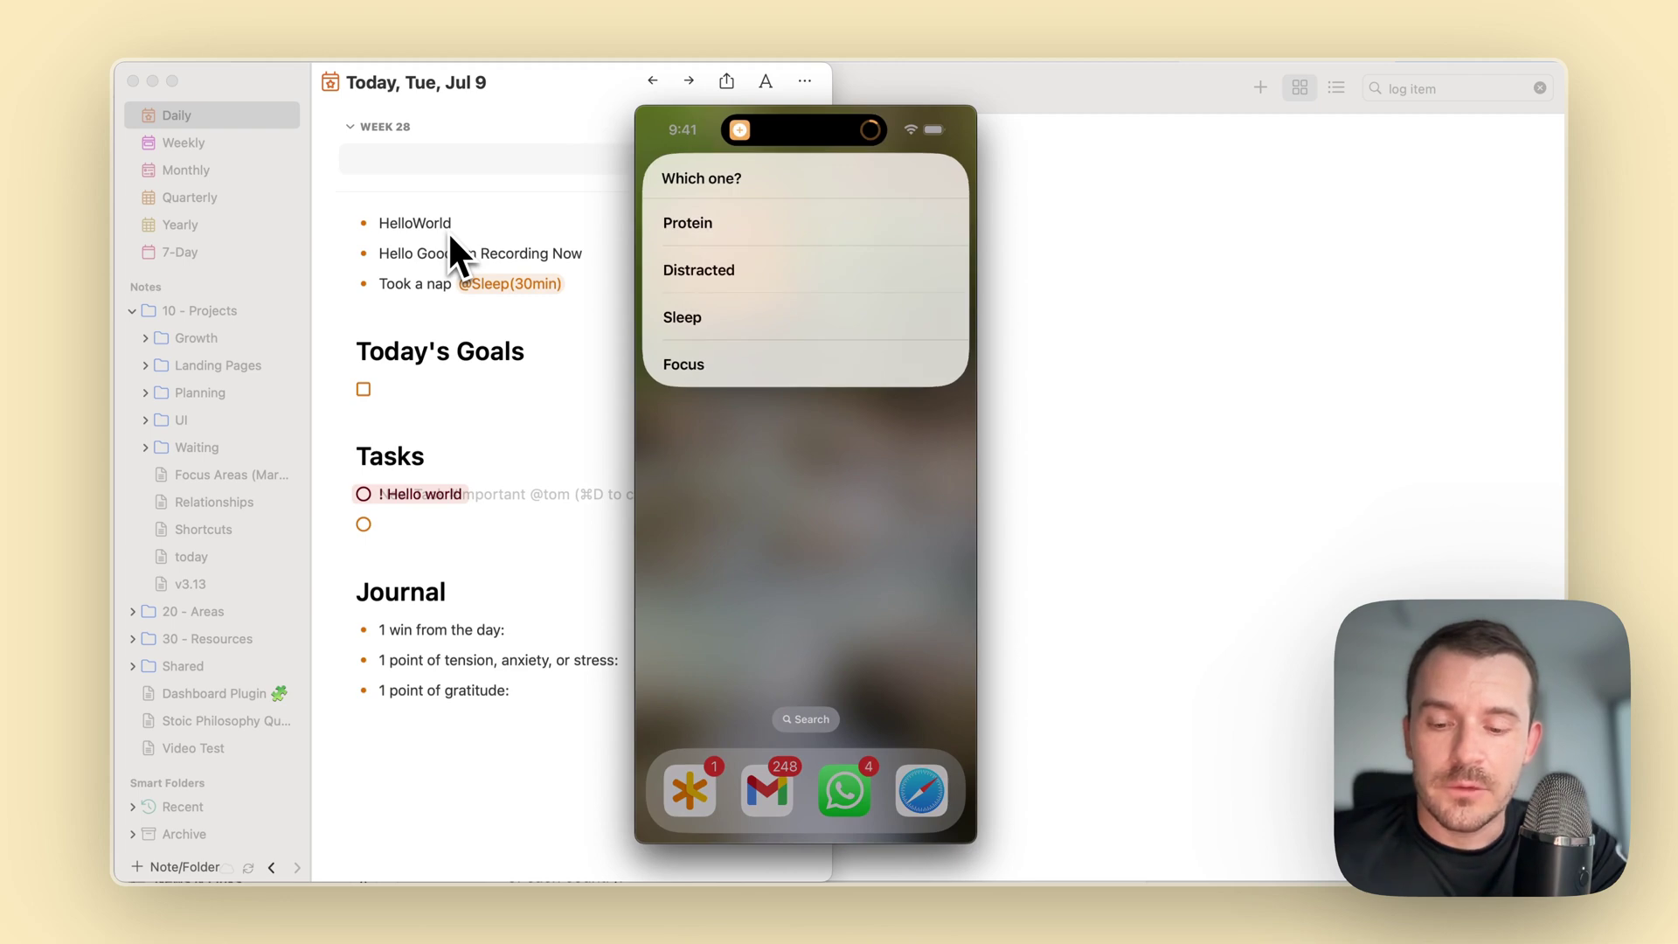
Answer the phone prompts with 'Focus time' as the item and 2h as the amount.
{"action": "type", "text": "s time"}
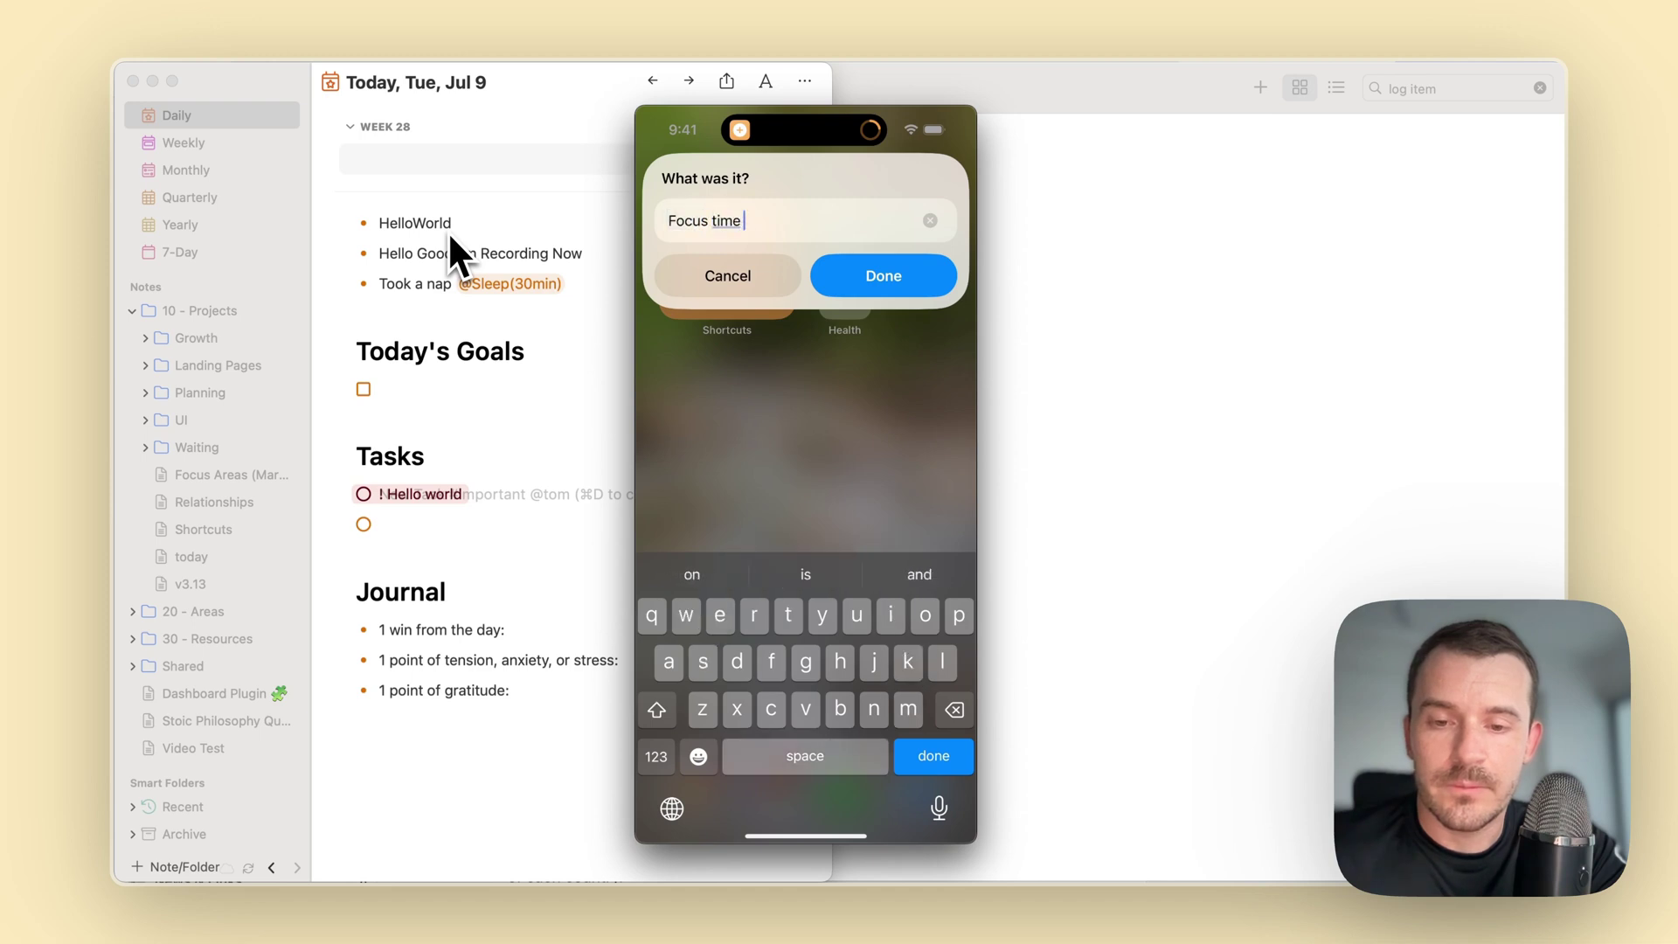
{"action": "key", "text": "Return"}
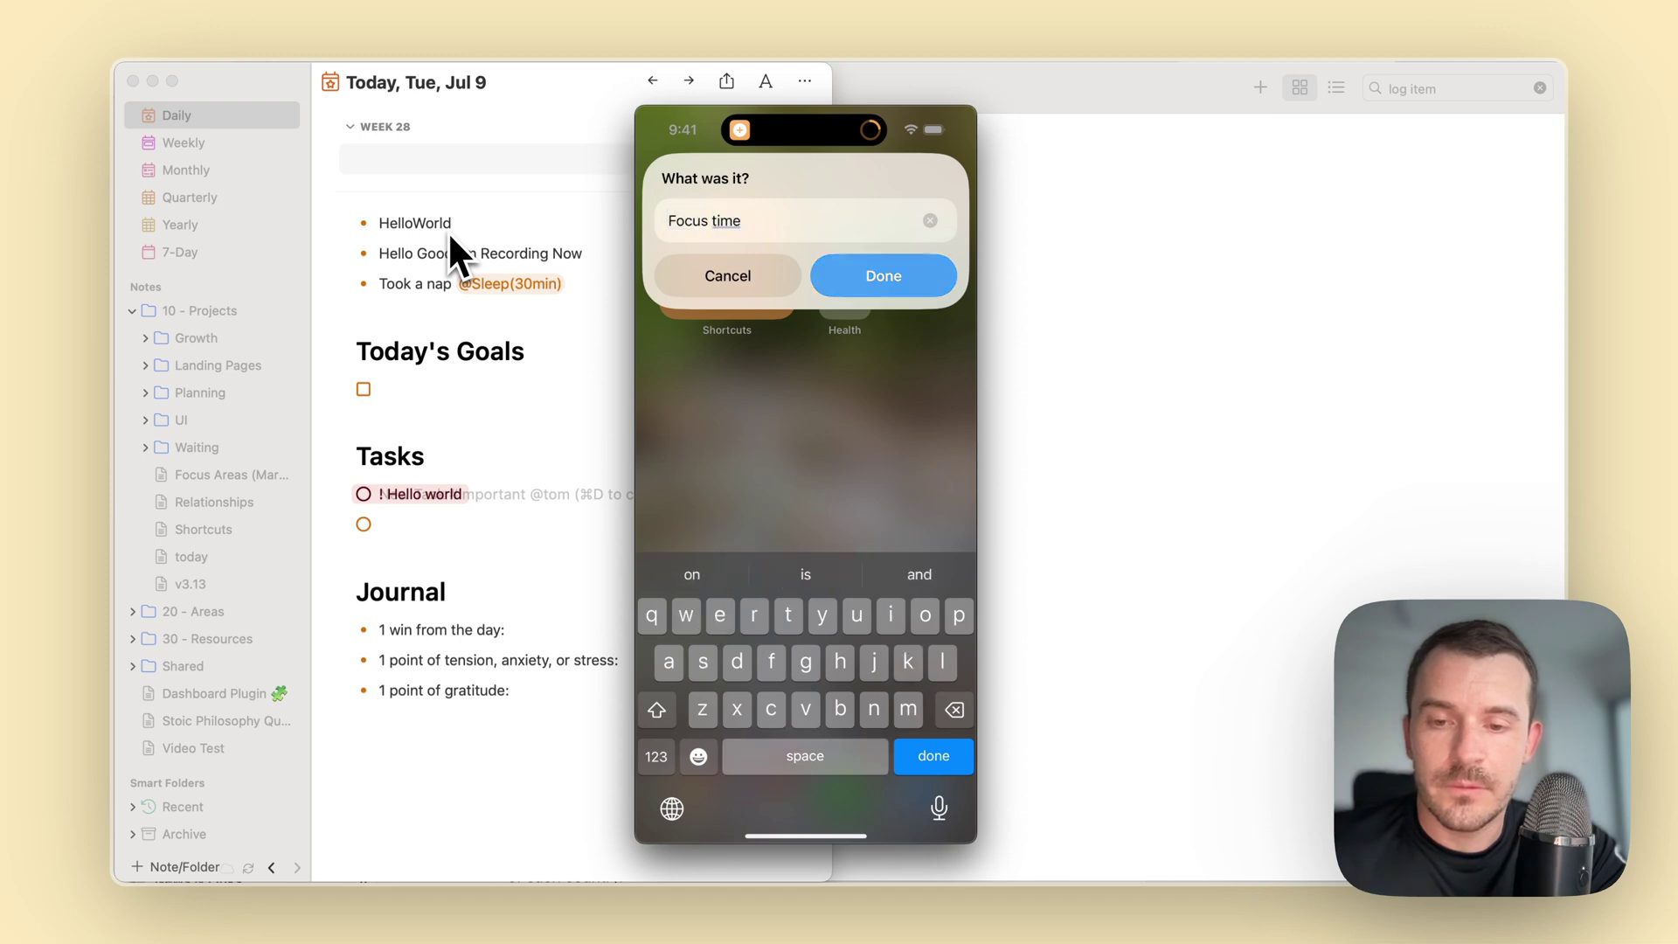
{"action": "type", "text": "2h"}
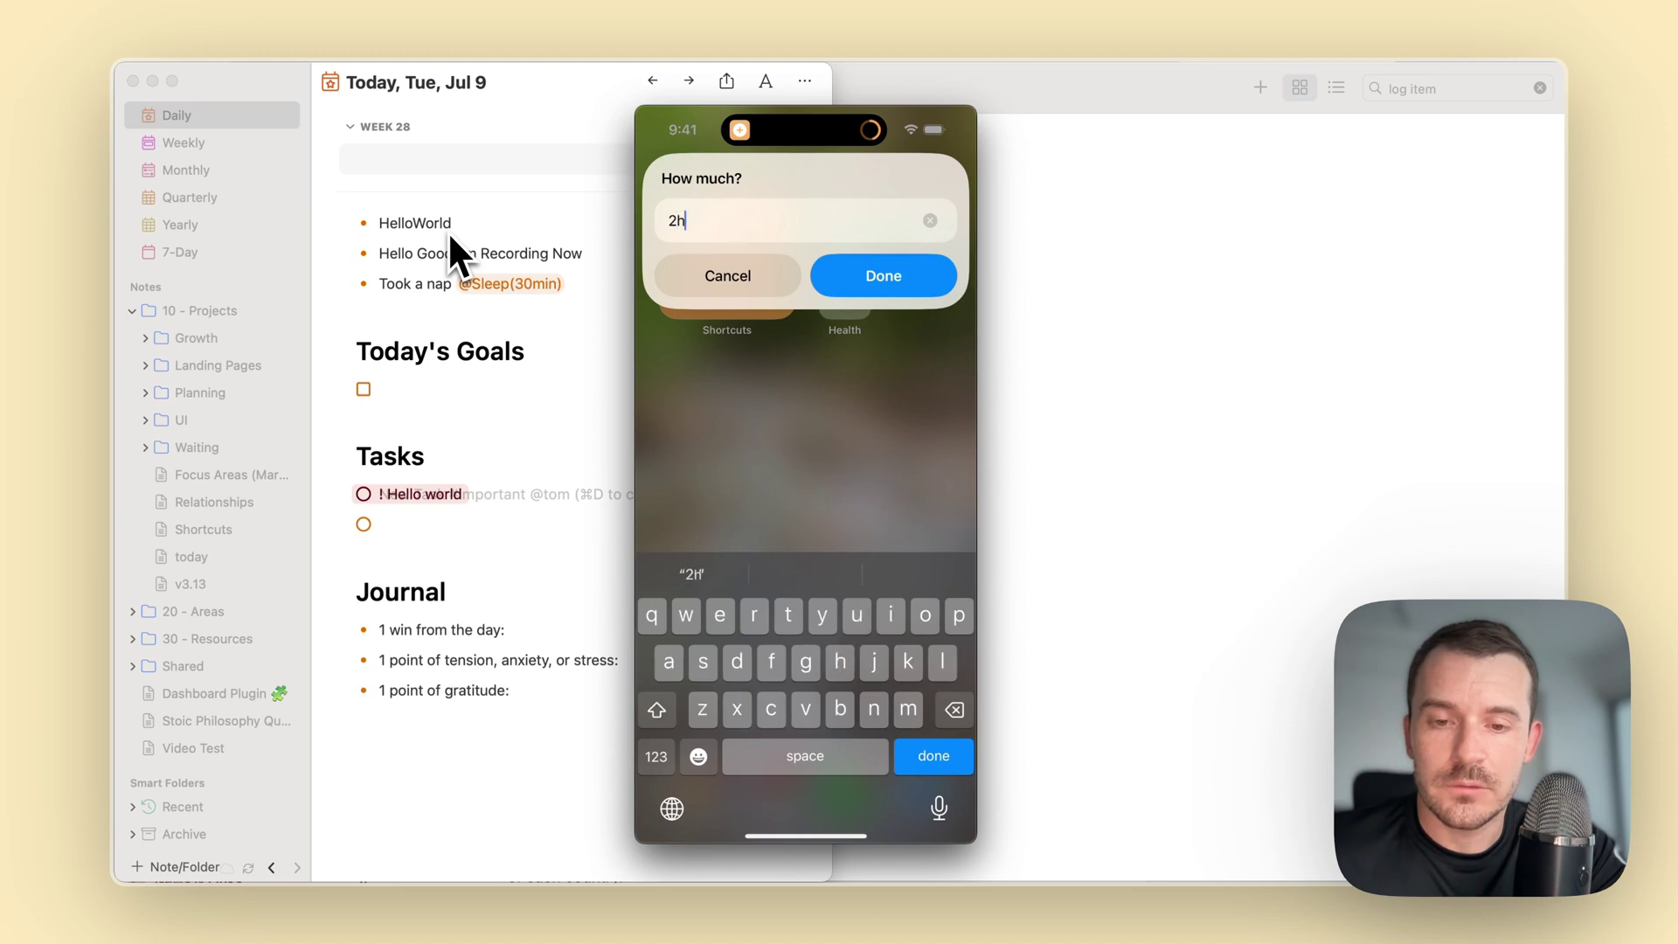
{"action": "key", "text": "Return"}
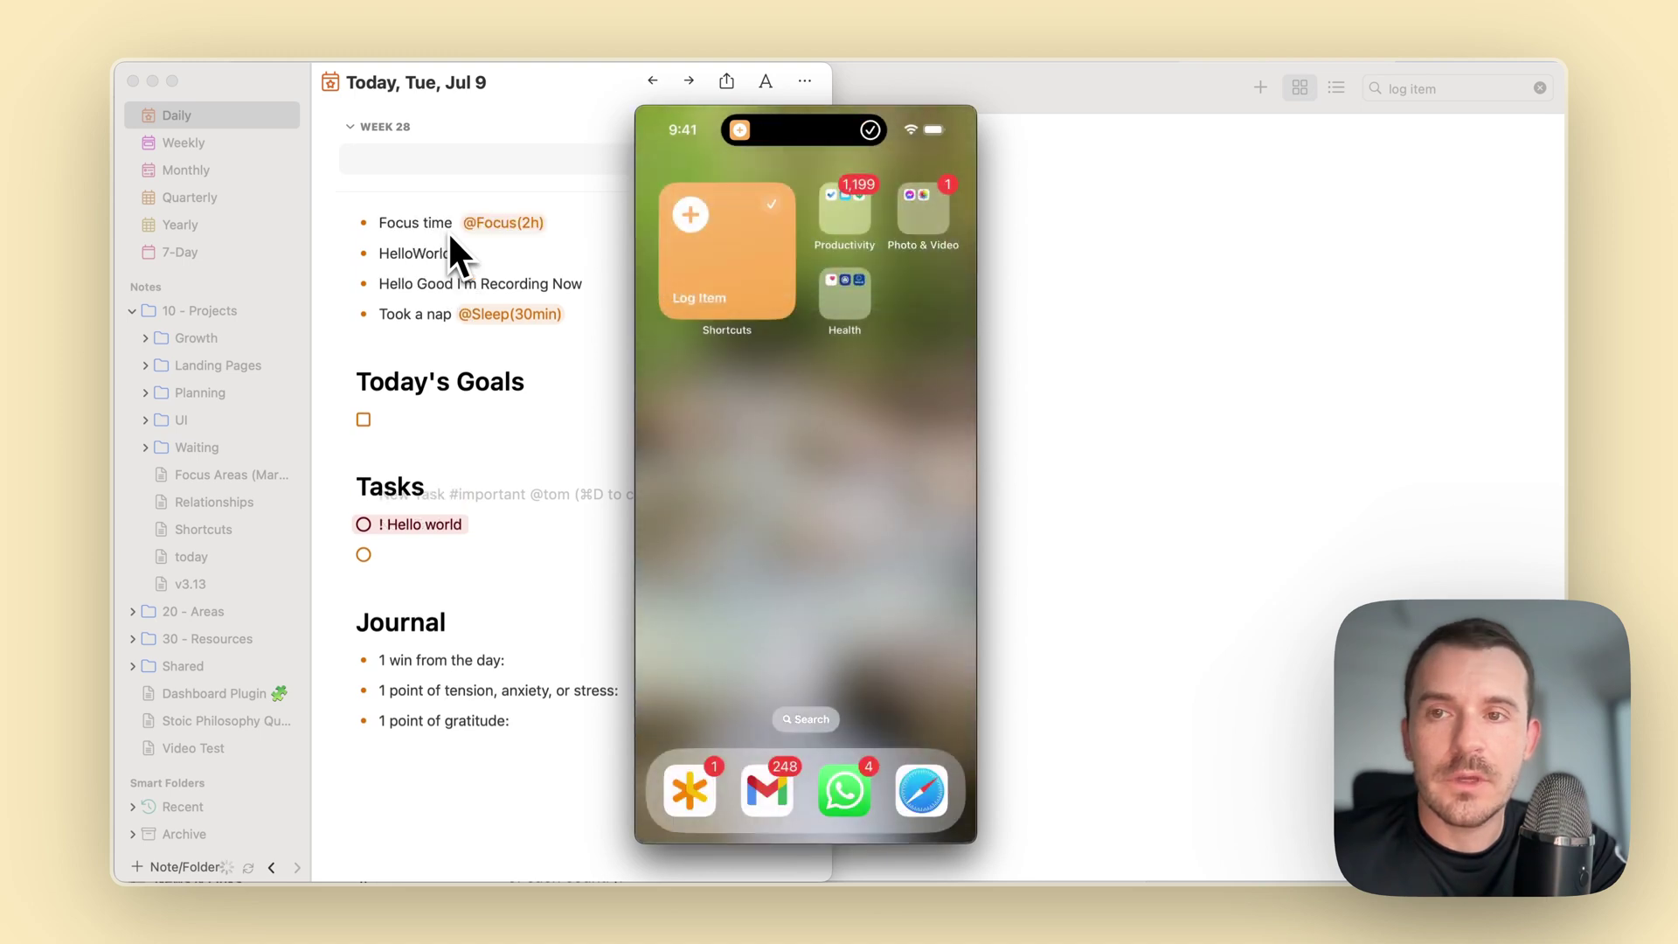